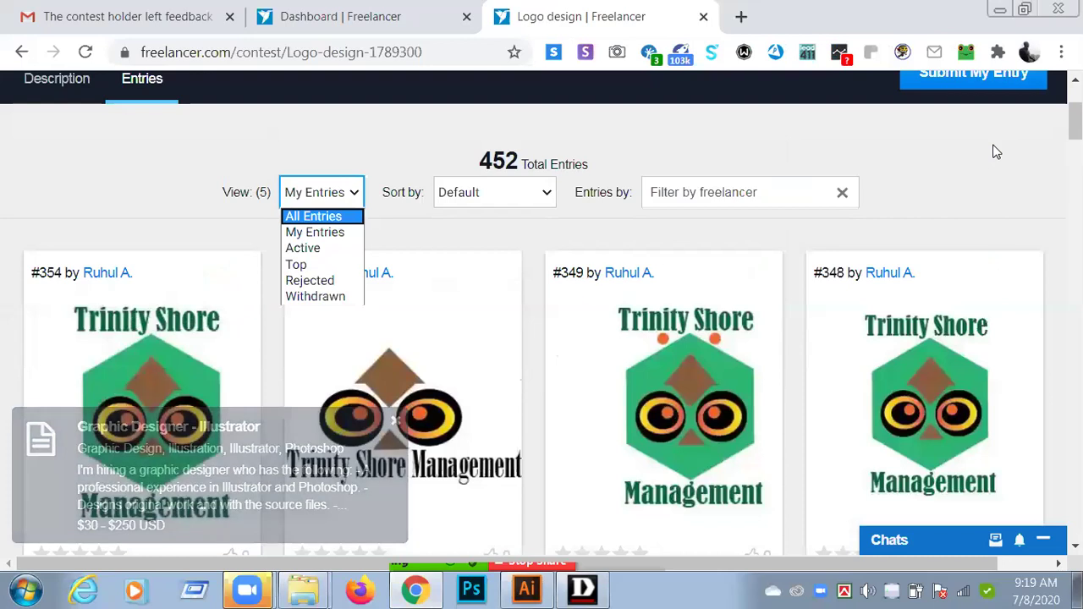
# Show all entries of the logo design contest and examine the submitted Trinity Shore Management logos on the first page
pyautogui.press('Return')
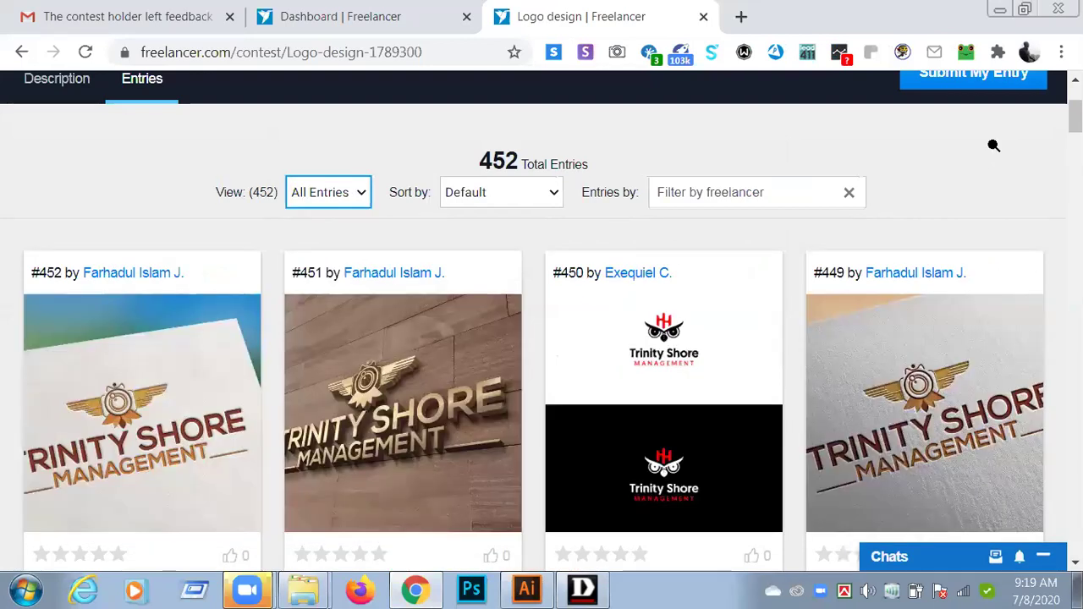
pyautogui.scroll(-1, 996, 152)
pyautogui.scroll(-2, 996, 152)
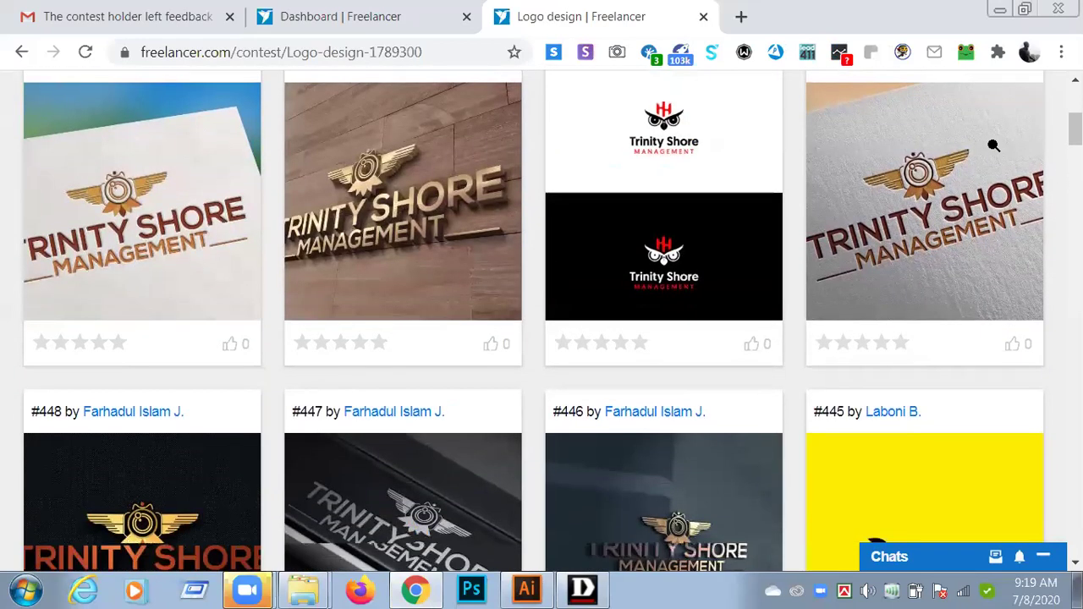
pyautogui.scroll(-1, 995, 149)
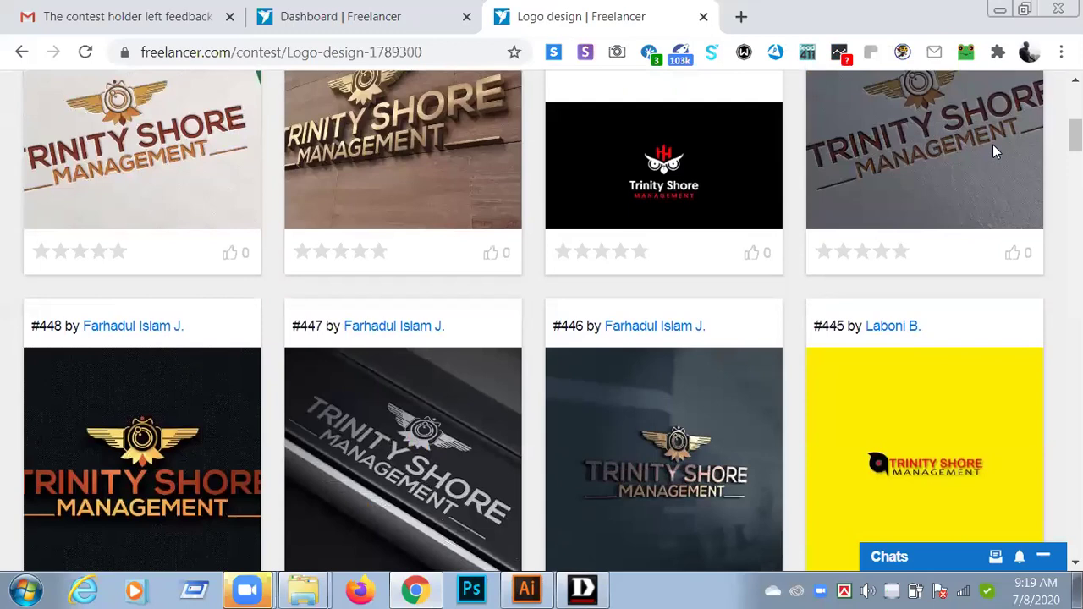
pyautogui.scroll(-3, 992, 144)
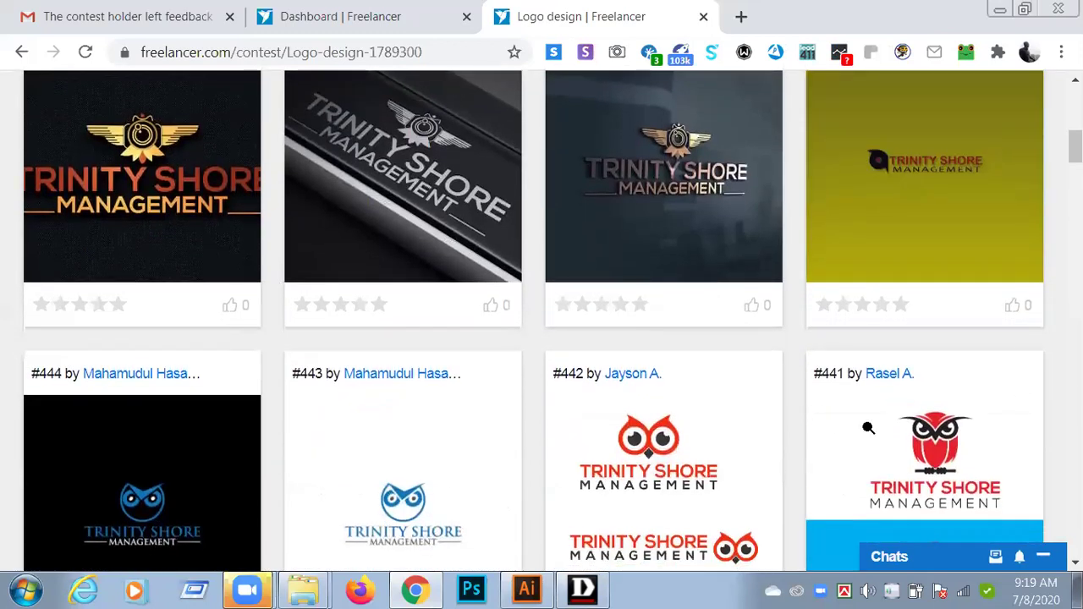
pyautogui.scroll(-6, 868, 428)
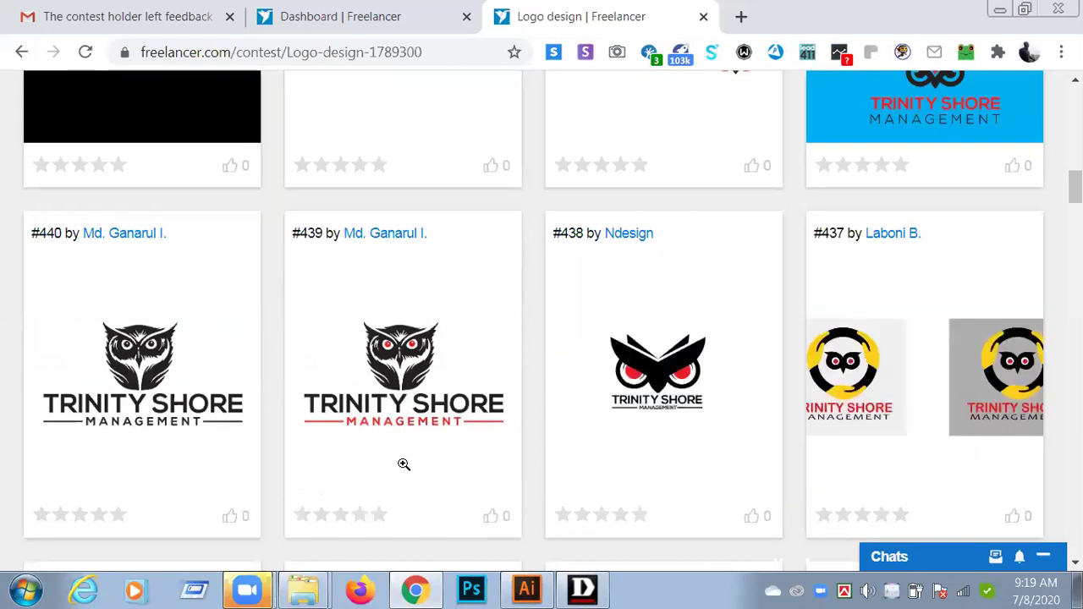
pyautogui.scroll(-2, 525, 508)
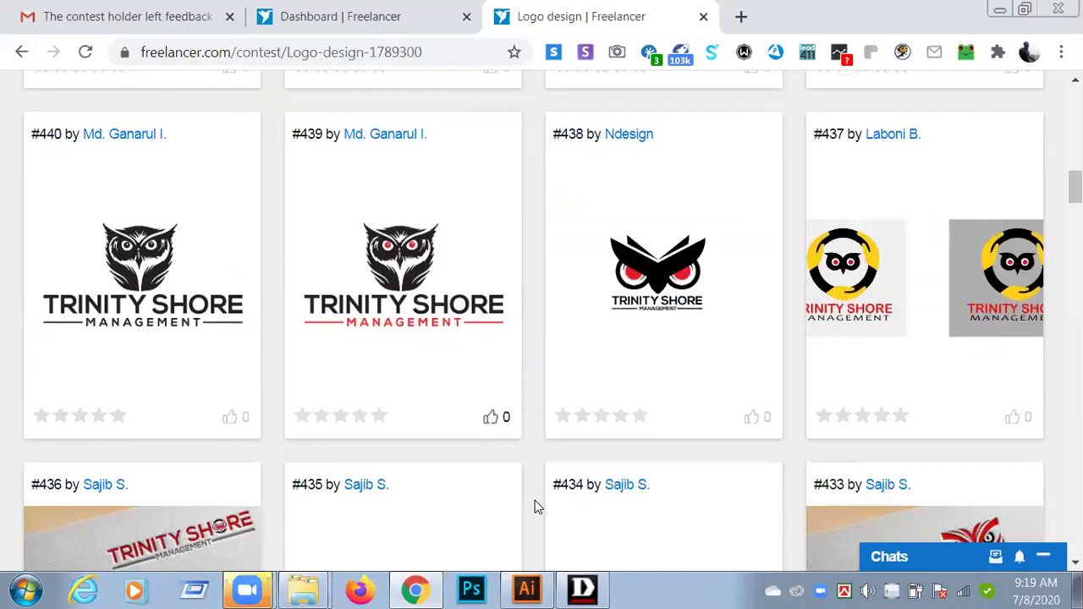
pyautogui.scroll(-1, 540, 501)
pyautogui.scroll(-2, 546, 499)
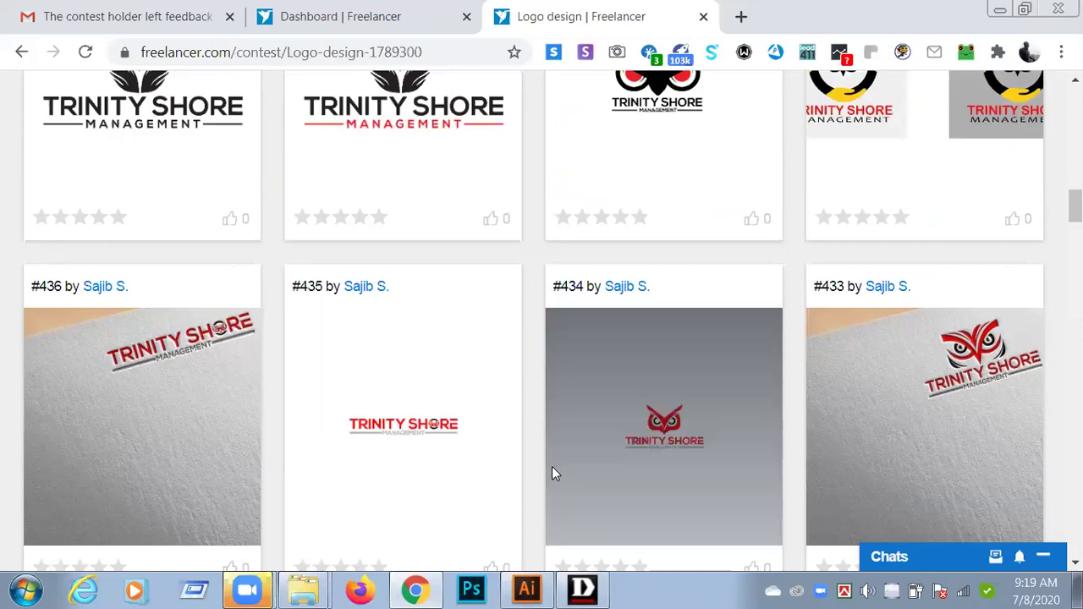
pyautogui.scroll(-1, 551, 467)
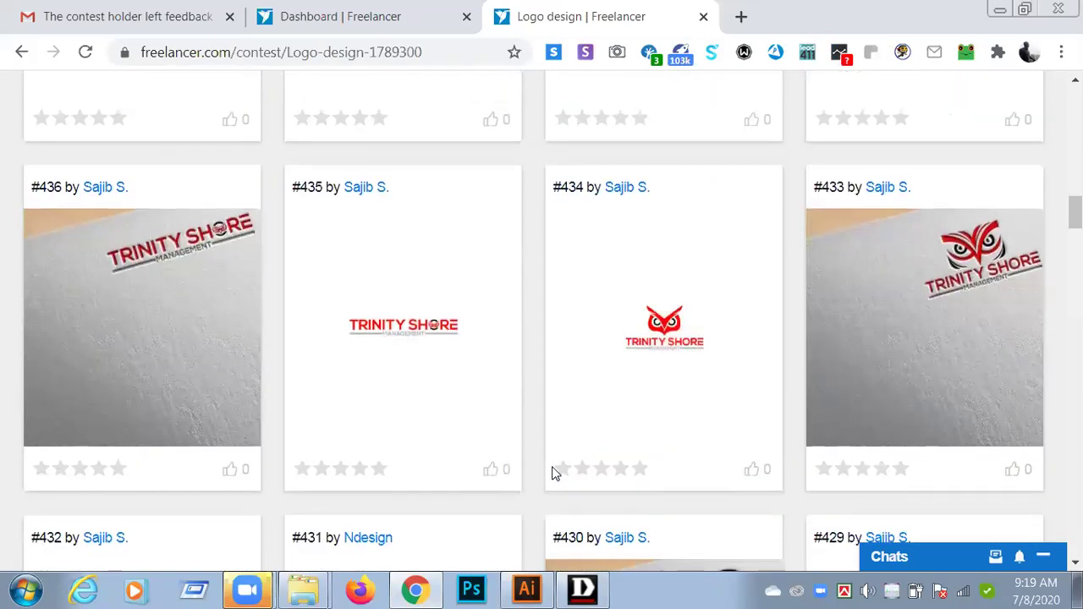
pyautogui.scroll(-1, 552, 467)
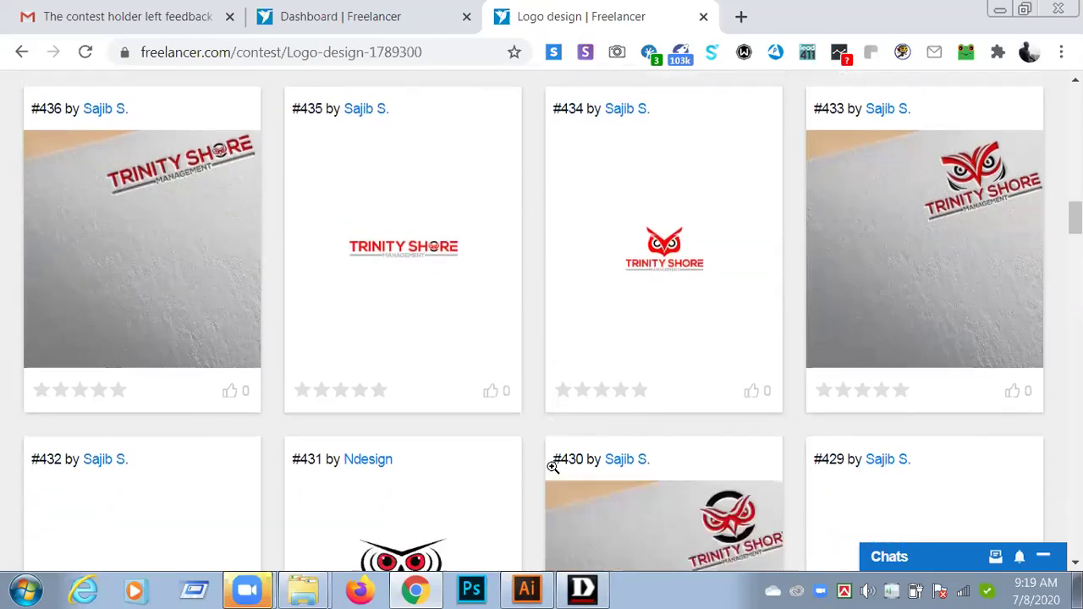
pyautogui.scroll(-1, 551, 467)
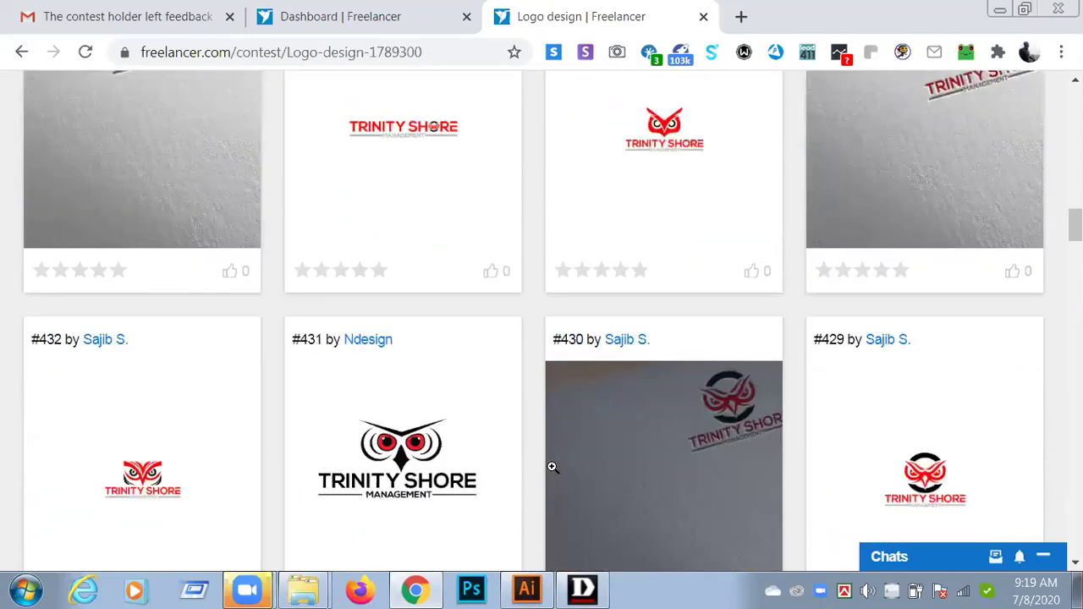
pyautogui.scroll(-1, 551, 467)
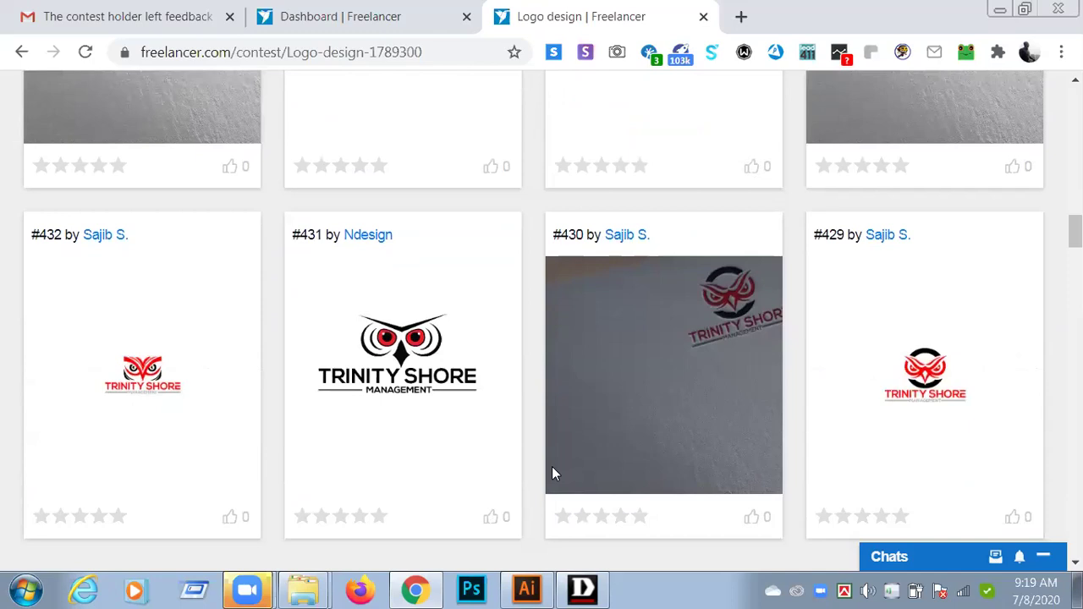
pyautogui.scroll(-1, 552, 473)
pyautogui.scroll(-2, 566, 470)
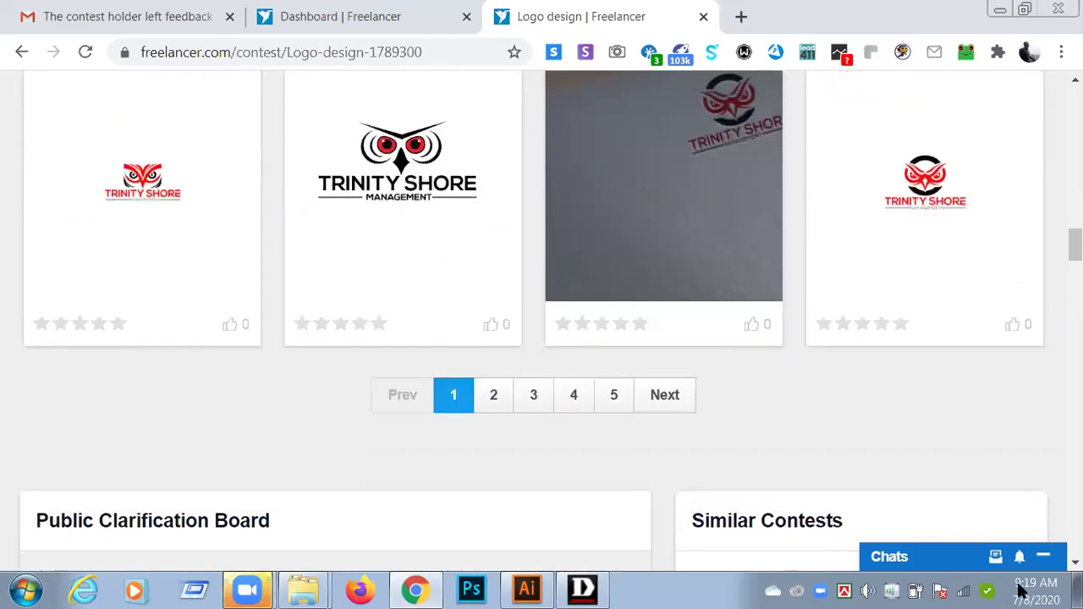
pyautogui.scroll(-1, 542, 474)
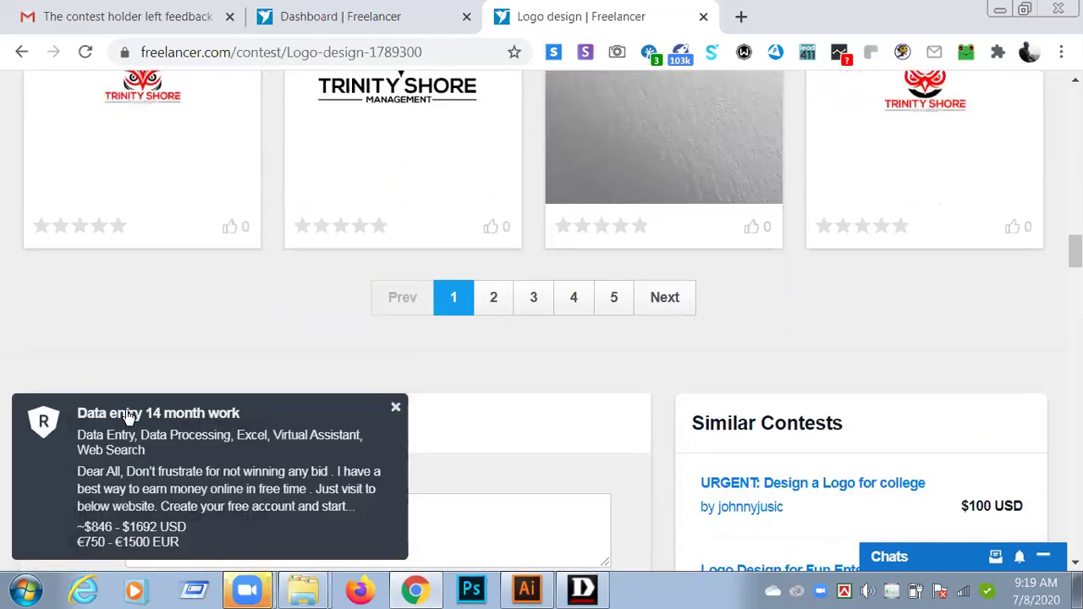
pyautogui.scroll(2, 129, 416)
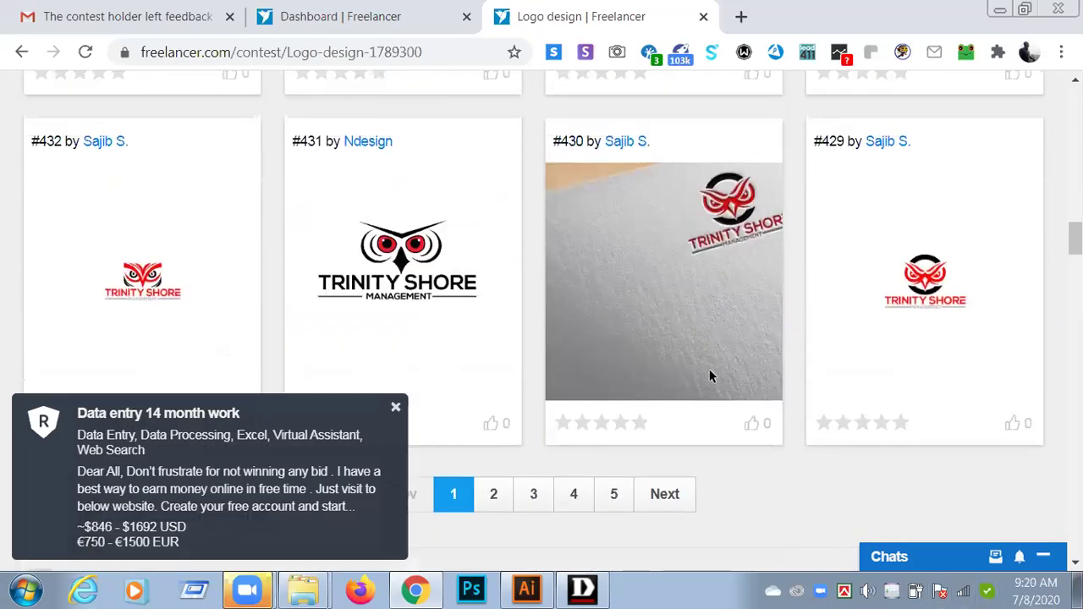
# Open the Illustrator file Polegone Green Owl 2 from the Owl Logo folder on the desktop
pyautogui.hotkey('alt', 'Tab')
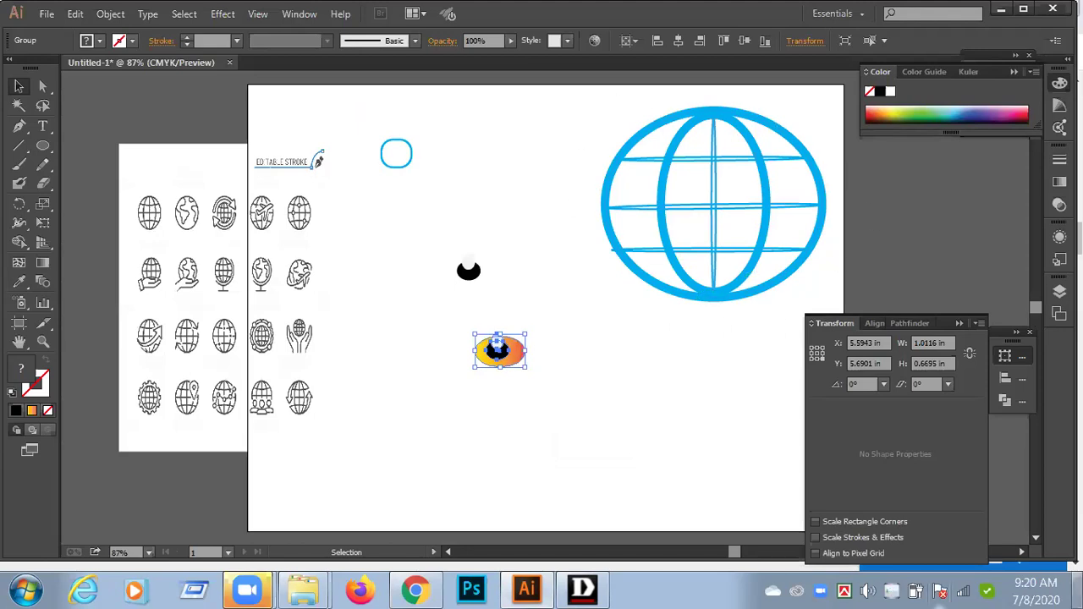
pyautogui.click(1078, 591)
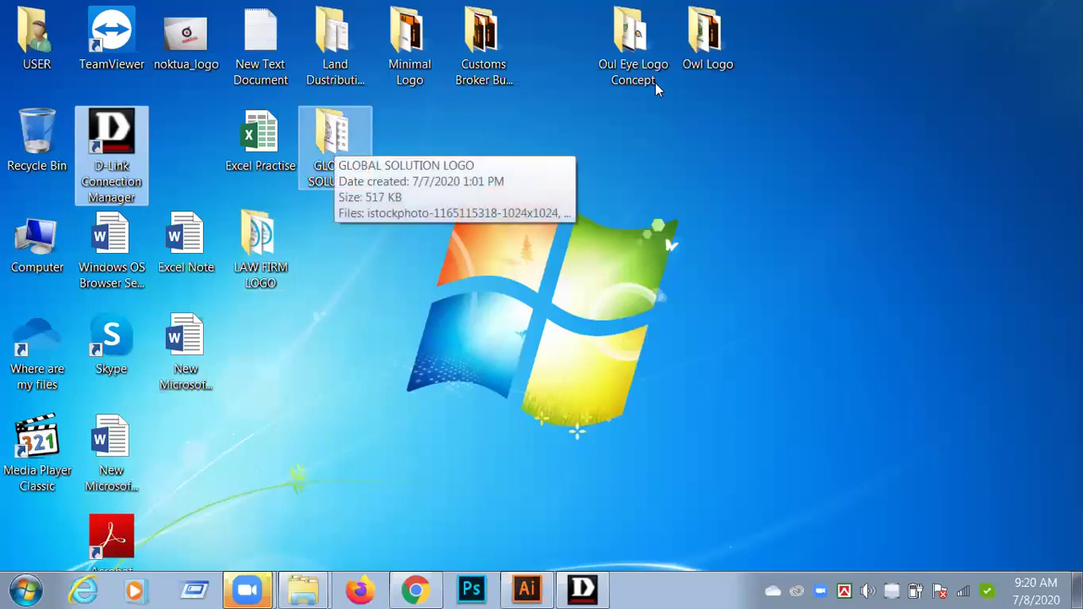
pyautogui.doubleClick(713, 51)
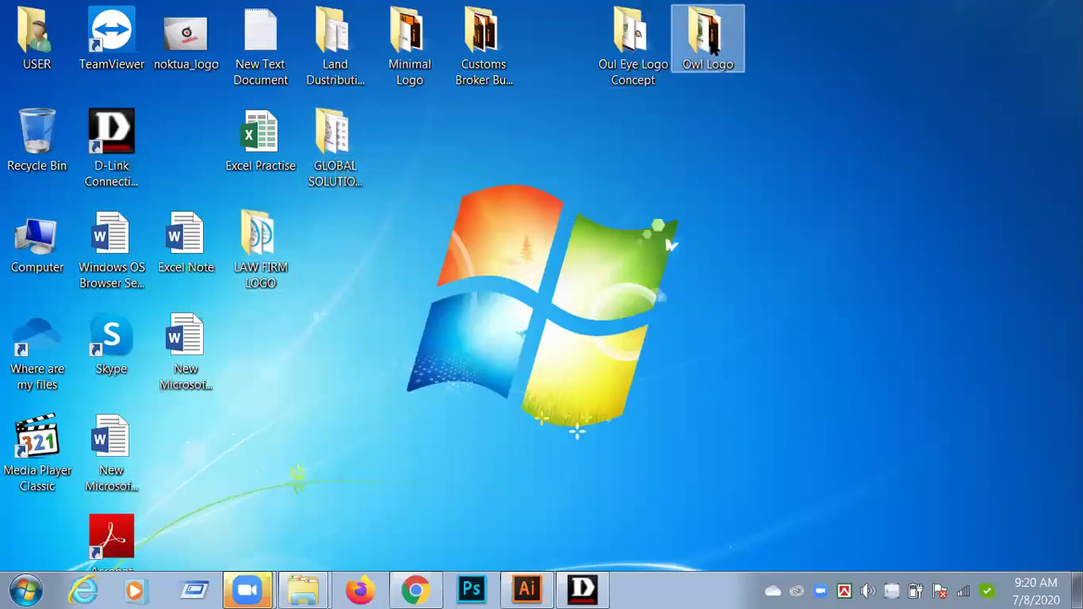
pyautogui.moveTo(851, 82); pyautogui.dragTo(445, 1)
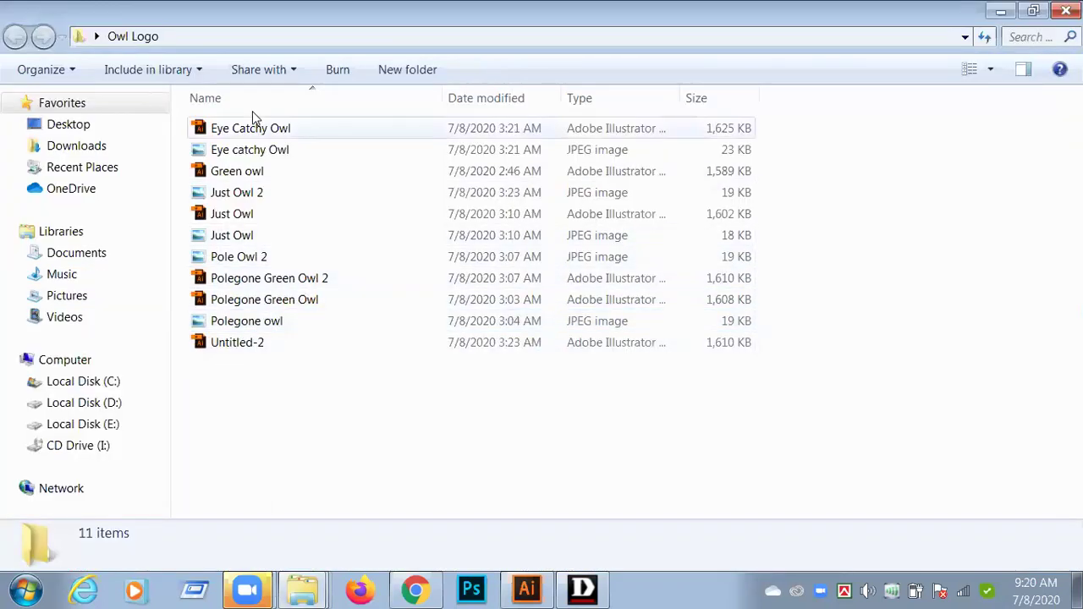
pyautogui.doubleClick(259, 287)
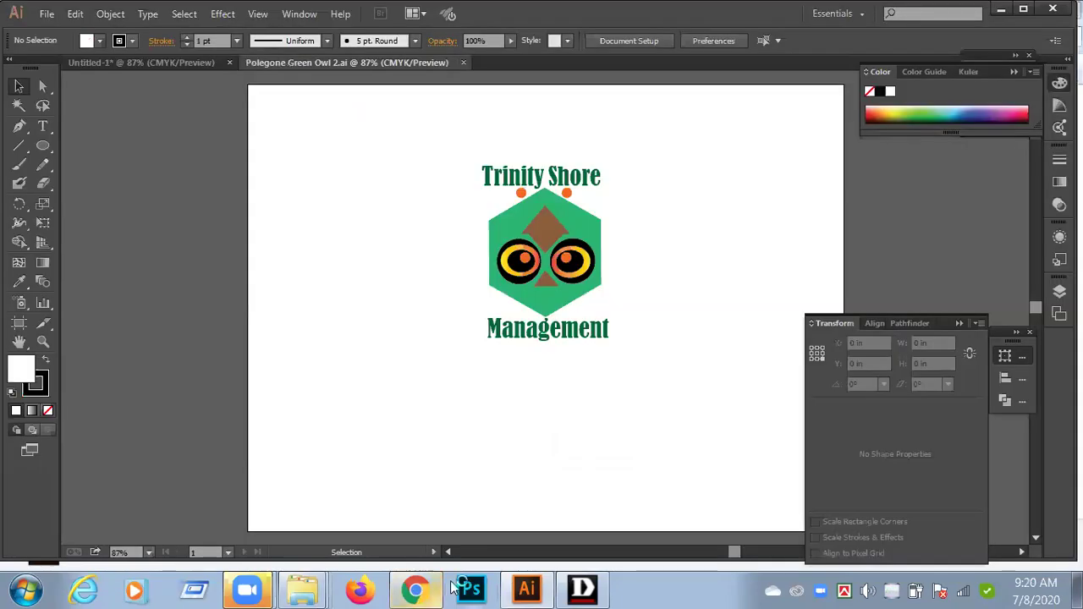
# Open the Illustrator file Green owl from the desktop's Owl Logo folder and collapse the Transform options covering the artwork
pyautogui.press('super+d')
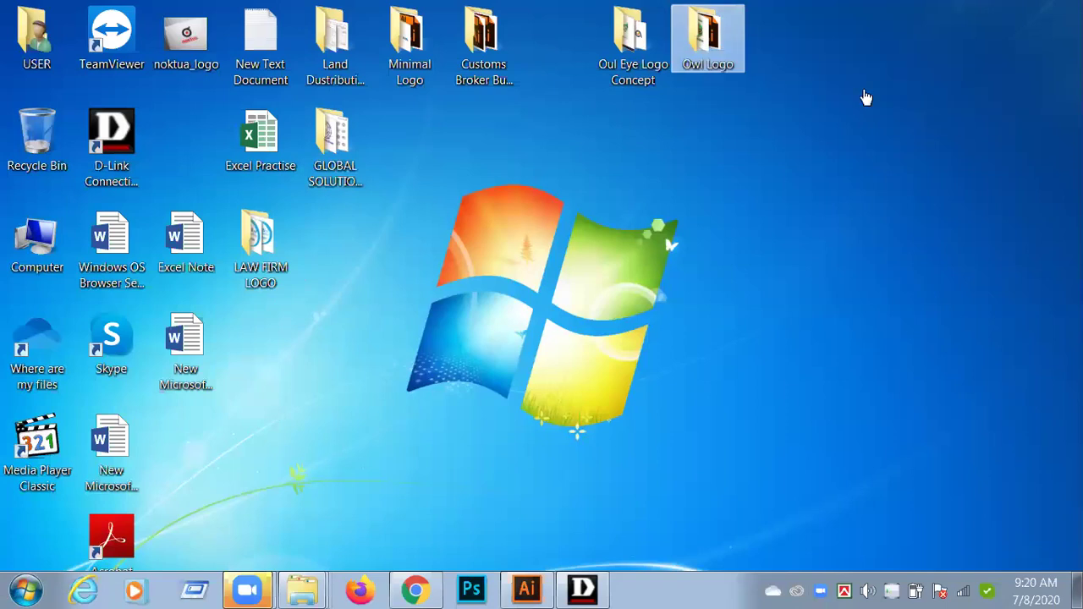
pyautogui.press('Return')
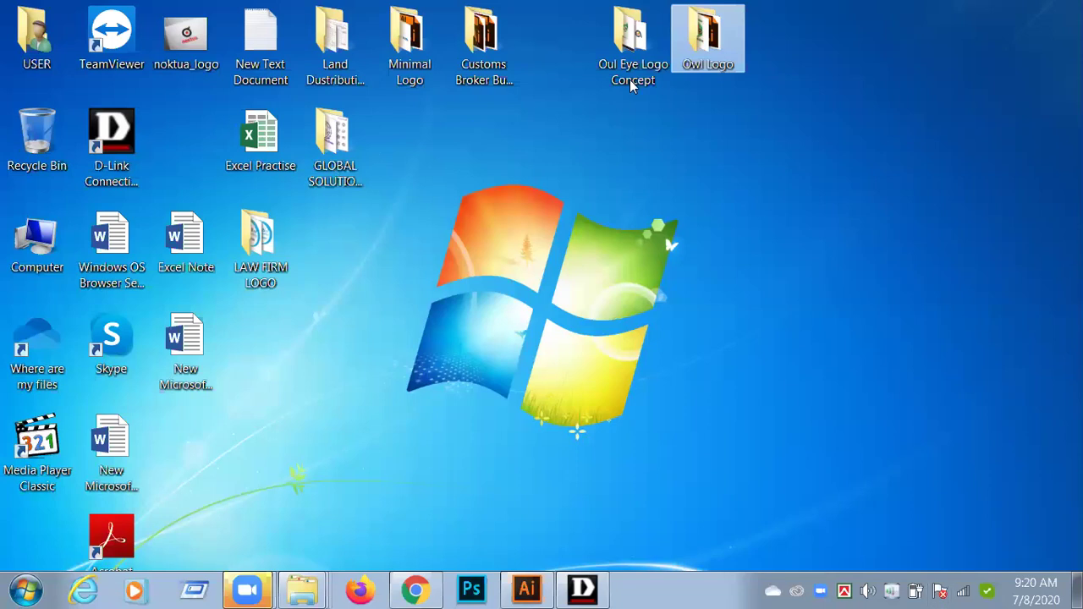
pyautogui.doubleClick(701, 31)
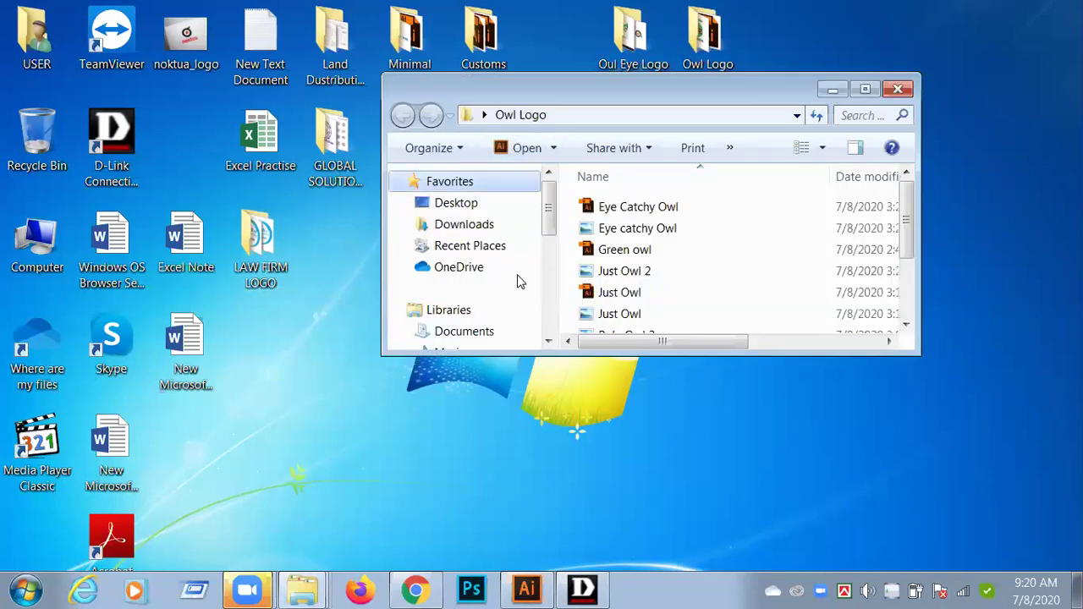
pyautogui.click(865, 89)
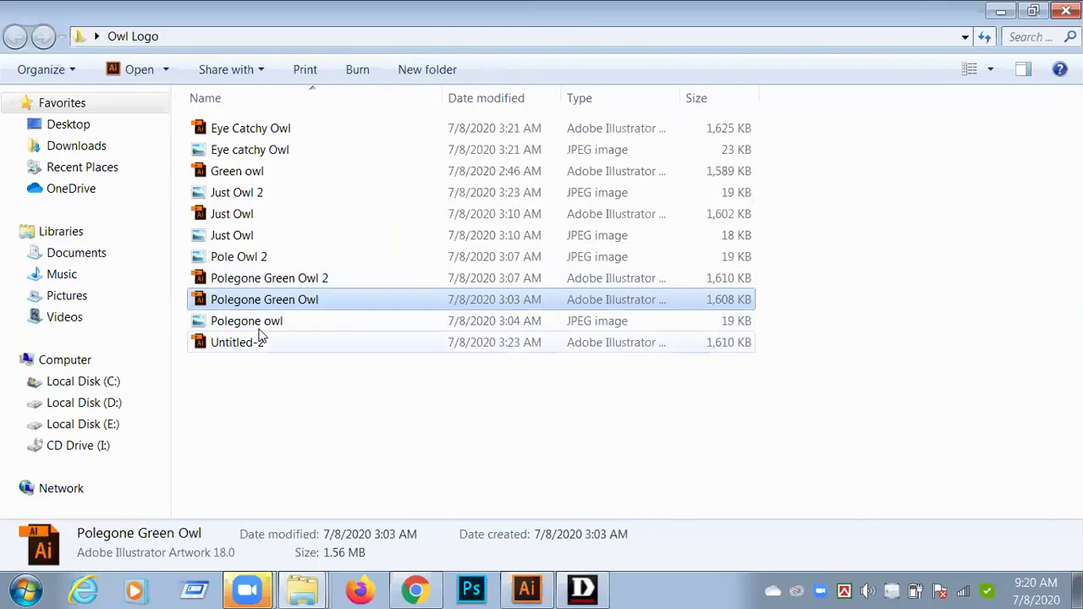
pyautogui.click(241, 172)
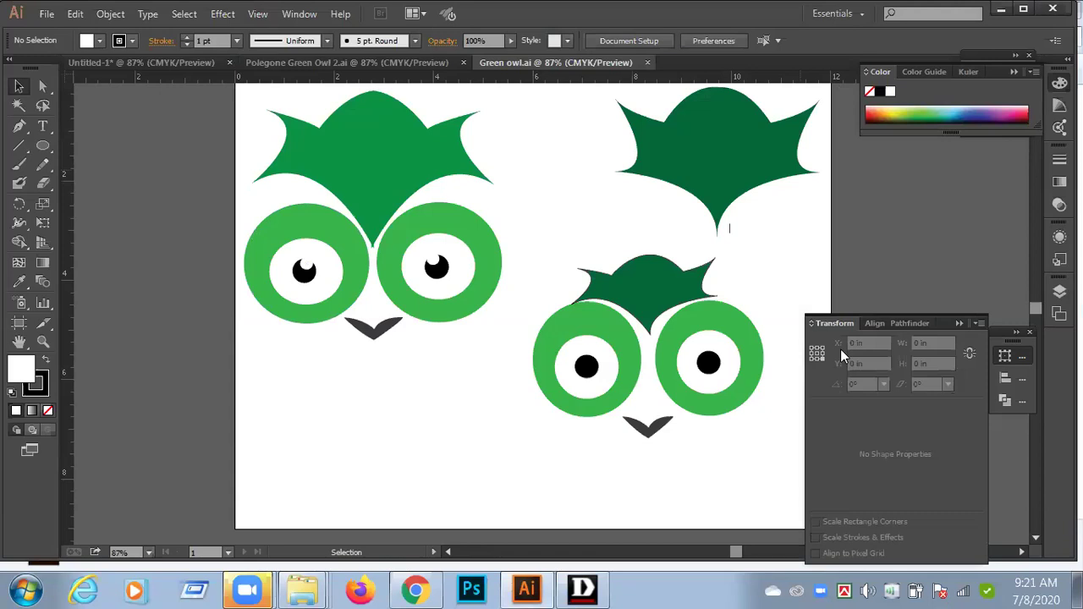
pyautogui.click(959, 322)
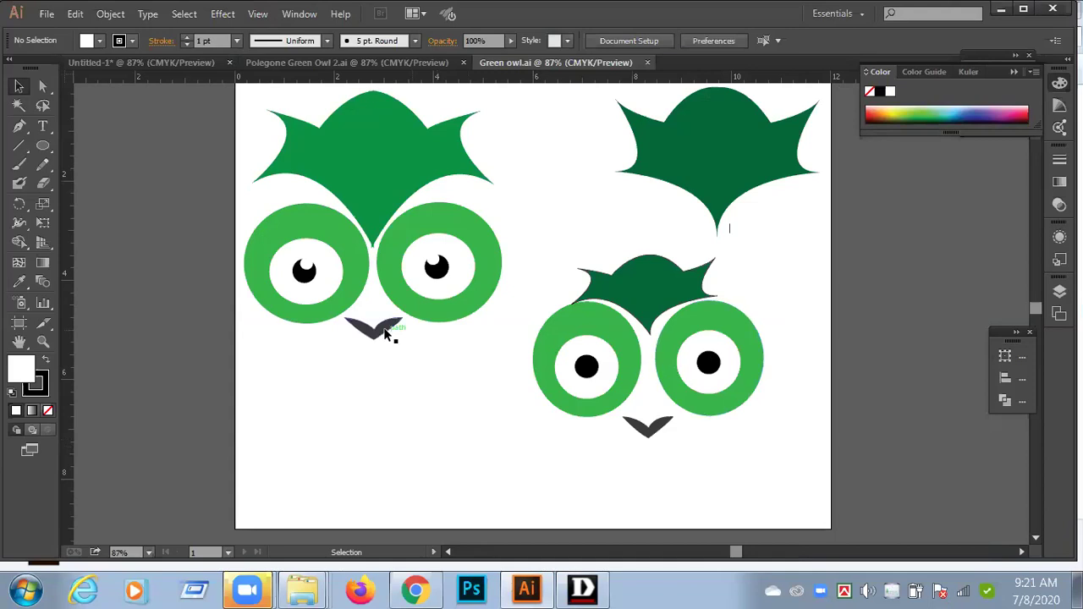
pyautogui.moveTo(302, 273); pyautogui.dragTo(314, 285)
pyautogui.click(322, 369)
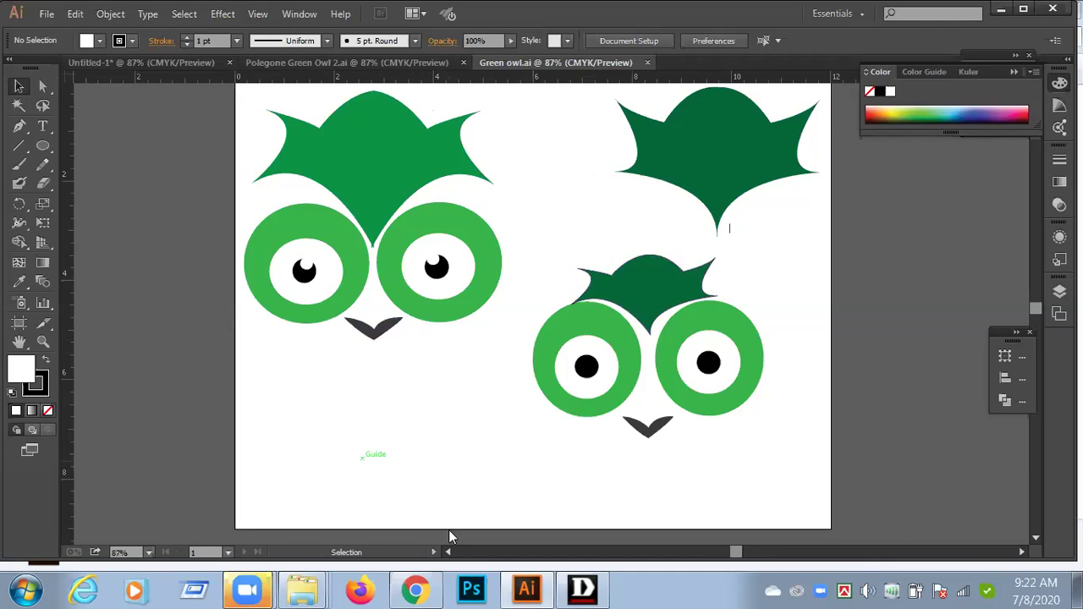
pyautogui.moveTo(415, 590)
pyautogui.moveTo(513, 587)
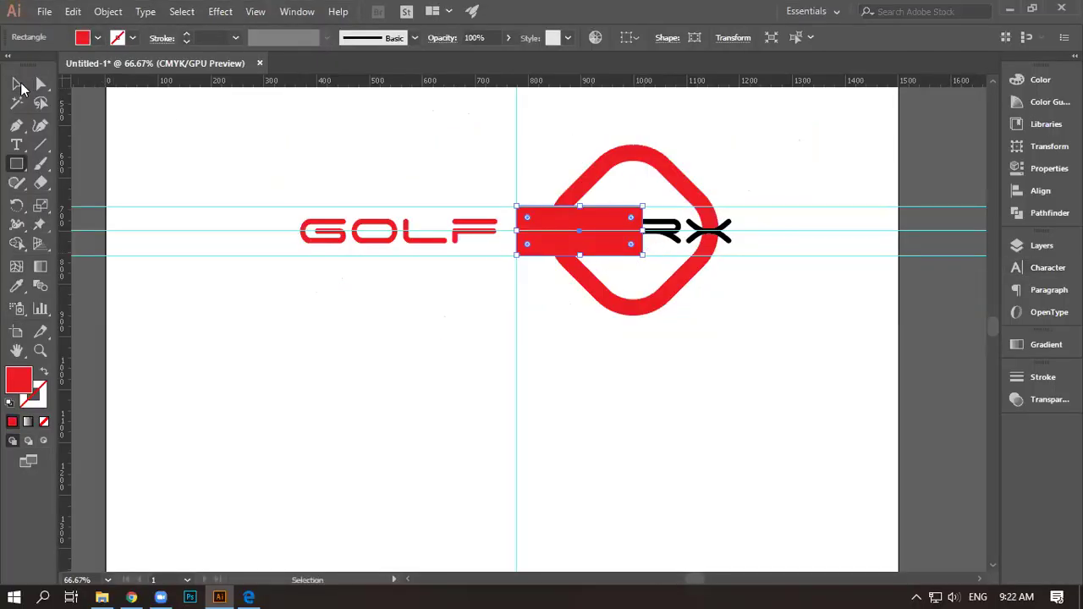
# Select the red rectangle together with the rounded diamond outline, display the Pathfinder options and clear the selection
pyautogui.click(17, 83)
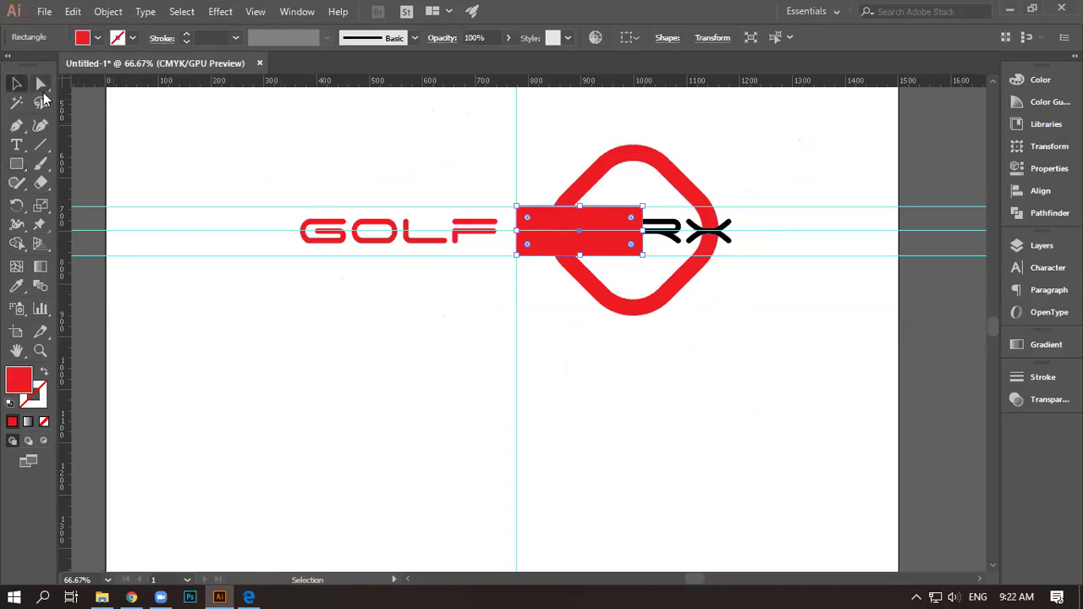
pyautogui.click(449, 144)
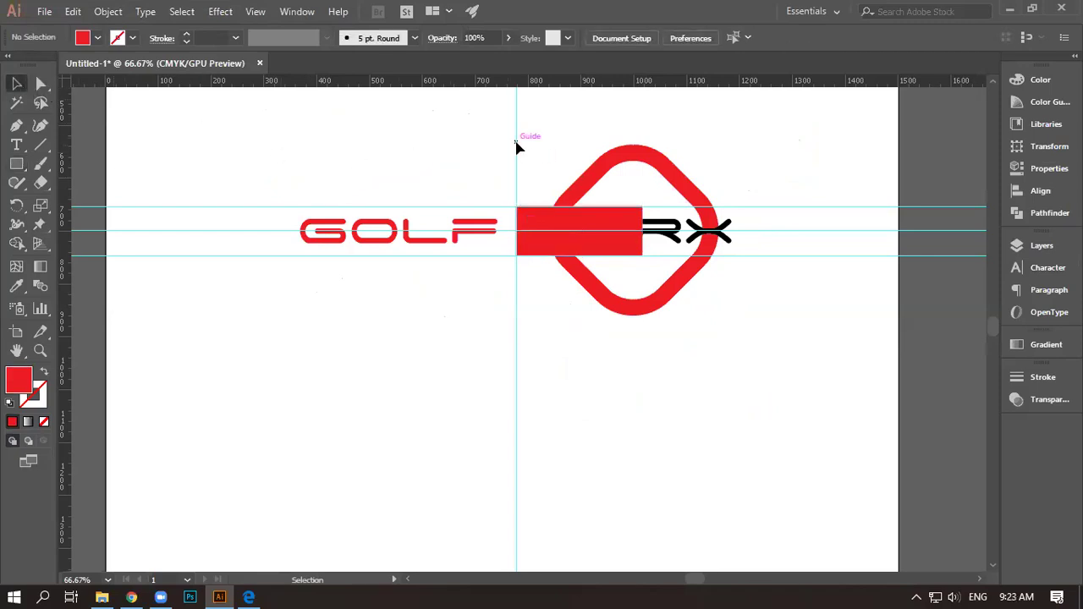
pyautogui.hotkey('ctrl', 'z')
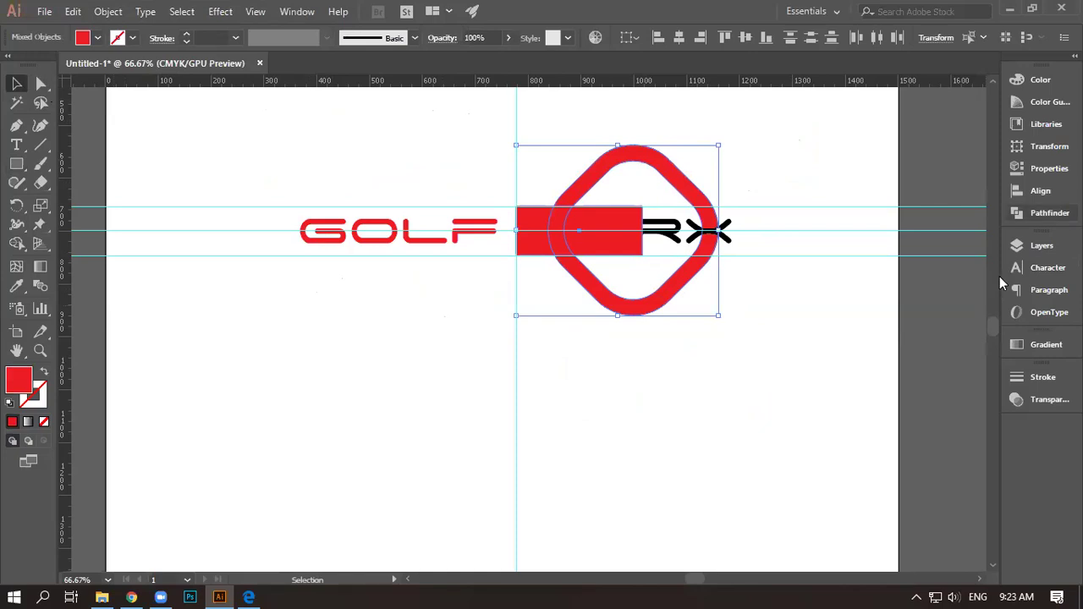
pyautogui.click(1045, 212)
pyautogui.hotkey('ctrl', 'g')
pyautogui.click(825, 313)
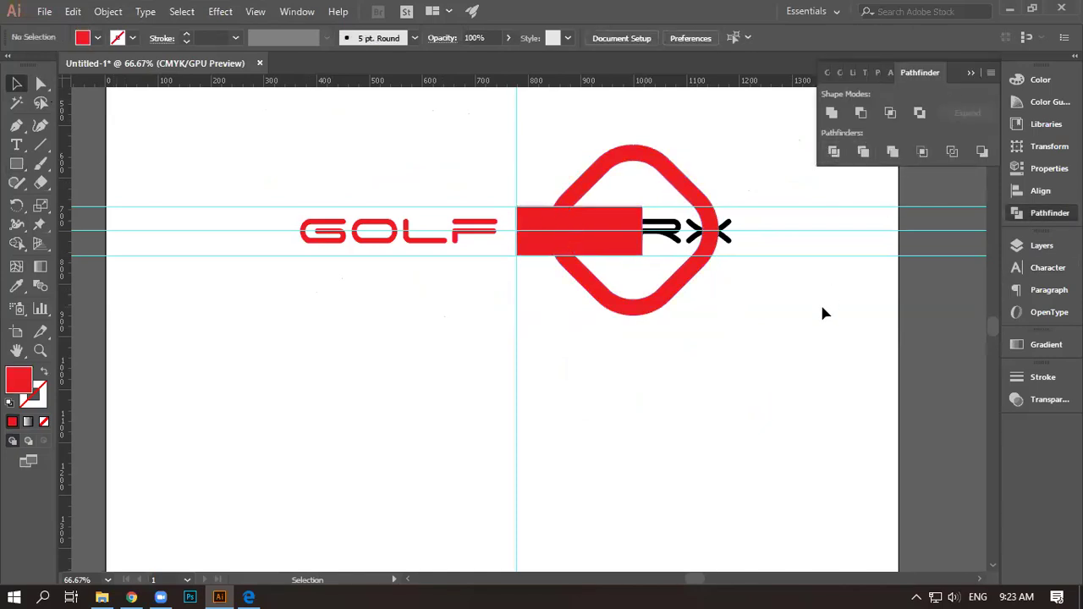
pyautogui.press('a')
pyautogui.hotkey('ctrl', 'z')
pyautogui.press('v')
pyautogui.click(818, 307)
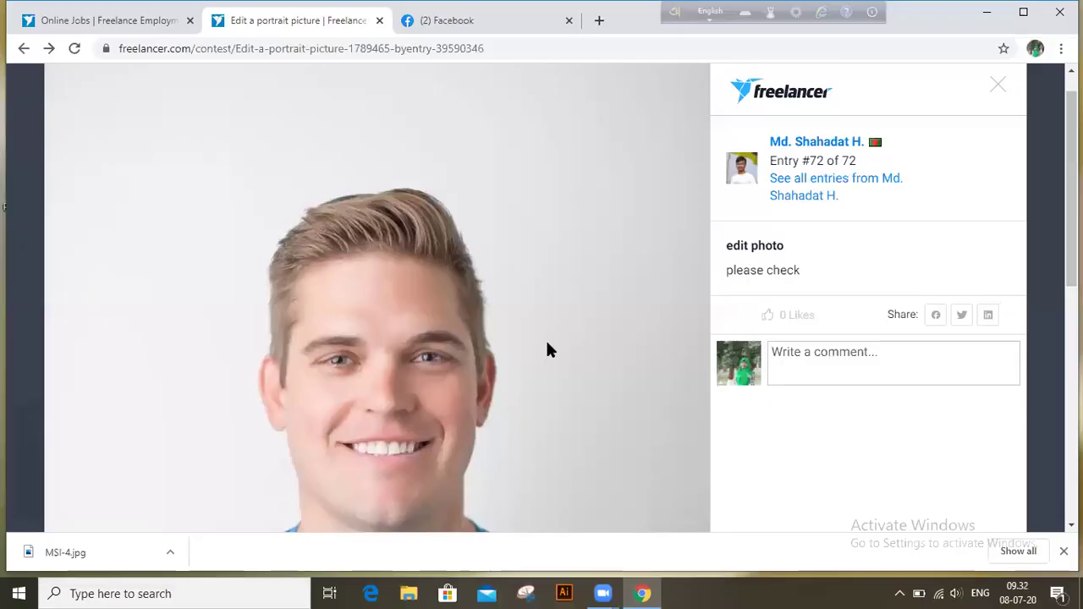
# Close entry #72 of the portrait editing contest and open entry #70 to examine its retouched photo
pyautogui.click(998, 85)
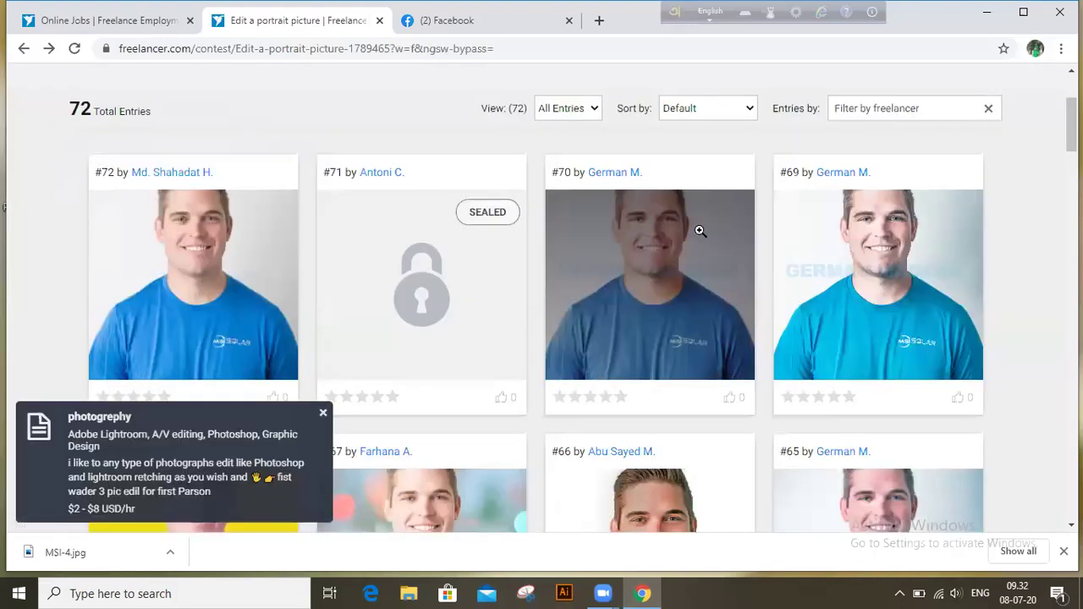
pyautogui.click(679, 247)
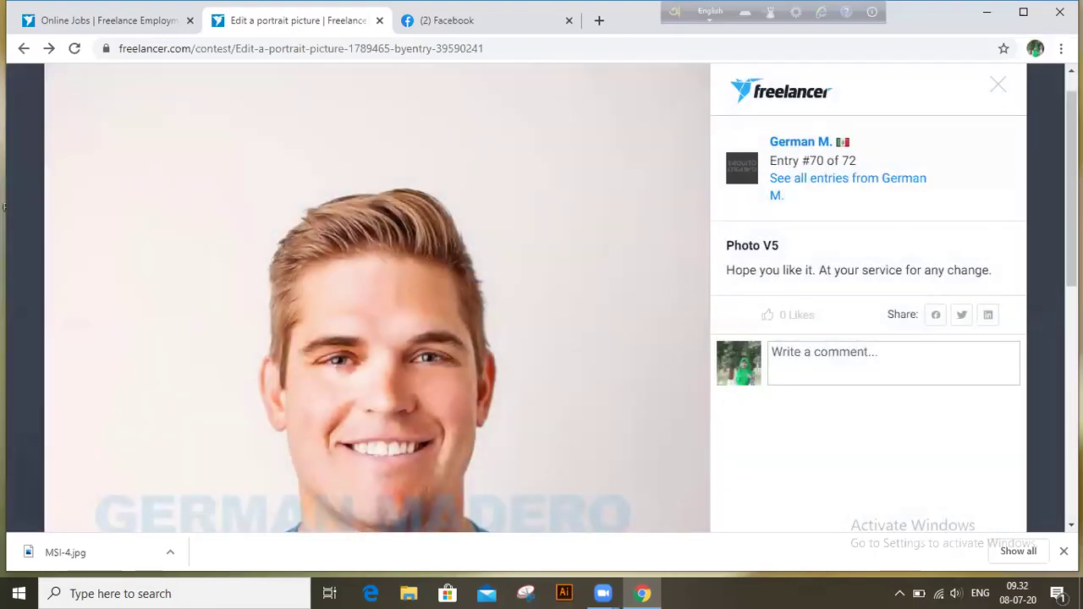
pyautogui.scroll(-2, 5, 206)
pyautogui.scroll(-1, 5, 205)
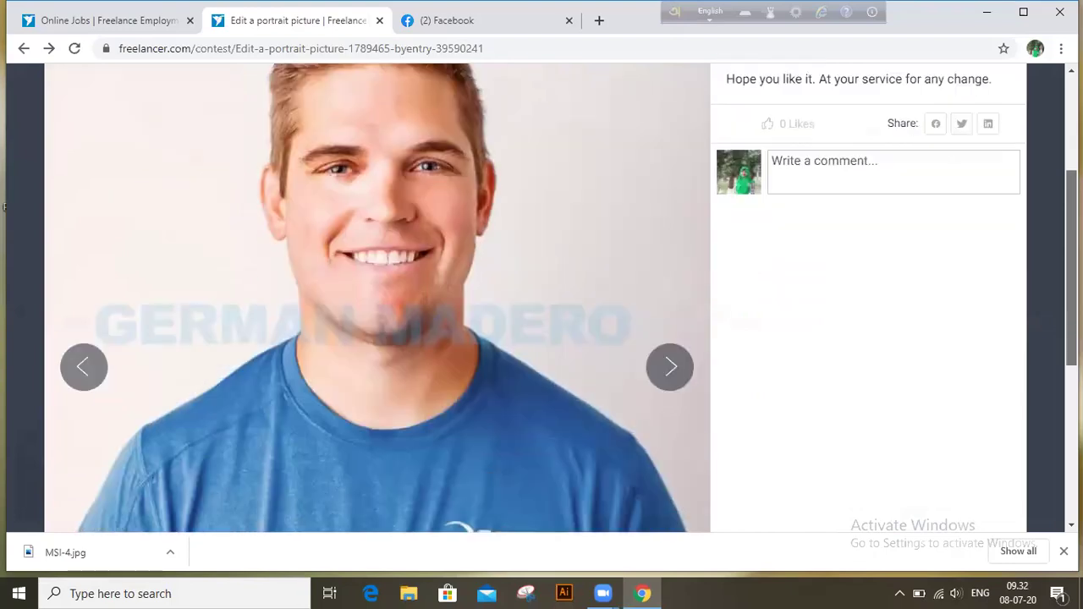
# Browse the portrait contest entries that follow entry #70, up to the before-and-after comparison in entry #64
pyautogui.scroll(-1, 919, 302)
pyautogui.scroll(2, 668, 384)
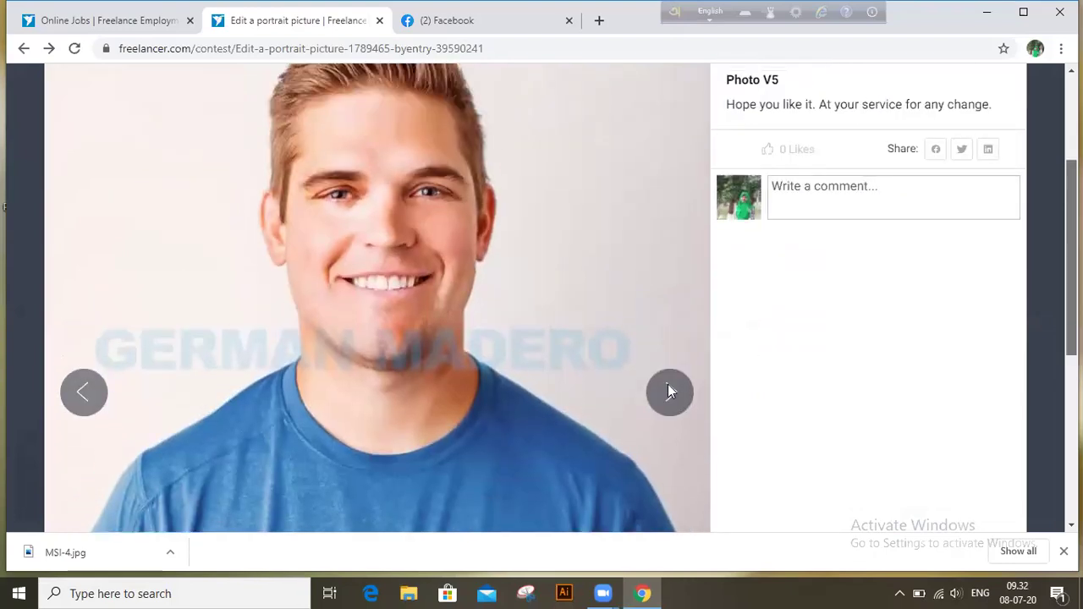
pyautogui.click(669, 410)
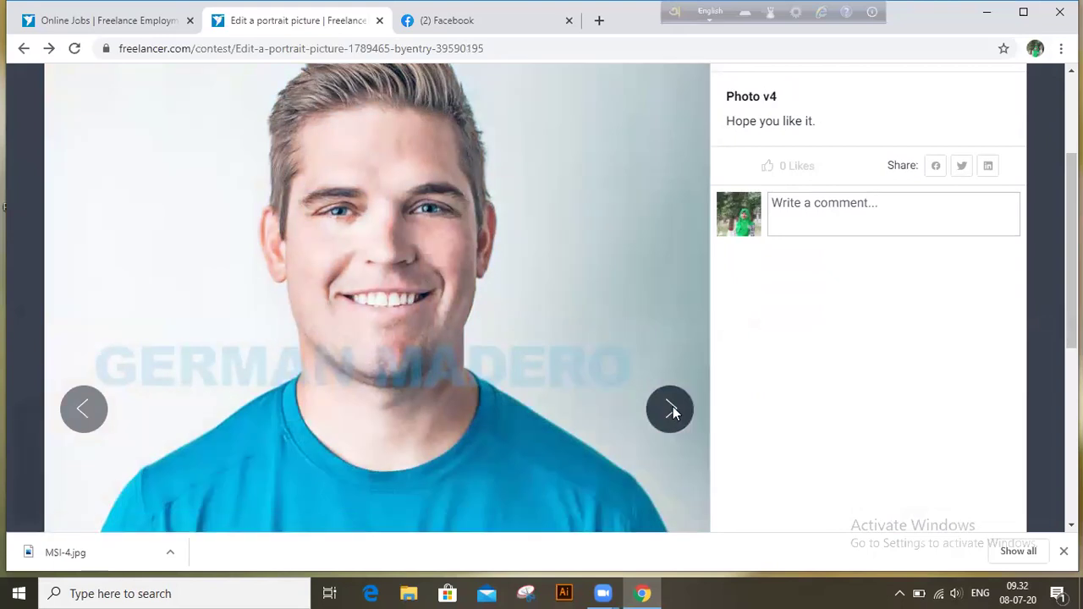
pyautogui.click(668, 410)
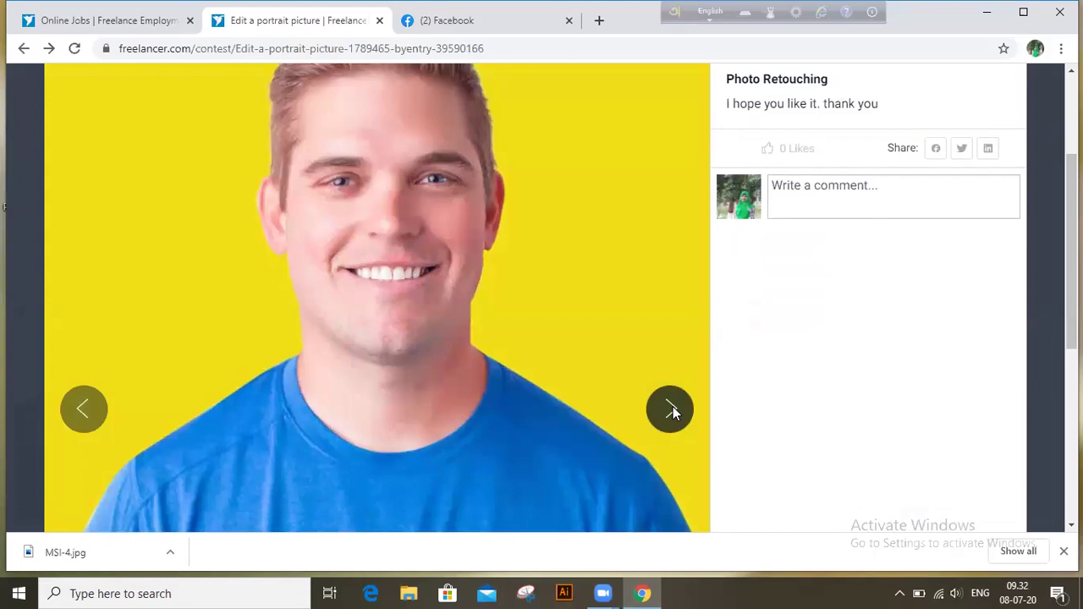
pyautogui.click(671, 409)
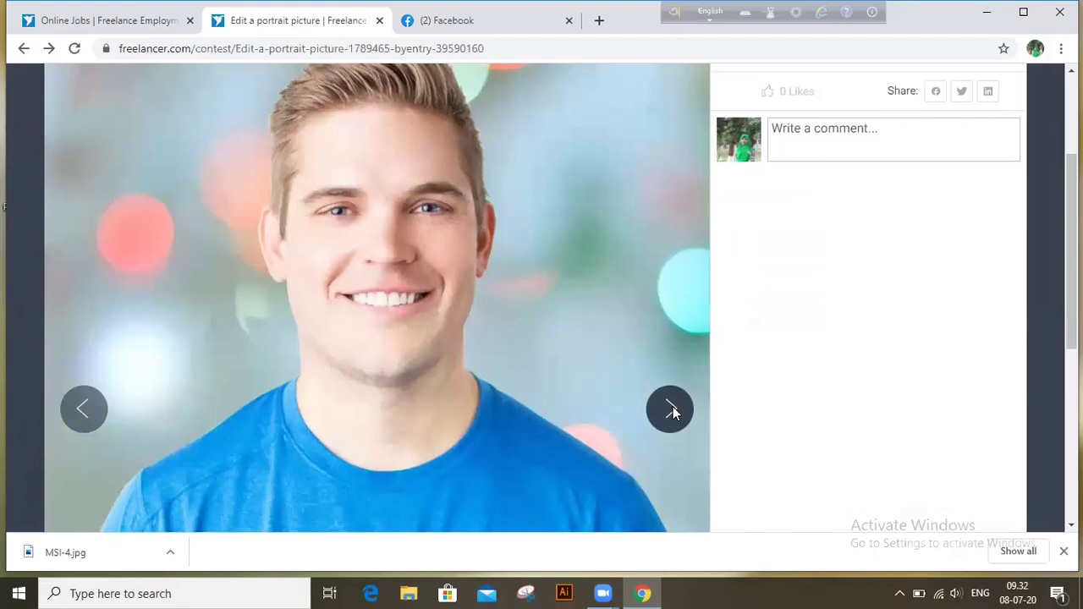
pyautogui.click(671, 410)
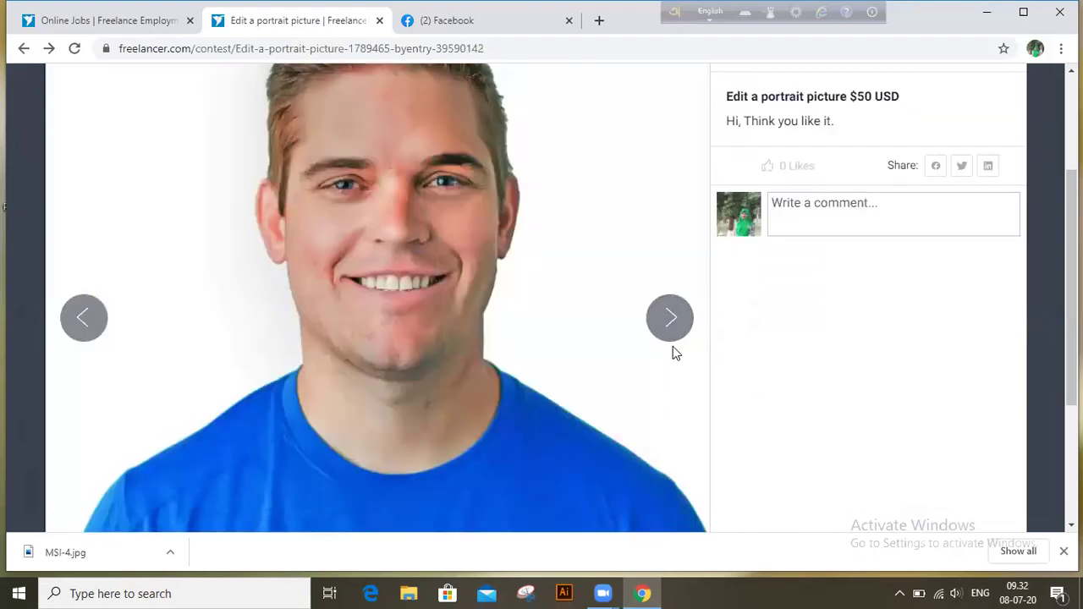
pyautogui.click(669, 320)
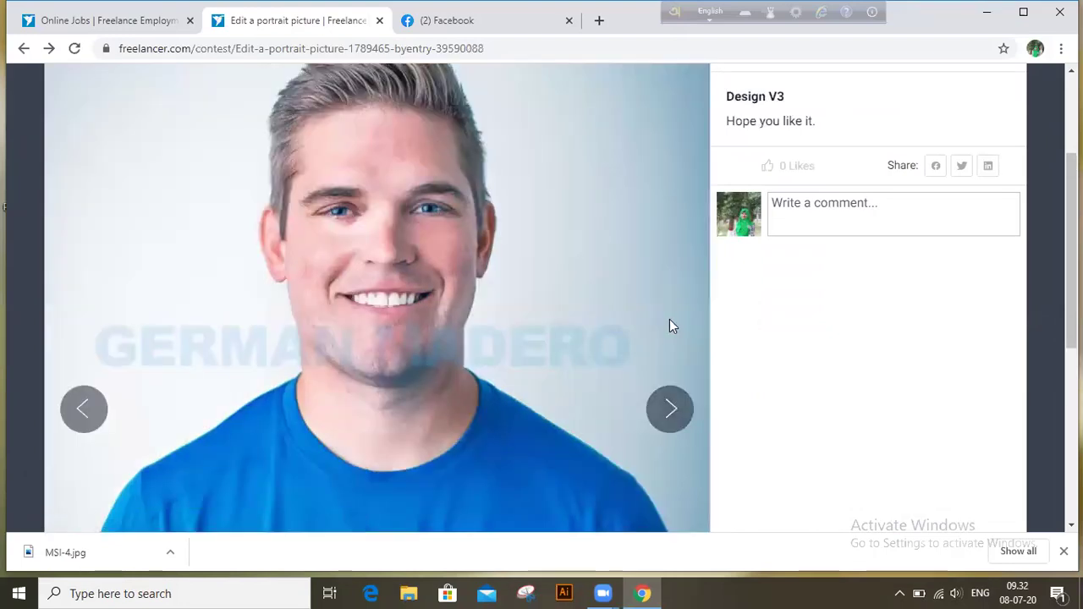
pyautogui.click(676, 401)
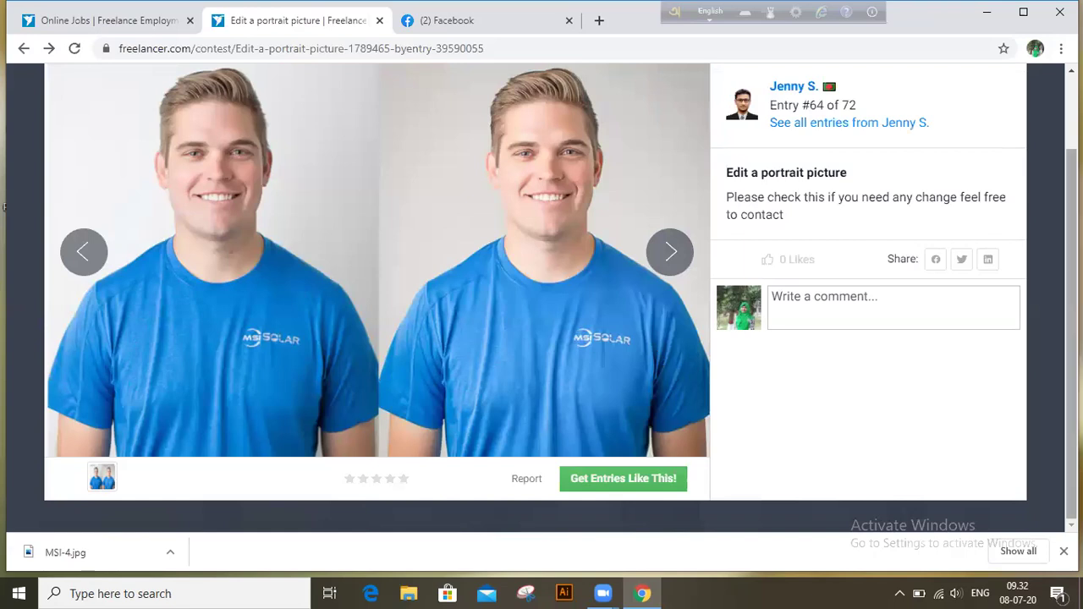
# Enlarge entry #64 and compare the faces in its before and after portraits
pyautogui.scroll(1, 560, 298)
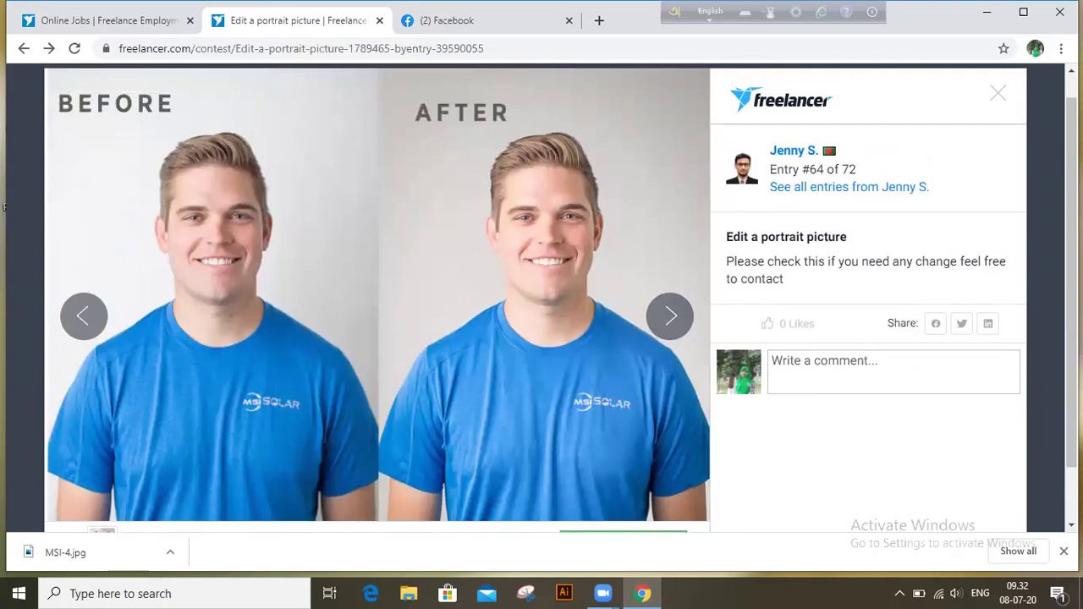
pyautogui.hotkey('ctrl', '+')
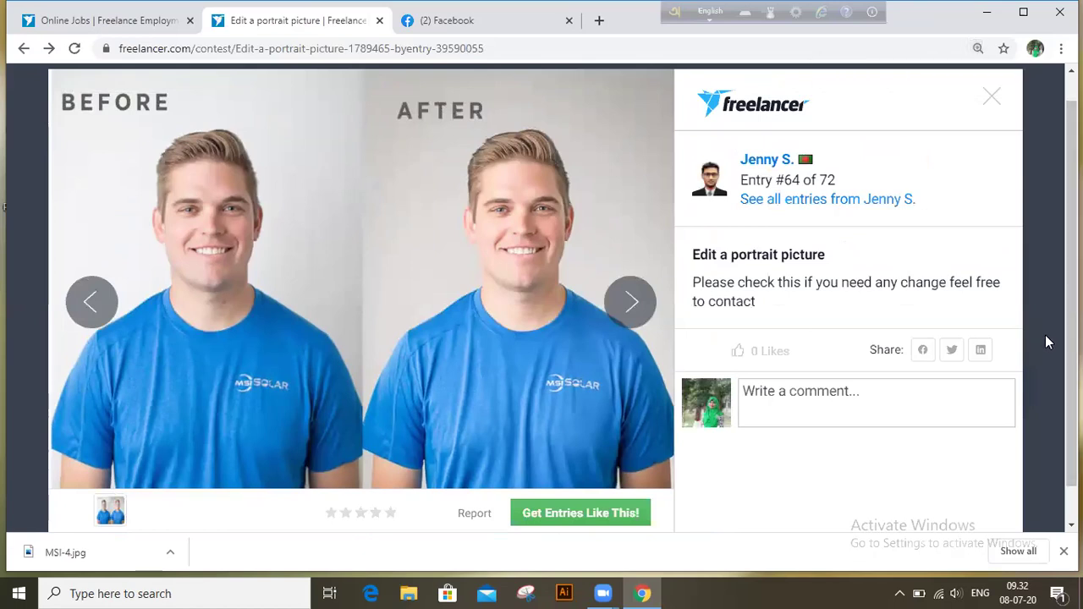
pyautogui.hotkey('ctrl', '+')
pyautogui.hotkey('ctrl', '+')
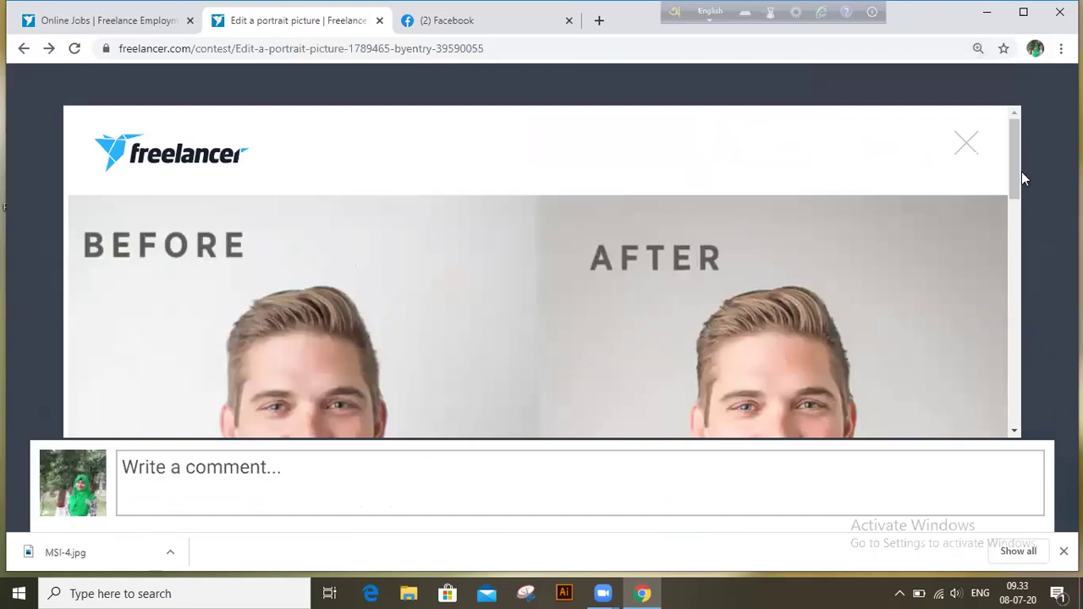
pyautogui.moveTo(1015, 203)
pyautogui.mouseDown()
pyautogui.moveTo(1015, 222)
pyautogui.moveTo(1016, 214)
pyautogui.mouseUp()
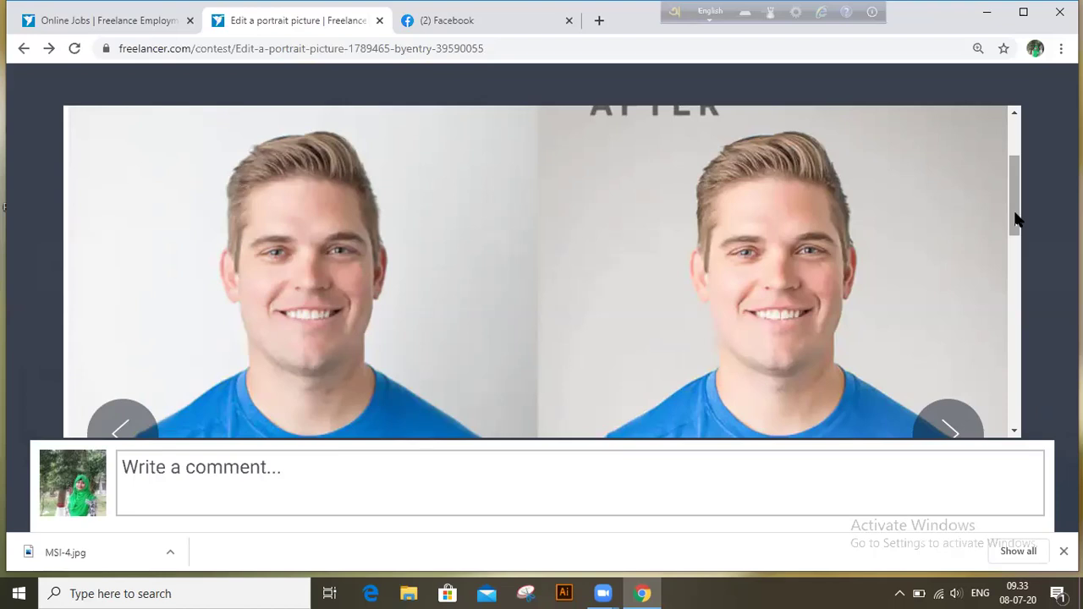
pyautogui.moveTo(1016, 219)
pyautogui.mouseDown()
pyautogui.moveTo(1016, 197)
pyautogui.moveTo(1022, 254)
pyautogui.moveTo(1018, 205)
pyautogui.moveTo(1017, 220)
pyautogui.mouseUp()
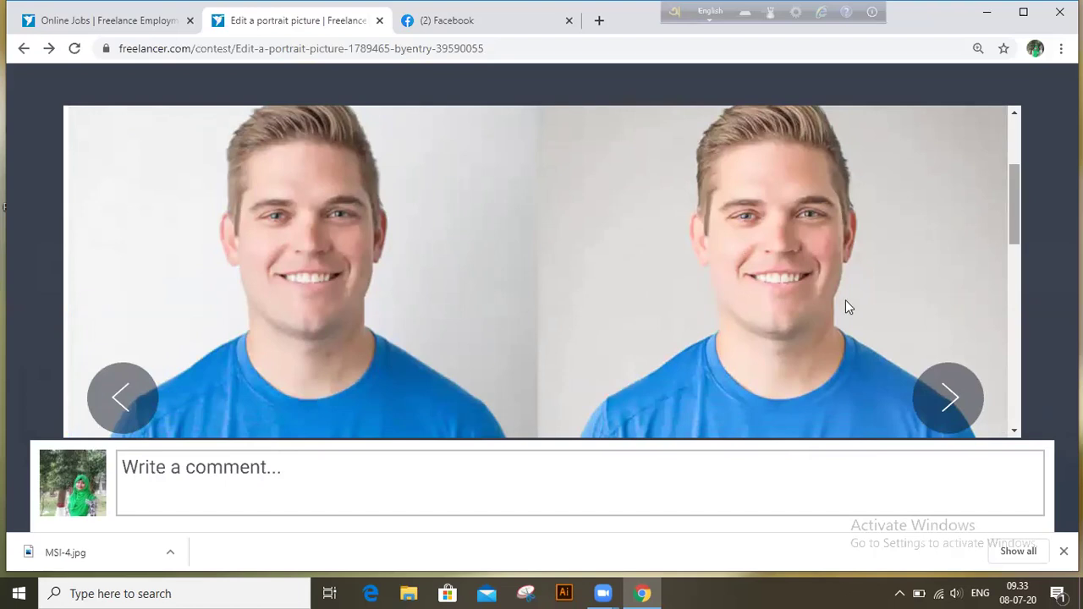
# Examine the enlarged portraits in the next two contest entries and minimise the browser
pyautogui.click(946, 394)
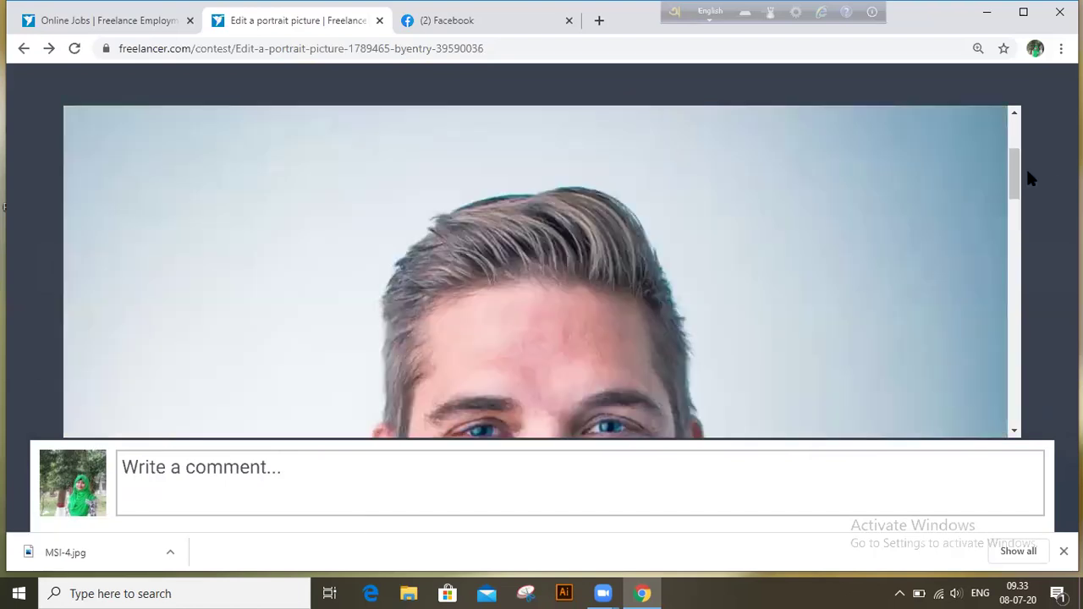
pyautogui.moveTo(1016, 180); pyautogui.dragTo(1017, 247)
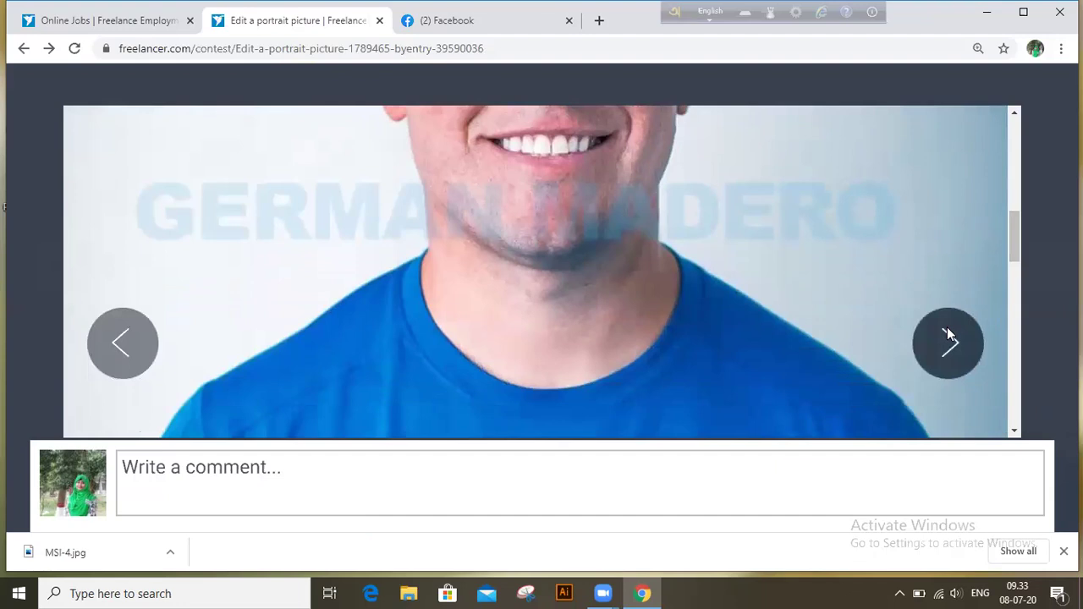
pyautogui.click(947, 327)
pyautogui.moveTo(1018, 284); pyautogui.dragTo(1005, 183)
pyautogui.scroll(-1, 1016, 269)
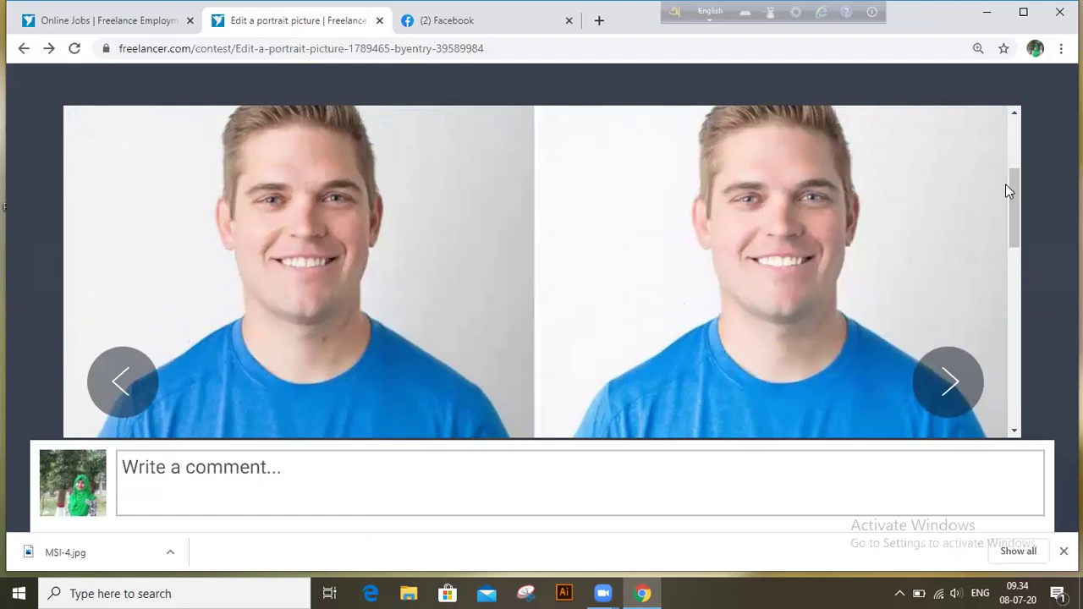
pyautogui.click(984, 18)
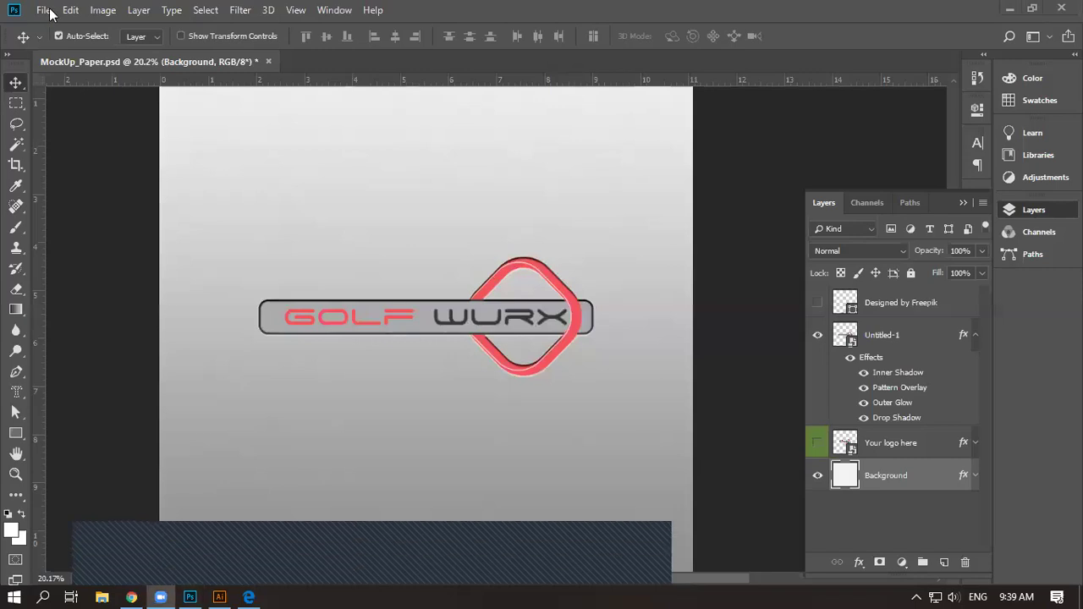
# Save the Golf Wurx mockup to the desktop as a JPEG named MockUp_Paper at quality 12, and close the document without saving changes
pyautogui.hotkey('alt', 'f')
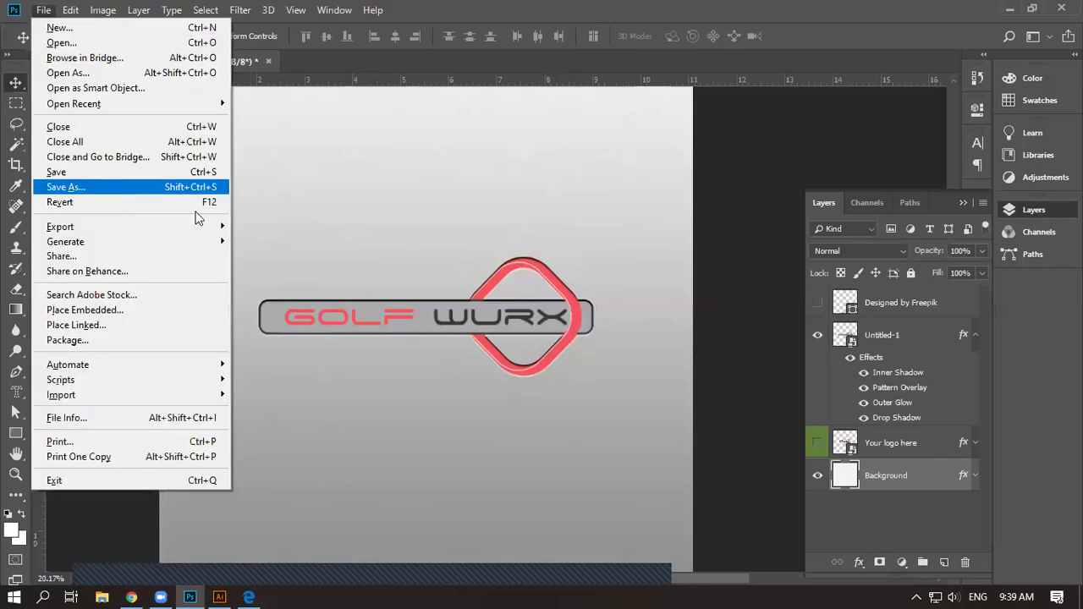
pyautogui.press('Return')
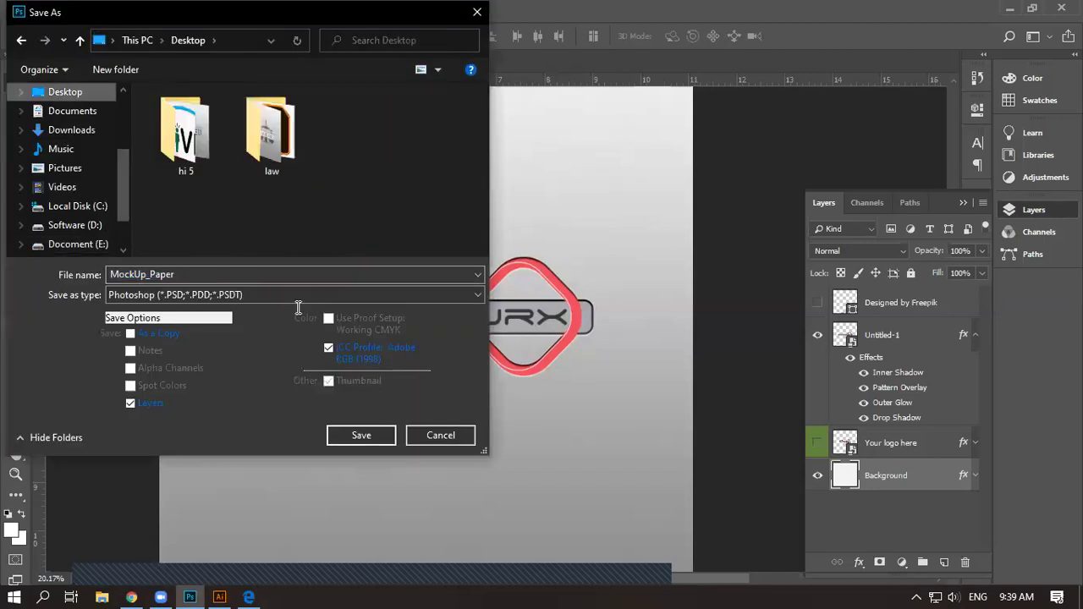
pyautogui.hotkey('alt', 'Down')
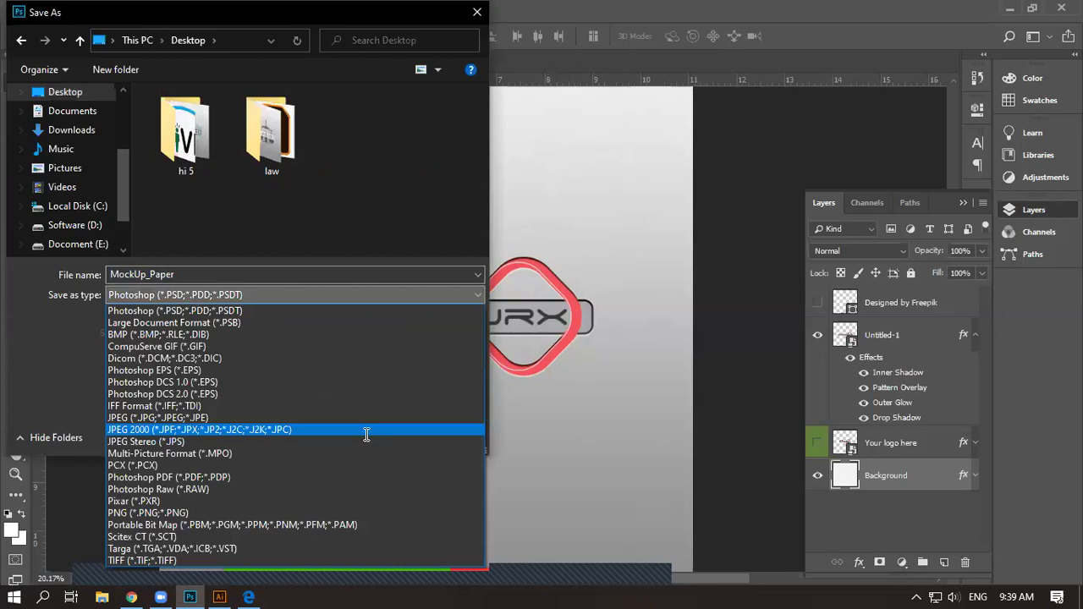
pyautogui.click(364, 418)
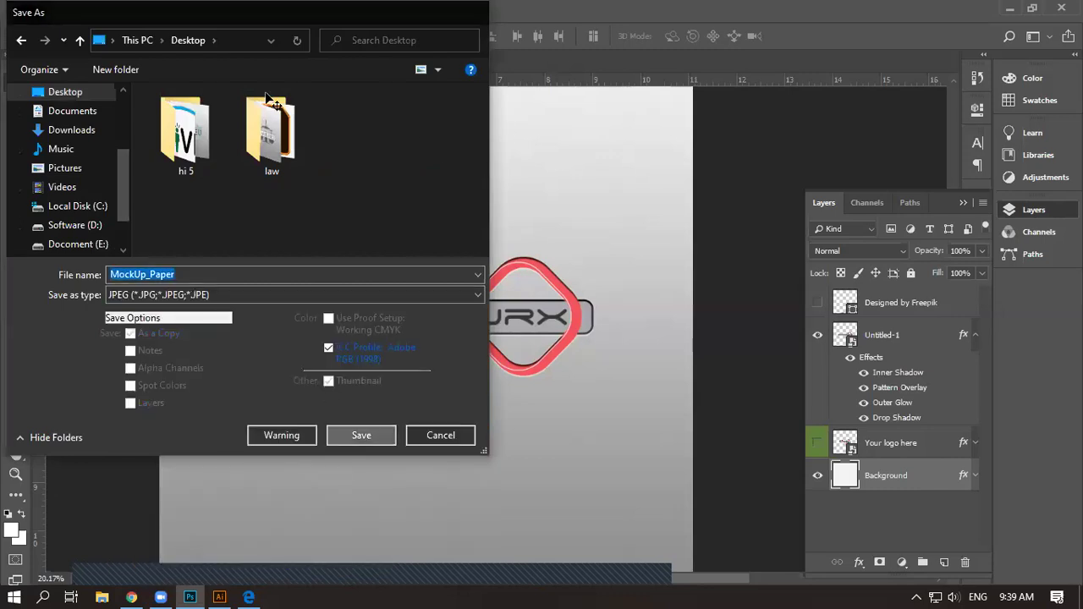
pyautogui.press('Return')
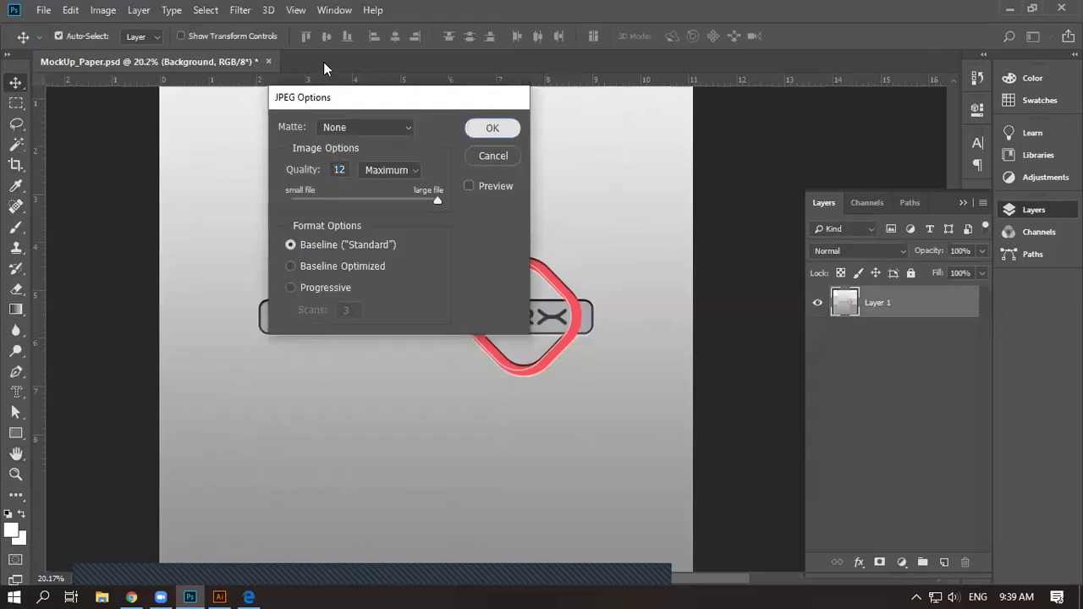
pyautogui.press('Return')
pyautogui.click(268, 61)
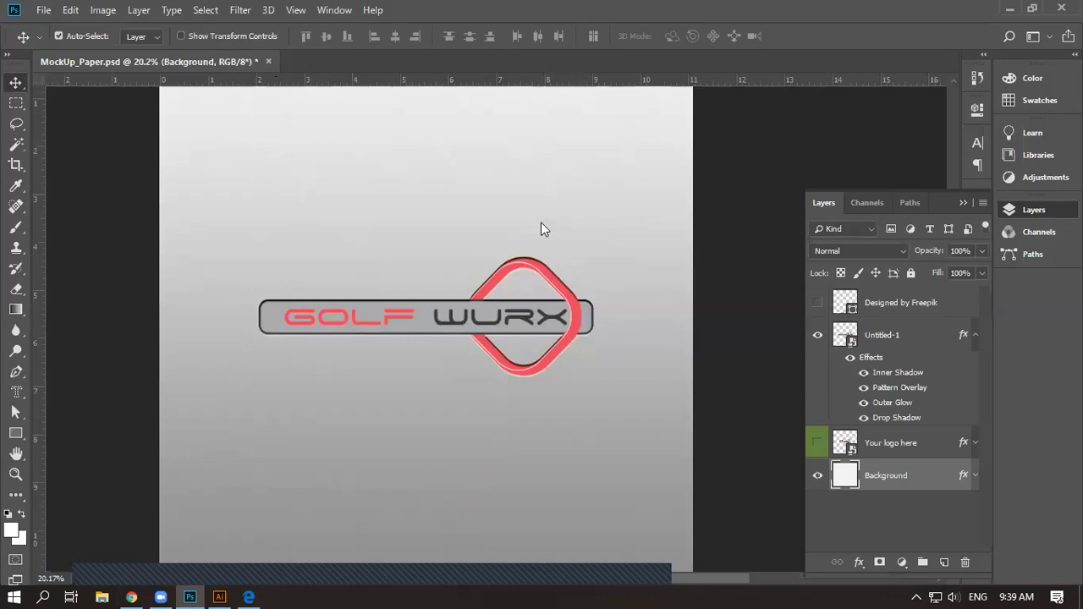
pyautogui.click(539, 234)
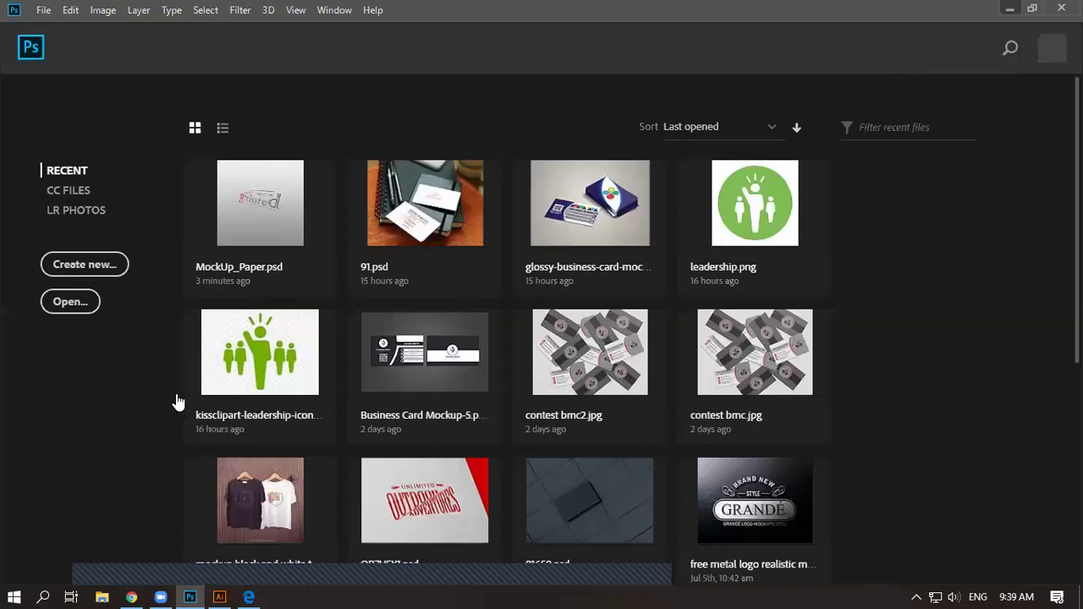
# Open the MockUp_Paper PSD in Photoshop from the new mokeup folder inside My Project's Logo Mokeup folder
pyautogui.press('super+d')
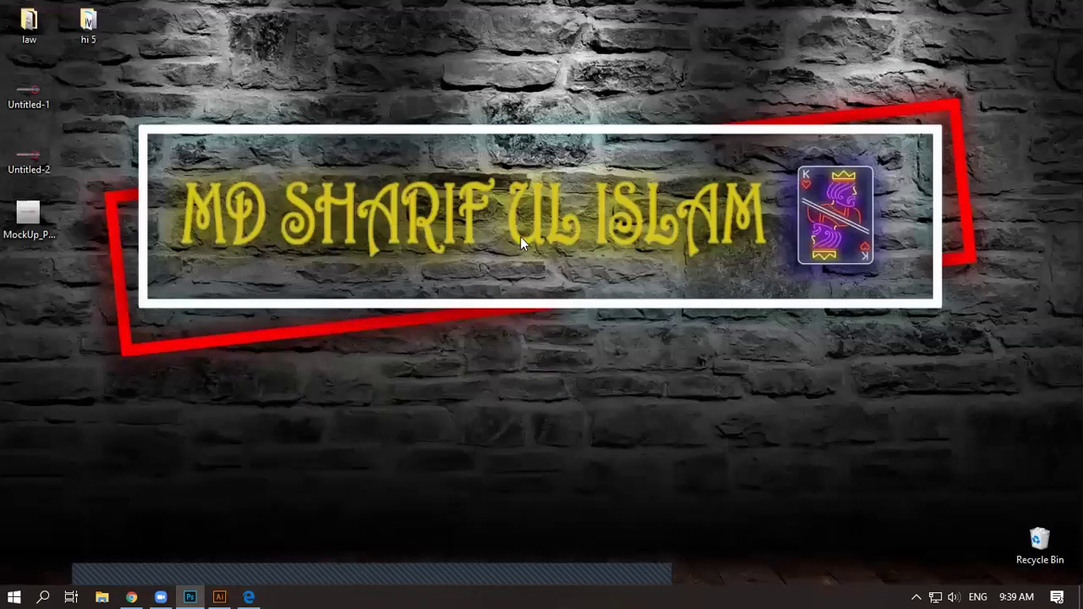
pyautogui.press('super+e')
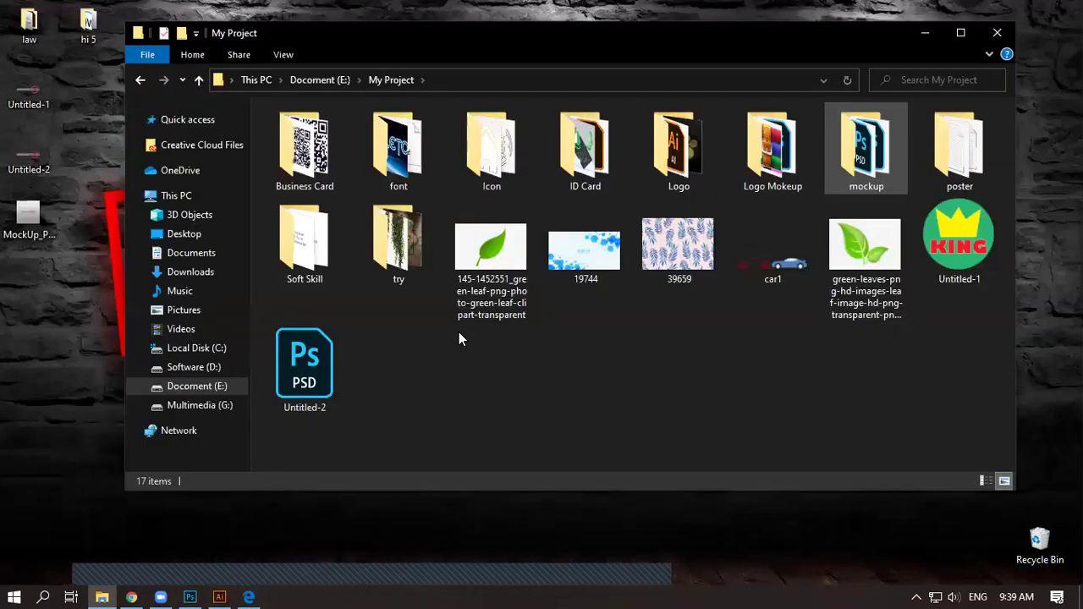
pyautogui.press('Left')
pyautogui.press('Return')
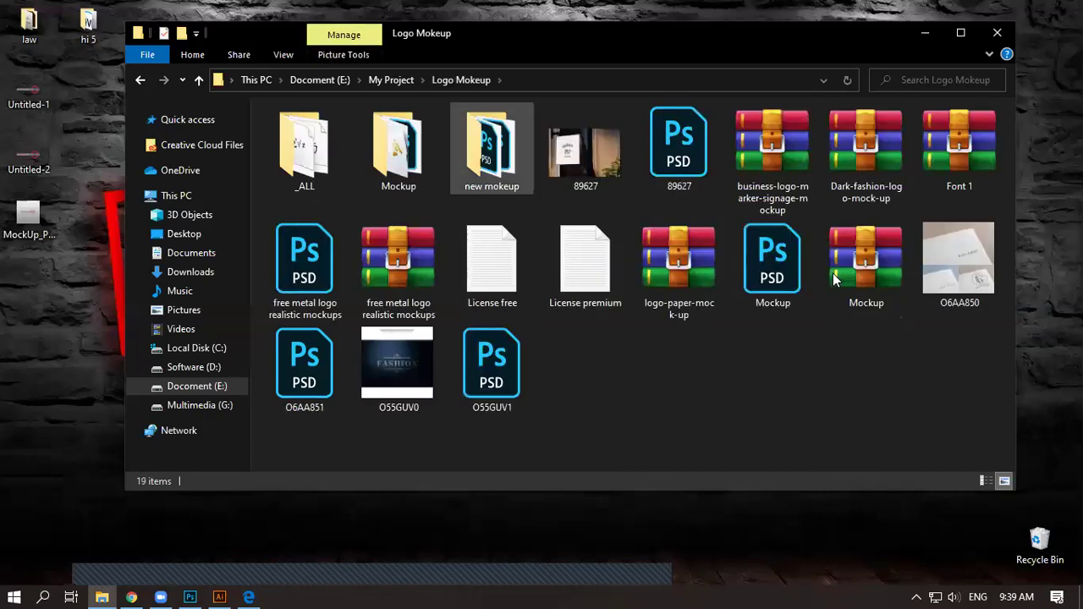
pyautogui.press('Return')
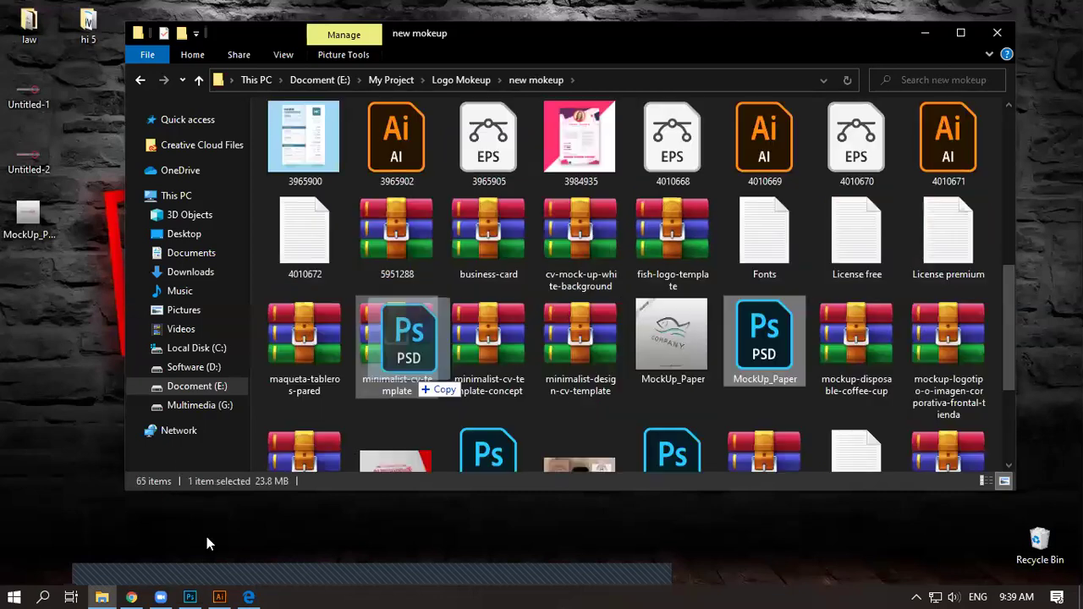
pyautogui.moveTo(362, 327); pyautogui.dragTo(190, 593)
pyautogui.moveTo(363, 281); pyautogui.dragTo(273, 579)
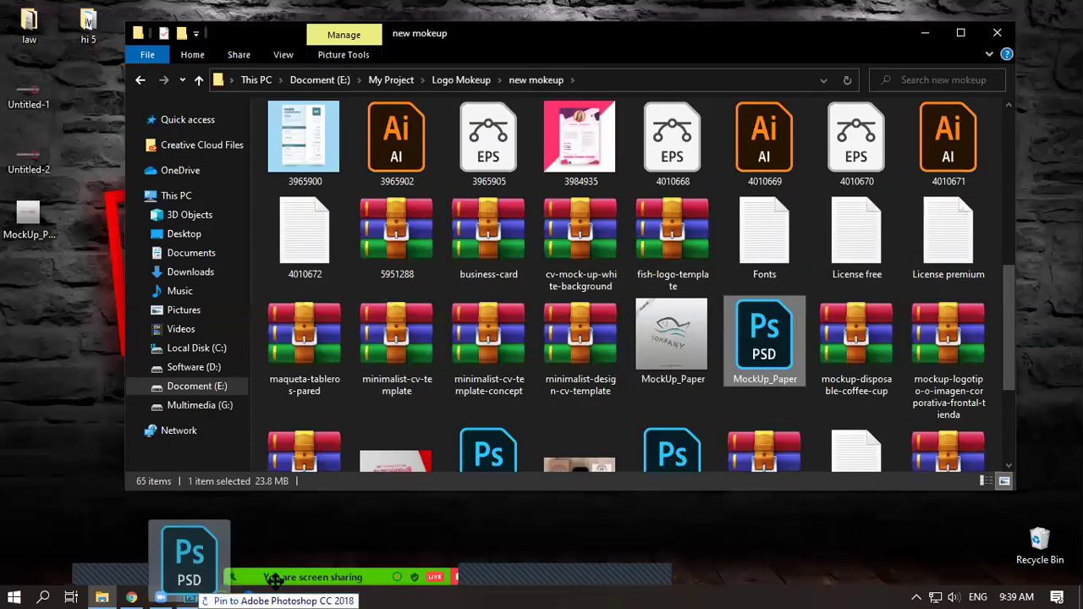
pyautogui.moveTo(193, 593); pyautogui.dragTo(364, 283)
pyautogui.moveTo(275, 582); pyautogui.dragTo(111, 567)
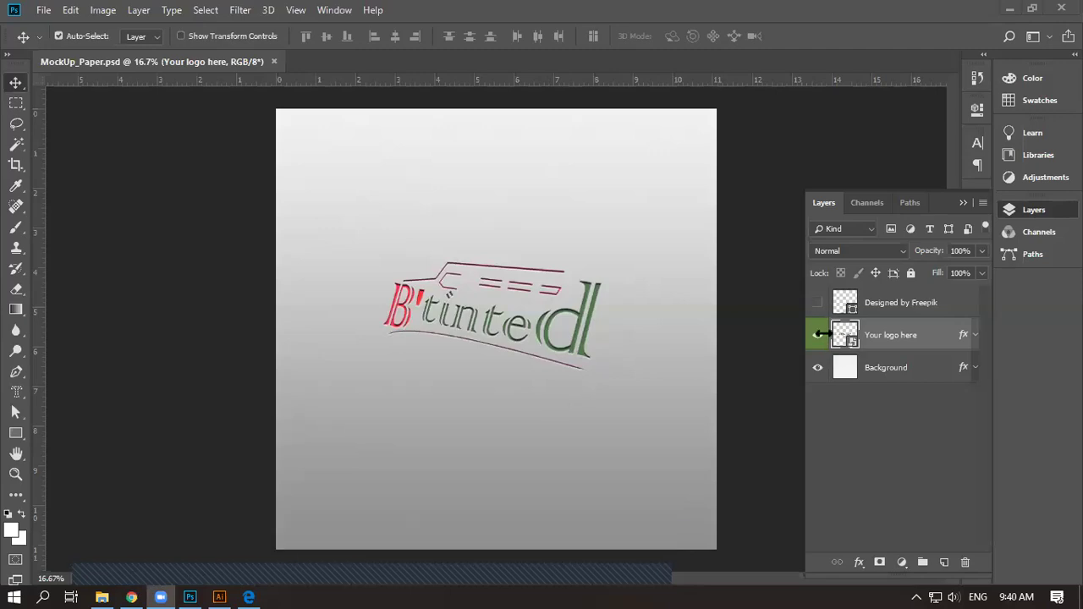
# Hide the Your logo here layer and show it again to check what it contributes to the mockup
pyautogui.click(680, 406)
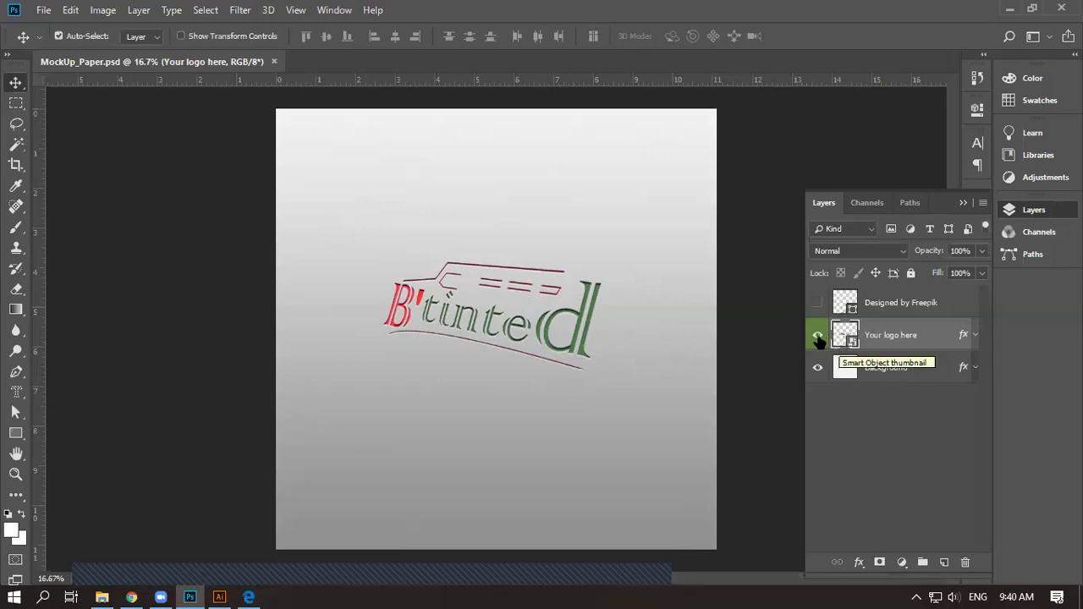
pyautogui.click(818, 339)
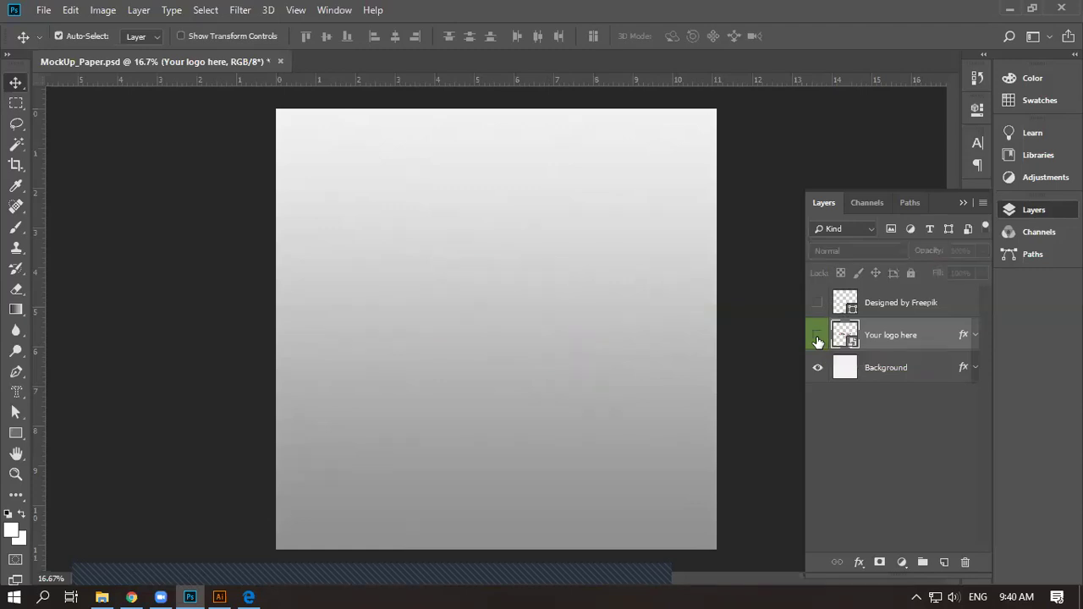
pyautogui.click(817, 339)
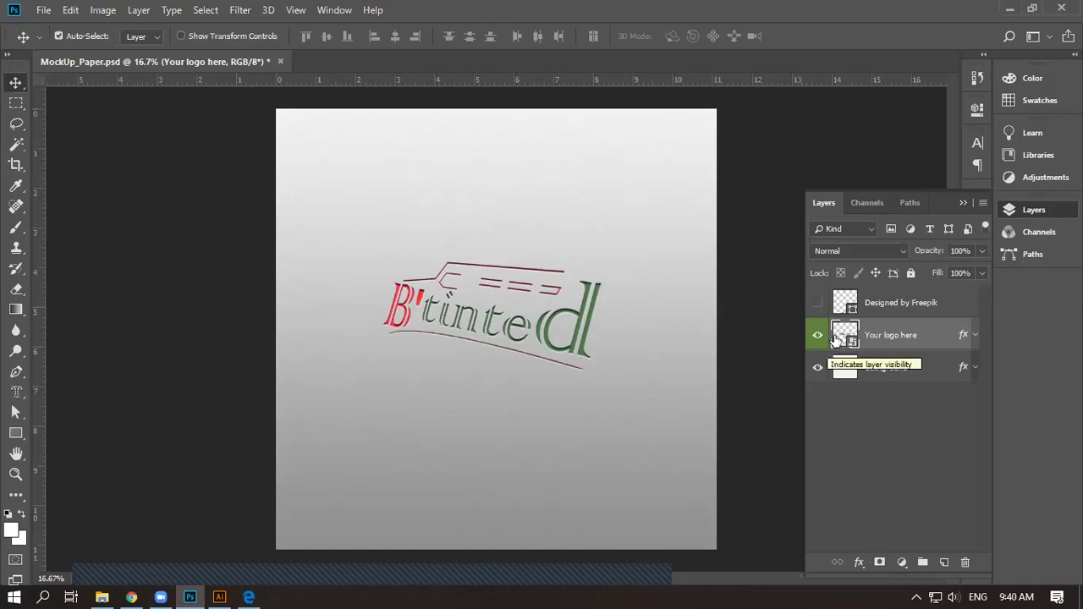
# Open the contents of the Your logo here smart object for editing
pyautogui.doubleClick(844, 339)
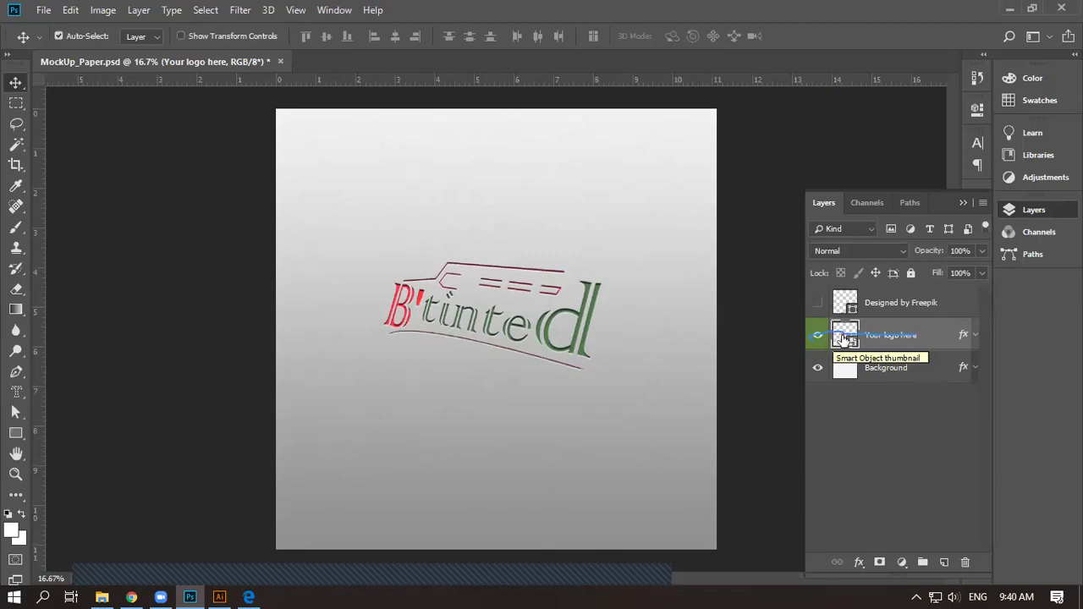
pyautogui.click(844, 339)
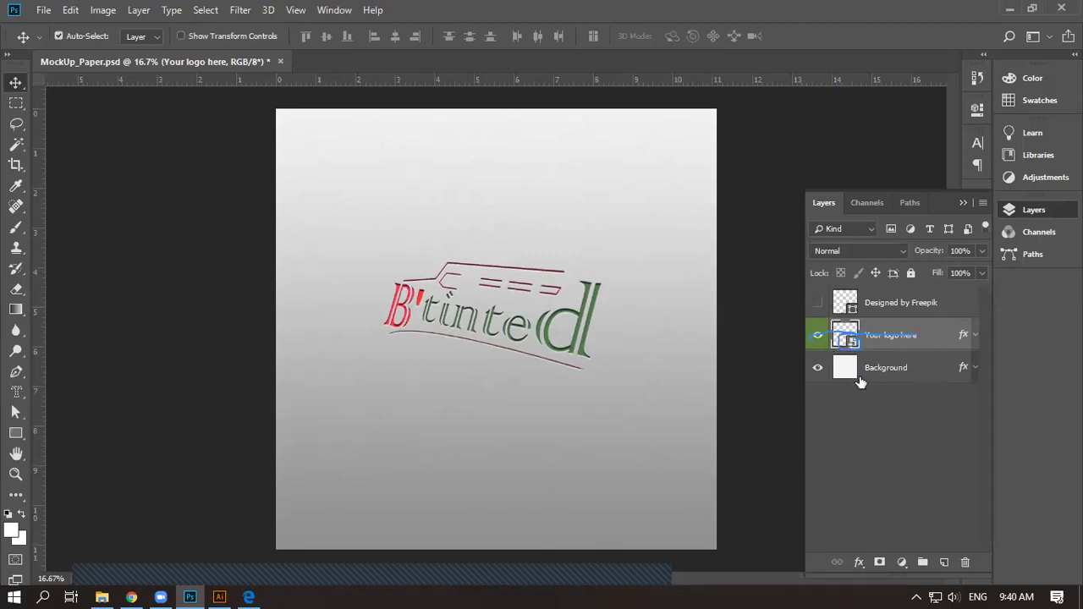
pyautogui.doubleClick(843, 335)
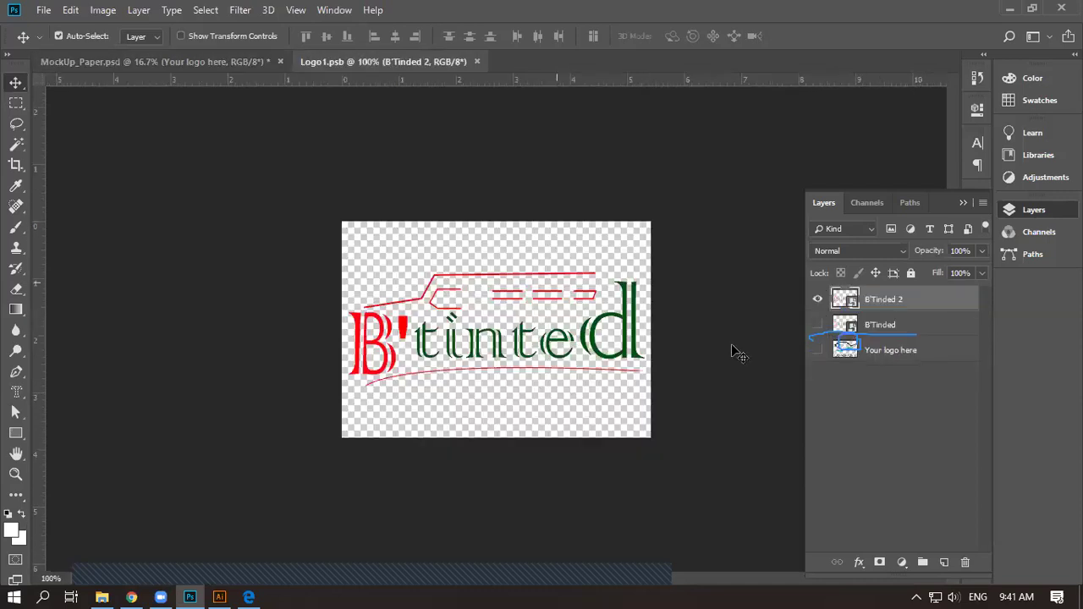
# Hide the B'Tinded 2 layer and place the Untitled-1 logo from the desktop into Logo1.psb, scaled slightly smaller to fit the canvas
pyautogui.click(817, 301)
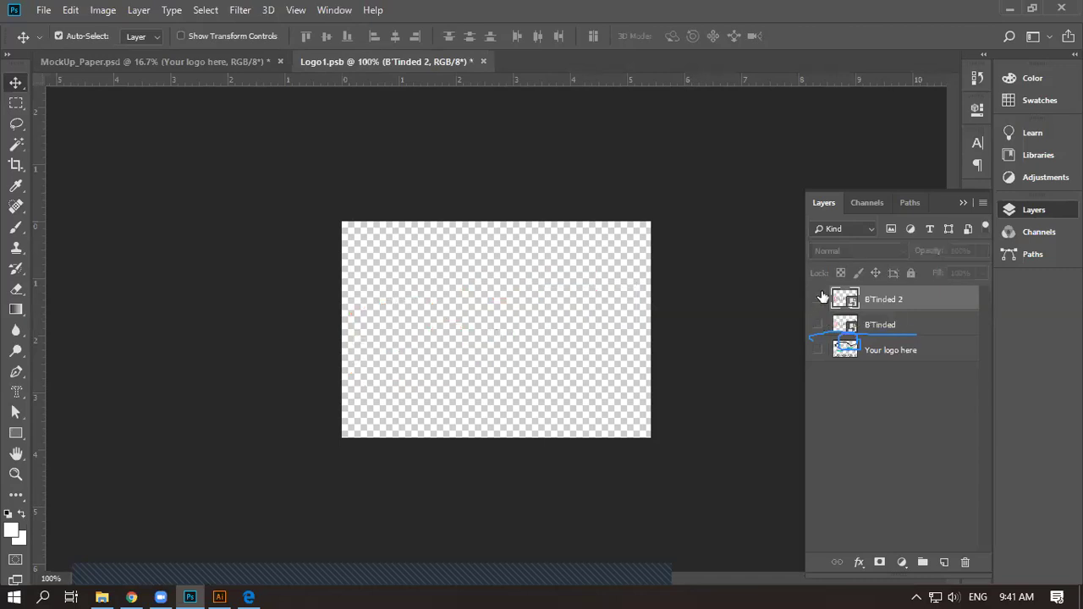
pyautogui.click(1009, 12)
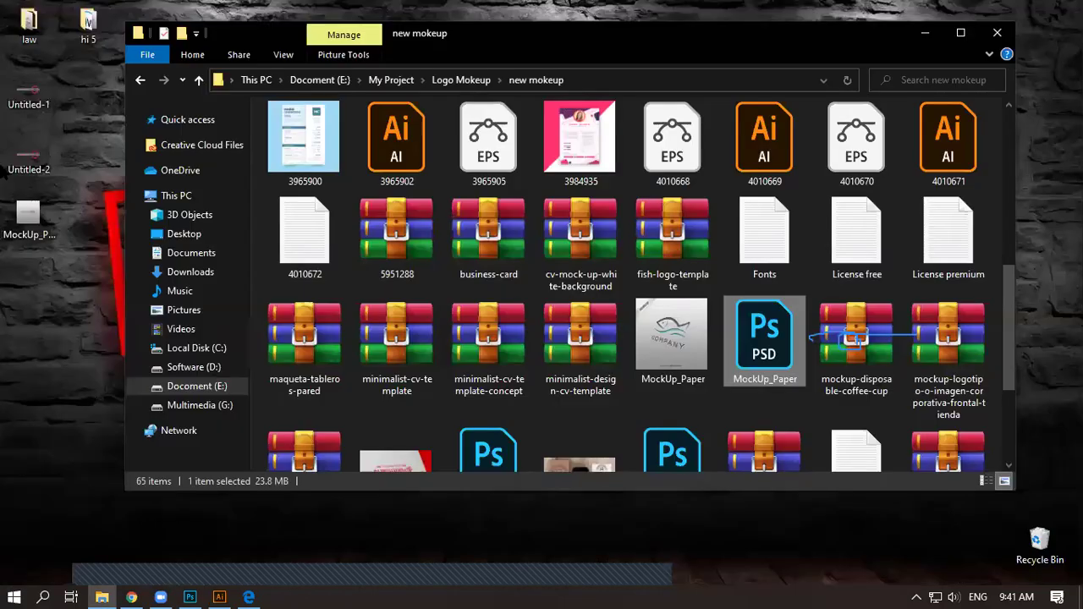
pyautogui.press('super+d')
pyautogui.moveTo(168, 539); pyautogui.dragTo(315, 433)
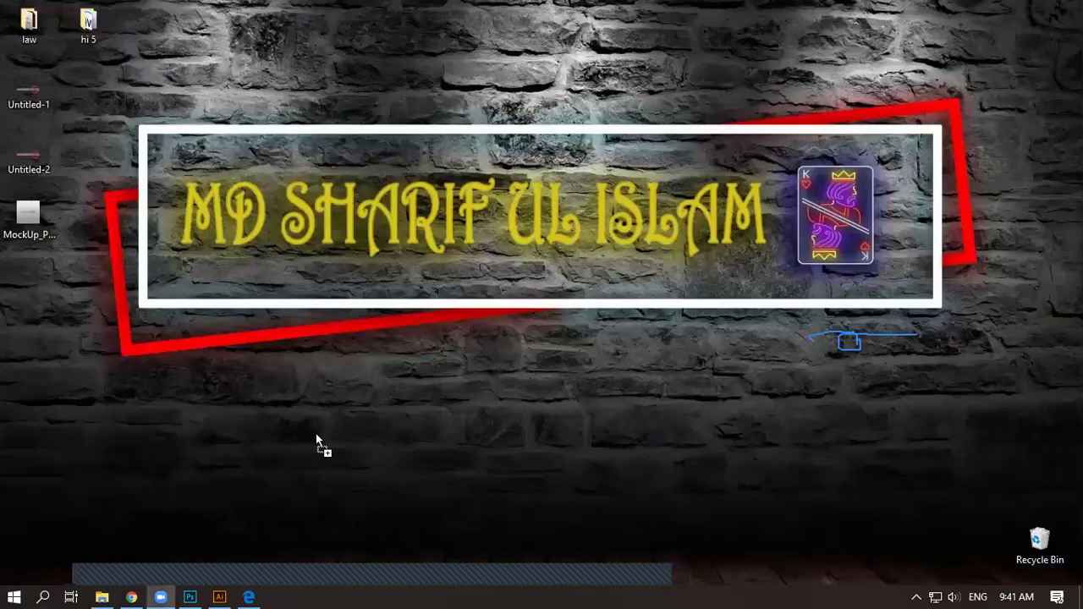
pyautogui.moveTo(472, 318); pyautogui.dragTo(475, 309)
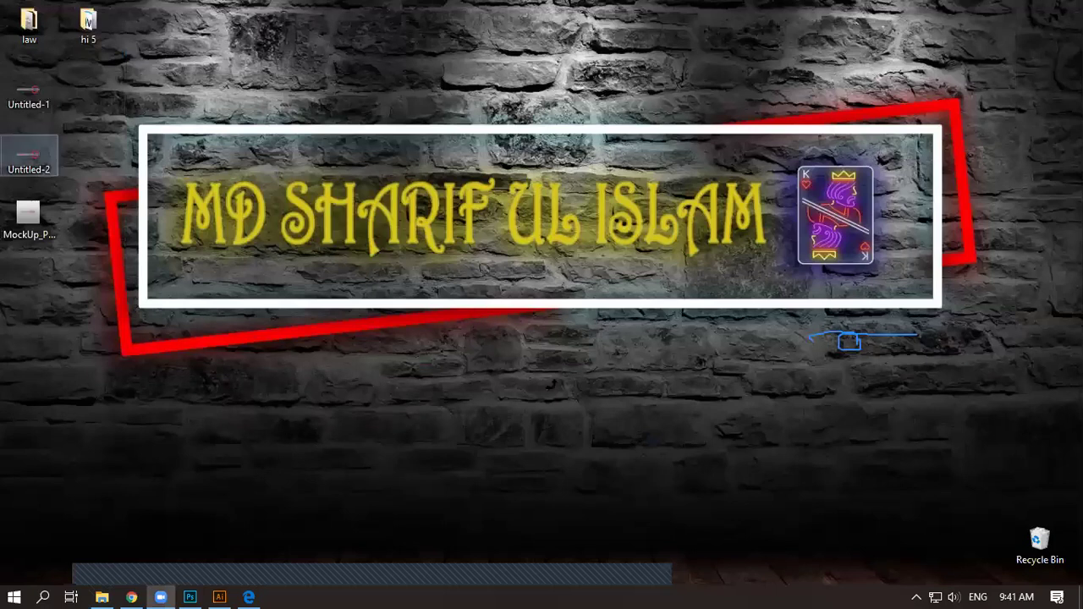
pyautogui.click(676, 434)
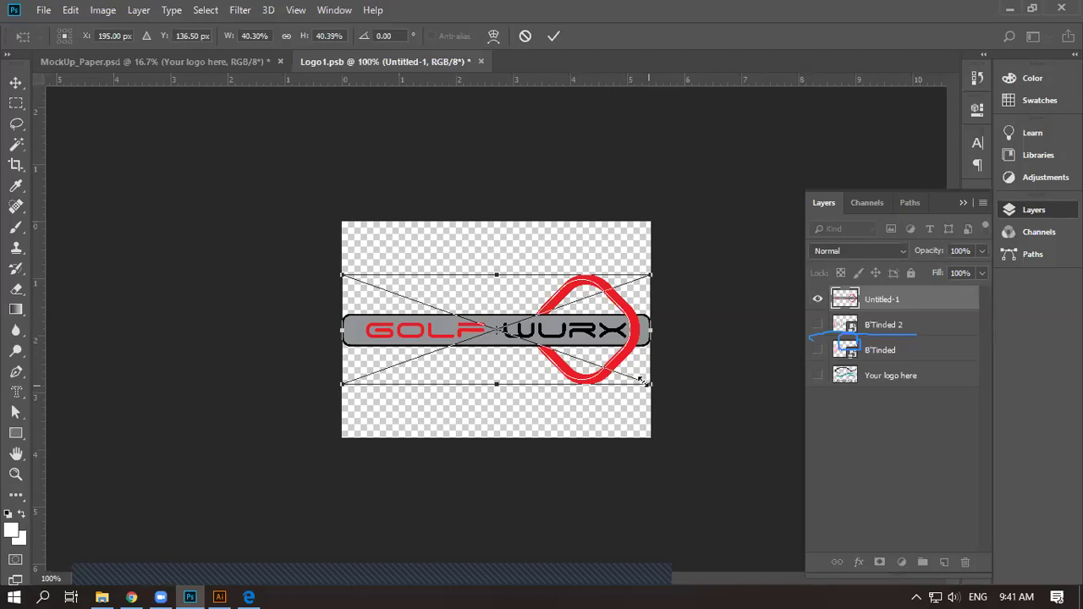
pyautogui.moveTo(646, 383); pyautogui.dragTo(647, 383)
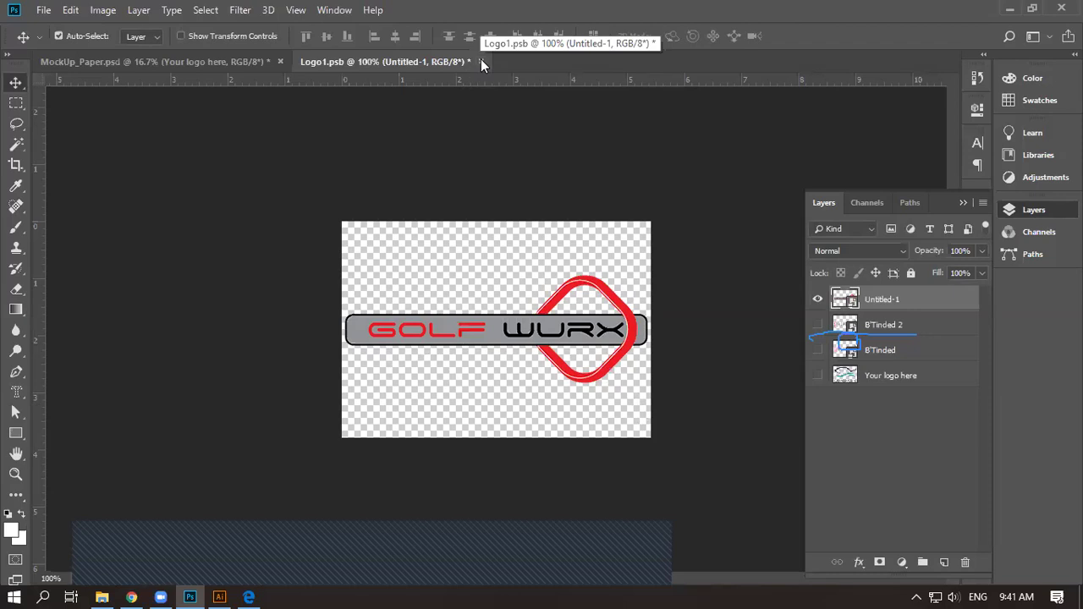
# Save the edited Logo1.psb smart object and return to the MockUp_Paper document to check the Golf Wurx logo on the mockup
pyautogui.hotkey('ctrl', 's')
pyautogui.press('ctrl')
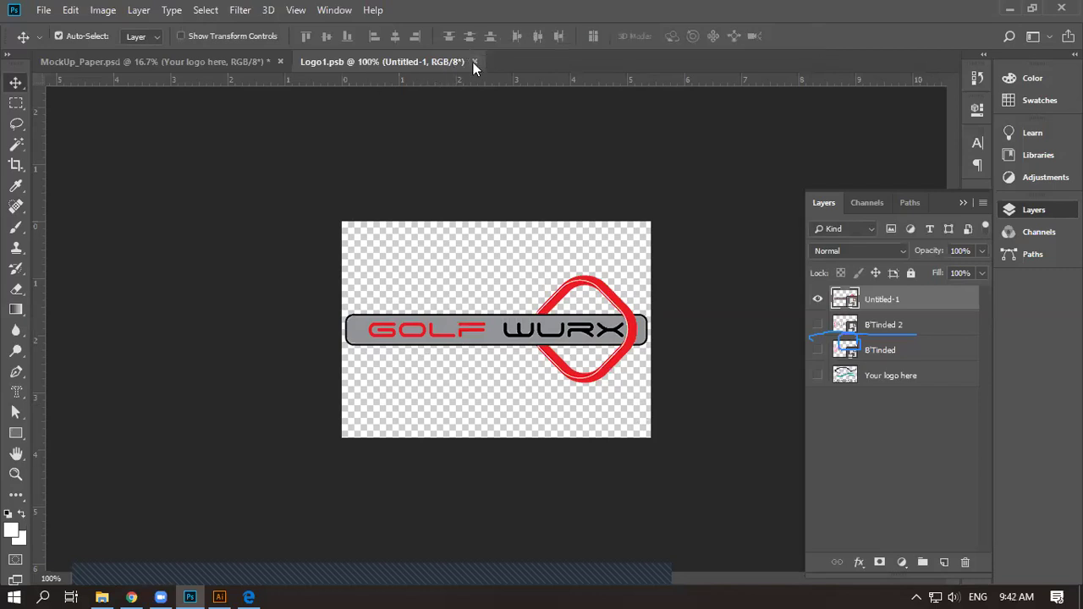
pyautogui.click(251, 69)
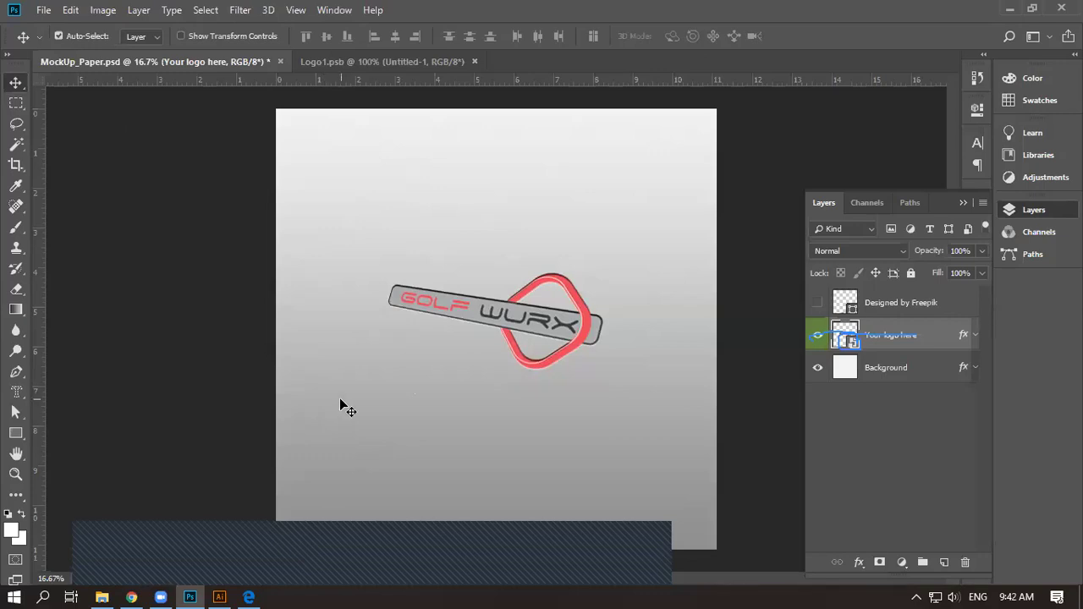
pyautogui.click(280, 315)
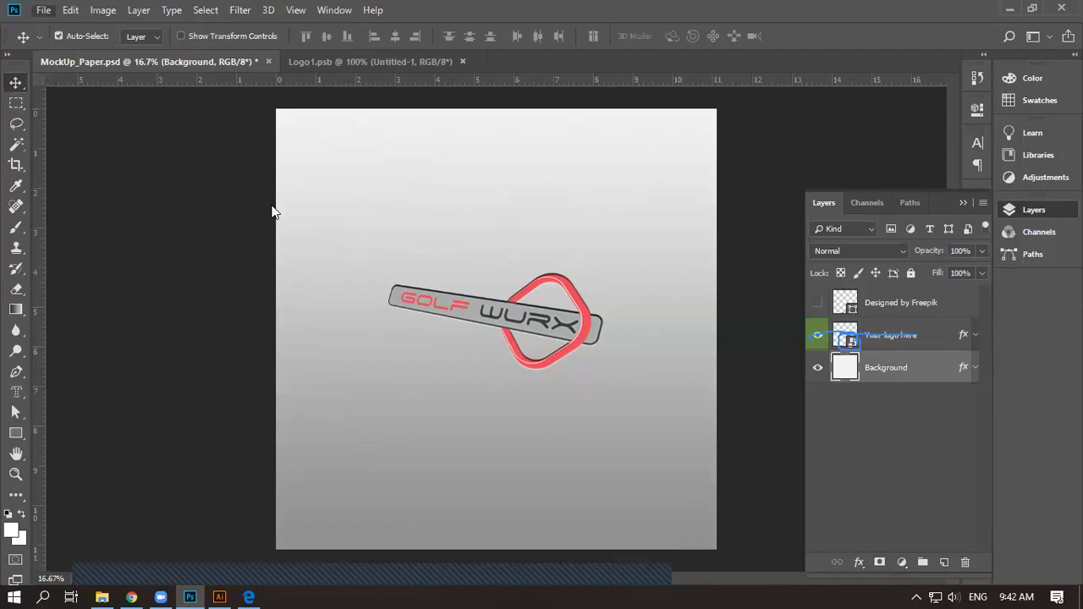
# Save the mockup to the desktop in JPEG format, adding 2 to the MockUp_Paper file name and accepting the JPEG options
pyautogui.hotkey('ctrl', 'shift', 's')
pyautogui.click(241, 296)
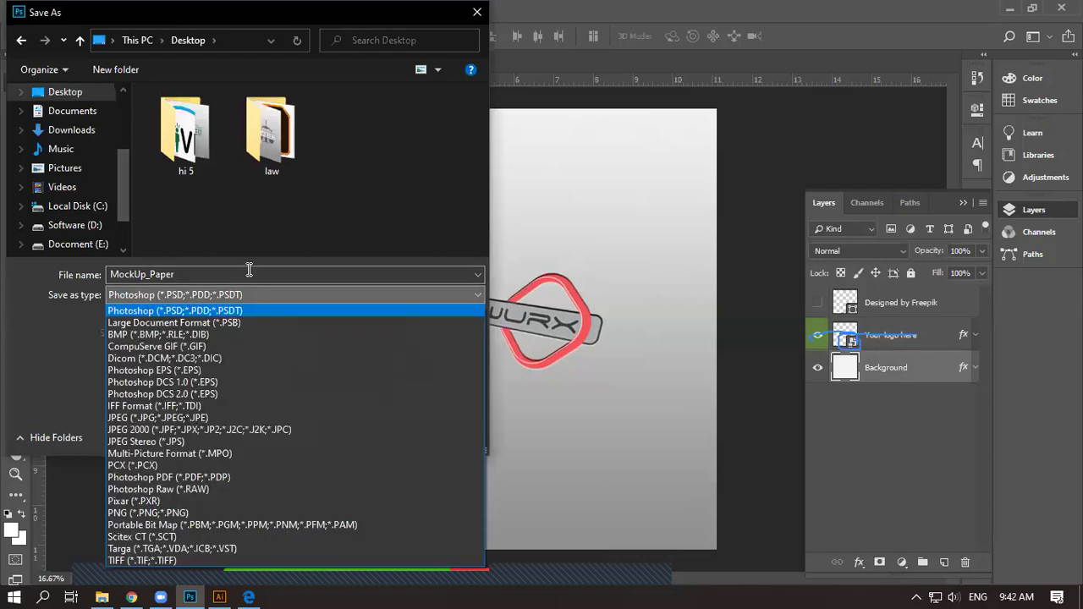
pyautogui.press('j')
pyautogui.press('Return')
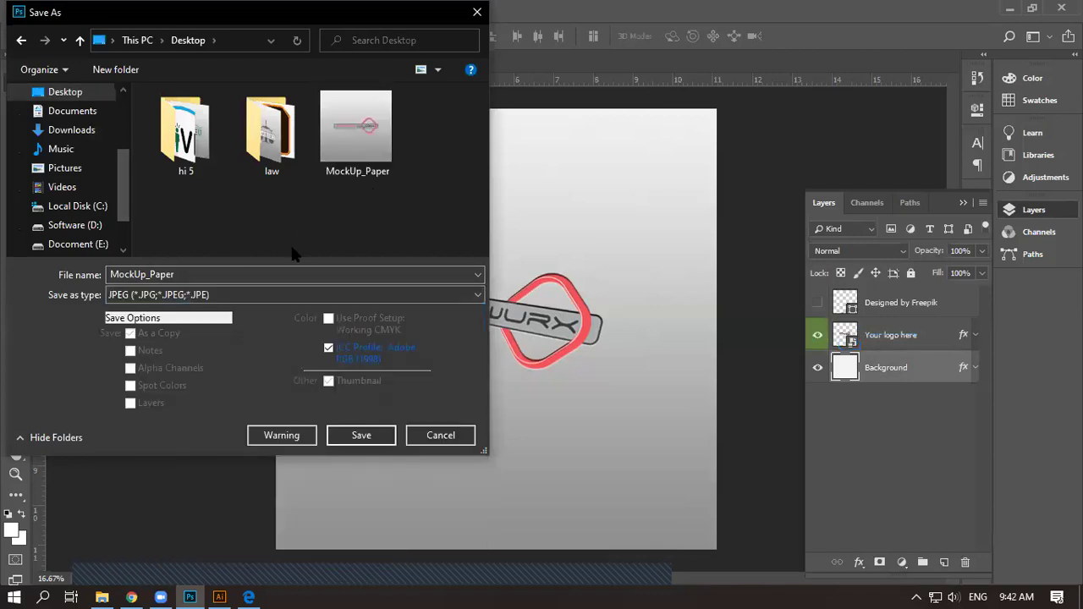
pyautogui.click(242, 277)
pyautogui.write('2')
pyautogui.click(361, 435)
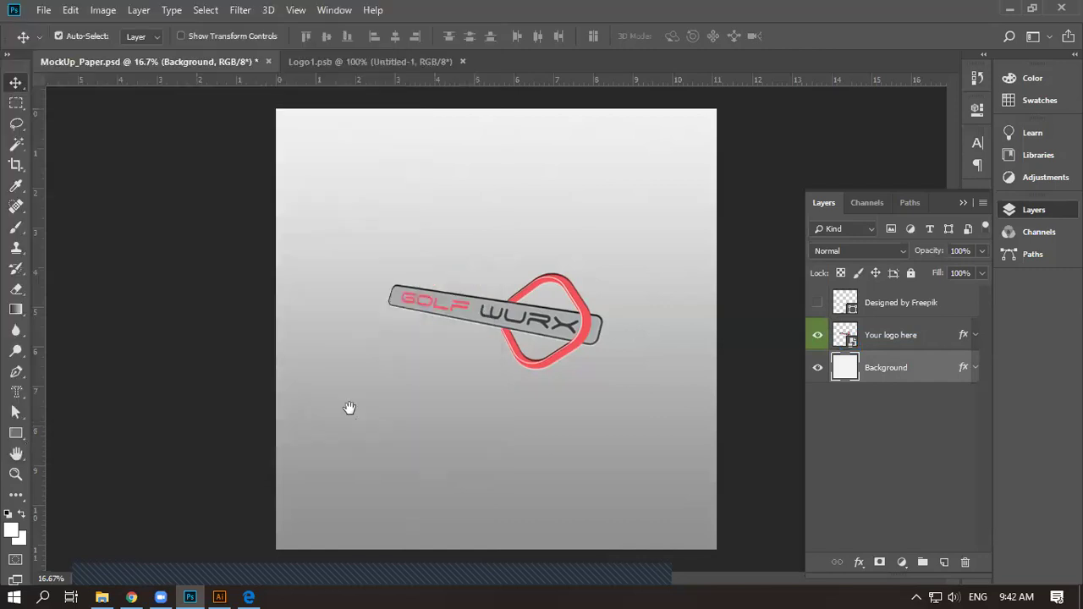
pyautogui.click(489, 130)
# Switch to Chrome and open the entries of the Modifiy Logos contest on Freelancer
pyautogui.moveTo(135, 593)
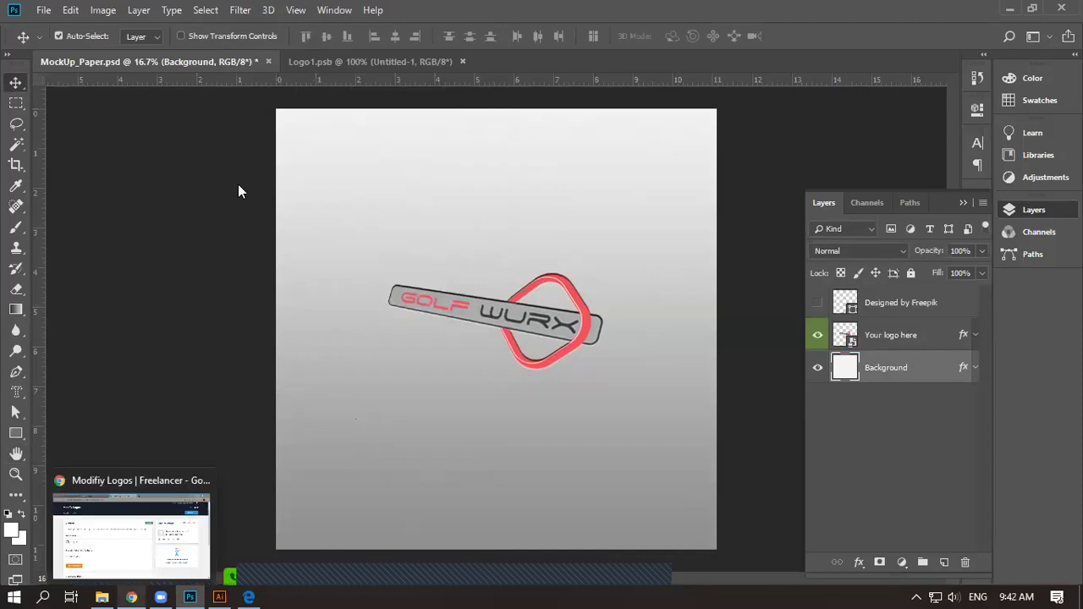
pyautogui.hotkey('alt', 'Tab')
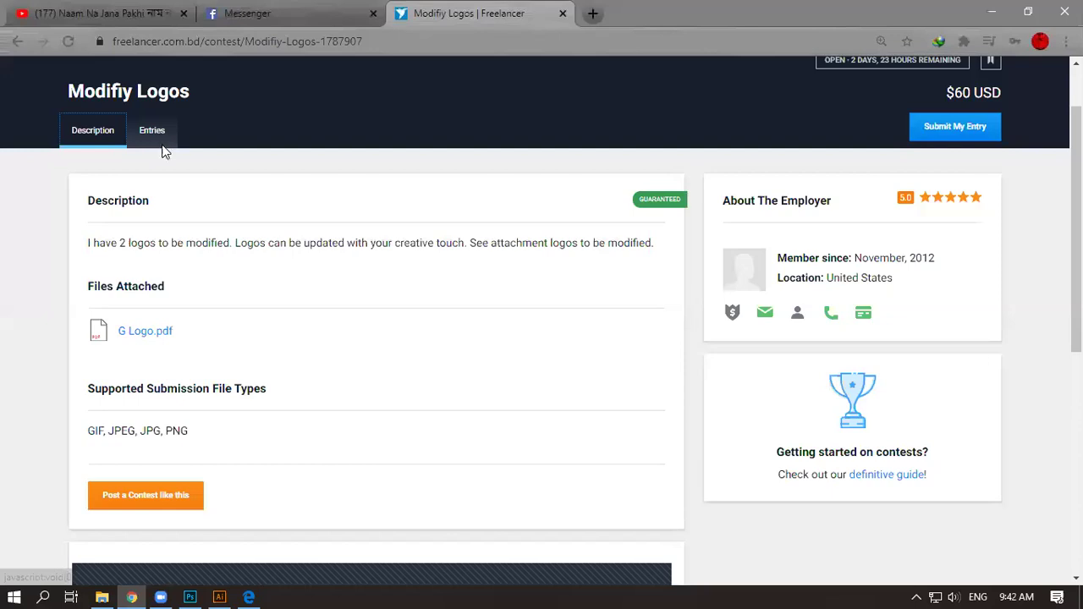
pyautogui.click(160, 144)
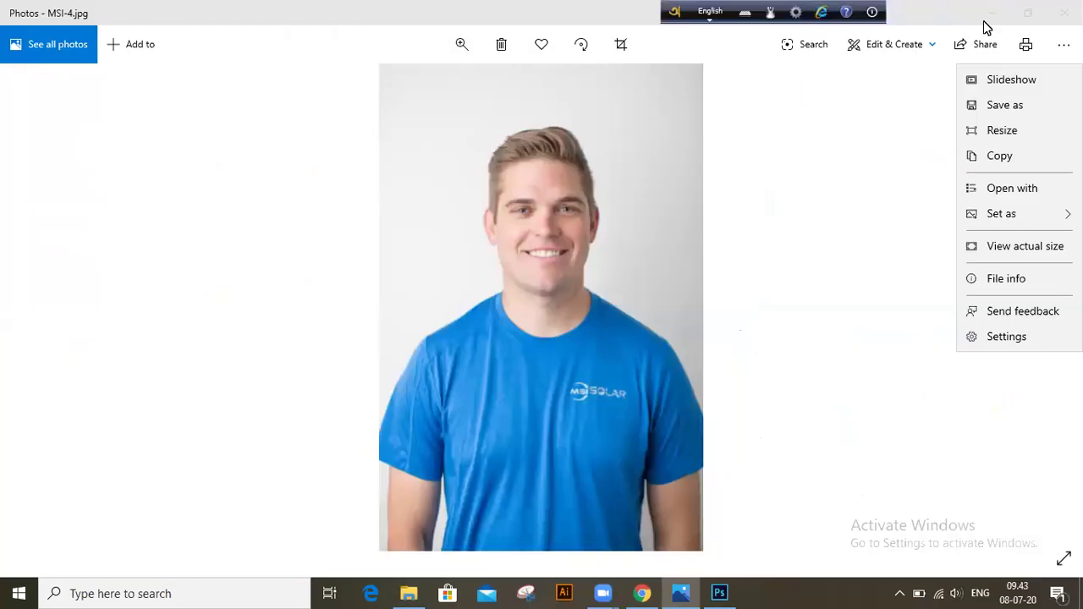
# Check the MSI-4 photo in the Photos viewer and switch to Photoshop CC
pyautogui.moveTo(720, 592)
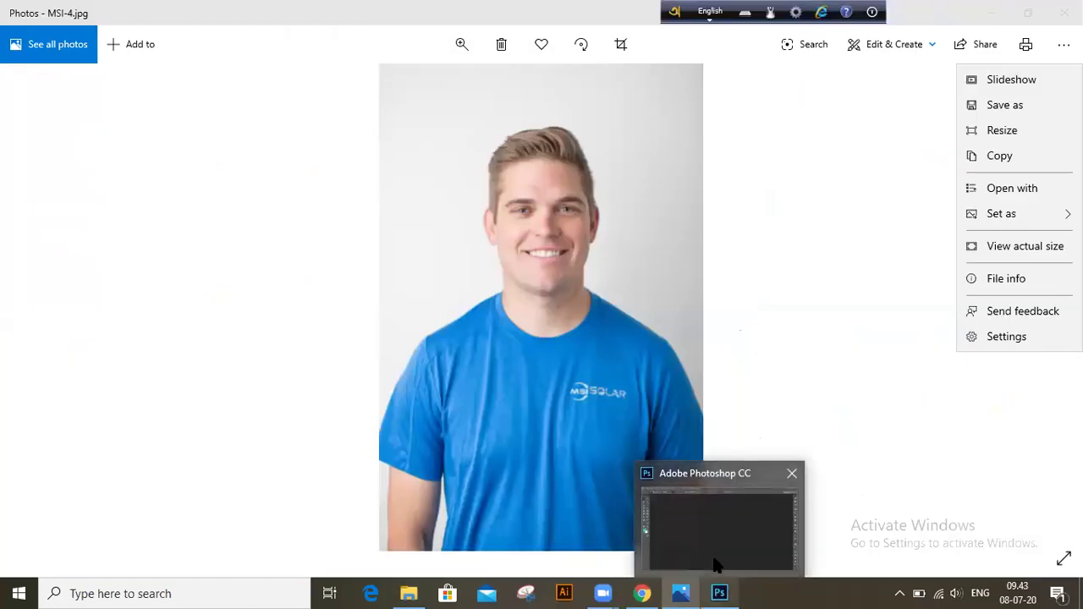
pyautogui.click(715, 565)
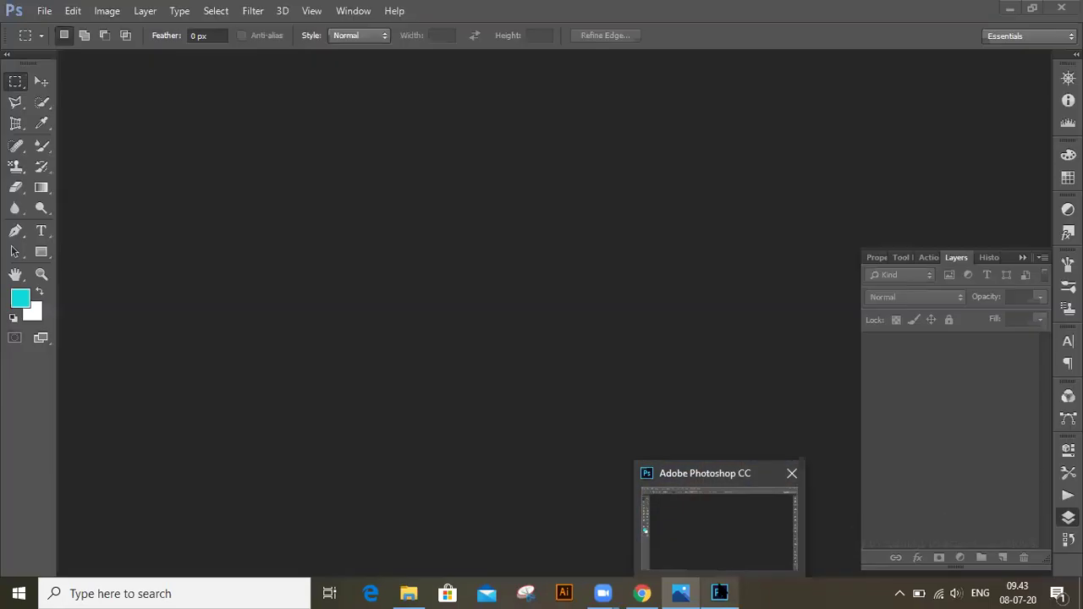
pyautogui.click(683, 592)
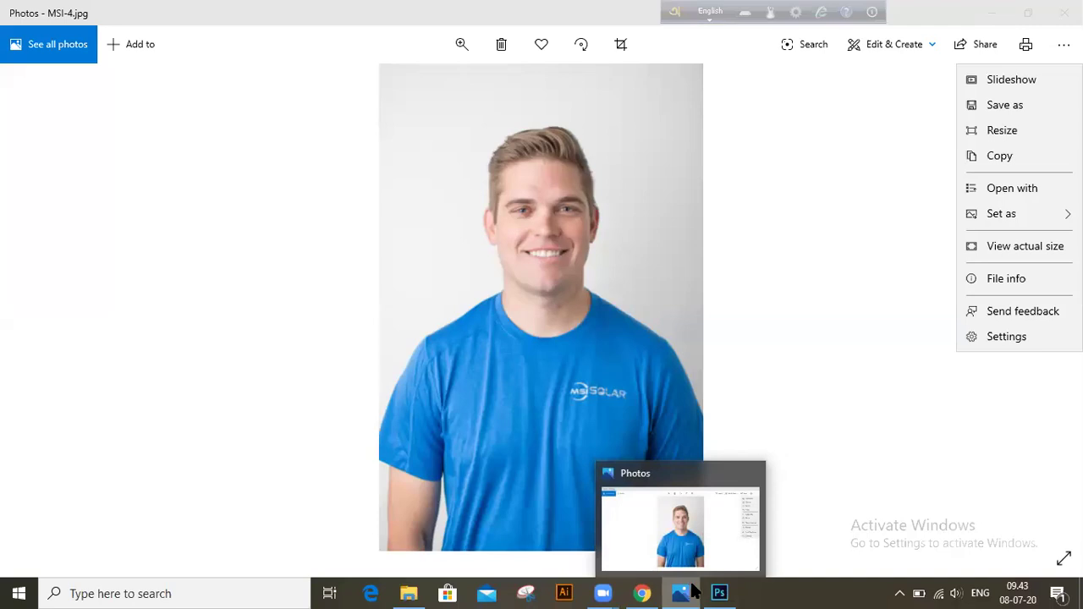
pyautogui.moveTo(719, 593)
pyautogui.click(719, 554)
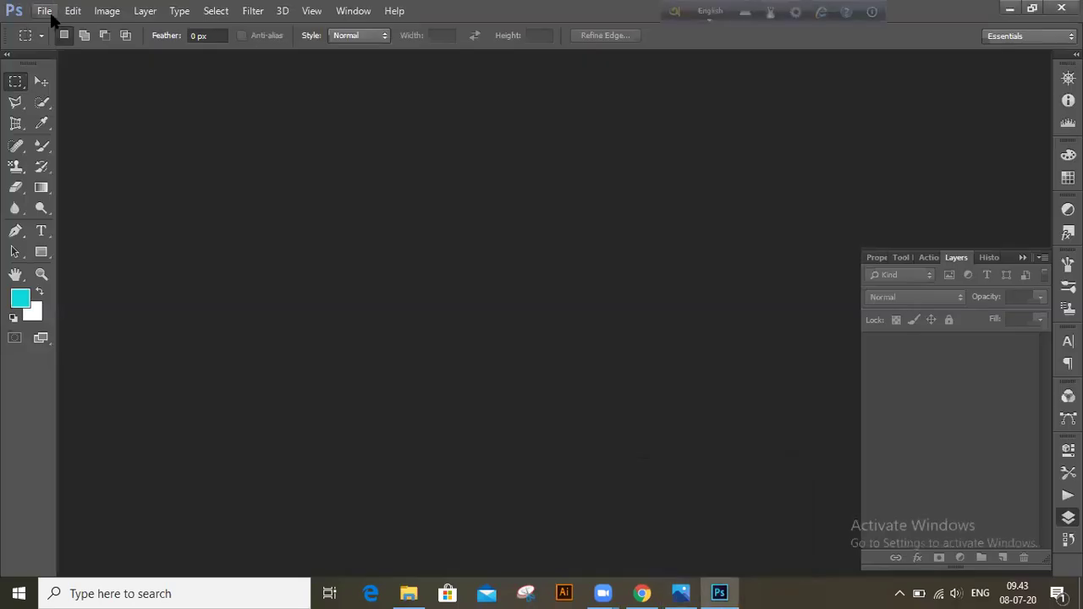
# Open the MSI-4 JPG from the Downloads folder and dock its floating window as a document tab
pyautogui.hotkey('alt', 'f')
pyautogui.press('Escape')
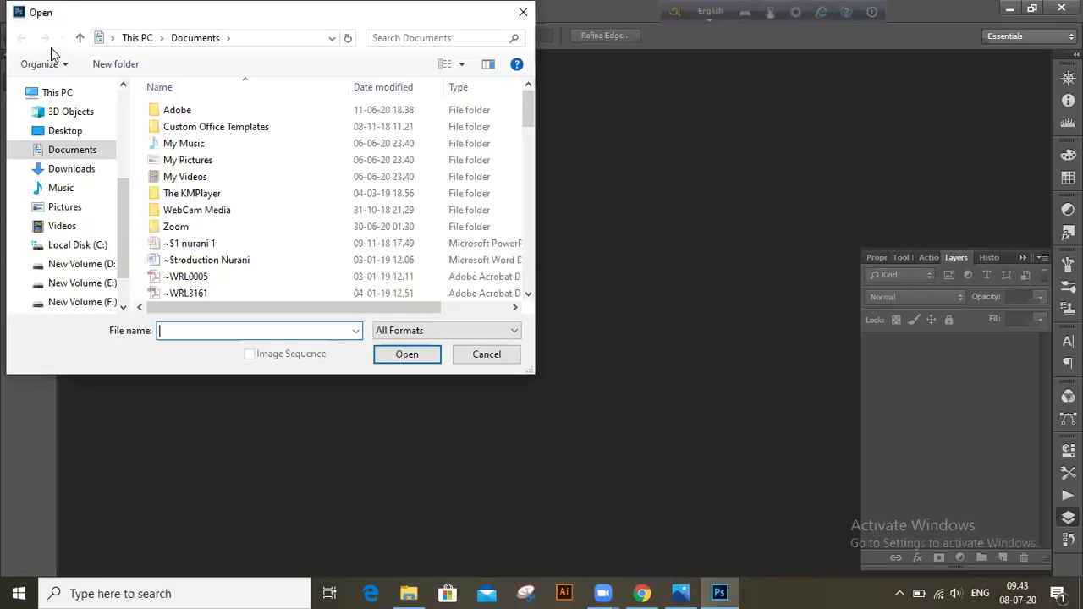
pyautogui.click(64, 207)
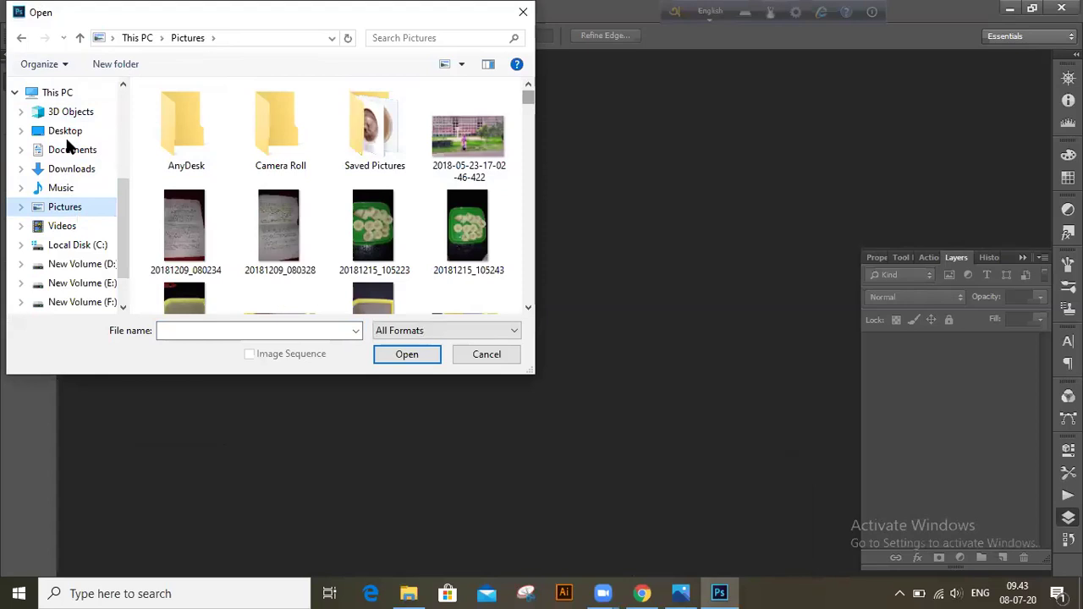
pyautogui.click(71, 168)
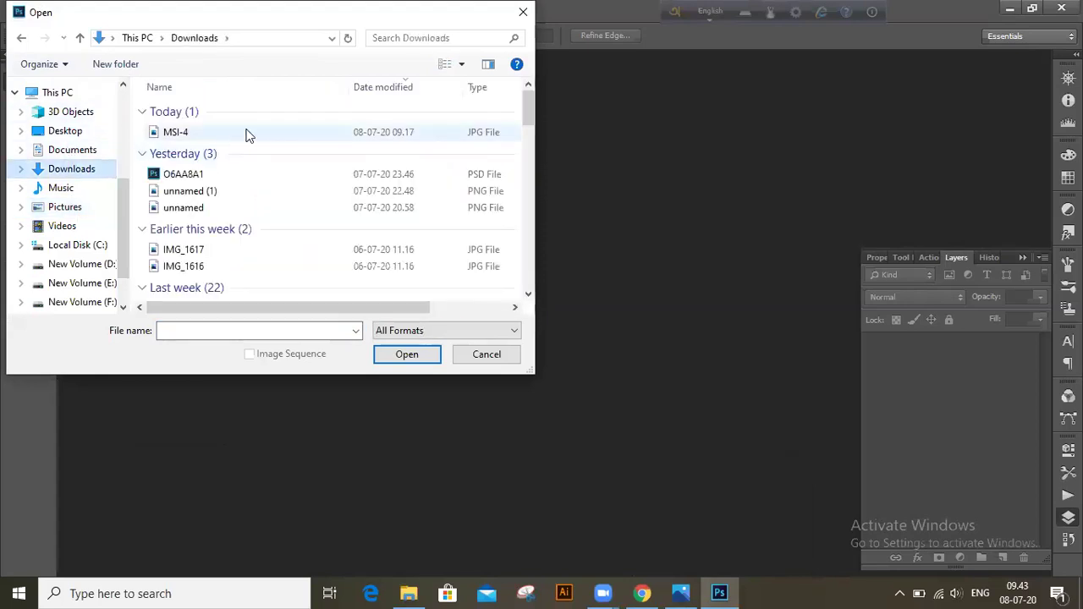
pyautogui.click(248, 136)
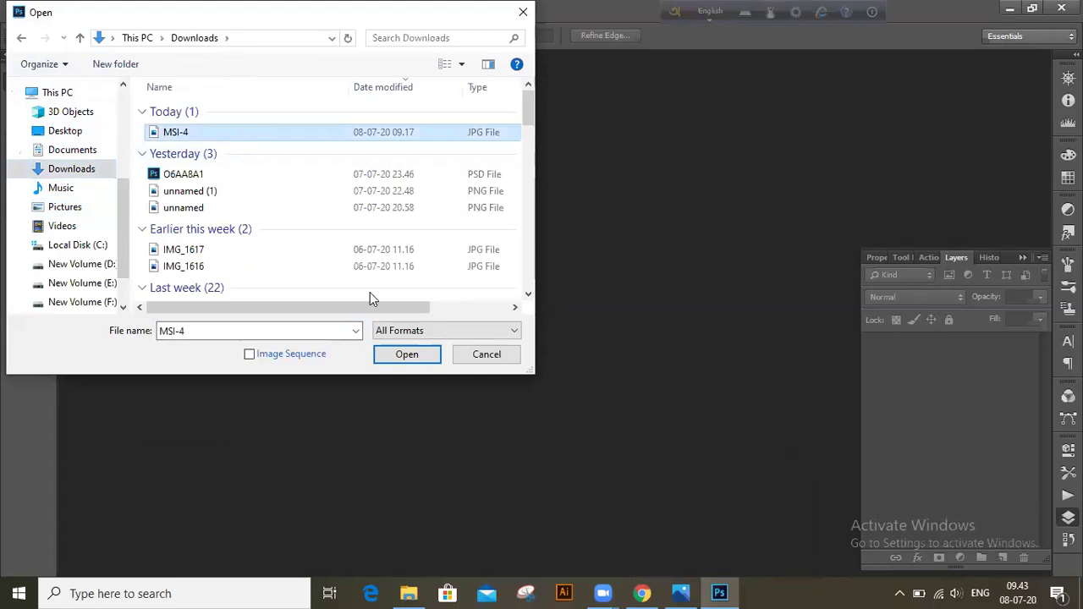
pyautogui.click(408, 357)
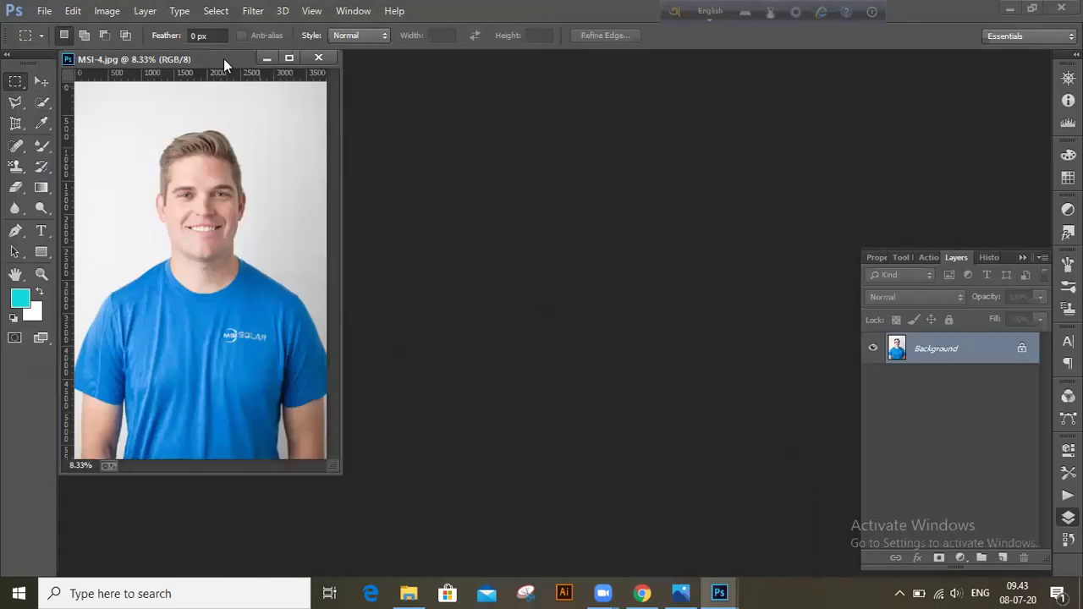
pyautogui.moveTo(337, 59); pyautogui.dragTo(375, 56)
pyautogui.moveTo(375, 68); pyautogui.dragTo(373, 62)
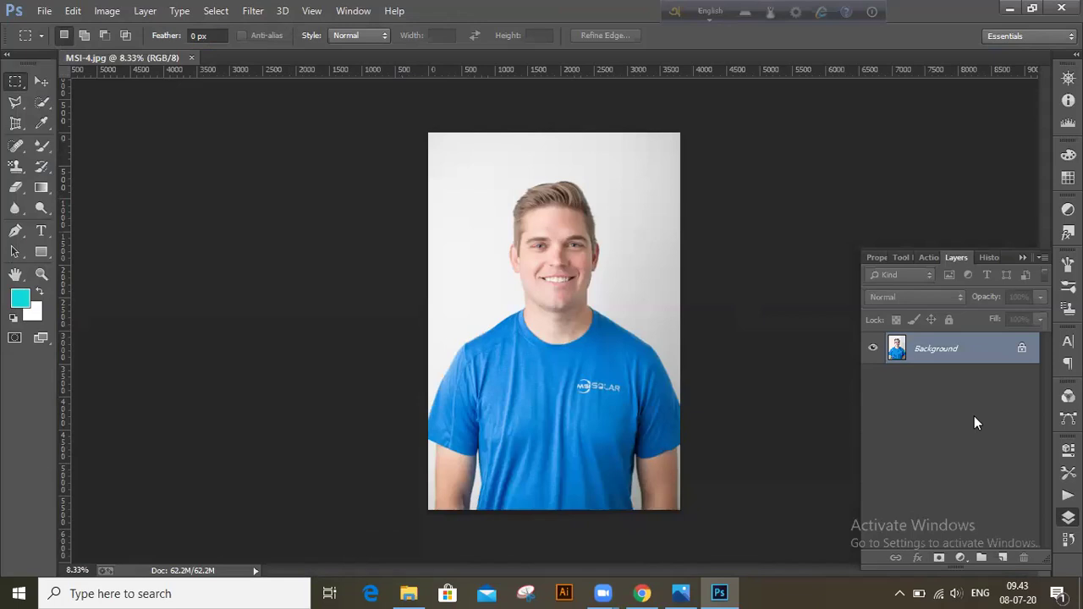
# Heal spots below the man's left eye with the Spot Healing Brush Tool in Content-Aware mode, and enlarge the brush to 30
pyautogui.hotkey('ctrl', '+')
pyautogui.hotkey('ctrl', '+')
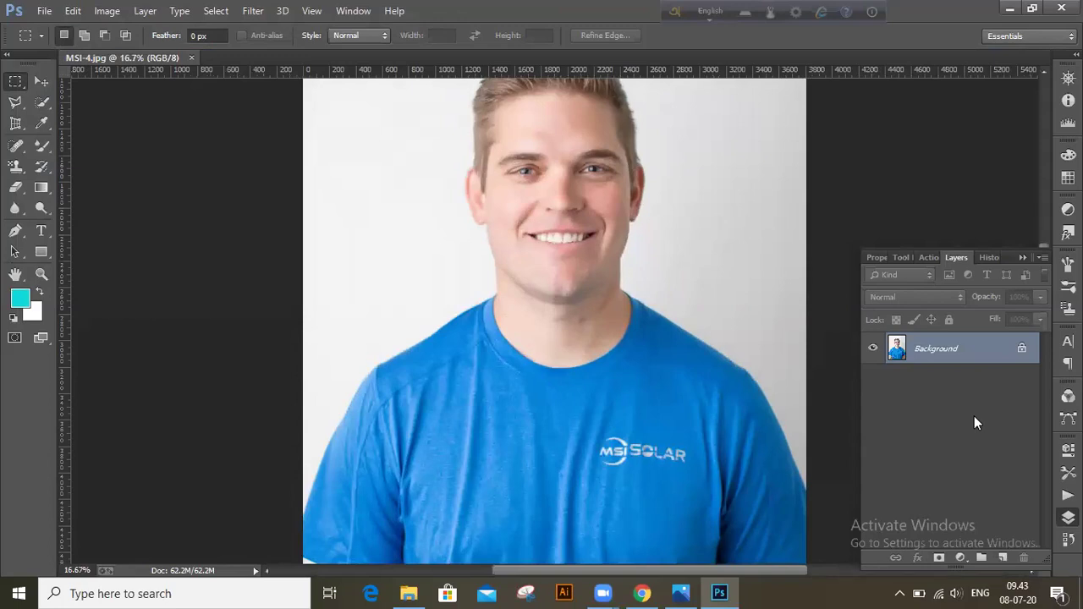
pyautogui.hotkey('ctrl', '+')
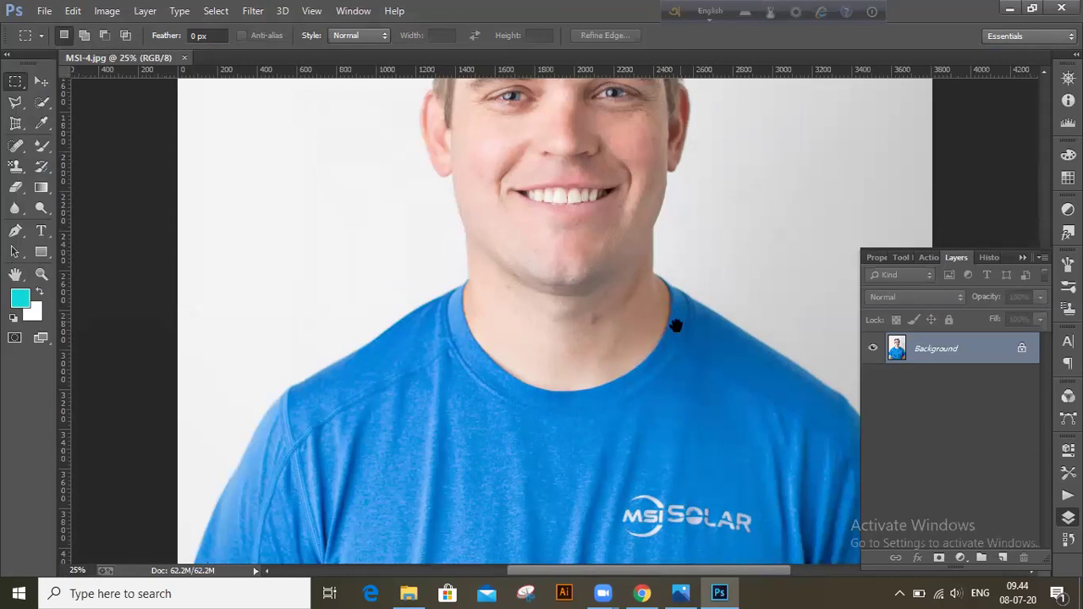
pyautogui.moveTo(641, 358); pyautogui.dragTo(575, 506)
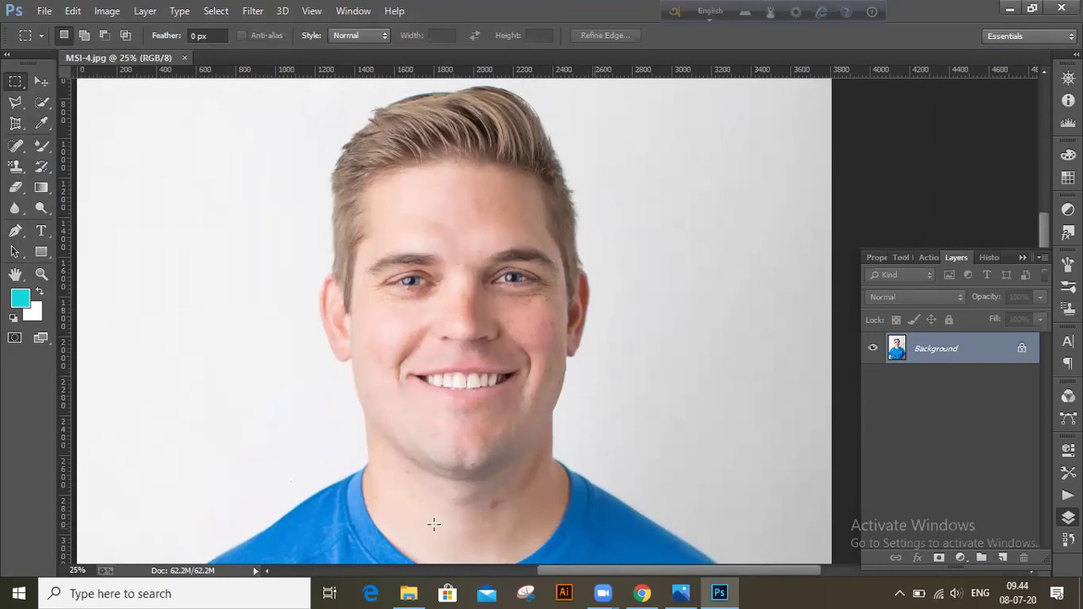
pyautogui.click(14, 148)
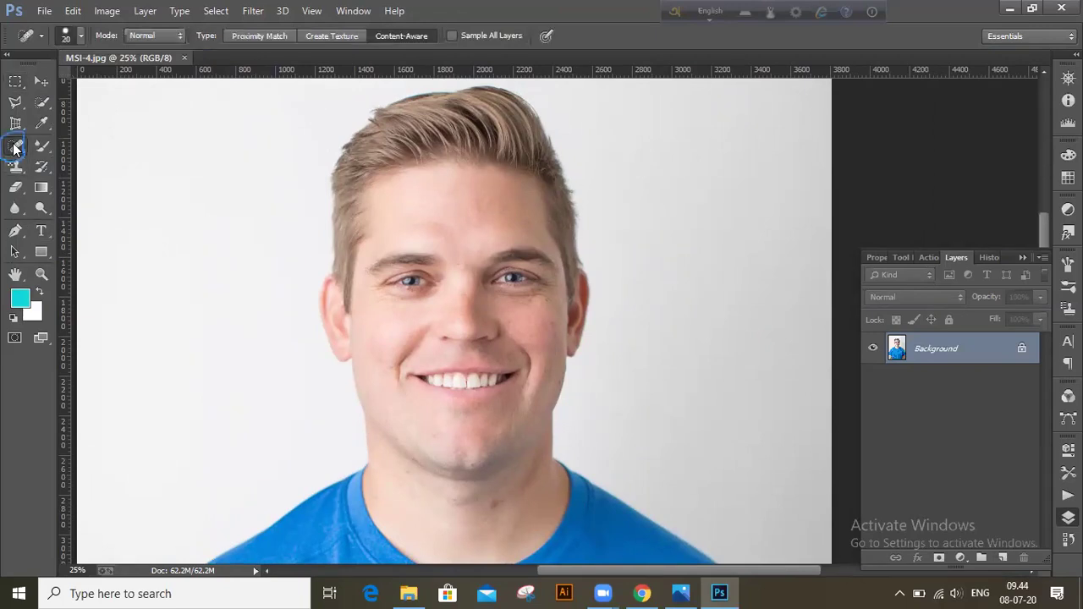
pyautogui.rightClick(15, 148)
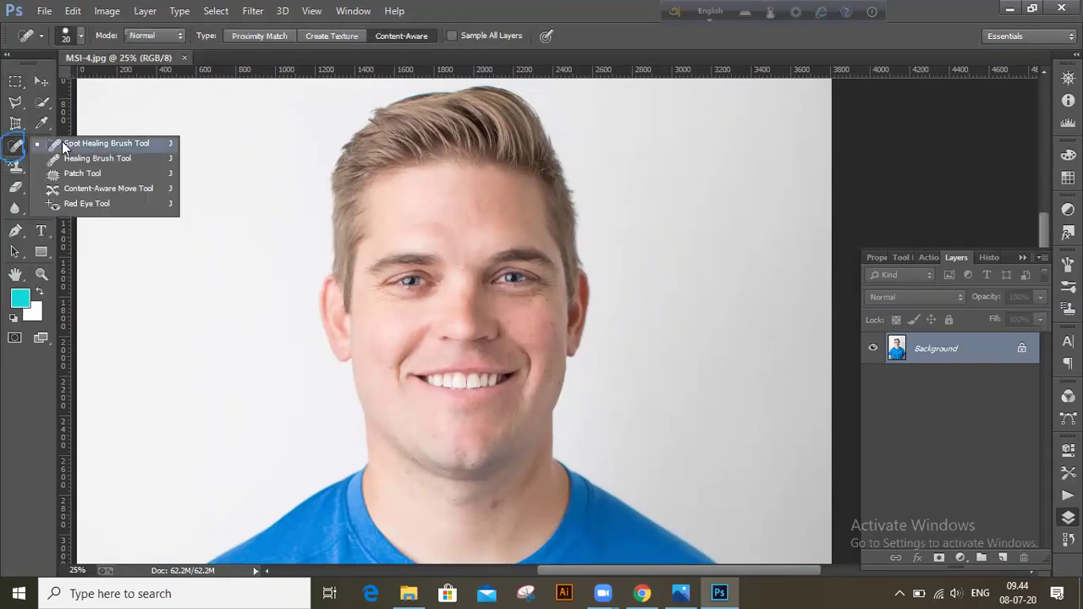
pyautogui.click(64, 145)
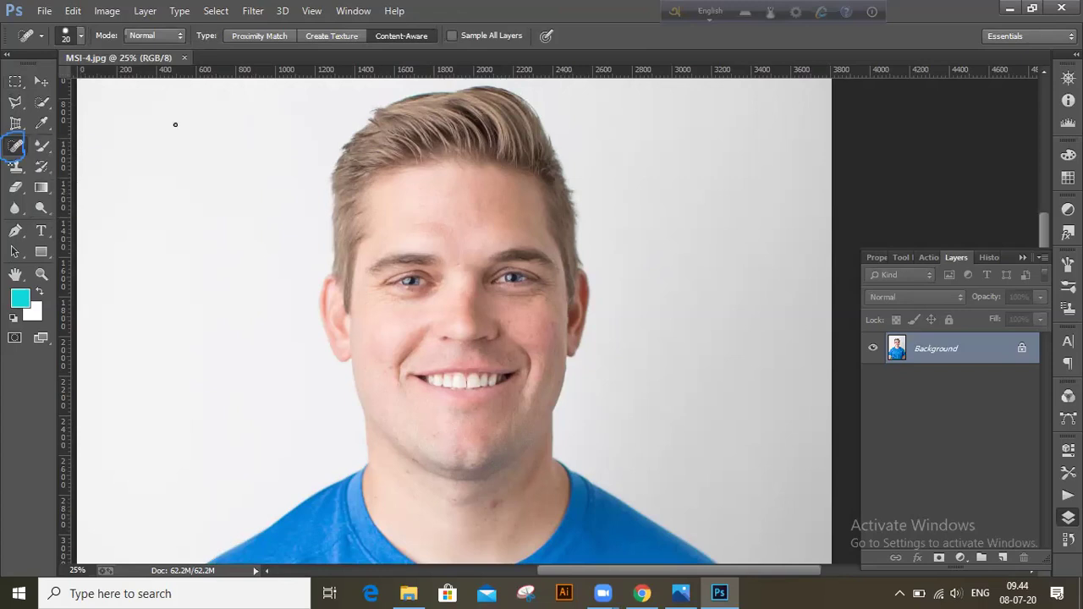
pyautogui.click(518, 301)
pyautogui.click(557, 307)
pyautogui.press(']')
# Smooth the creases and blemishes beneath the inner half of the man's left eye with the size 30 Spot Healing Brush
pyautogui.scroll(3, 572, 295)
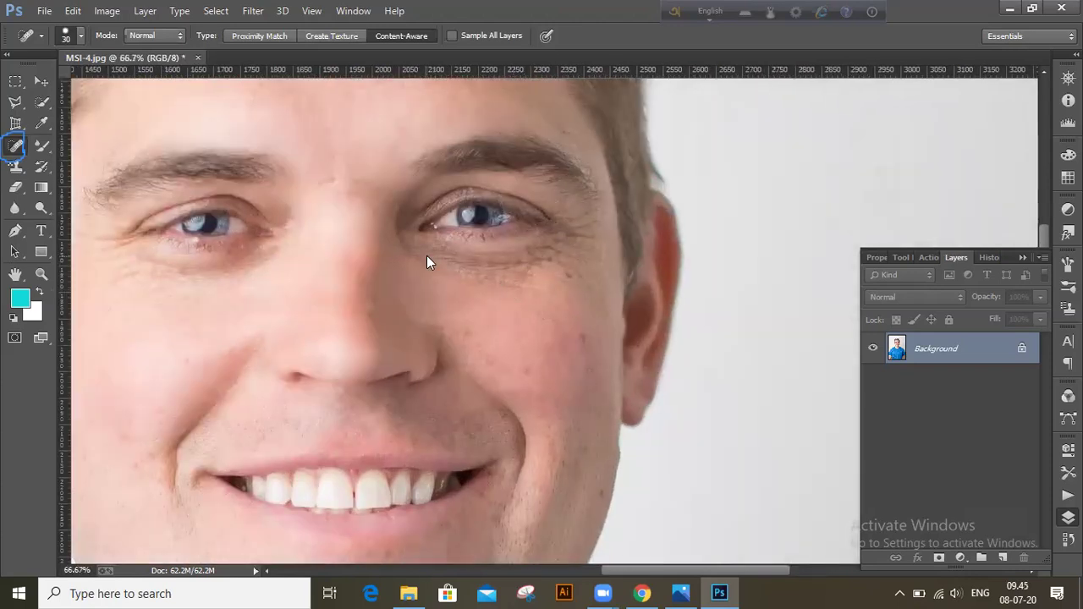
pyautogui.click(403, 246)
pyautogui.click(454, 262)
pyautogui.click(435, 256)
pyautogui.click(453, 266)
pyautogui.click(476, 279)
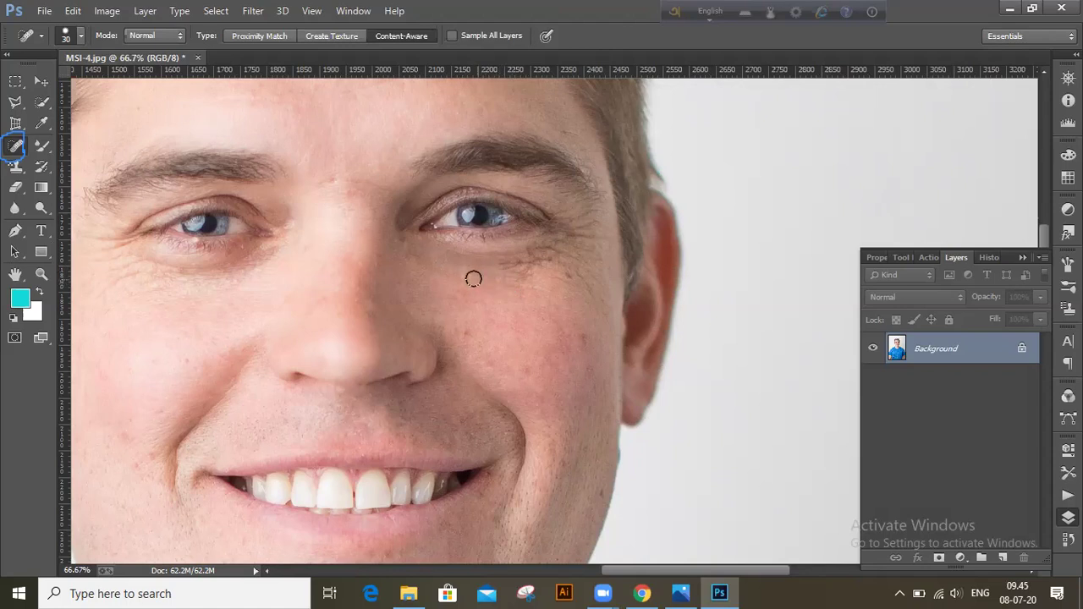
pyautogui.click(472, 277)
pyautogui.click(465, 276)
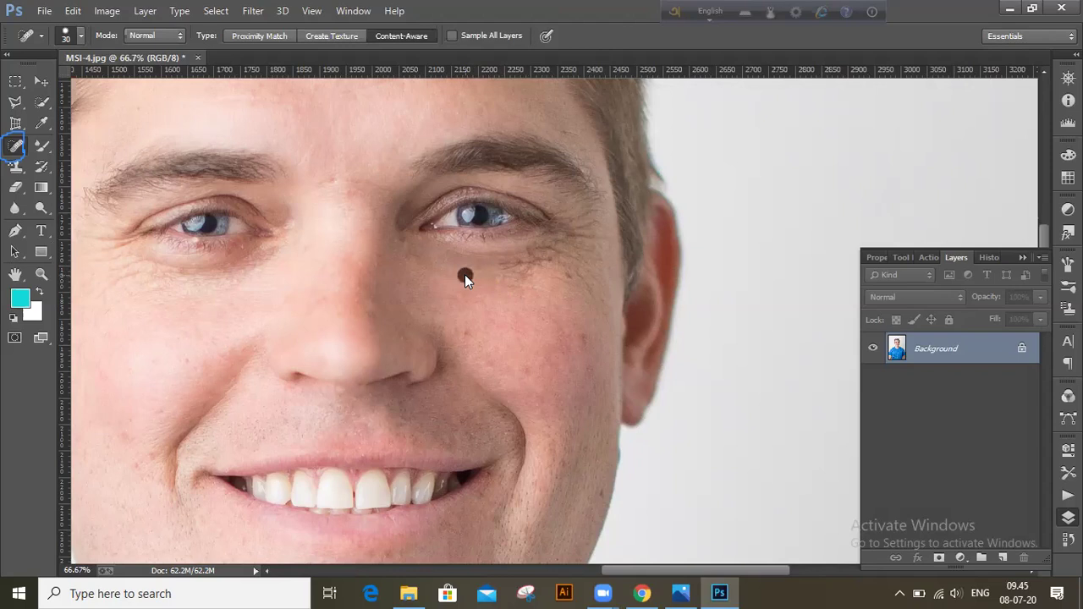
# Heal the creases and dark spots beneath the outer half of the man's left eye with the Spot Healing Brush
pyautogui.click(521, 262)
pyautogui.click(506, 266)
pyautogui.click(507, 280)
pyautogui.click(529, 269)
pyautogui.click(535, 254)
pyautogui.click(573, 238)
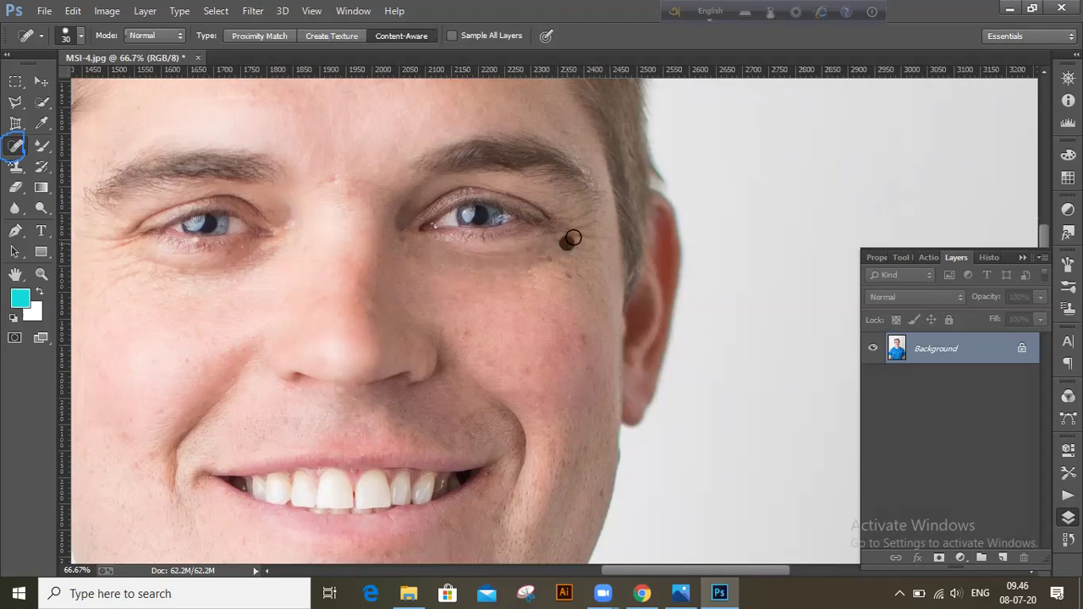
# Heal the crow's-feet lines beside the outer corner of the man's left eye
pyautogui.click(580, 231)
pyautogui.click(584, 223)
pyautogui.click(578, 220)
pyautogui.click(564, 217)
pyautogui.click(553, 231)
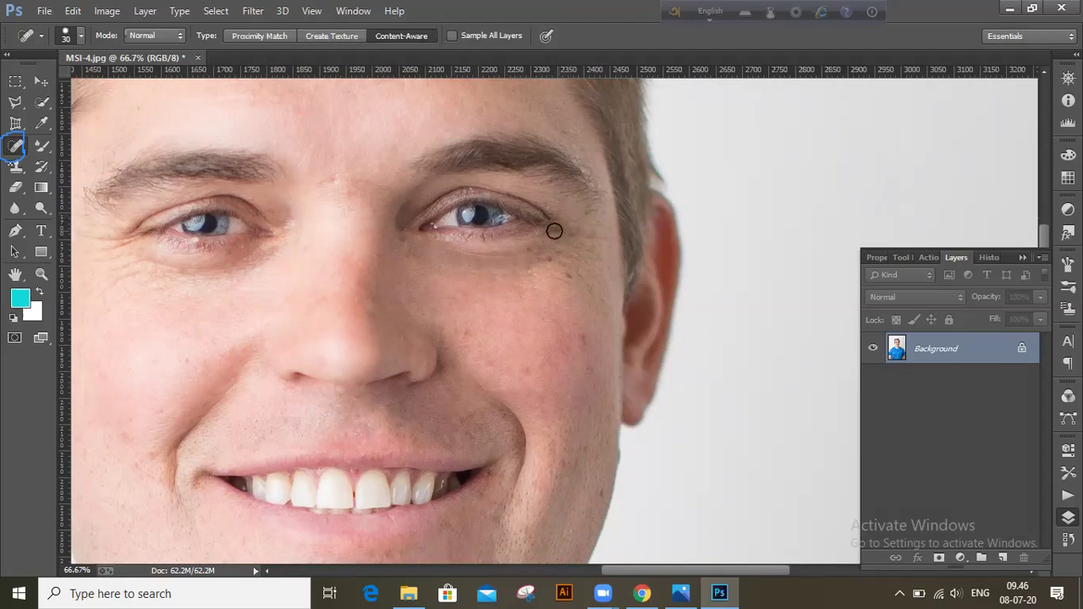
pyautogui.click(554, 231)
# Heal the spots and wrinkles on the outer upper cheek beside the man's left eye
pyautogui.click(595, 284)
pyautogui.click(591, 287)
pyautogui.click(593, 256)
pyautogui.click(564, 248)
pyautogui.click(572, 235)
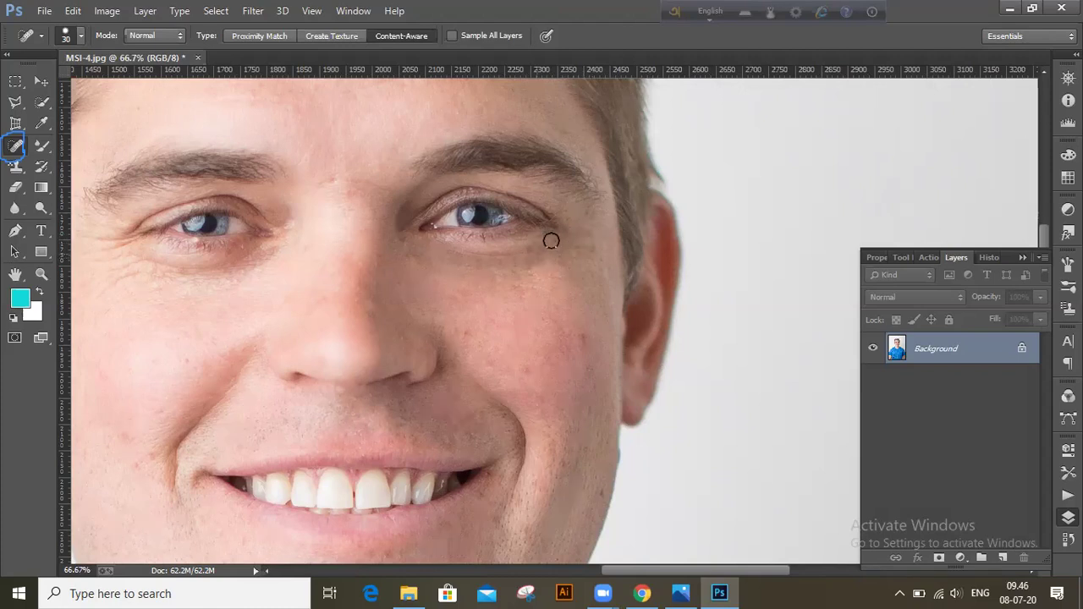
# Smooth the remaining creases just below the left eye's outer corner and heal two spots on the upper cheek
pyautogui.moveTo(554, 245)
pyautogui.mouseDown()
pyautogui.moveTo(558, 232)
pyautogui.moveTo(576, 239)
pyautogui.mouseUp()
pyautogui.moveTo(561, 238); pyautogui.dragTo(575, 229)
pyautogui.moveTo(567, 236); pyautogui.dragTo(562, 240)
pyautogui.click(473, 275)
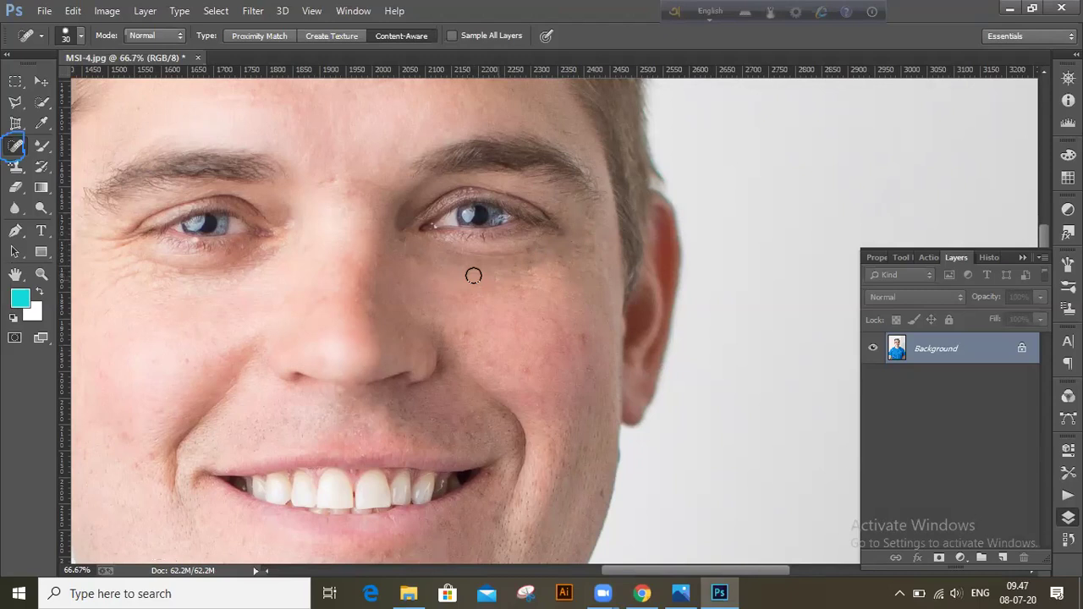
pyautogui.click(530, 277)
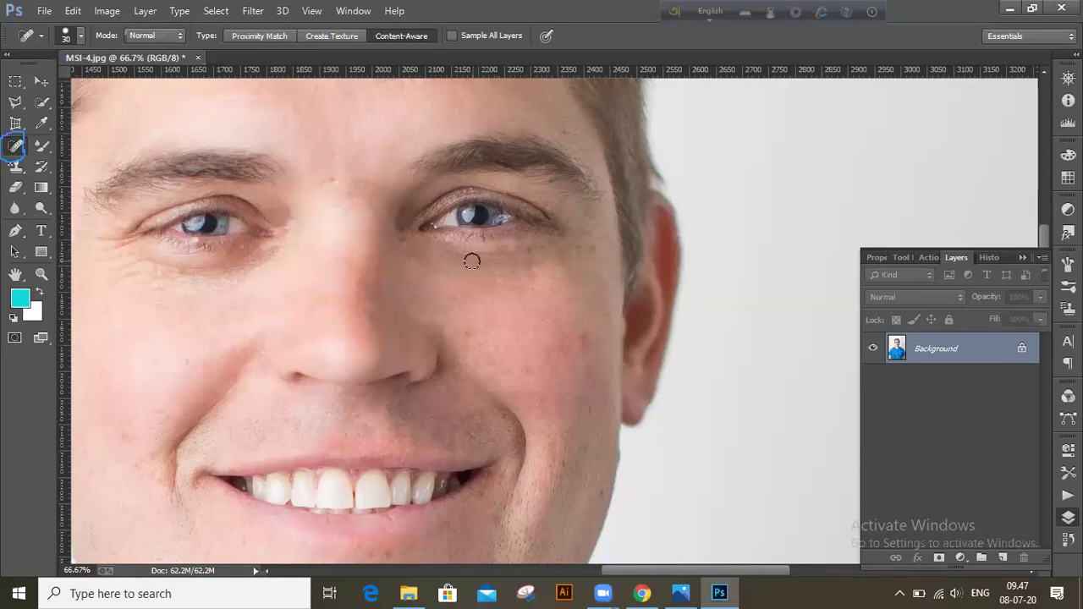
# Adjust the healing brush size and smooth the fine lines along the man's left lower eyelid
pyautogui.press(']')
pyautogui.press(']')
pyautogui.press(']')
pyautogui.press(']')
pyautogui.press(']')
pyautogui.press(']')
pyautogui.press(']')
pyautogui.press(']')
pyautogui.press(']')
pyautogui.press('[')
pyautogui.press('[')
pyautogui.press('[')
pyautogui.press('[')
pyautogui.press('[')
pyautogui.press('[')
pyautogui.press('[')
pyautogui.press('[')
pyautogui.press('[')
pyautogui.press('[')
pyautogui.press('[')
pyautogui.press('[')
pyautogui.press('[')
pyautogui.moveTo(536, 232); pyautogui.dragTo(536, 231)
pyautogui.click(474, 256)
pyautogui.moveTo(450, 241); pyautogui.dragTo(473, 240)
pyautogui.moveTo(467, 241); pyautogui.dragTo(466, 241)
pyautogui.click(458, 235)
pyautogui.click(435, 236)
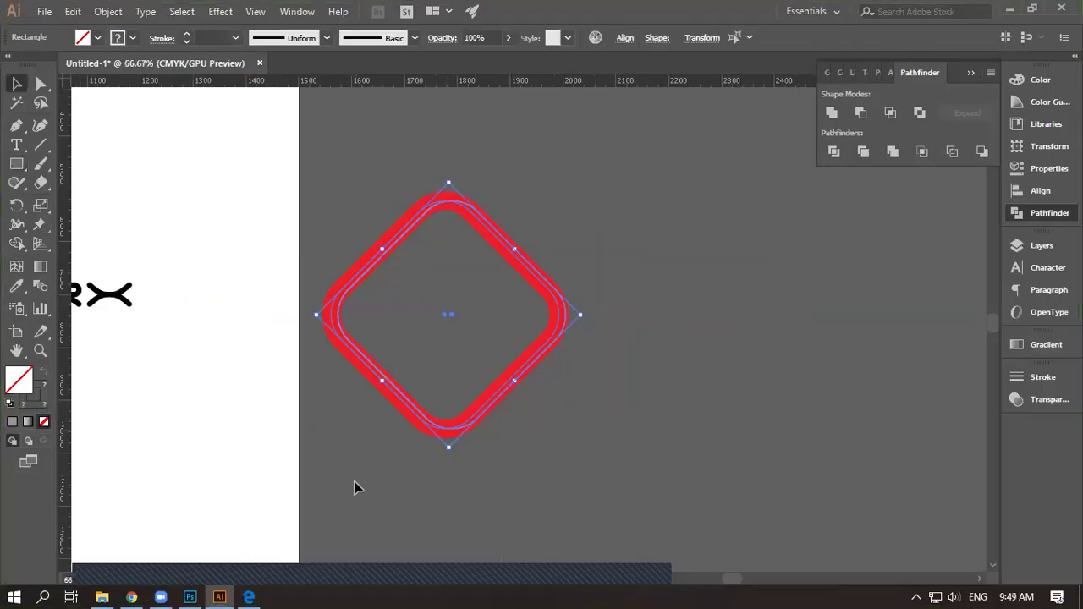
# In Illustrator, move the overlapping rounded diamond outlines onto the artboard, beneath the GOLF WURX text
pyautogui.moveTo(449, 446); pyautogui.dragTo(174, 549)
pyautogui.hscroll(-3, 614, 390)
pyautogui.scroll(-1, 614, 389)
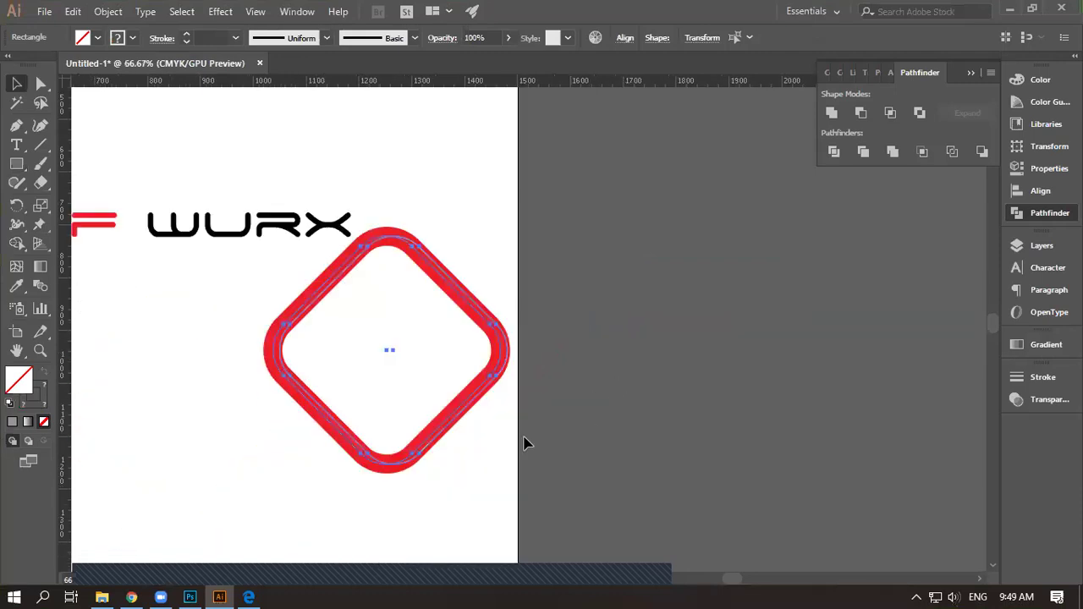
pyautogui.hscroll(-3, 627, 462)
pyautogui.scroll(-1, 627, 463)
pyautogui.hotkey('ctrl', 'z')
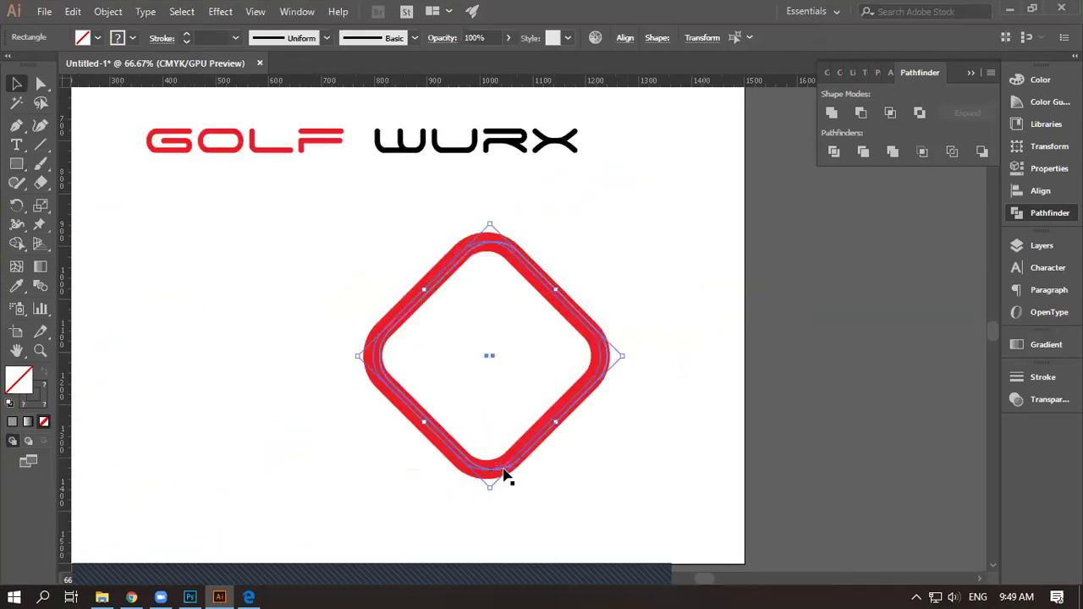
# Give the front rounded diamond outline a white 1 pt stroke
pyautogui.click(504, 474)
pyautogui.hotkey('ctrl', 'a')
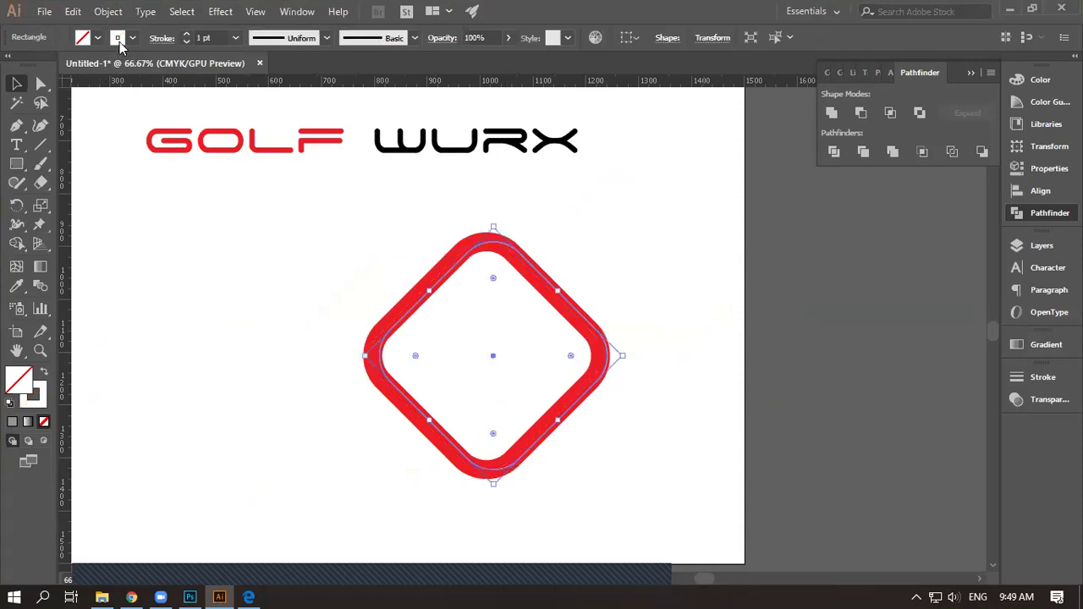
pyautogui.click(132, 37)
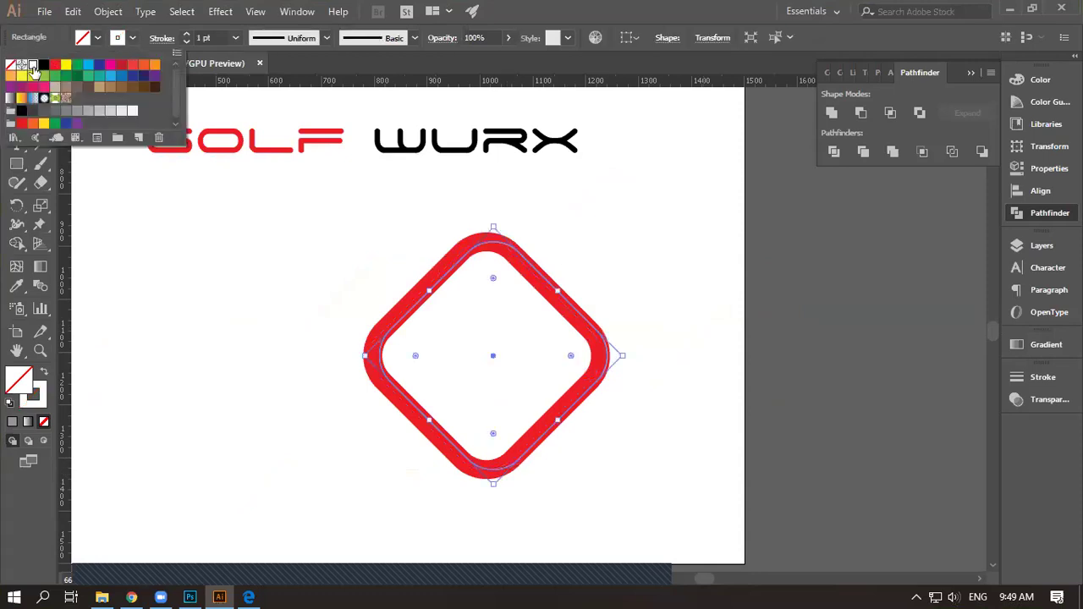
pyautogui.click(406, 454)
# Nudge the thin white diamond outline five steps to the right so it meets the red band's outer edge
pyautogui.scroll(2, 457, 452)
pyautogui.scroll(1, 472, 453)
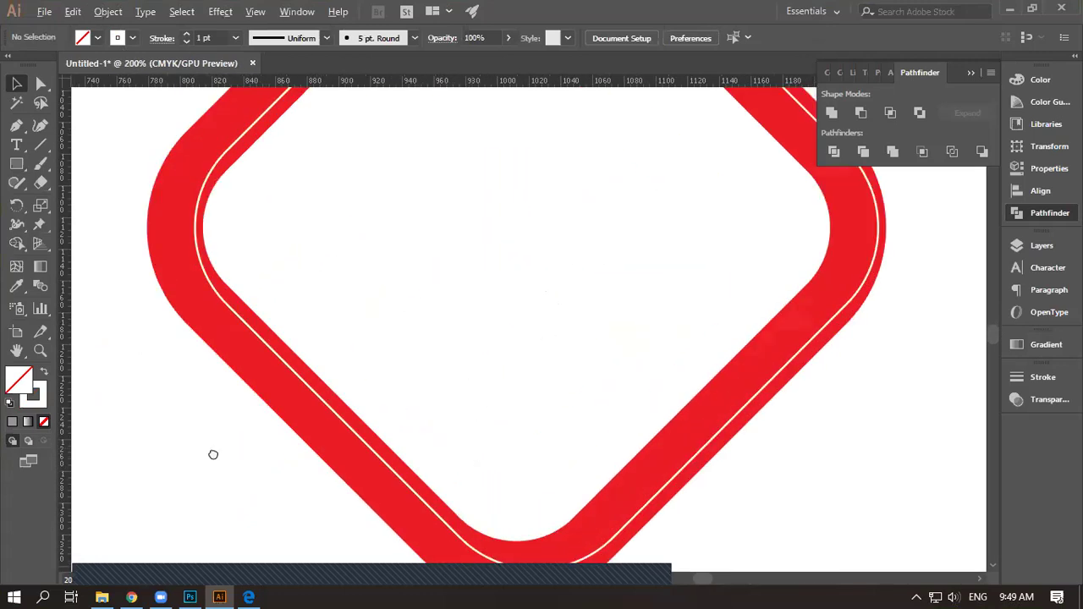
pyautogui.scroll(1, 684, 336)
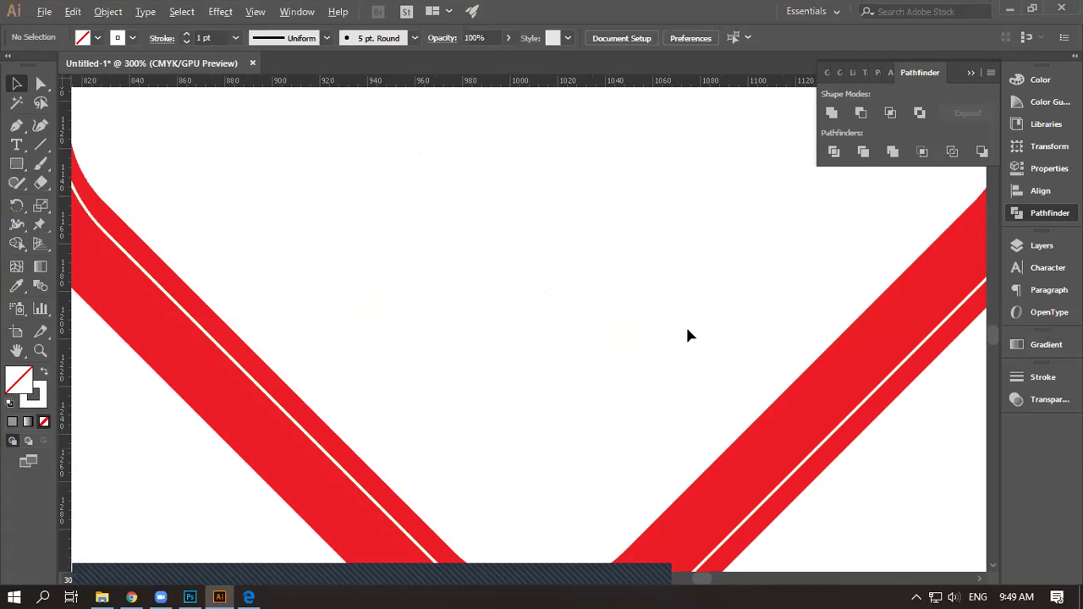
pyautogui.hscroll(5, 687, 336)
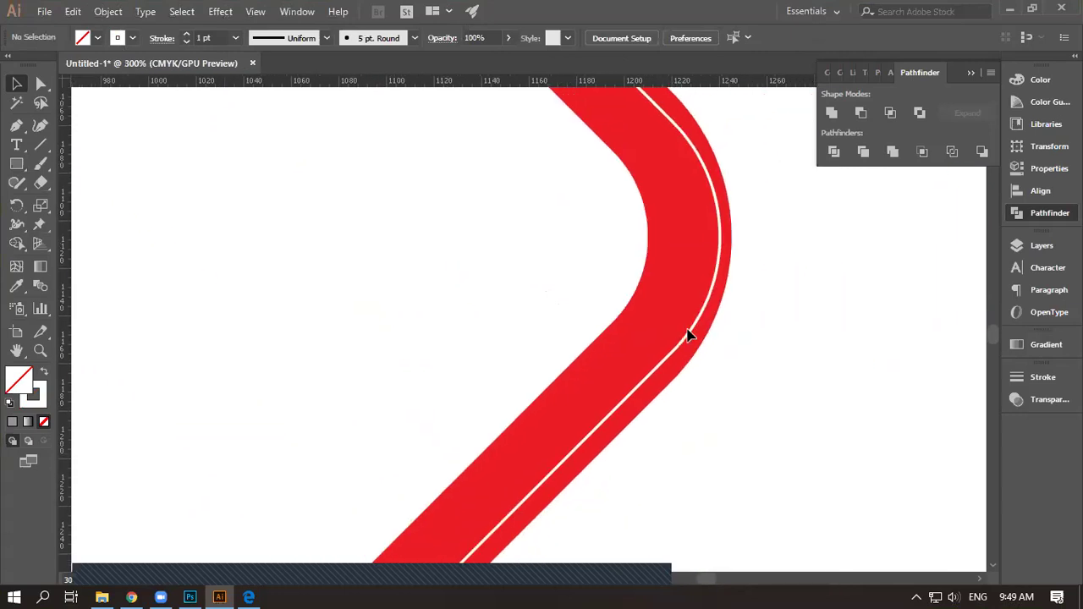
pyautogui.click(687, 336)
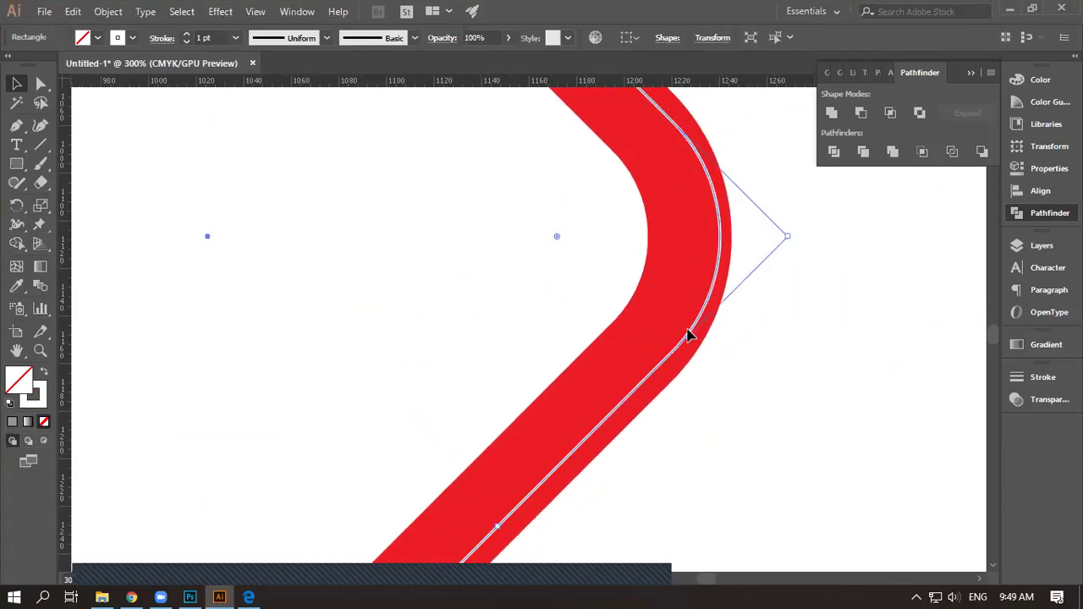
pyautogui.press('Right')
pyautogui.press('Right')
pyautogui.press('Right')
pyautogui.press('Right')
pyautogui.press('Right')
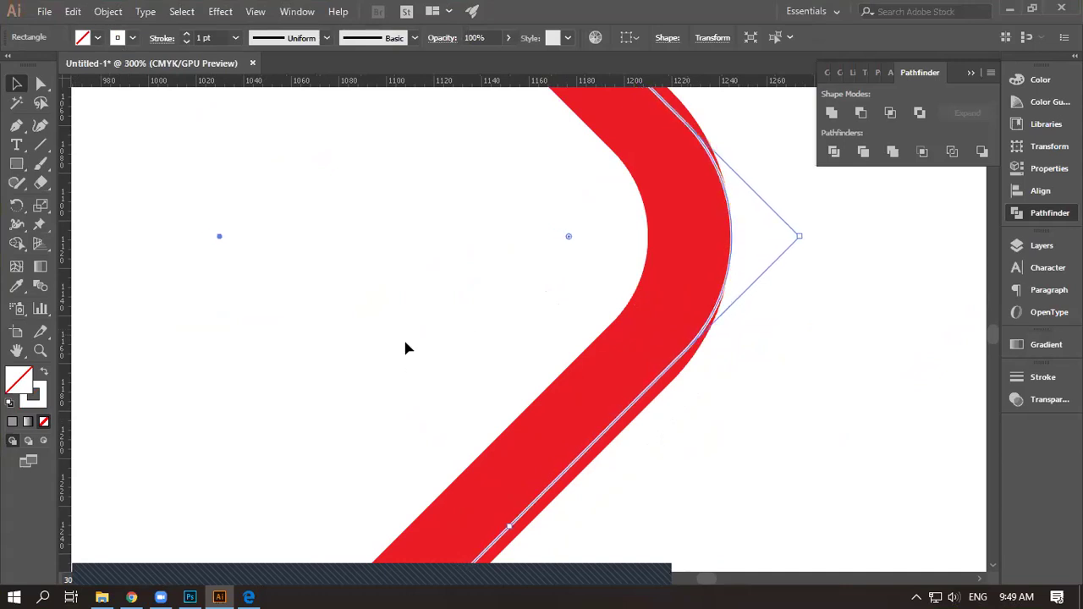
pyautogui.scroll(-2, 406, 347)
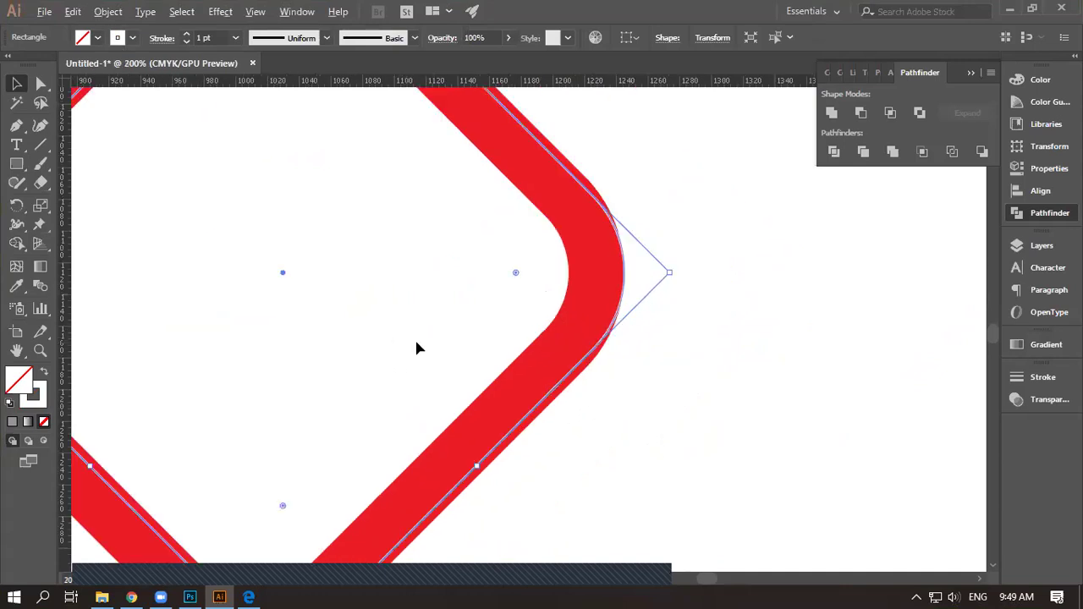
pyautogui.scroll(-1, 503, 498)
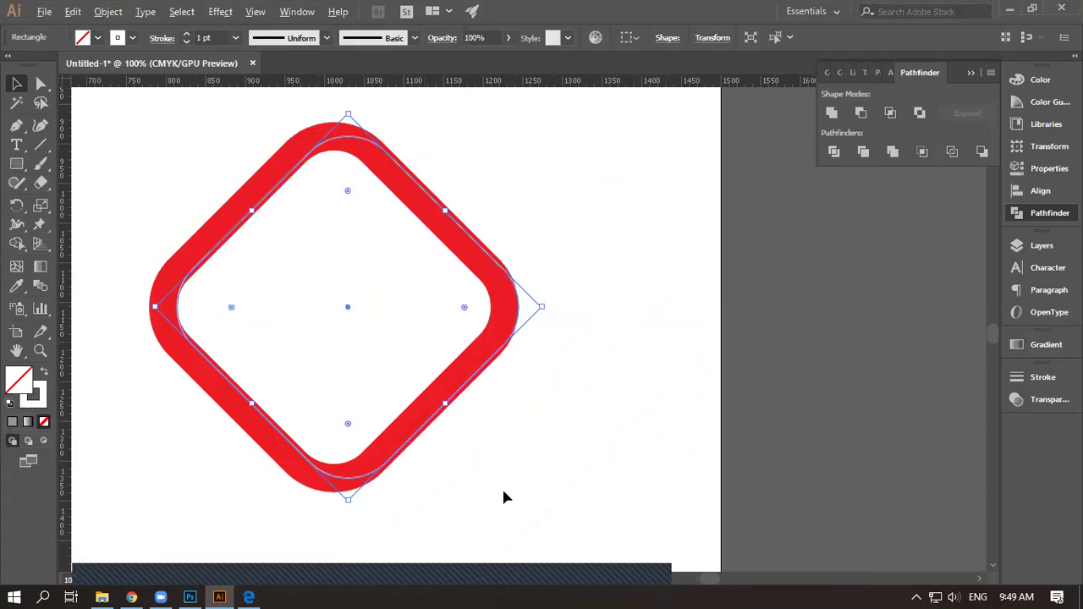
pyautogui.click(503, 498)
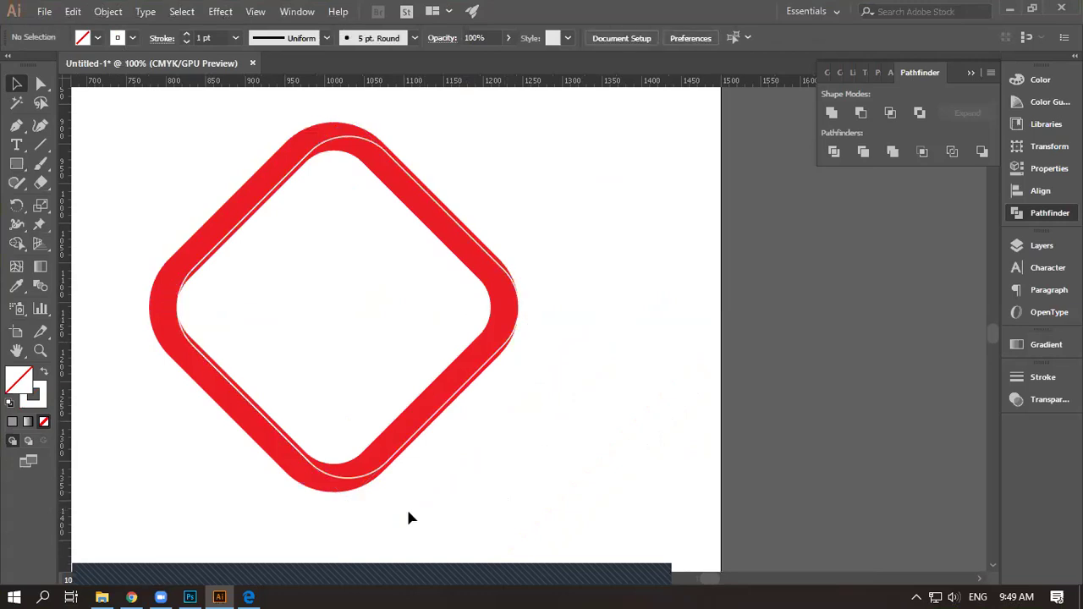
# Expand the thin white diamond outline with Fill and Stroke enabled
pyautogui.click(365, 482)
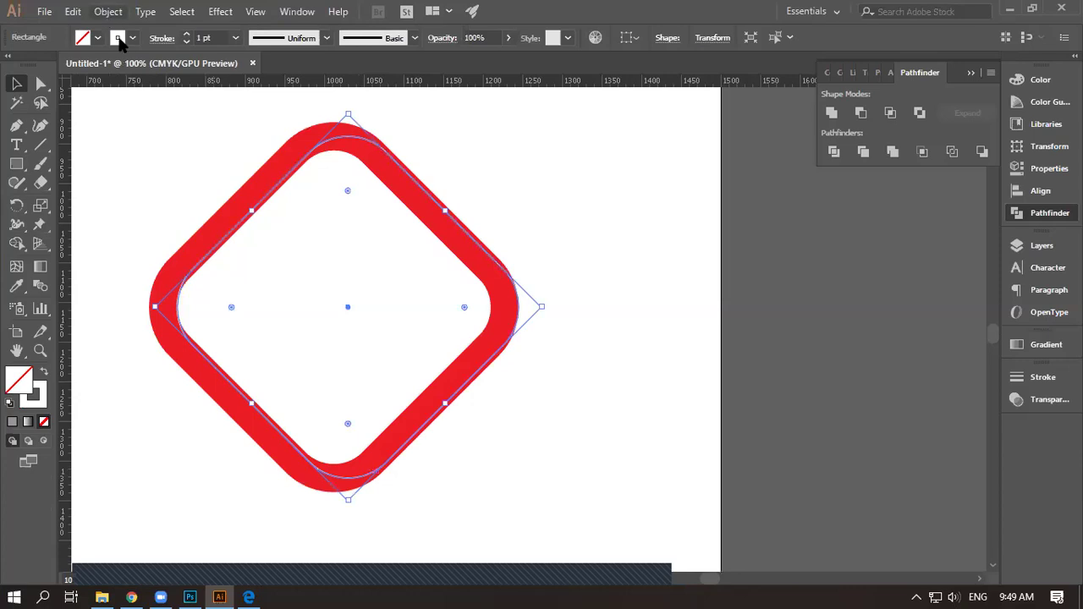
pyautogui.click(105, 11)
pyautogui.click(200, 161)
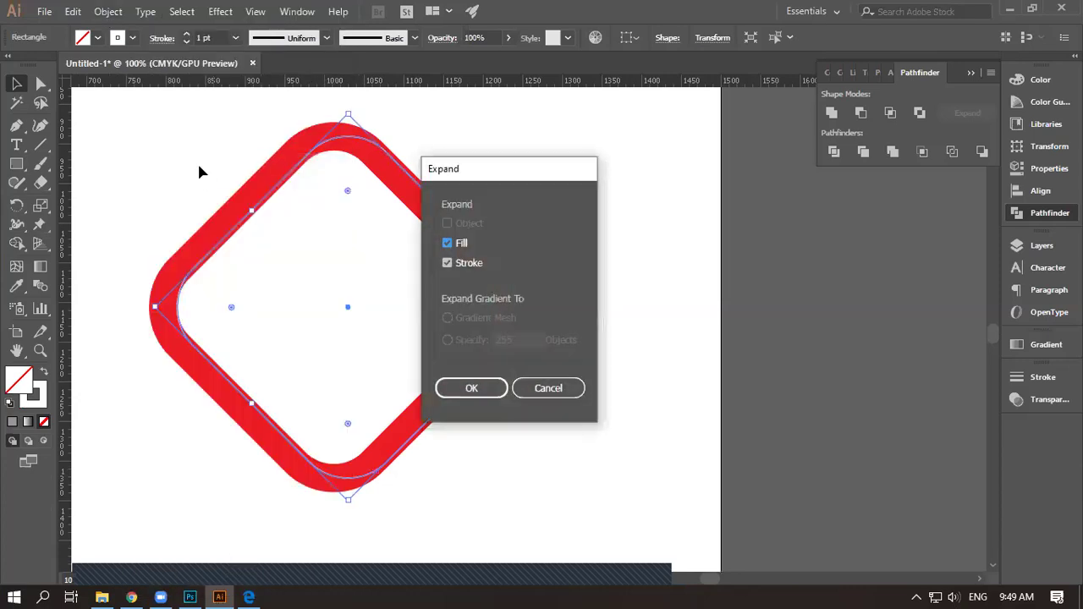
pyautogui.press('Return')
pyautogui.click(145, 423)
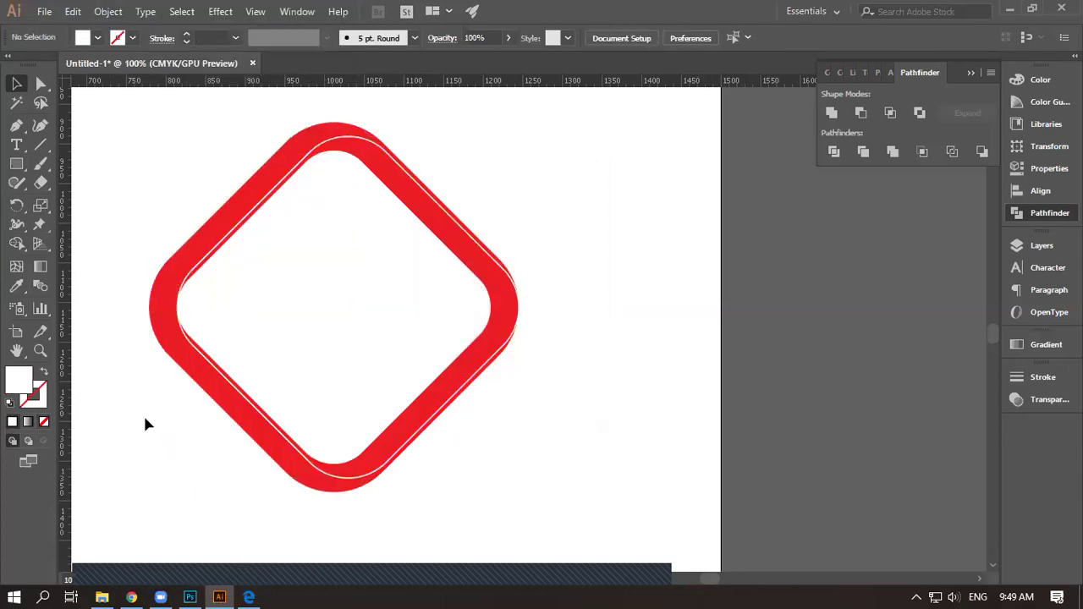
# Expand the 35 pt red diamond outline with Fill and Stroke enabled
pyautogui.click(165, 332)
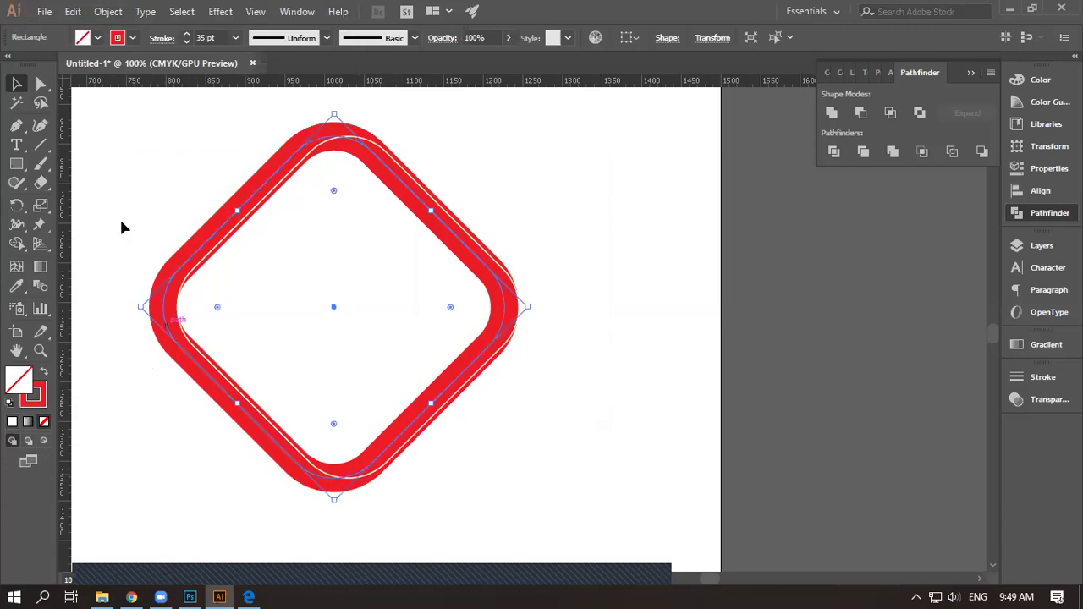
pyautogui.click(132, 39)
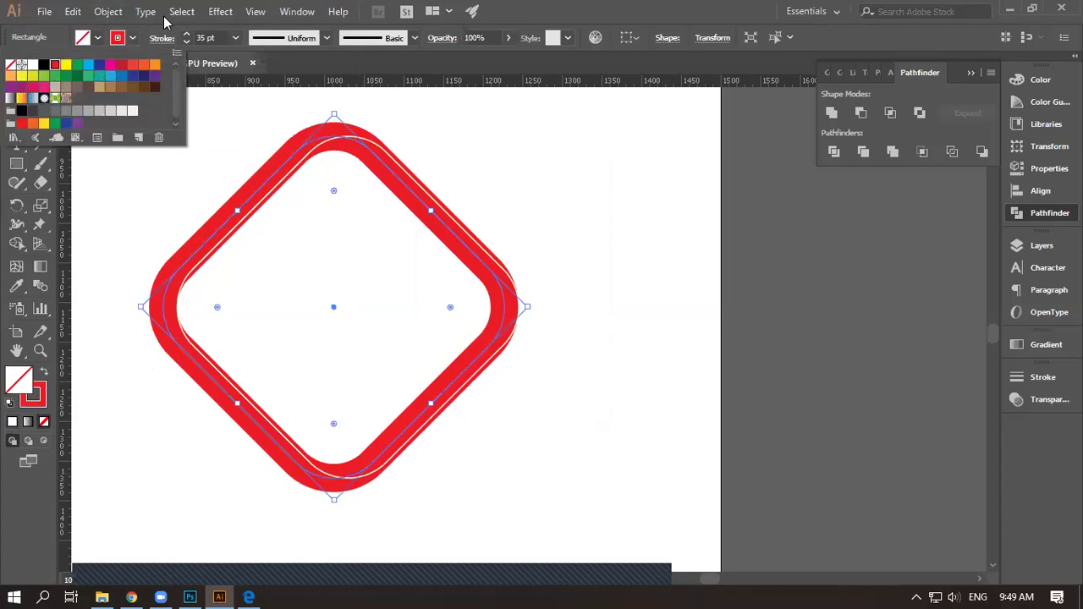
pyautogui.click(113, 15)
pyautogui.click(108, 11)
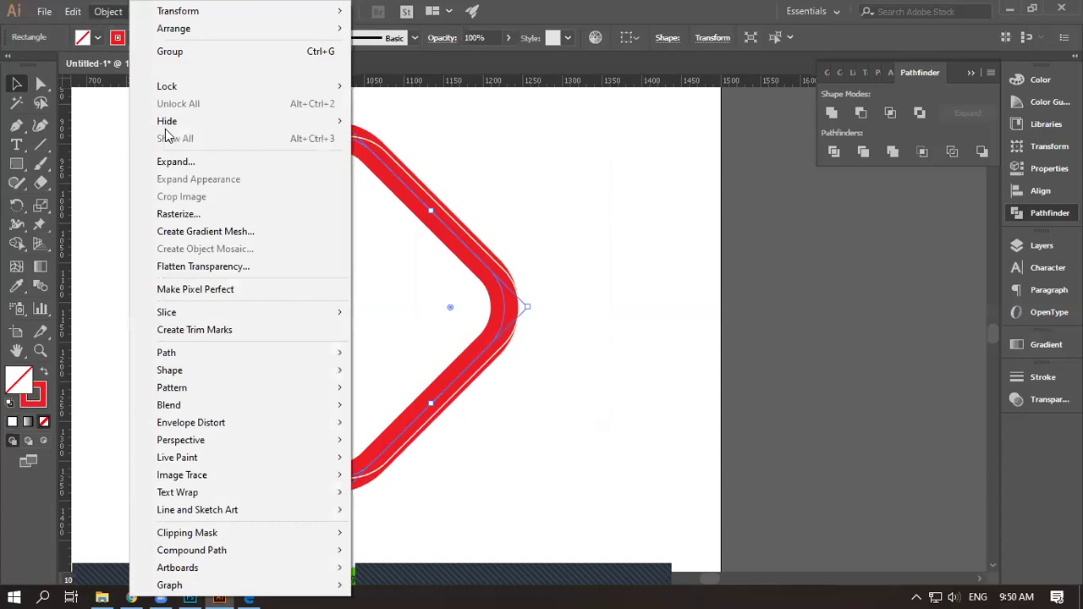
pyautogui.click(176, 163)
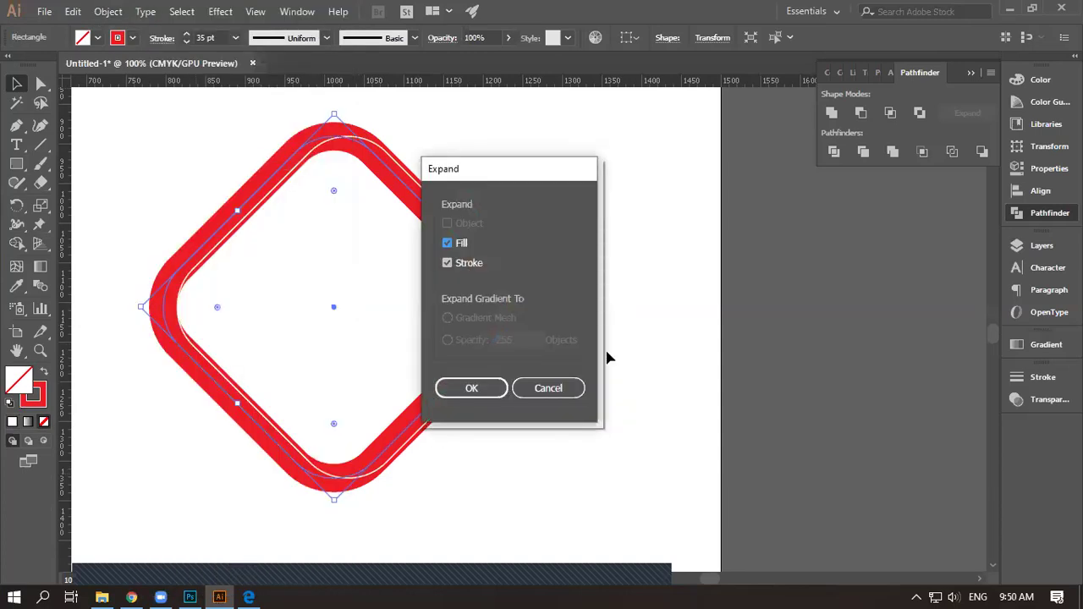
pyautogui.press('Return')
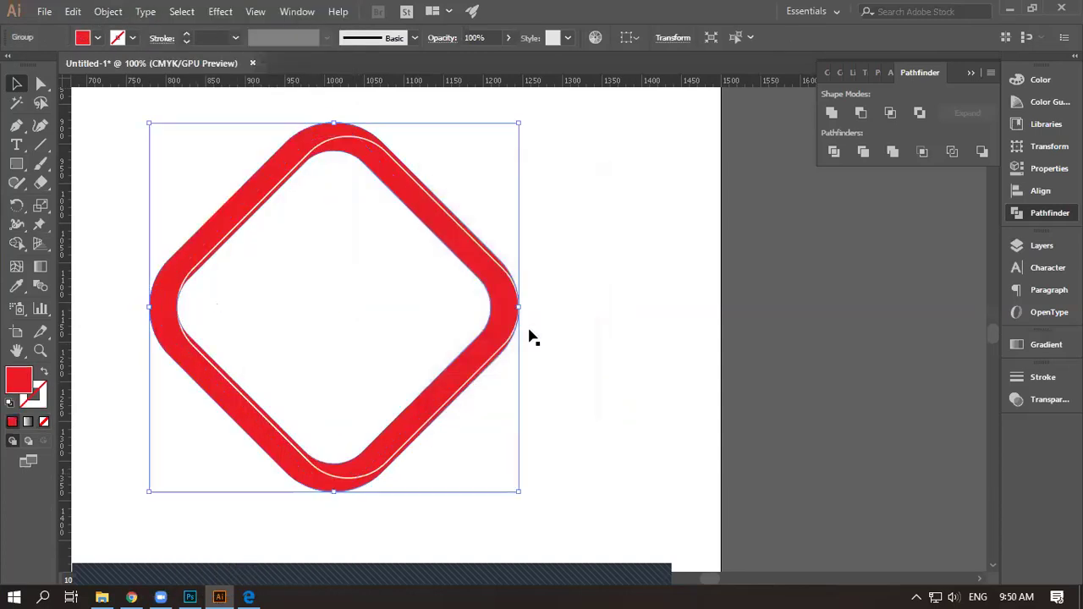
# Place a horizontal line across the diamond through its centre, with no fill or stroke
pyautogui.click(464, 161)
pyautogui.click(450, 296)
pyautogui.moveTo(454, 305); pyautogui.dragTo(455, 309)
pyautogui.click(423, 306)
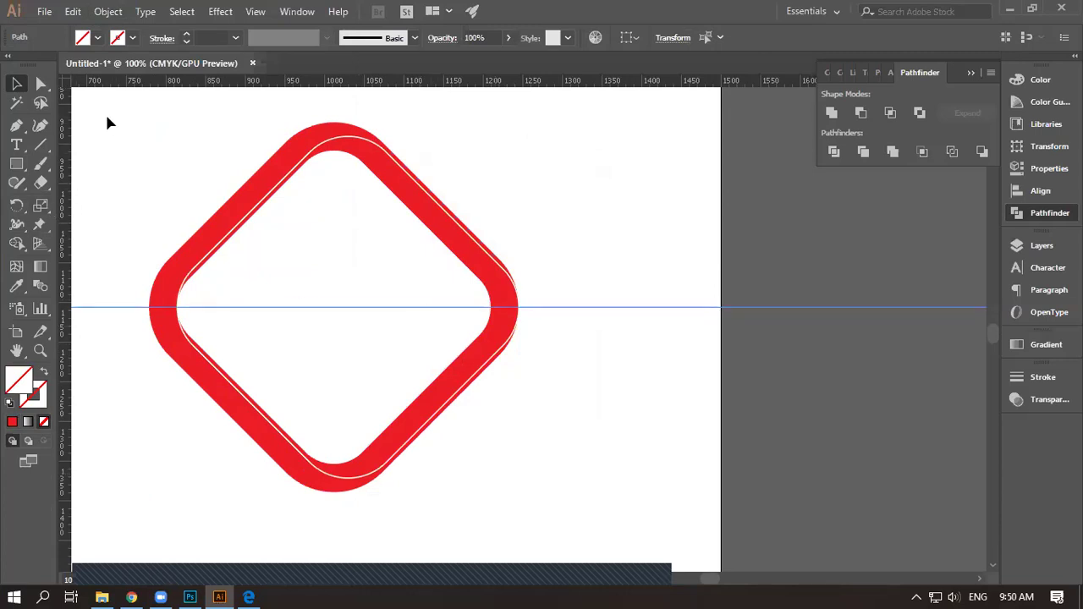
# Split the diamond shapes along the horizontal line with Pathfinder Divide and ungroup the resulting pieces
pyautogui.moveTo(176, 203); pyautogui.dragTo(544, 505)
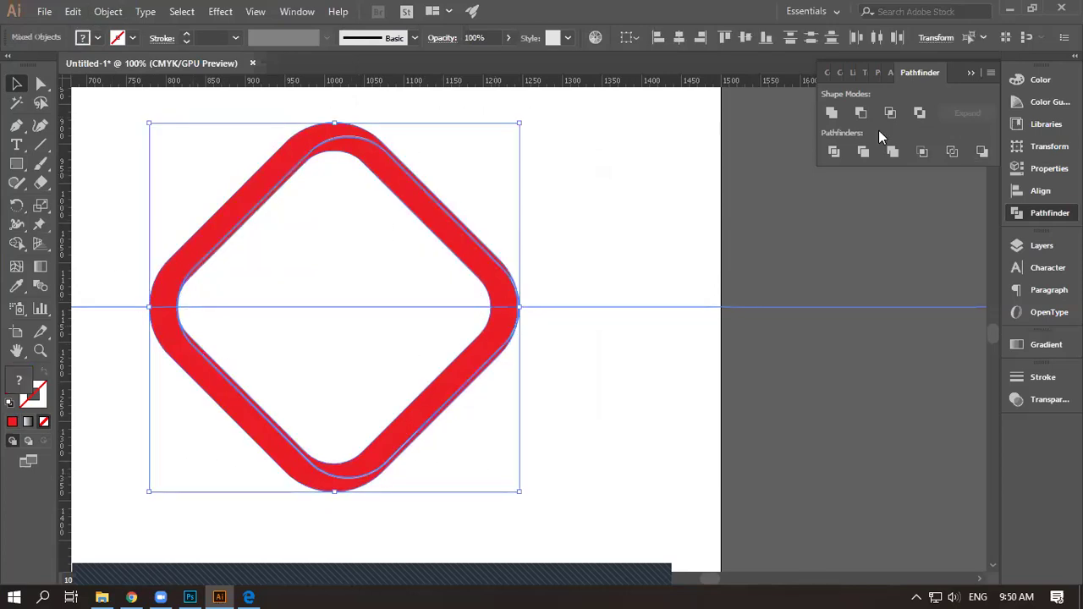
pyautogui.click(835, 151)
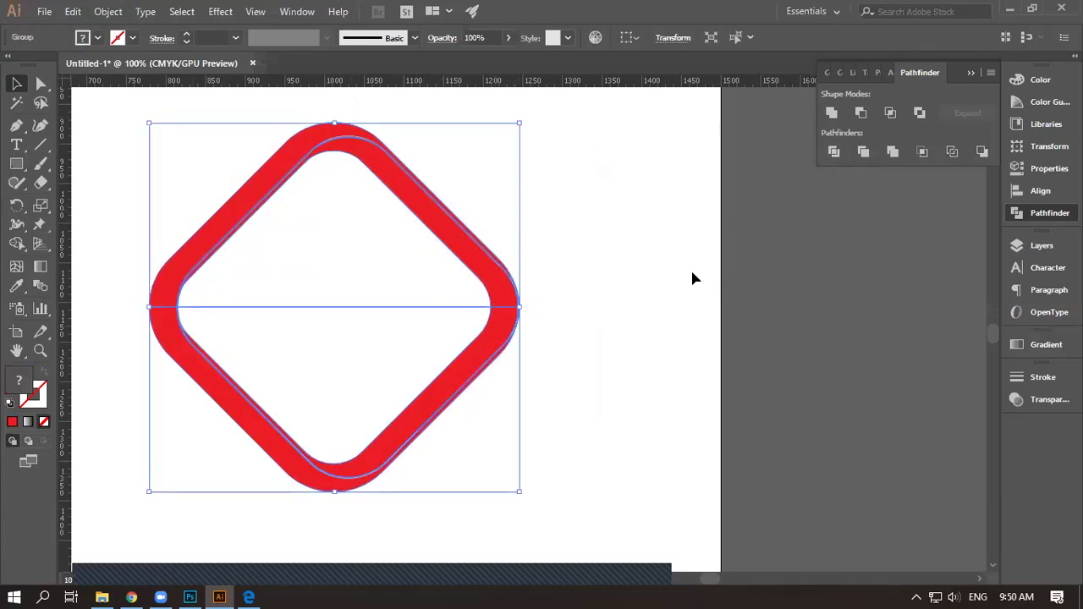
pyautogui.rightClick(463, 359)
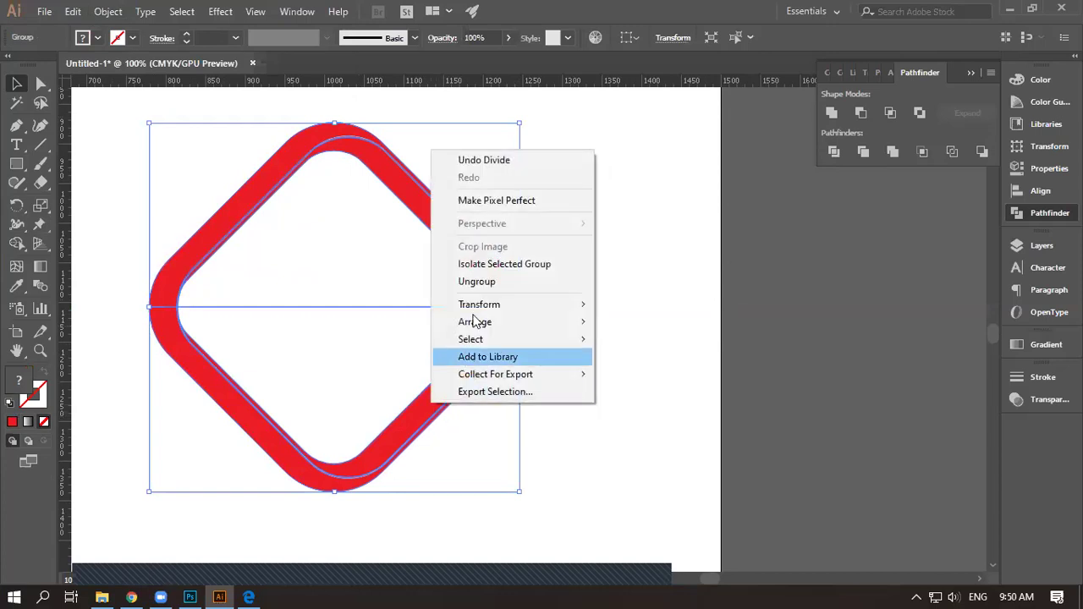
pyautogui.click(485, 282)
pyautogui.click(513, 314)
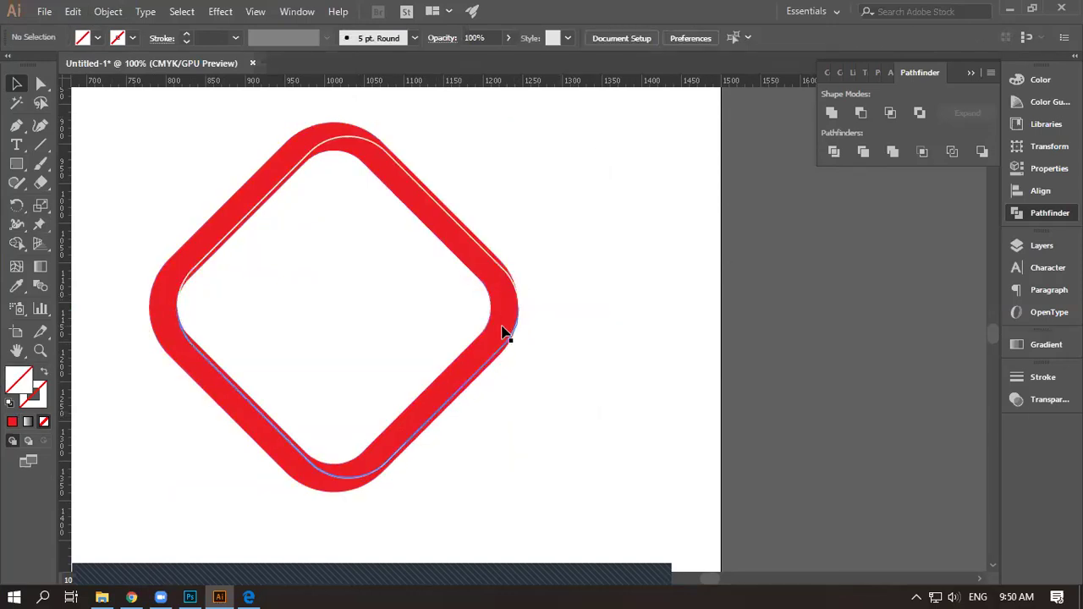
# Move the diamond's lower inner red piece about 494 px right and 143 px up, and hide the bounding box
pyautogui.moveTo(499, 341); pyautogui.dragTo(857, 308)
pyautogui.moveTo(865, 385); pyautogui.dragTo(817, 431)
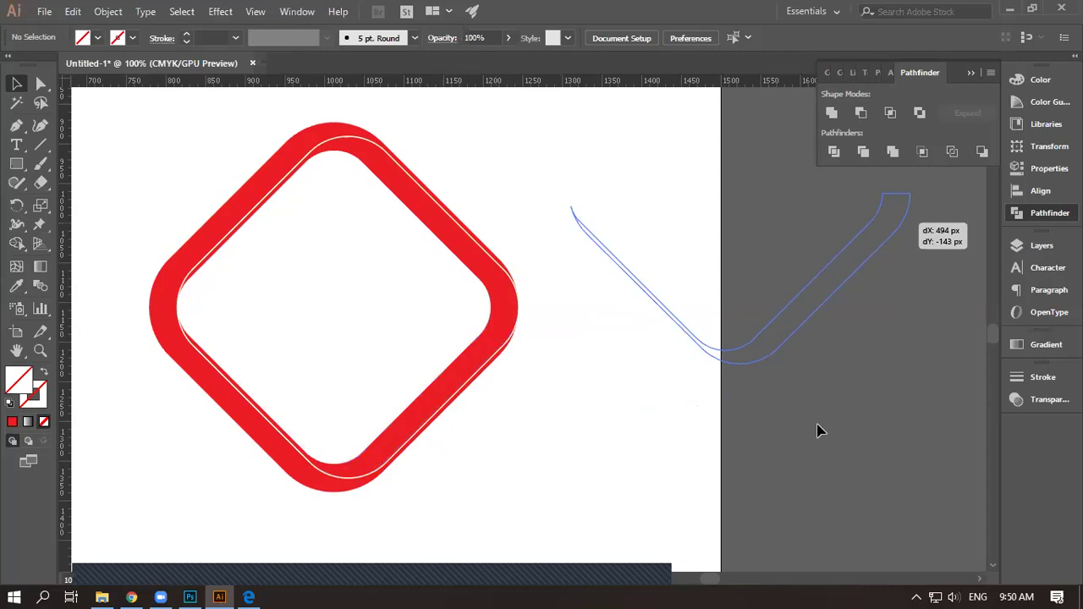
pyautogui.moveTo(817, 431); pyautogui.dragTo(818, 430)
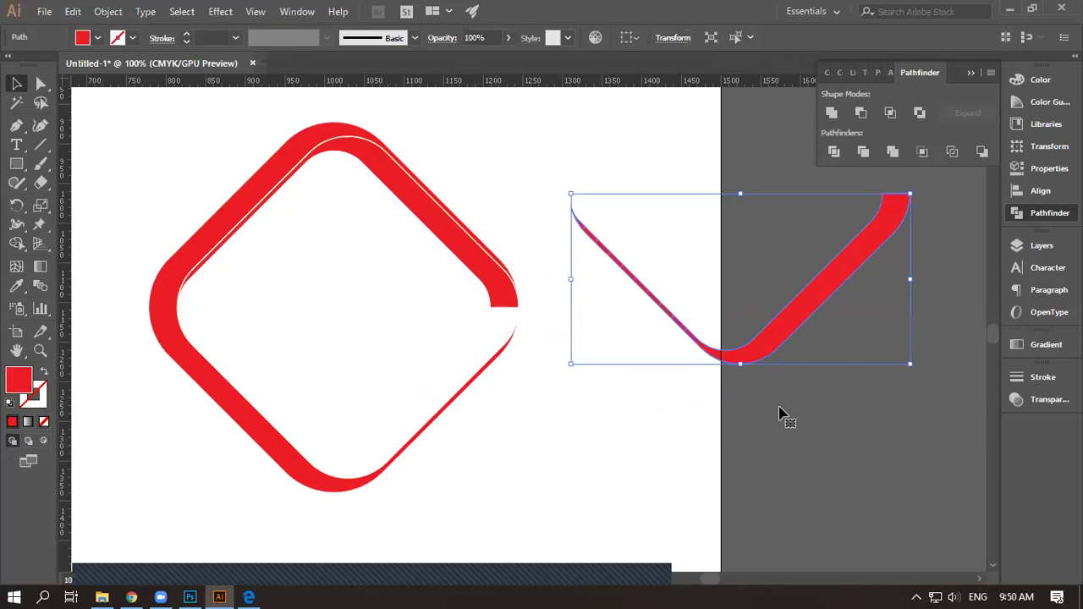
pyautogui.hotkey('ctrl', '-')
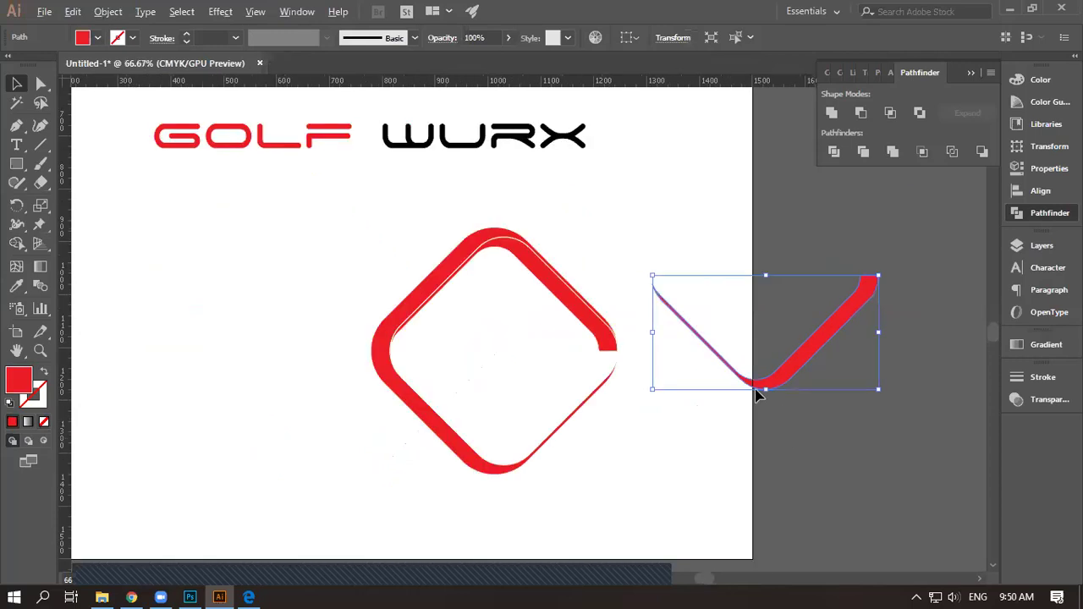
pyautogui.hotkey('ctrl', 'shift', 'b')
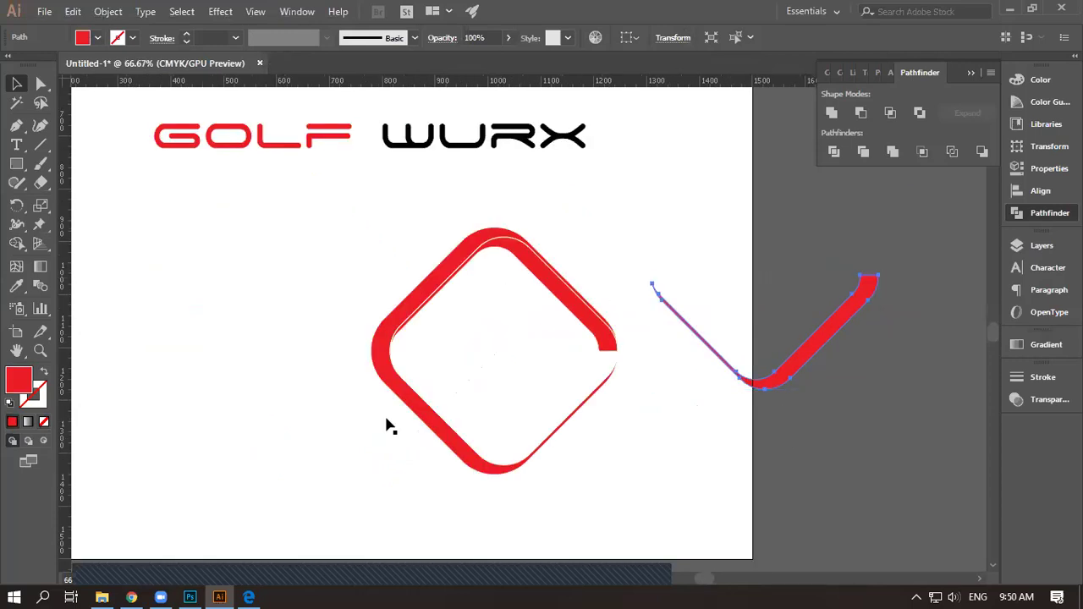
# Place the two red diamond halves above and below the word WURX, aligned with each other
pyautogui.moveTo(386, 426); pyautogui.dragTo(594, 170)
pyautogui.moveTo(614, 212); pyautogui.dragTo(615, 211)
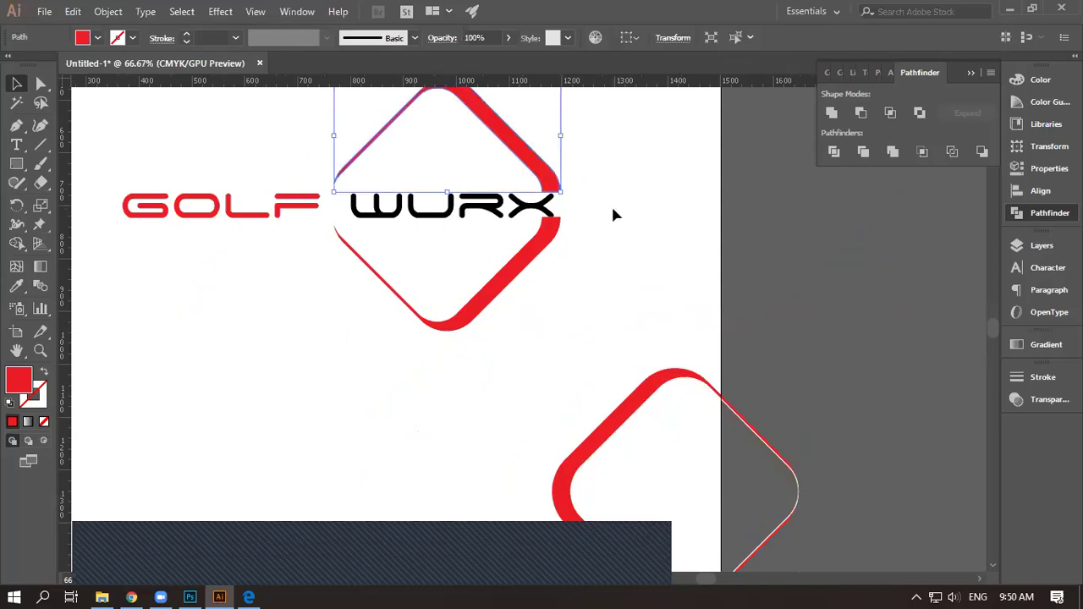
pyautogui.click(581, 313)
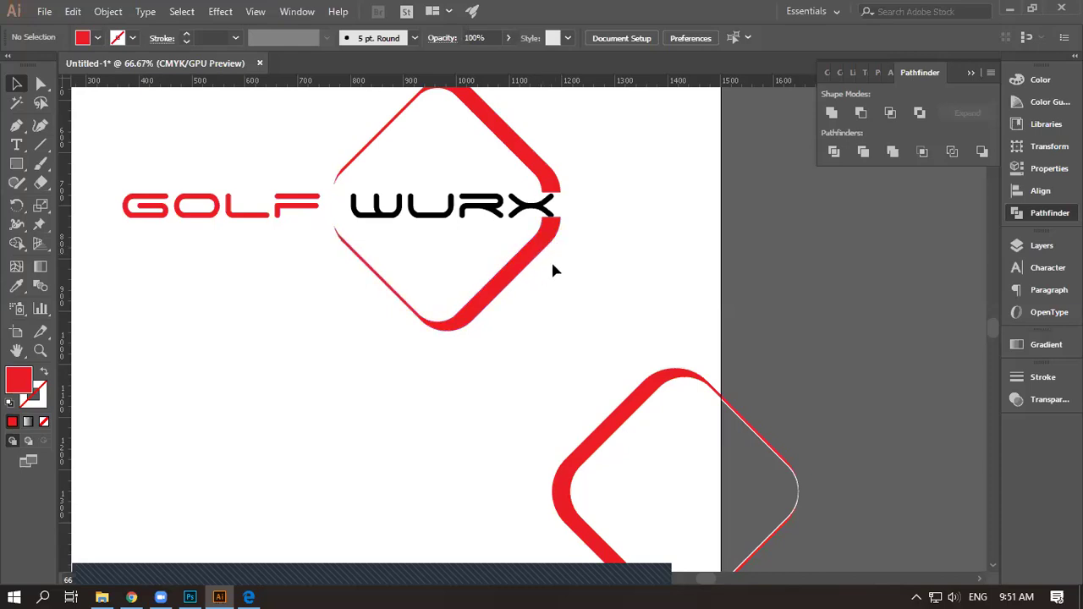
# Move the lower and upper diamond halves closer together so their thick ends nearly meet over the letter X
pyautogui.scroll(3, 556, 267)
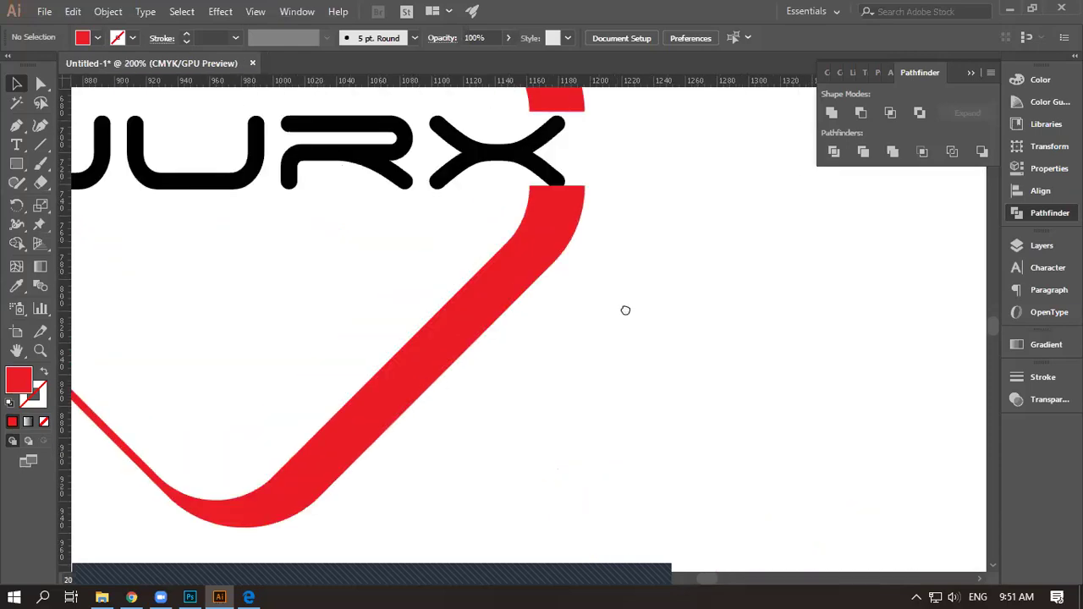
pyautogui.scroll(3, 593, 389)
pyautogui.hscroll(-1, 592, 390)
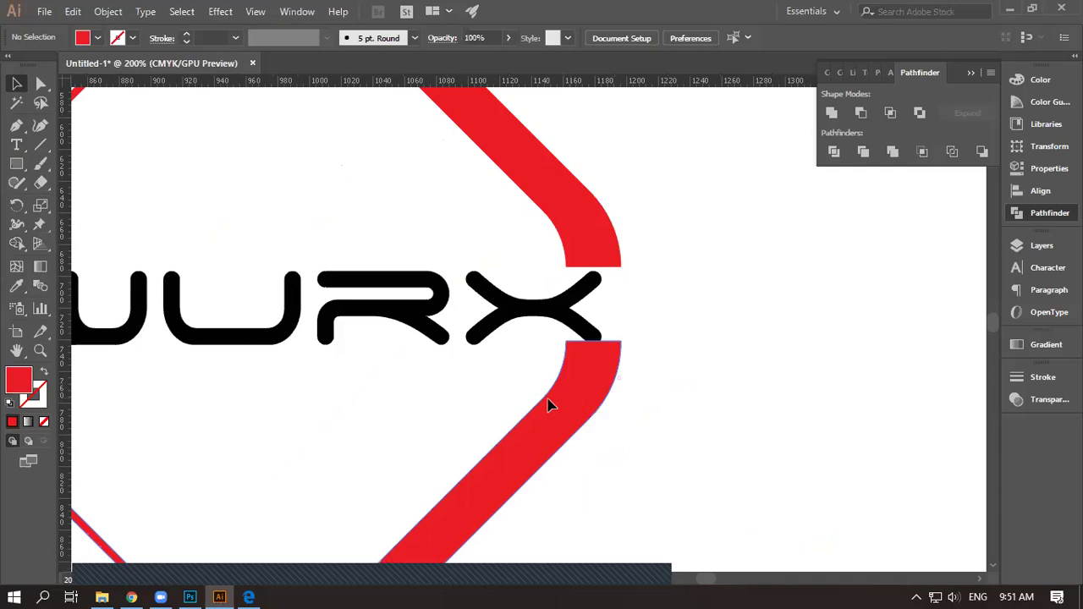
pyautogui.moveTo(522, 401); pyautogui.dragTo(510, 381)
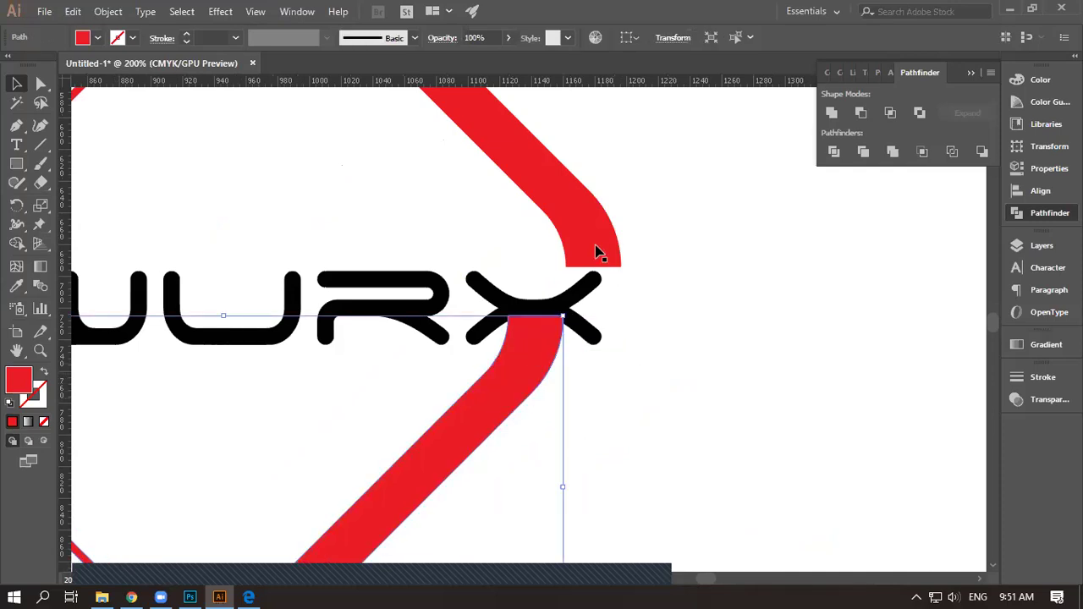
pyautogui.click(559, 264)
pyautogui.moveTo(536, 272); pyautogui.dragTo(530, 288)
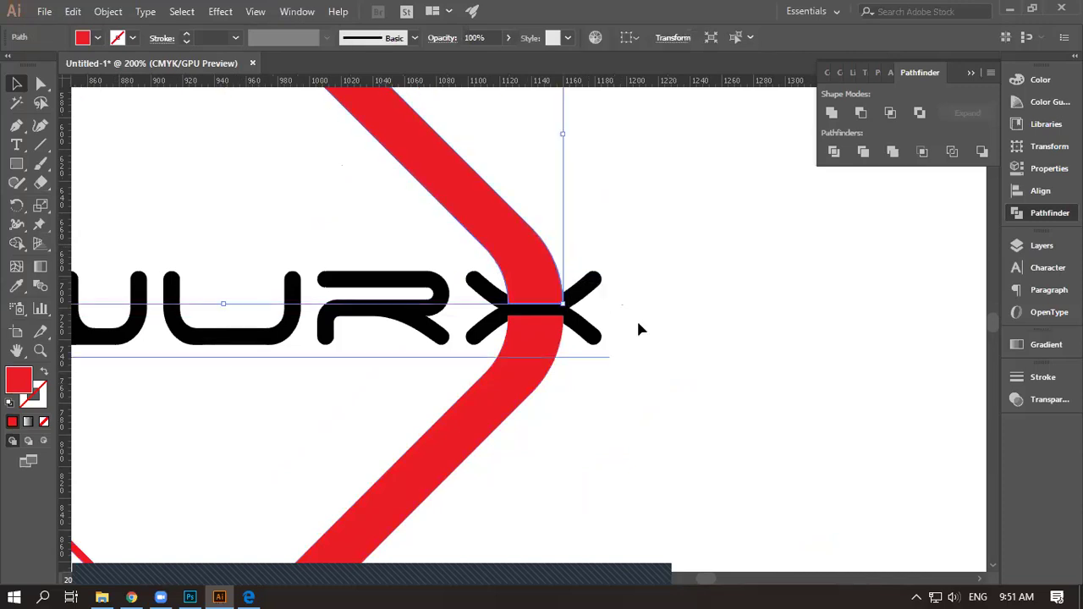
pyautogui.click(650, 325)
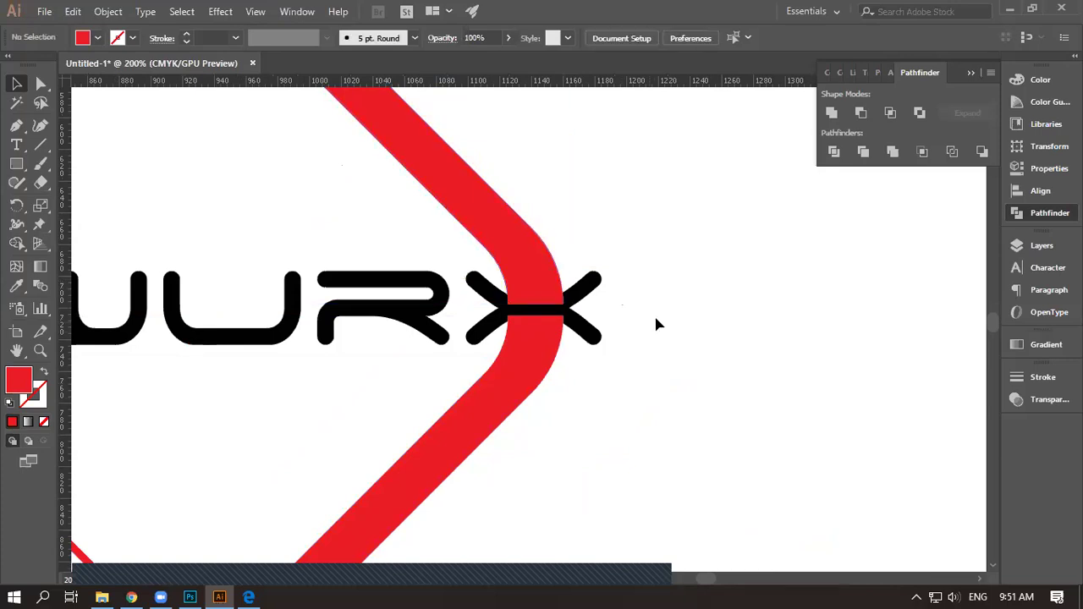
pyautogui.scroll(-2, 654, 322)
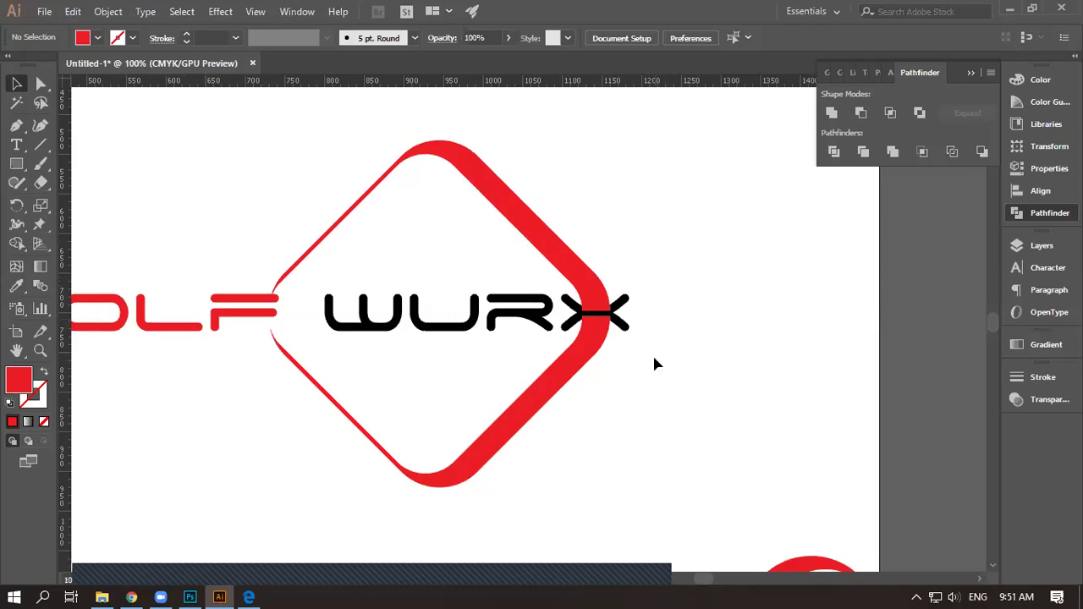
# Nudge the upper diamond half upward in small increments to adjust its gap from the lower half
pyautogui.click(603, 308)
pyautogui.press('Up')
pyautogui.press('Up')
pyautogui.press('Up')
pyautogui.press('Up')
pyautogui.press('Up')
pyautogui.press('Up')
pyautogui.press('Up')
pyautogui.press('Up')
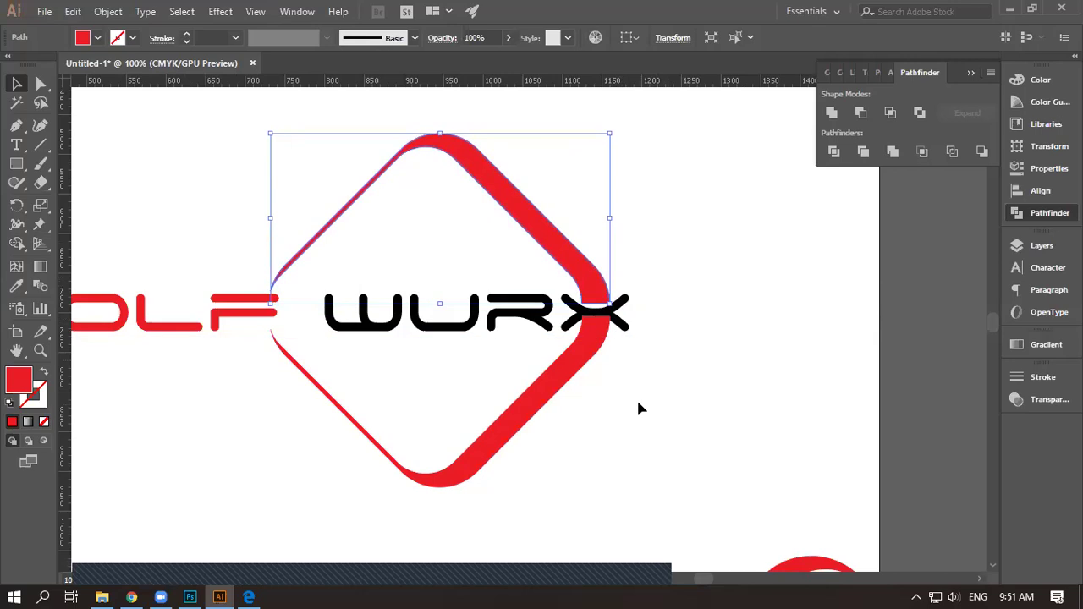
# Delete both red diamond halves around WURX and the leftover diamond near the artboard's lower edge
pyautogui.press('Delete')
pyautogui.click(551, 381)
pyautogui.press('Delete')
pyautogui.scroll(-4, 758, 293)
pyautogui.hscroll(1, 758, 293)
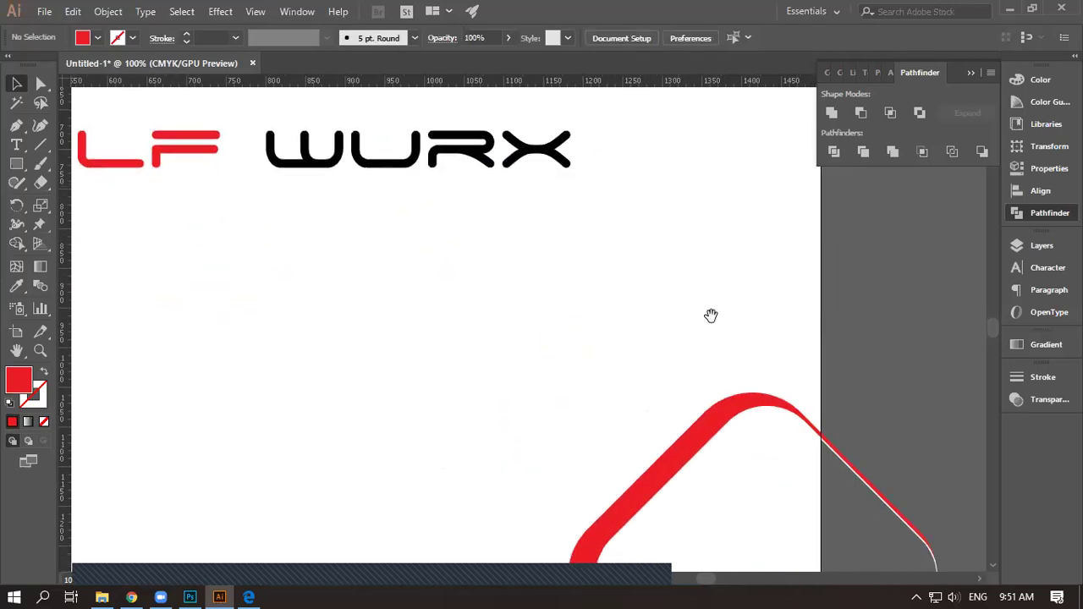
pyautogui.scroll(-2, 676, 343)
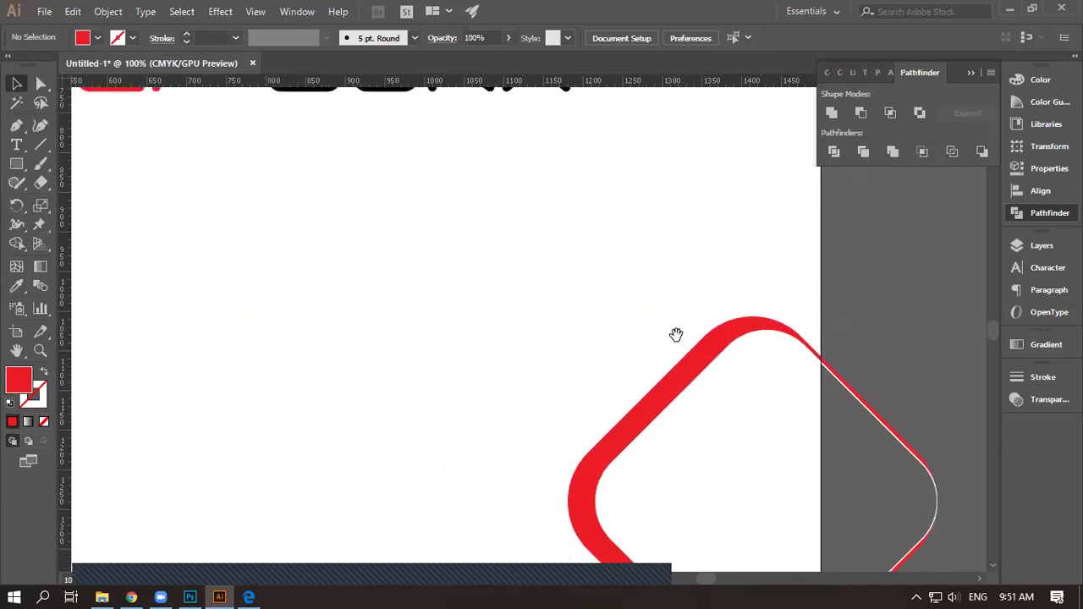
pyautogui.hotkey('ctrl', '-')
pyautogui.hotkey('ctrl', '-')
pyautogui.hotkey('ctrl', '-')
pyautogui.moveTo(609, 307); pyautogui.dragTo(734, 435)
pyautogui.press('Delete')
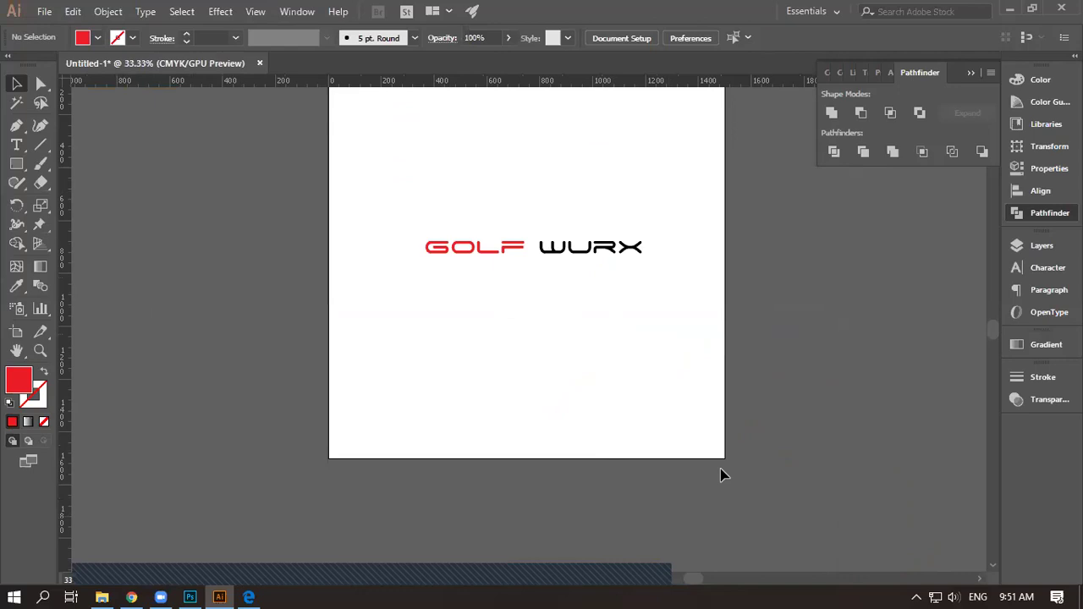
# Draw a rectangle over the opening of the letter O in GOLF and fill it with black
pyautogui.keyDown('alt'); pyautogui.scroll(2, 527, 351); pyautogui.keyUp('alt')
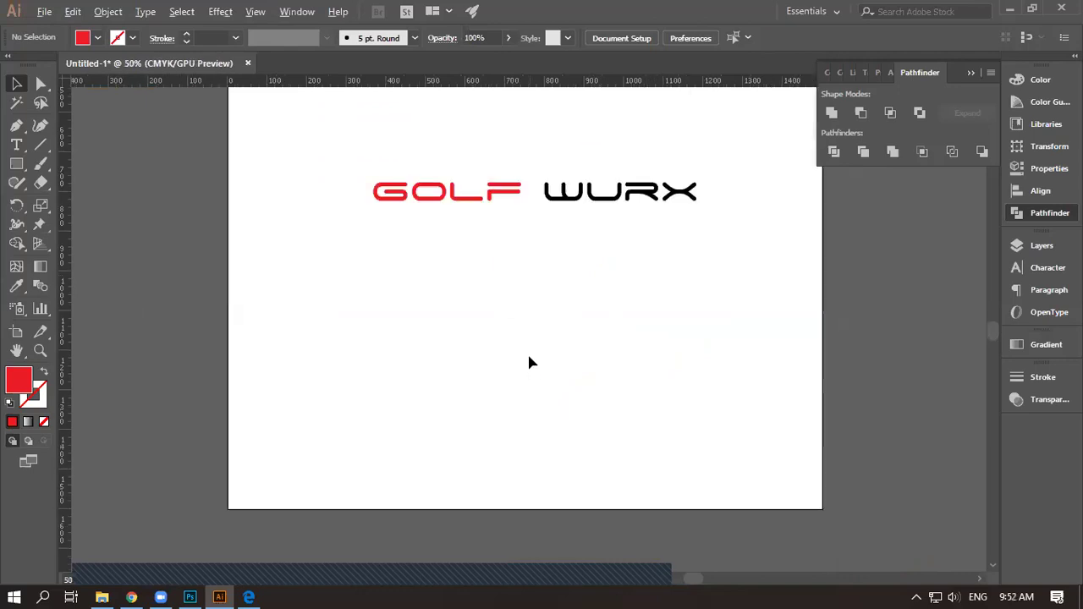
pyautogui.keyDown('alt'); pyautogui.scroll(1, 531, 363); pyautogui.keyUp('alt')
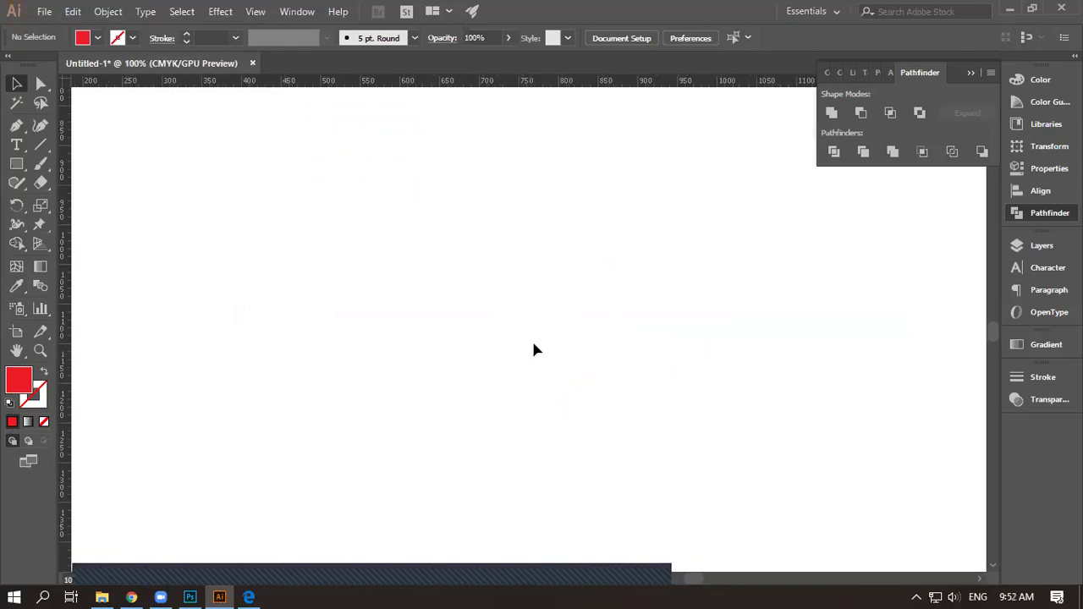
pyautogui.keyDown('alt'); pyautogui.scroll(-1, 523, 364); pyautogui.keyUp('alt')
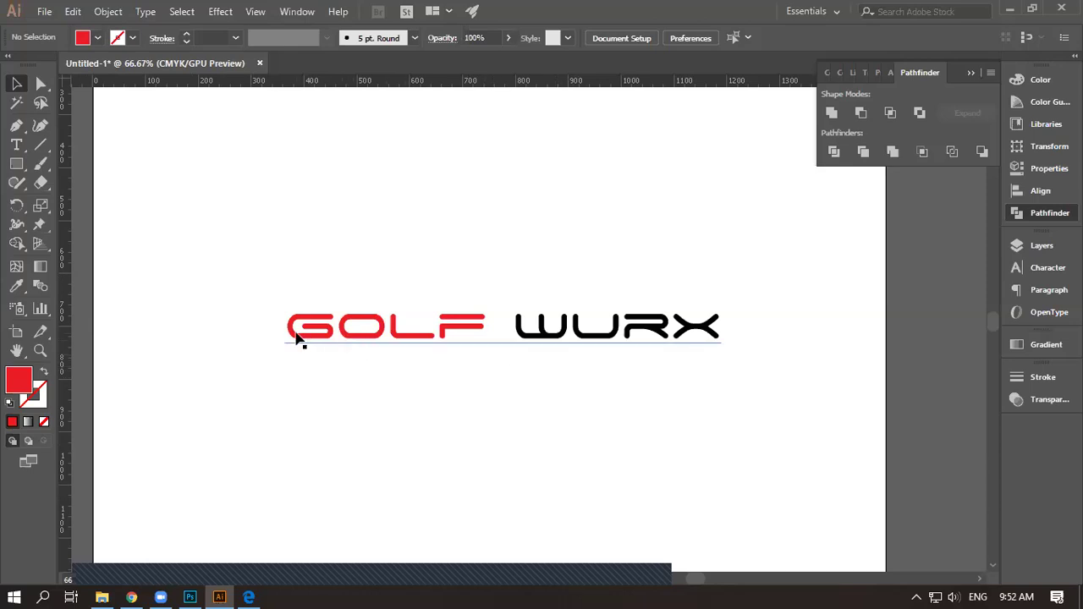
pyautogui.scroll(1, 413, 343)
pyautogui.scroll(4, 413, 342)
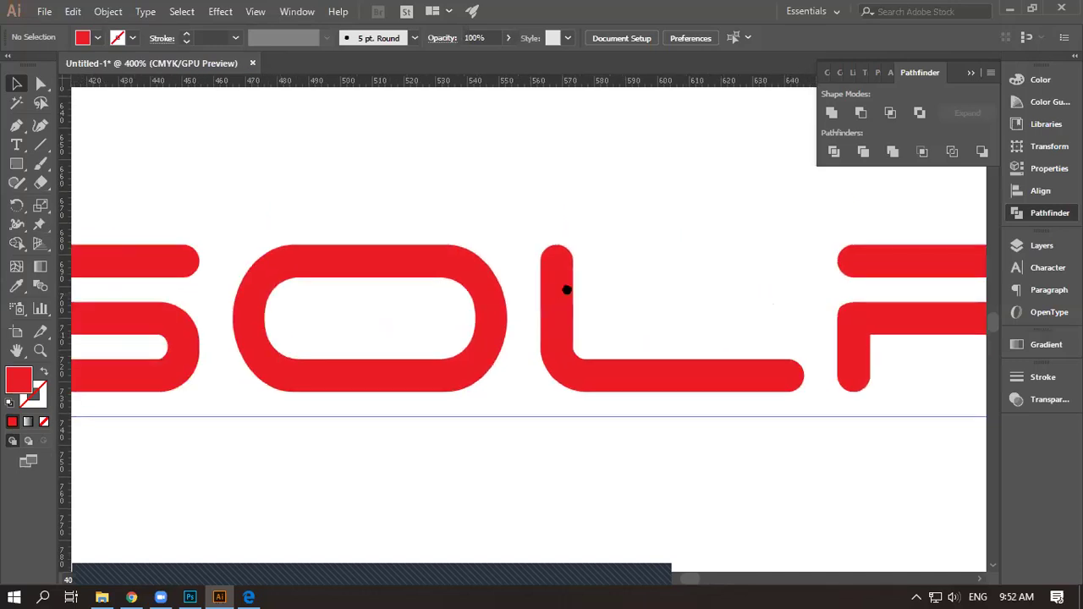
pyautogui.click(16, 165)
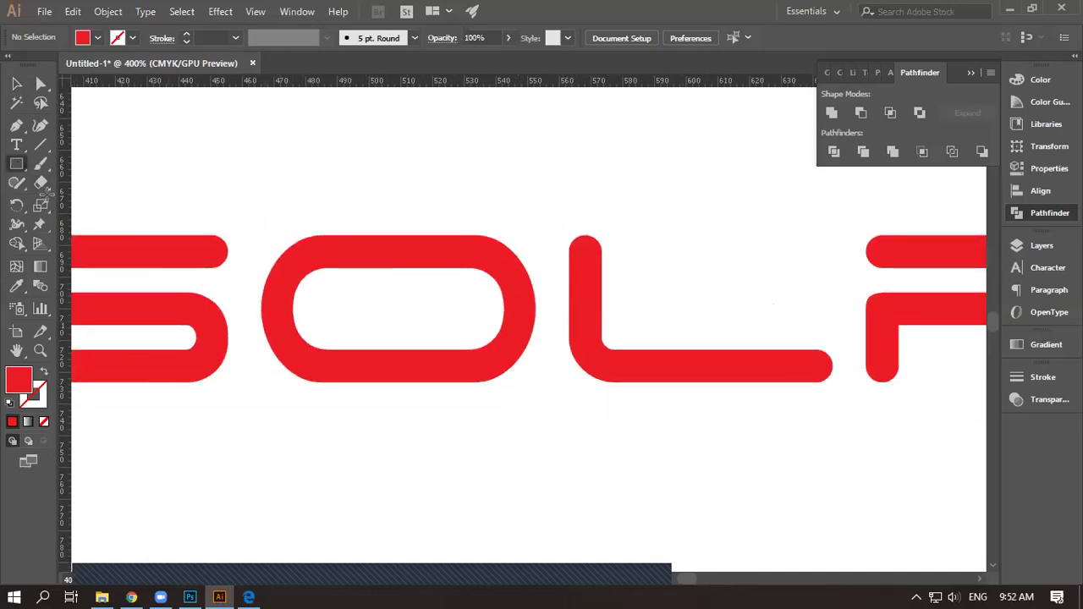
pyautogui.moveTo(294, 265); pyautogui.dragTo(502, 354)
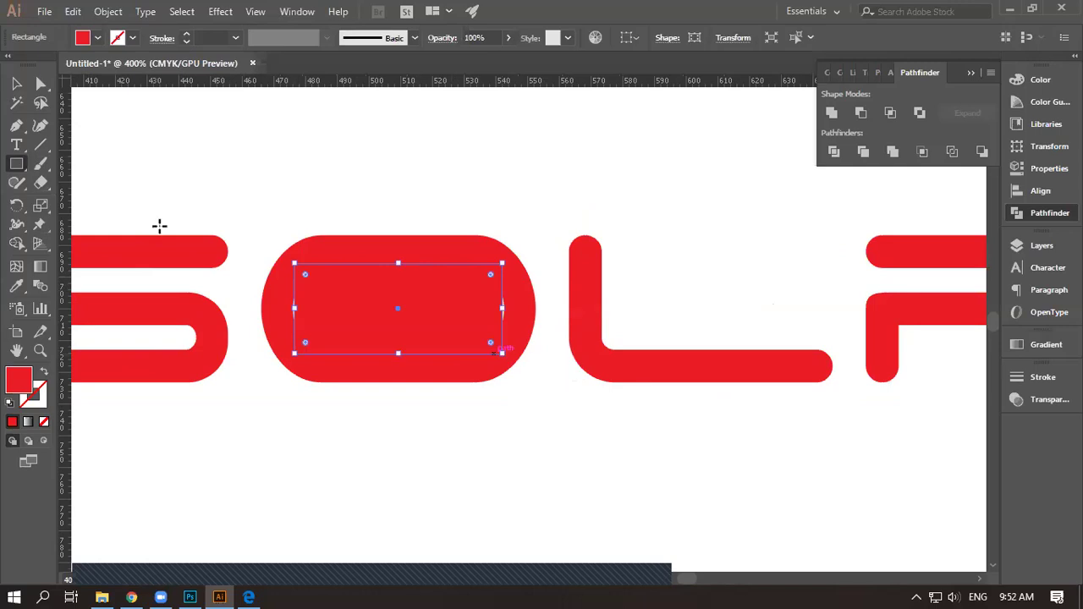
pyautogui.click(97, 39)
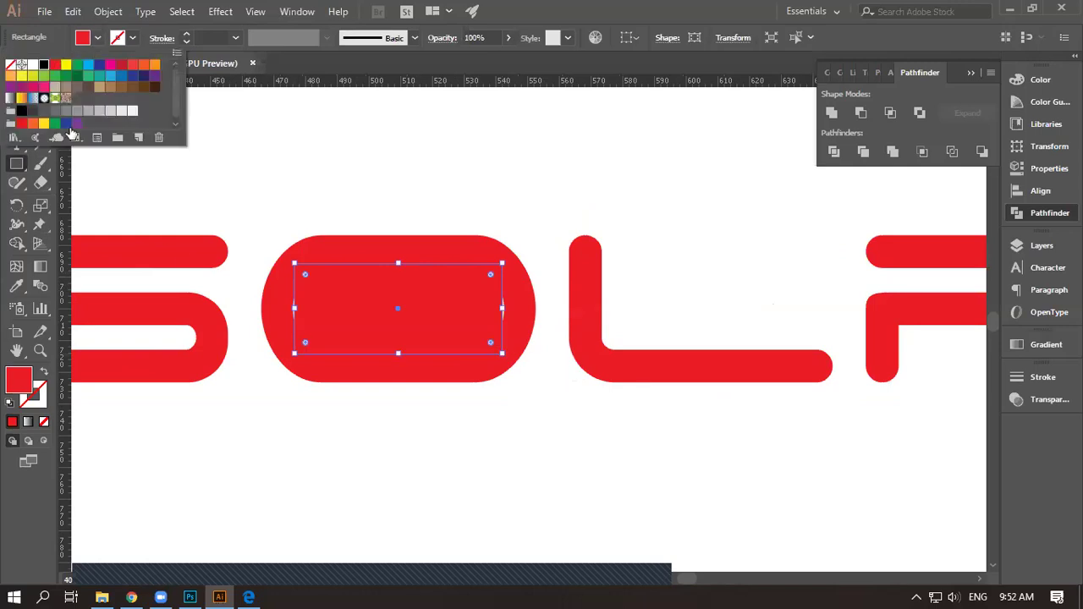
pyautogui.click(44, 64)
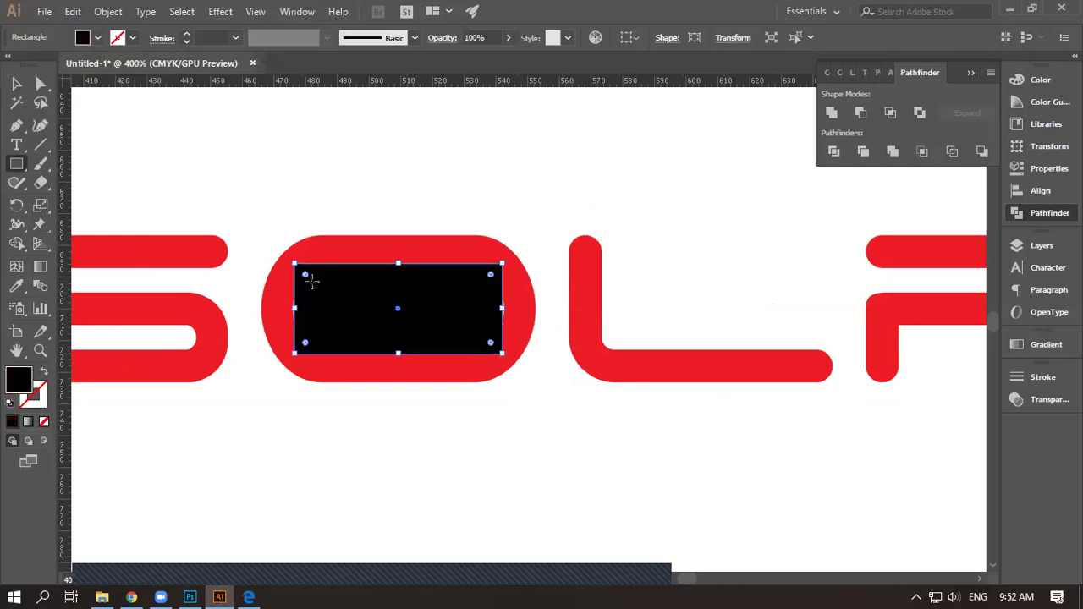
# Fully round the black rectangle's corners, narrow it from both sides, and discard the shape
pyautogui.moveTo(305, 275); pyautogui.dragTo(351, 306)
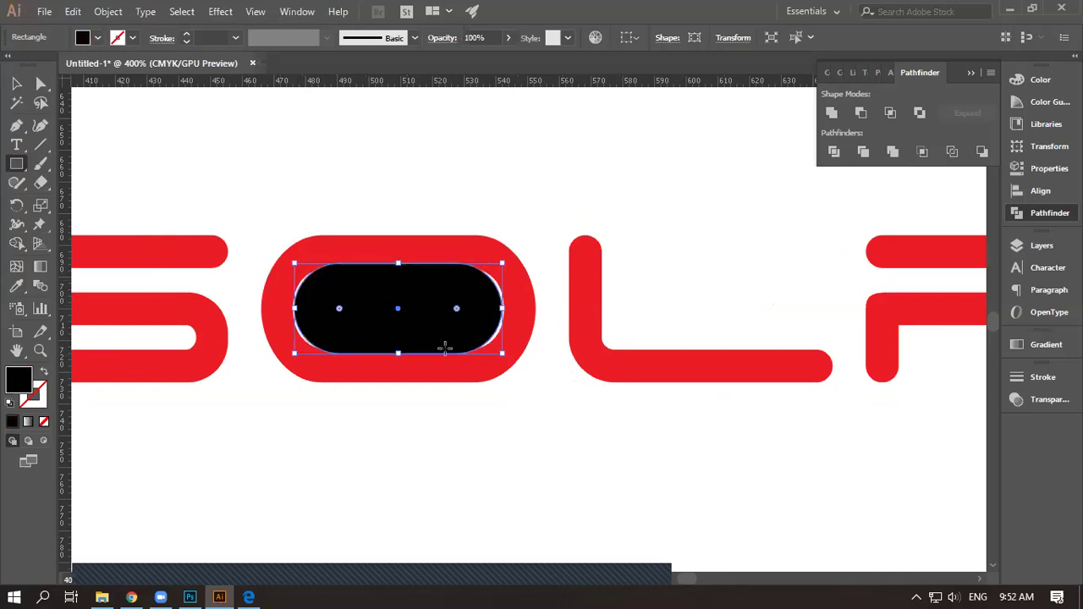
pyautogui.moveTo(398, 357)
pyautogui.mouseDown()
pyautogui.moveTo(396, 339)
pyautogui.moveTo(398, 352)
pyautogui.mouseUp()
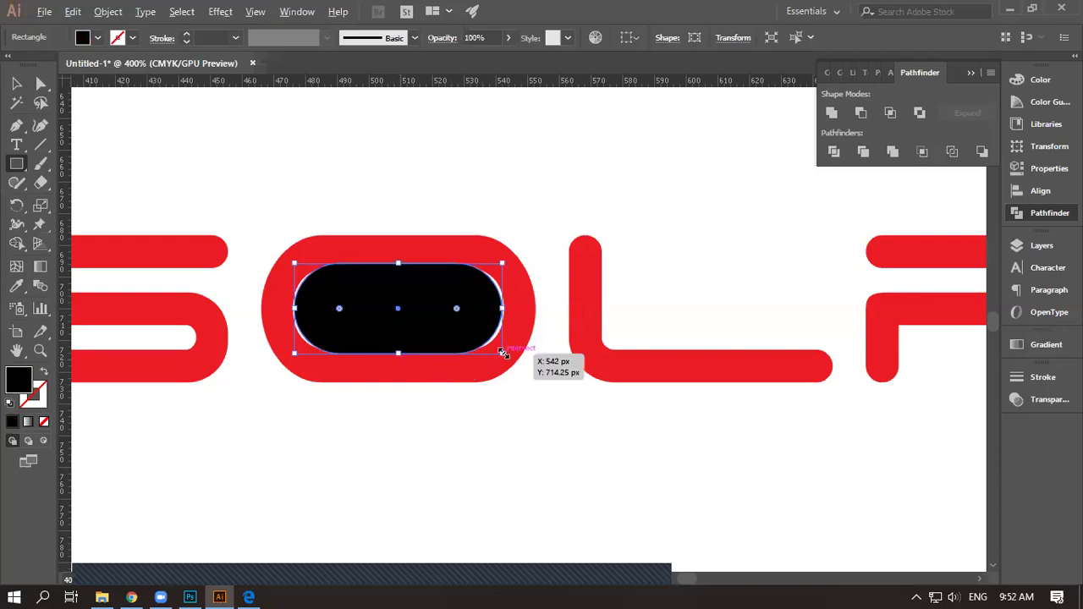
pyautogui.moveTo(504, 352); pyautogui.dragTo(495, 346)
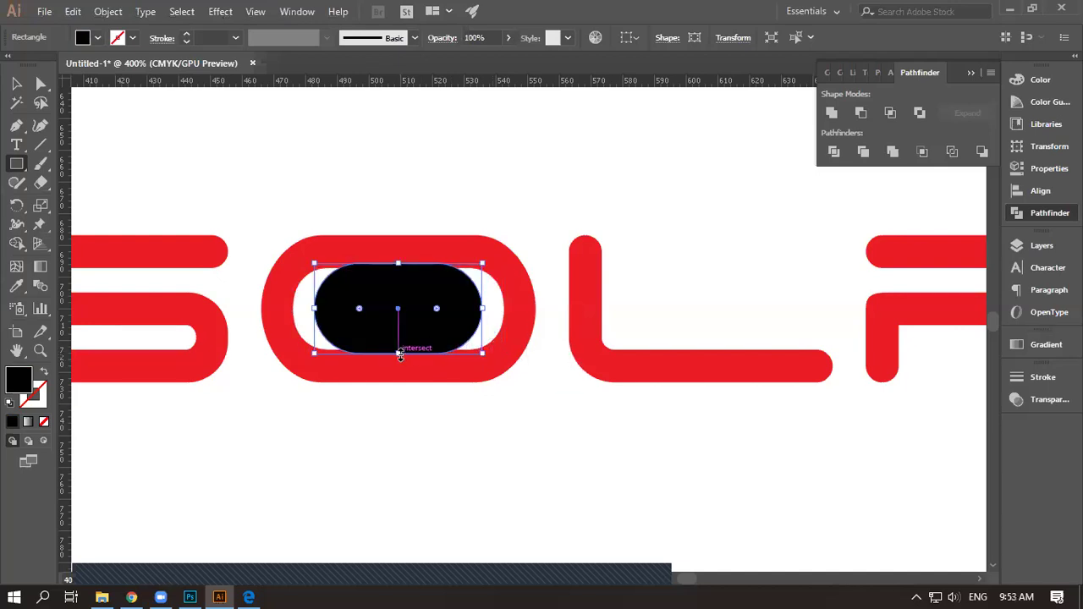
pyautogui.press('Delete')
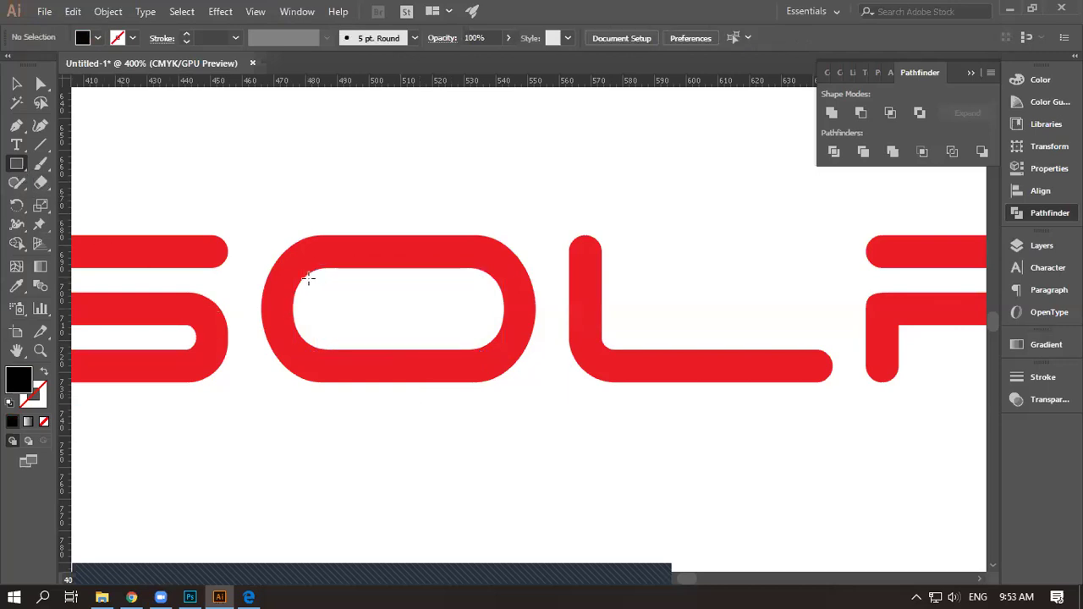
# Draw a black rectangle about 56 by 18.5 px inside the letter O and round its corners fully
pyautogui.moveTo(309, 279); pyautogui.dragTo(484, 337)
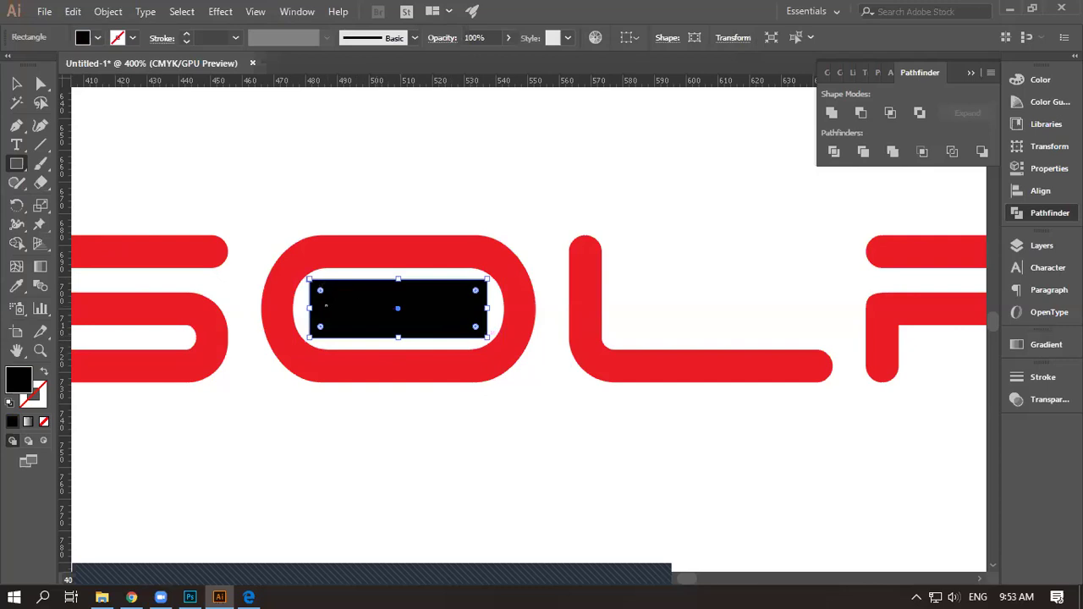
pyautogui.moveTo(325, 296); pyautogui.dragTo(346, 305)
pyautogui.click(435, 189)
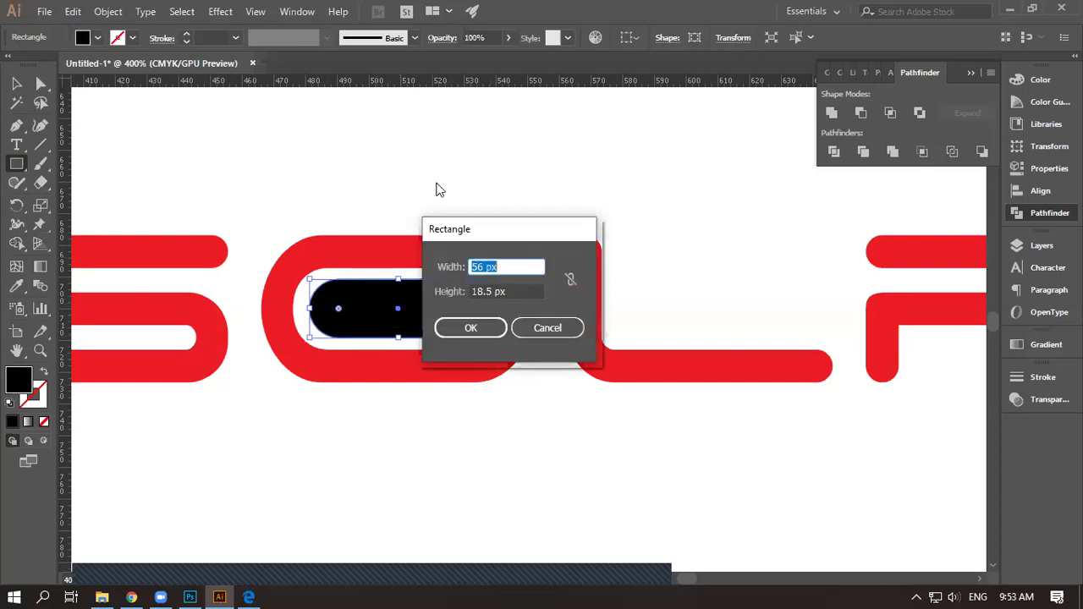
pyautogui.click(533, 330)
pyautogui.click(16, 83)
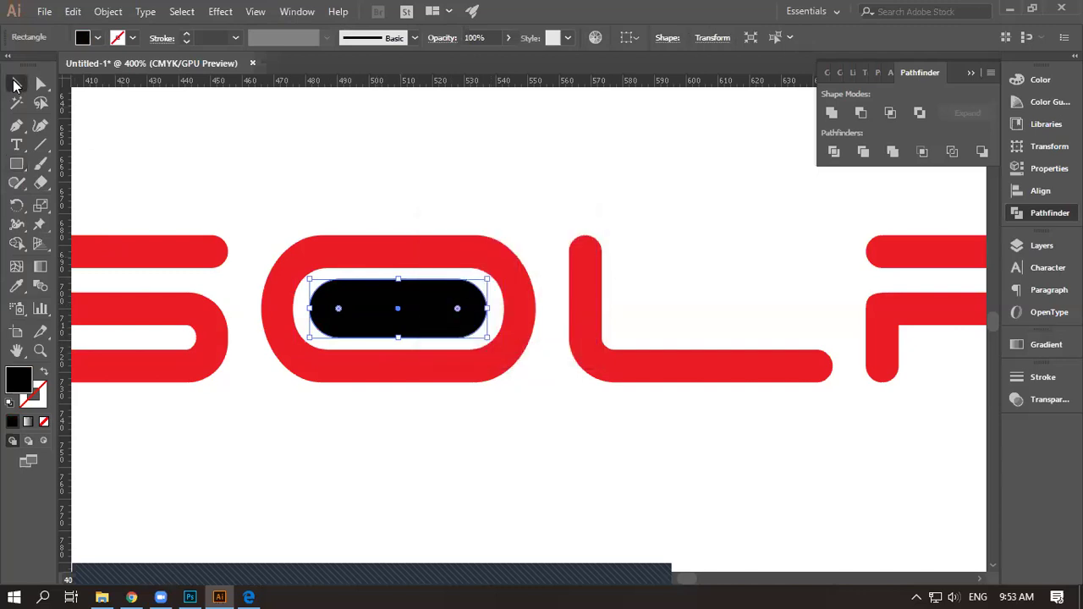
pyautogui.click(274, 173)
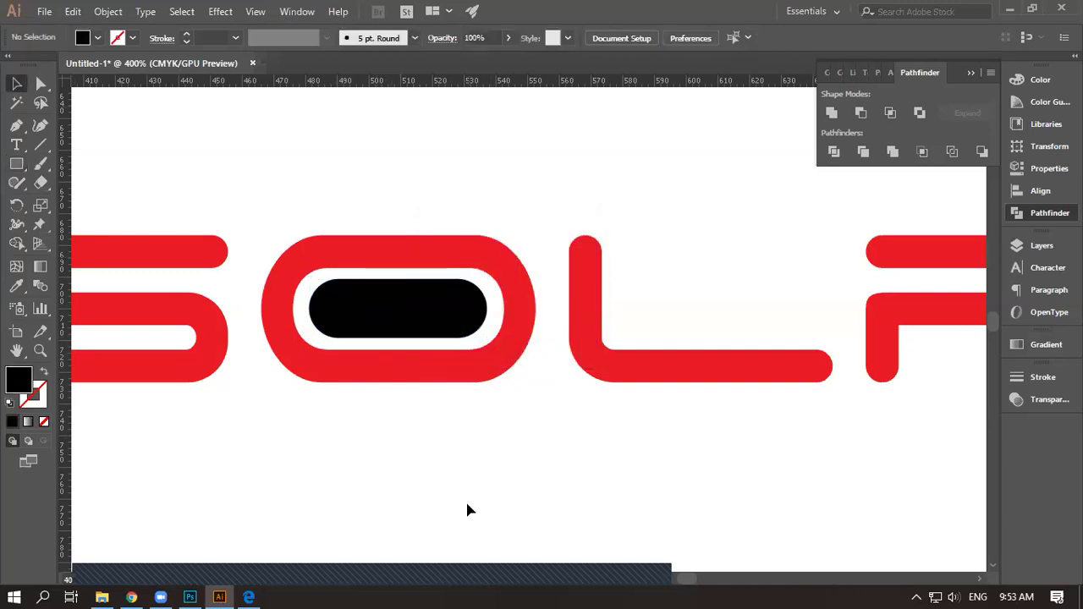
# Shift the black pill inside the letter O down about 1 px, and select the GOLF WURX text
pyautogui.hotkey('ctrl', '-')
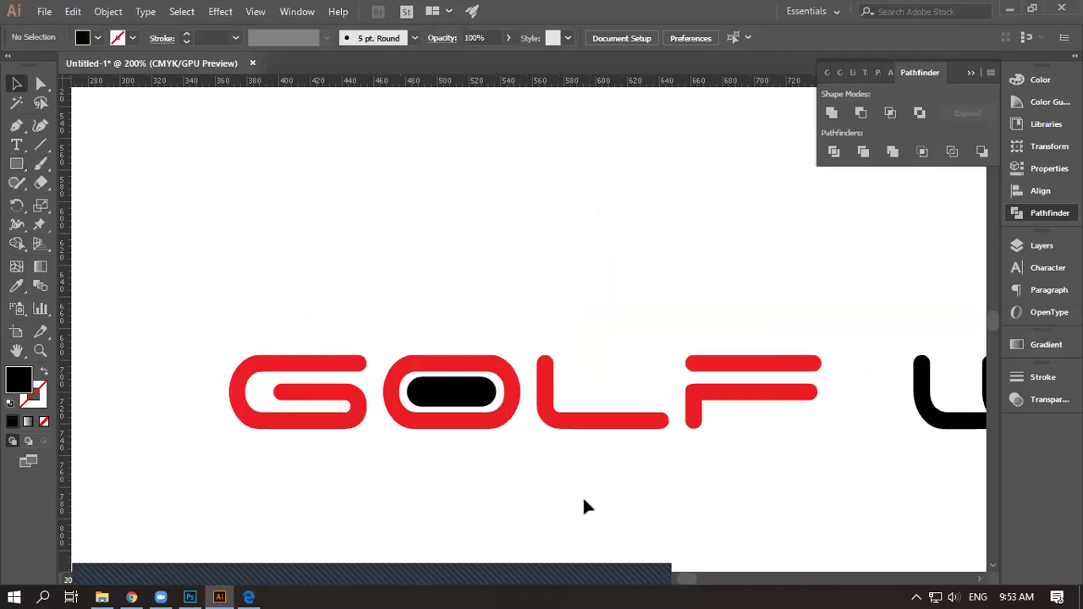
pyautogui.scroll(3, 364, 409)
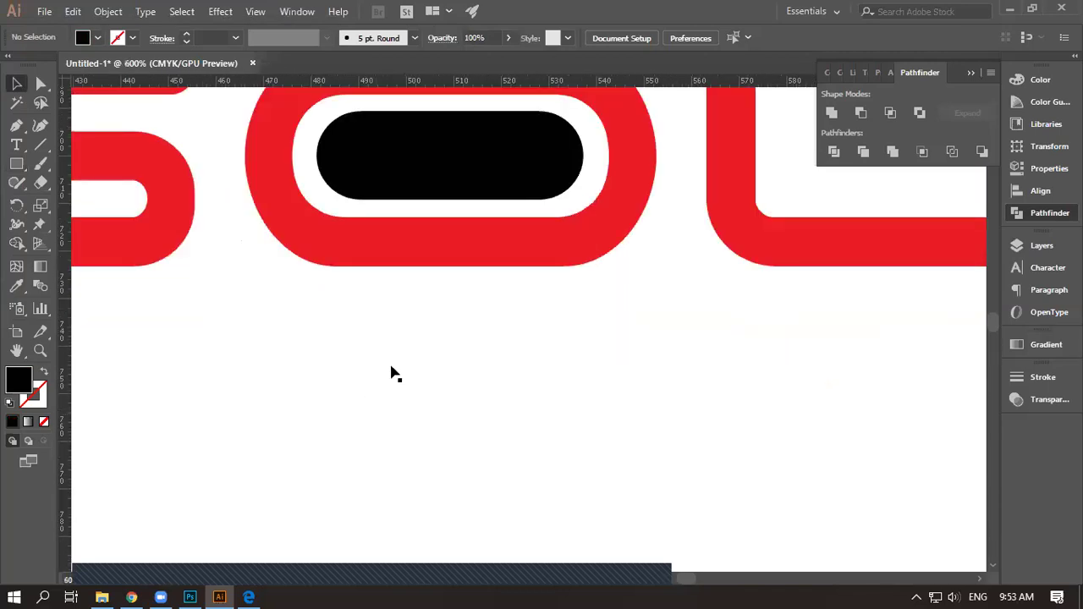
pyautogui.scroll(3, 375, 452)
pyautogui.click(385, 311)
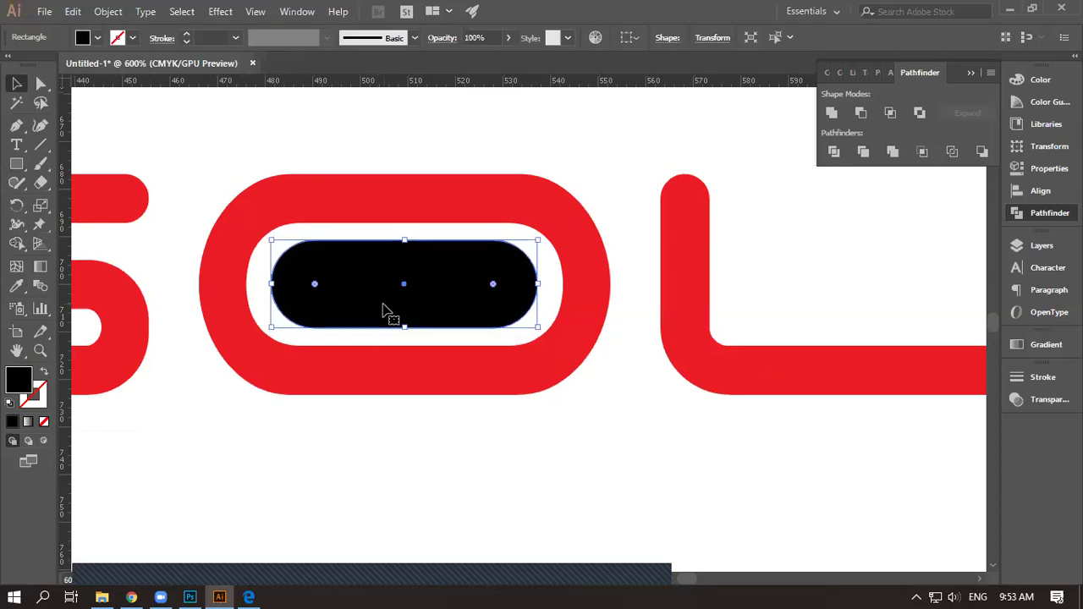
pyautogui.moveTo(452, 285); pyautogui.dragTo(455, 297)
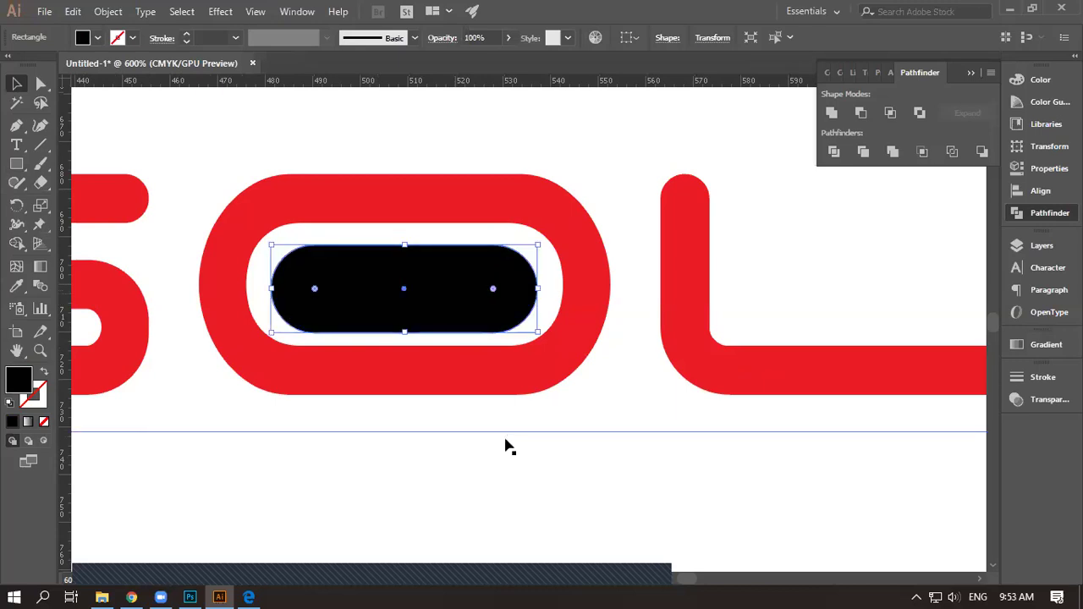
pyautogui.scroll(1, 449, 410)
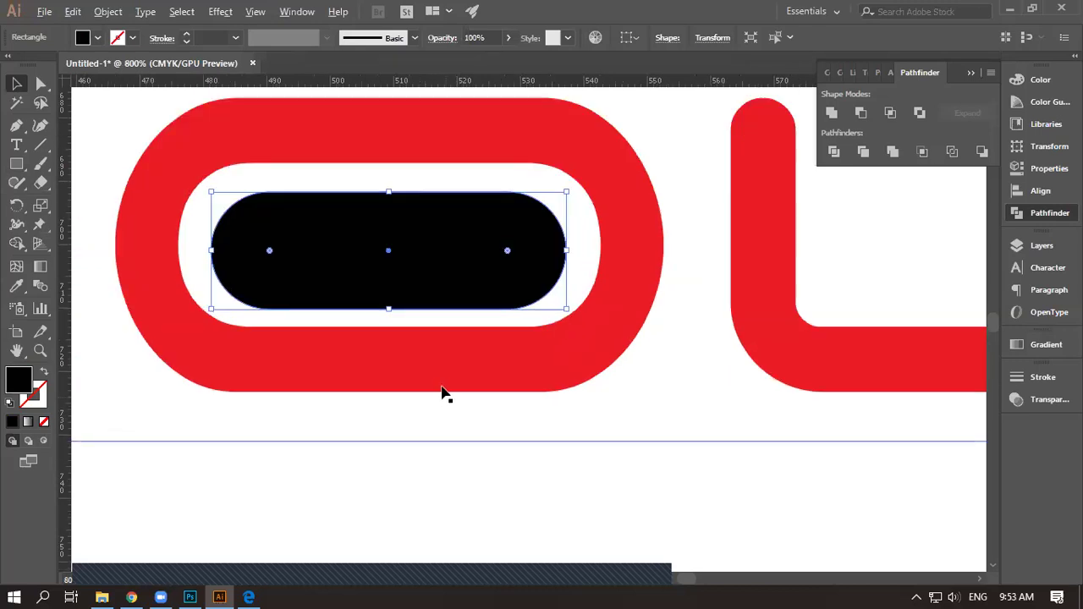
pyautogui.click(394, 317)
pyautogui.moveTo(447, 268); pyautogui.dragTo(447, 265)
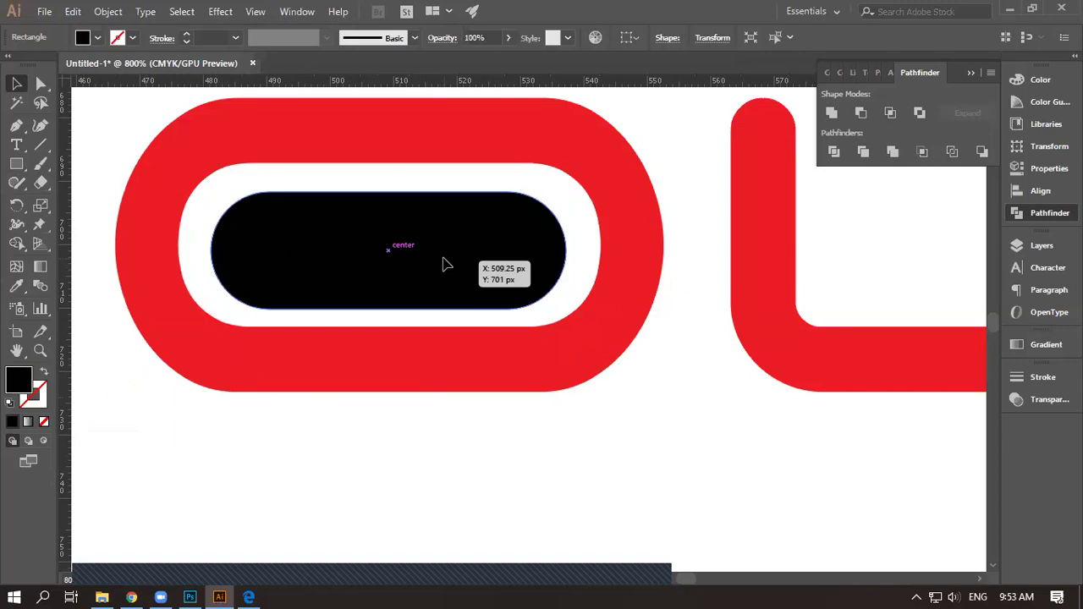
pyautogui.click(505, 440)
pyautogui.scroll(-1, 505, 436)
pyautogui.scroll(-3, 505, 436)
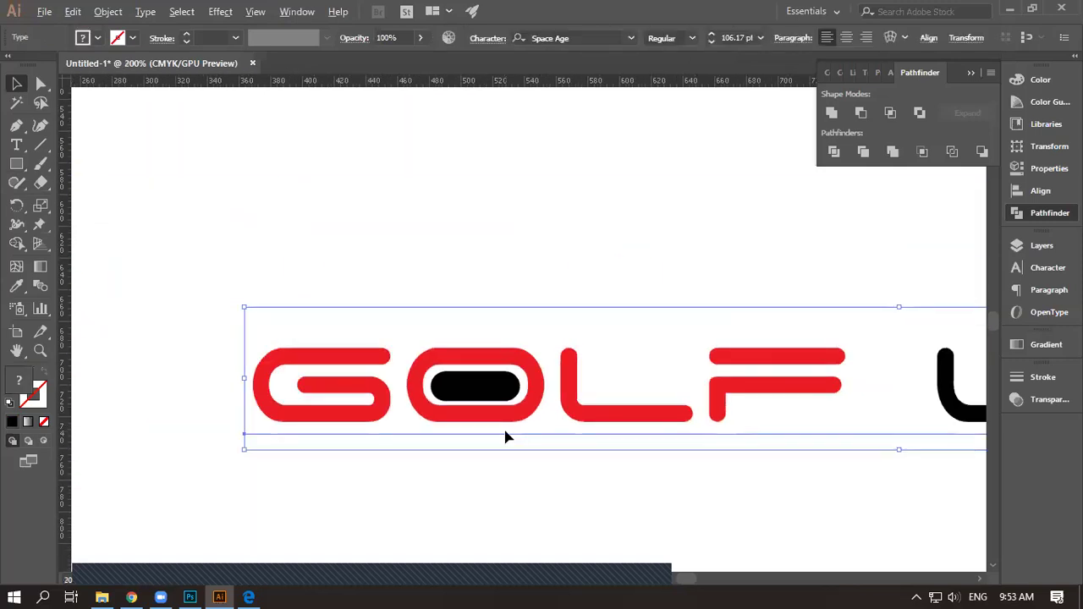
# Place a horizontal guide just below the top of the U in WURX and draw a rectangle about 58 by 29 px inside the letter
pyautogui.moveTo(558, 459); pyautogui.dragTo(212, 402)
pyautogui.scroll(2, 212, 402)
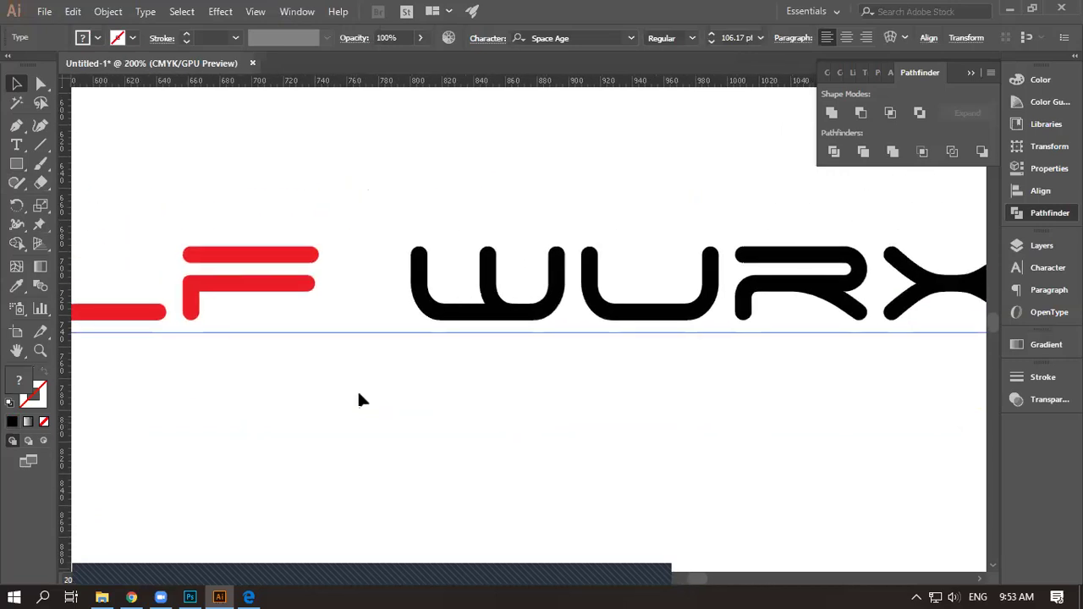
pyautogui.moveTo(476, 387); pyautogui.dragTo(435, 402)
pyautogui.press('m')
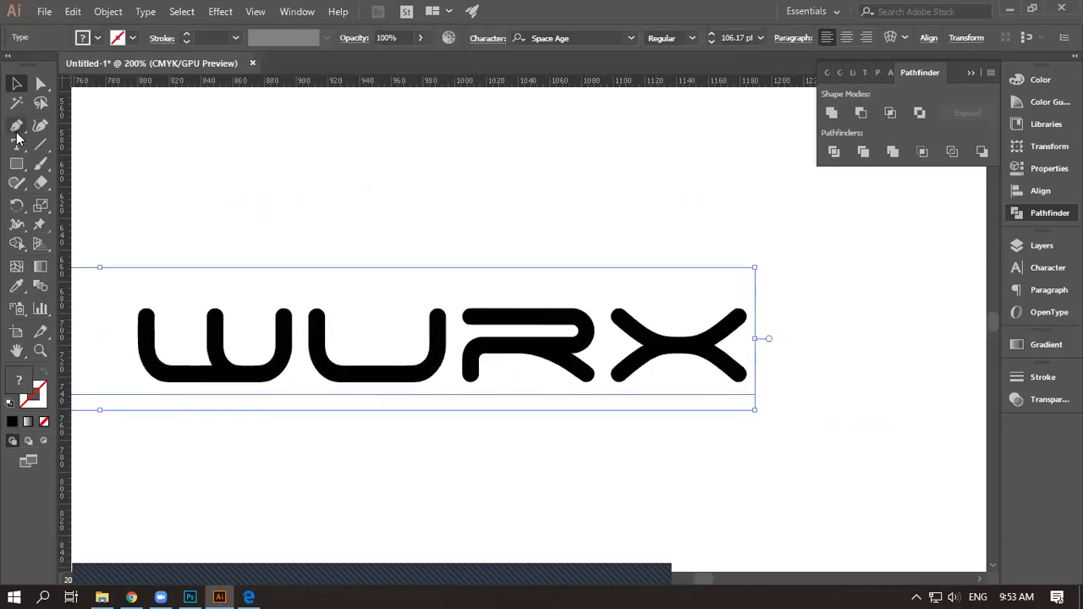
pyautogui.hotkey('ctrl', 'shift', 'a')
pyautogui.keyDown('alt'); pyautogui.scroll(3, 152, 292); pyautogui.keyUp('alt')
pyautogui.moveTo(435, 243); pyautogui.dragTo(232, 249)
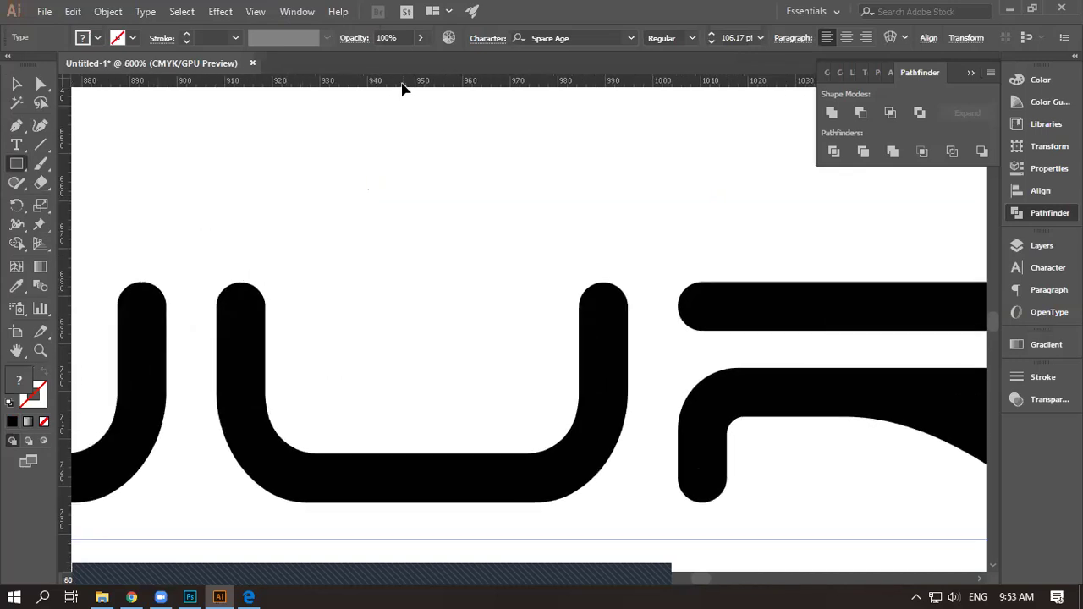
pyautogui.moveTo(405, 111); pyautogui.dragTo(438, 299)
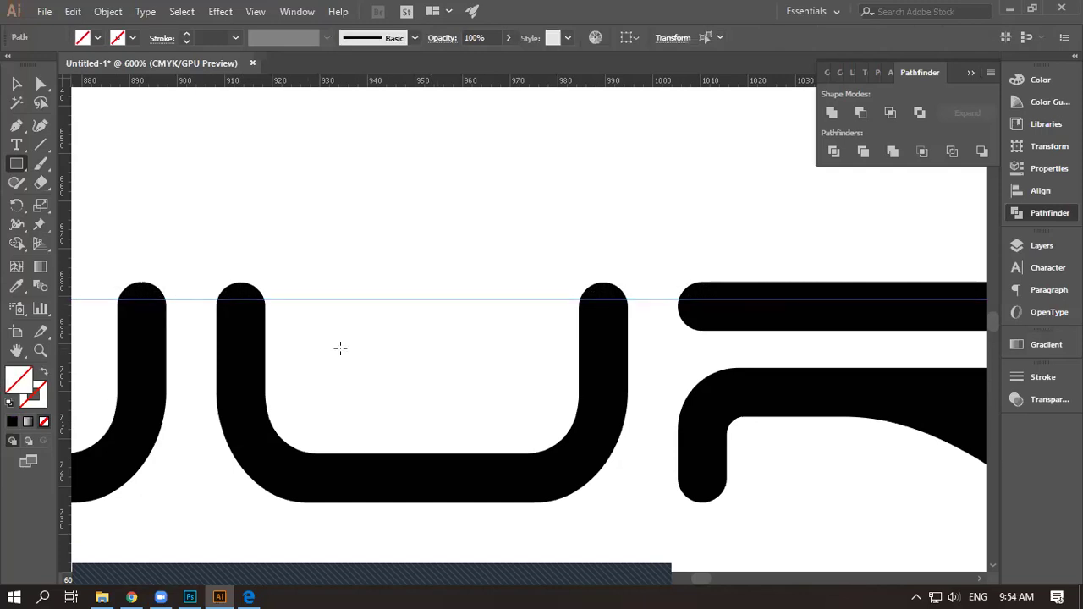
pyautogui.moveTo(275, 299)
pyautogui.mouseDown()
pyautogui.moveTo(482, 407)
pyautogui.moveTo(571, 416)
pyautogui.moveTo(555, 414)
pyautogui.moveTo(552, 438)
pyautogui.mouseUp()
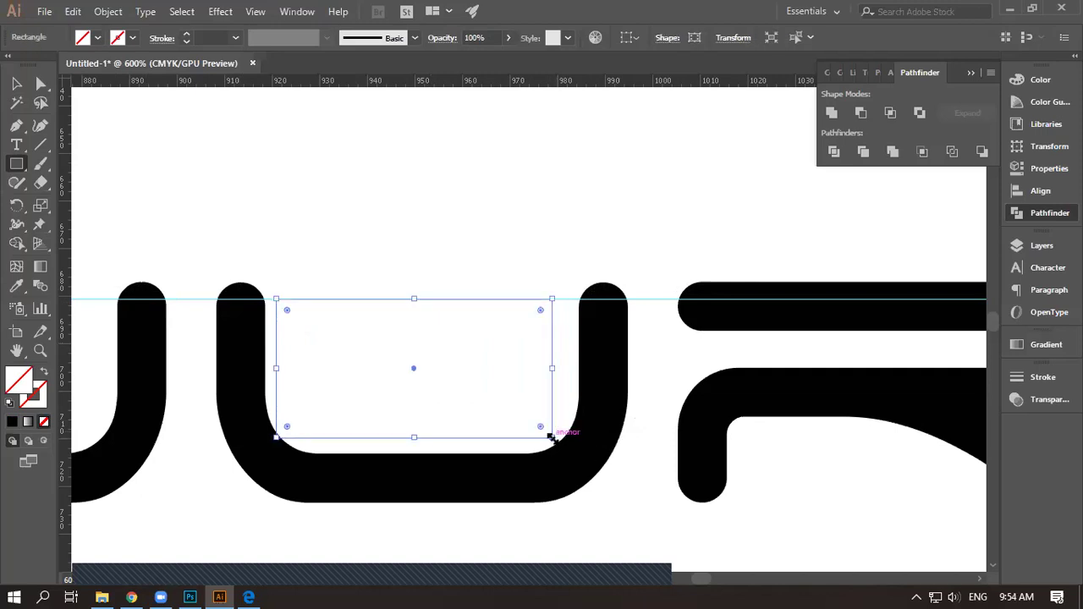
# Centre the rectangle horizontally between the two stems of the U and fill it with red
pyautogui.press('Right')
pyautogui.press('Right')
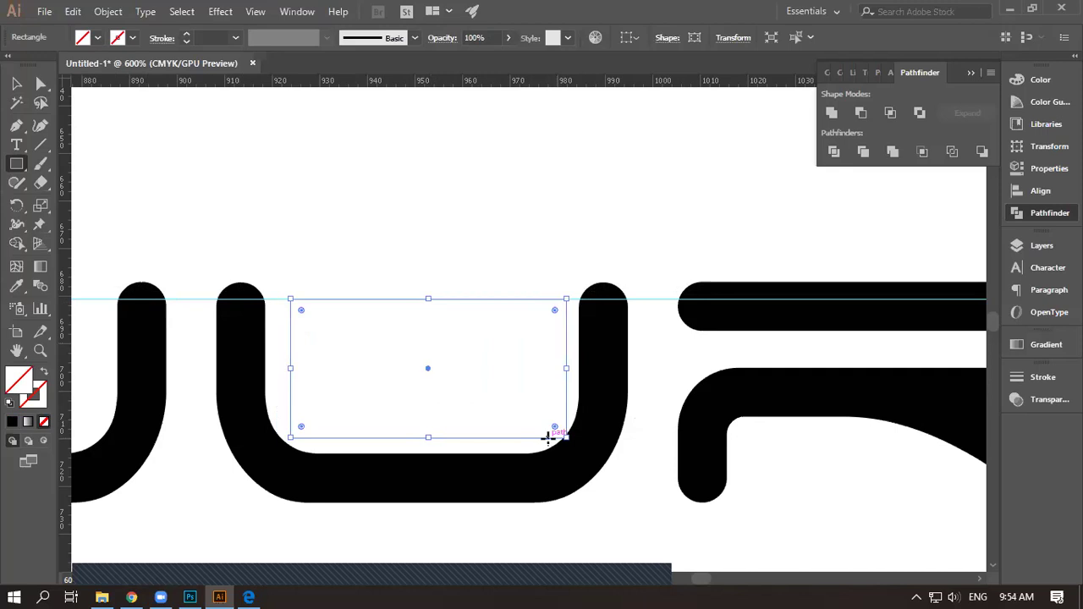
pyautogui.press('Left')
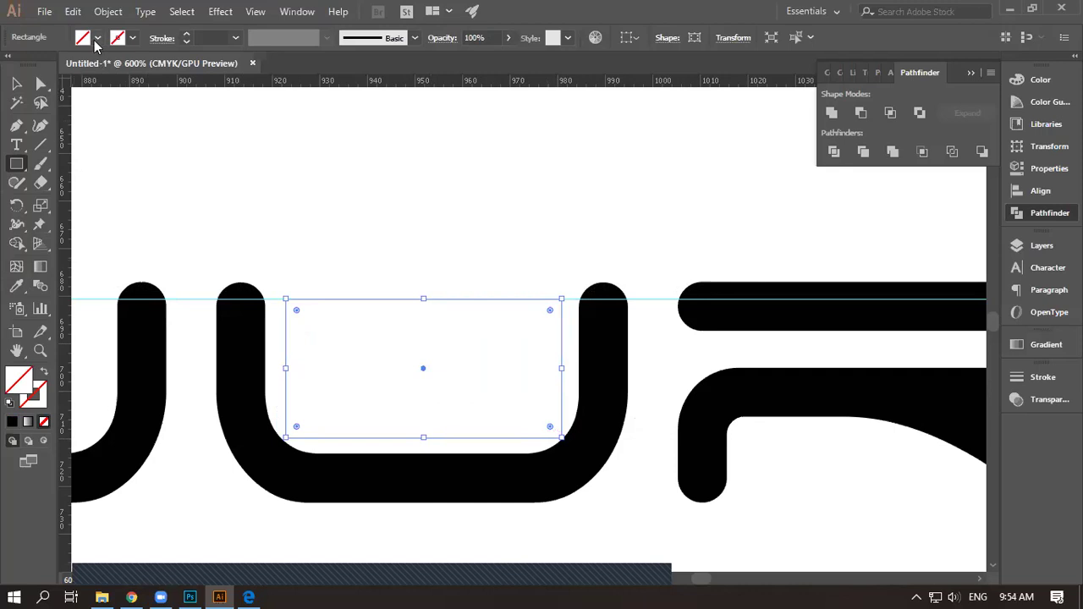
pyautogui.click(97, 38)
pyautogui.click(55, 66)
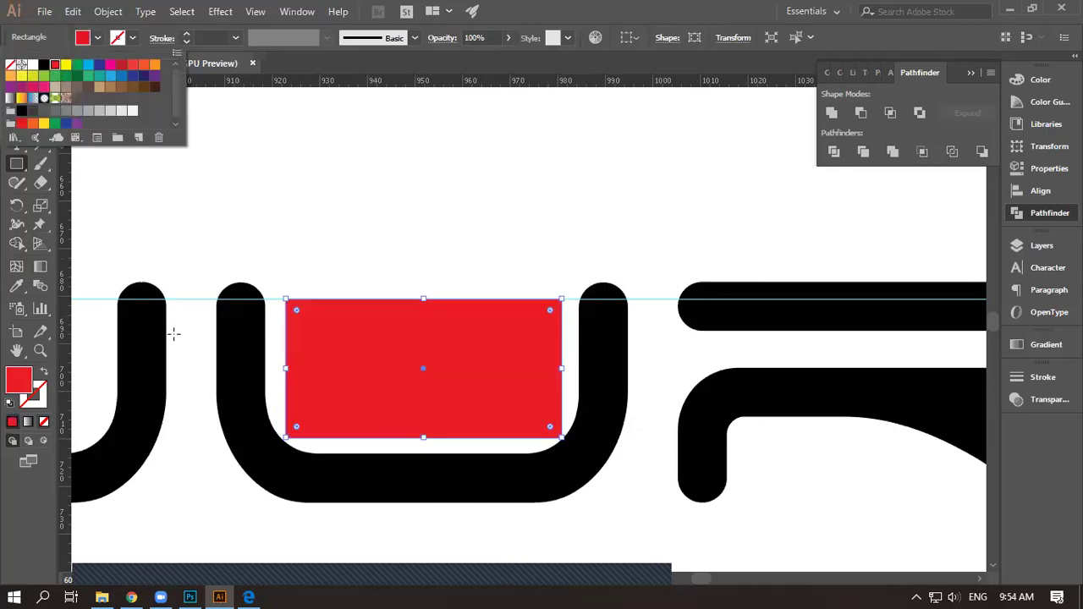
pyautogui.click(291, 432)
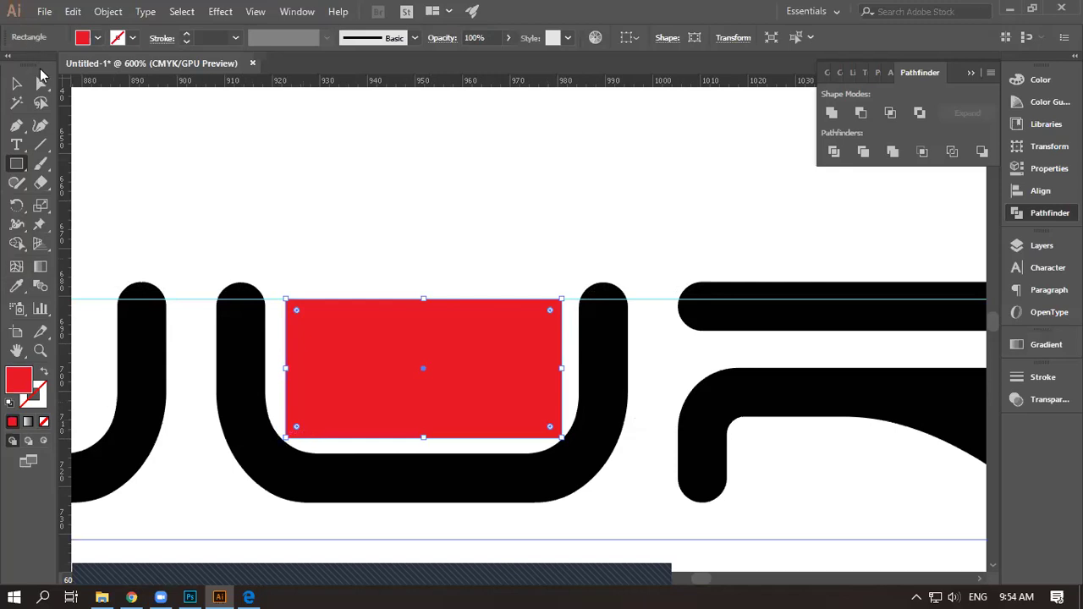
# Round the two bottom corners of the red rectangle to follow the inner curve of the U
pyautogui.click(41, 83)
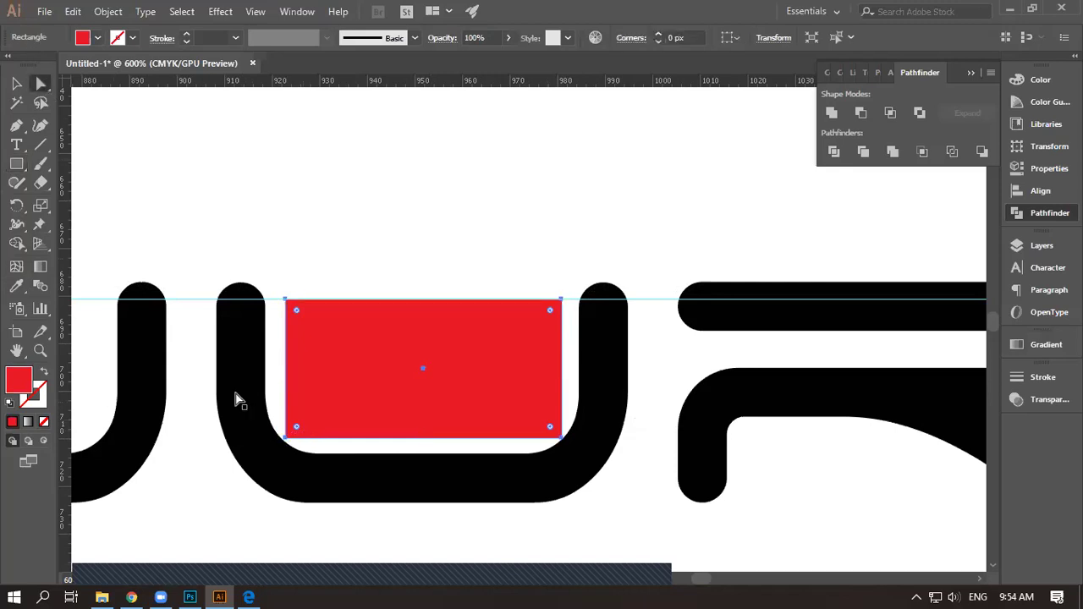
pyautogui.click(285, 439)
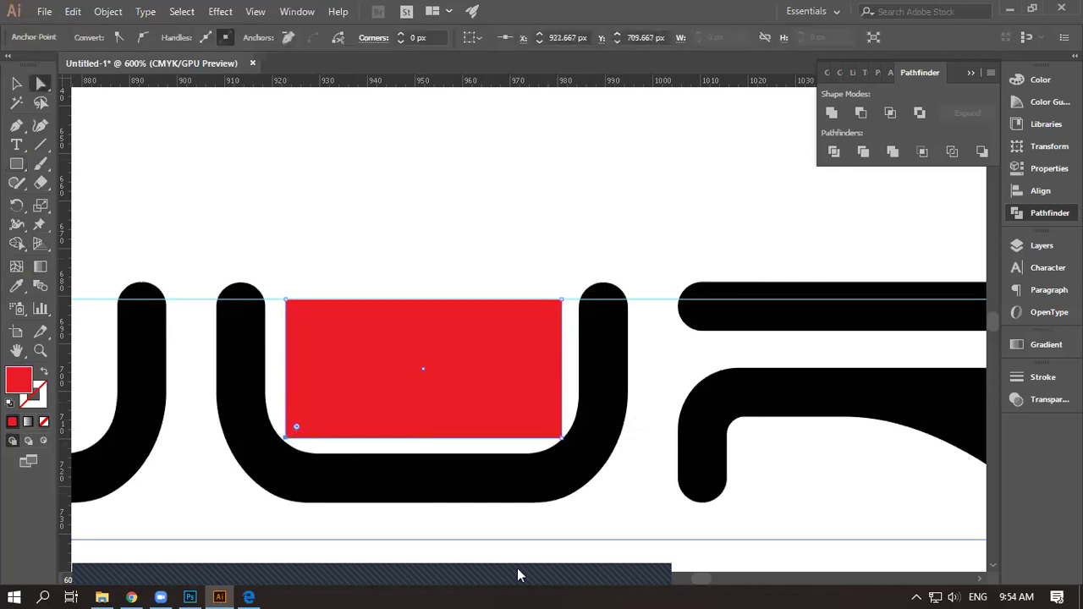
pyautogui.keyDown('shift'); pyautogui.click(561, 439); pyautogui.keyUp('shift')
pyautogui.moveTo(294, 423); pyautogui.dragTo(339, 382)
pyautogui.click(378, 246)
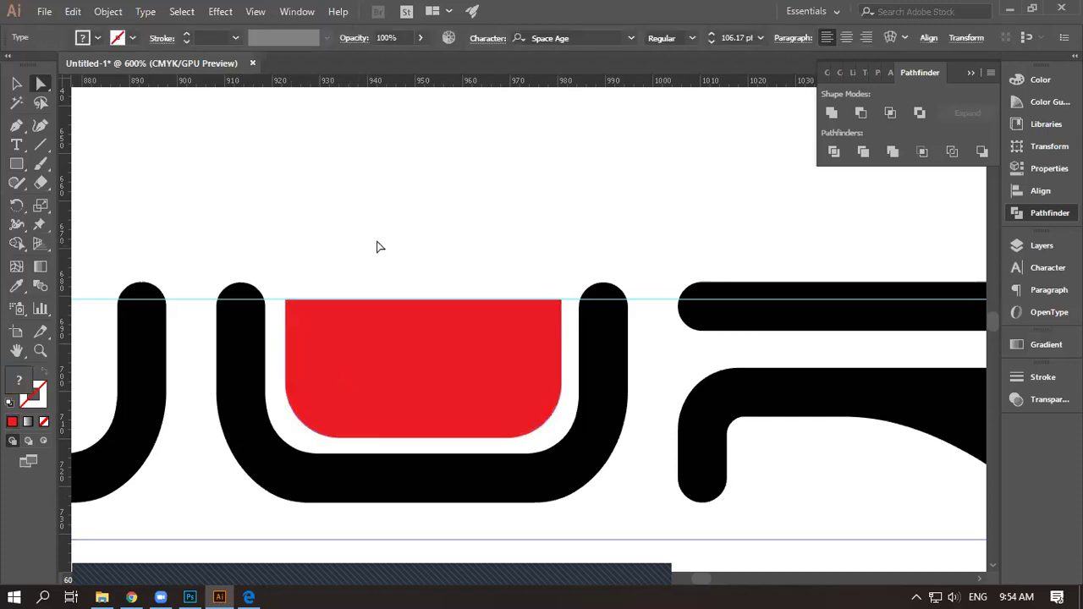
# Delete the horizontal guide that crosses the upper part of the WURX letters
pyautogui.scroll(-4, 380, 228)
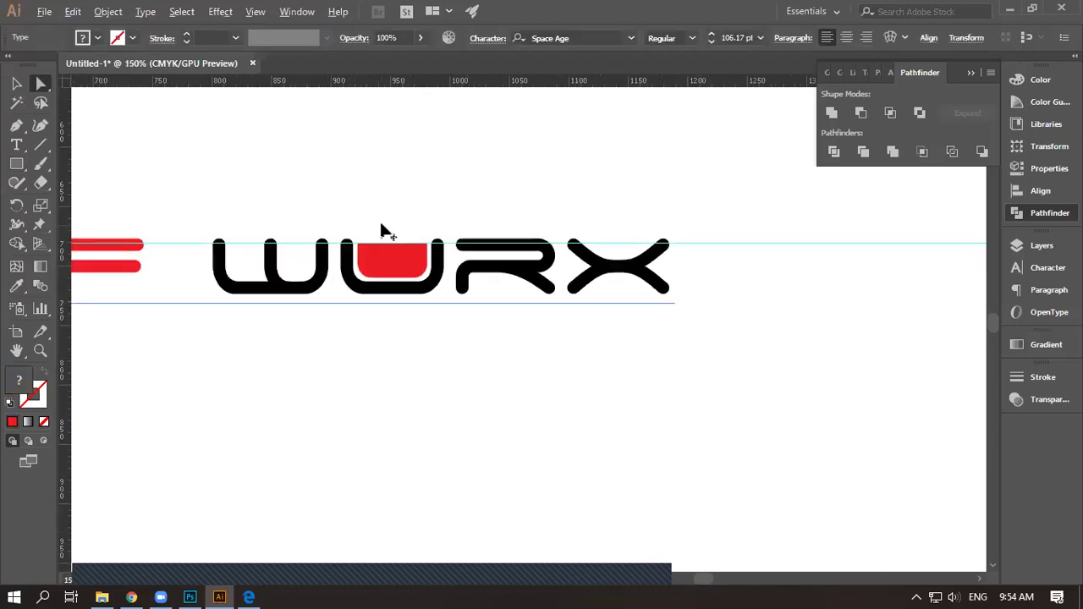
pyautogui.click(807, 243)
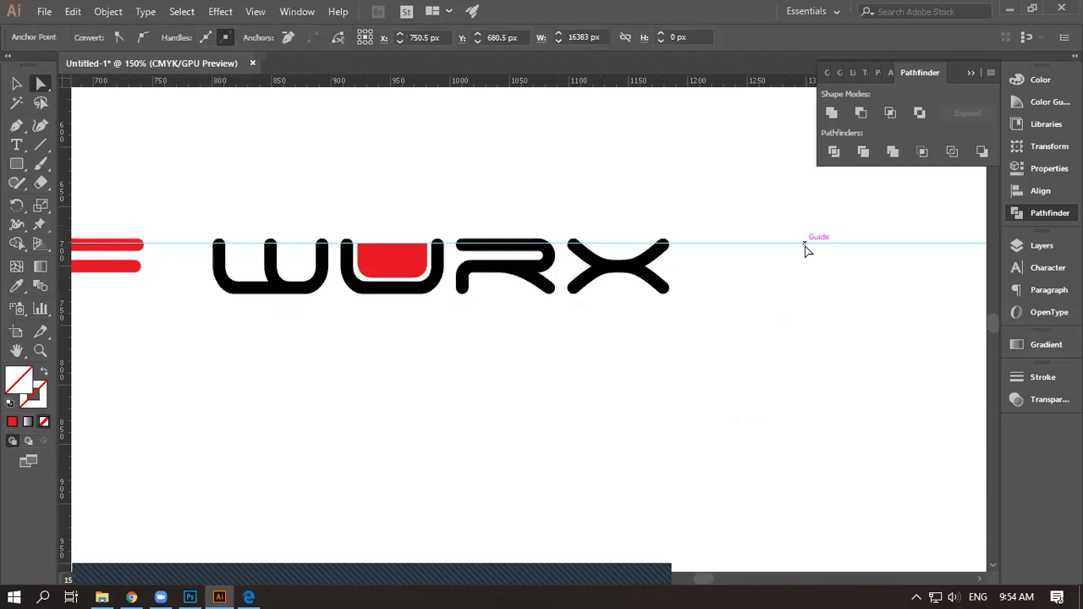
pyautogui.press('Delete')
pyautogui.scroll(-1, 351, 405)
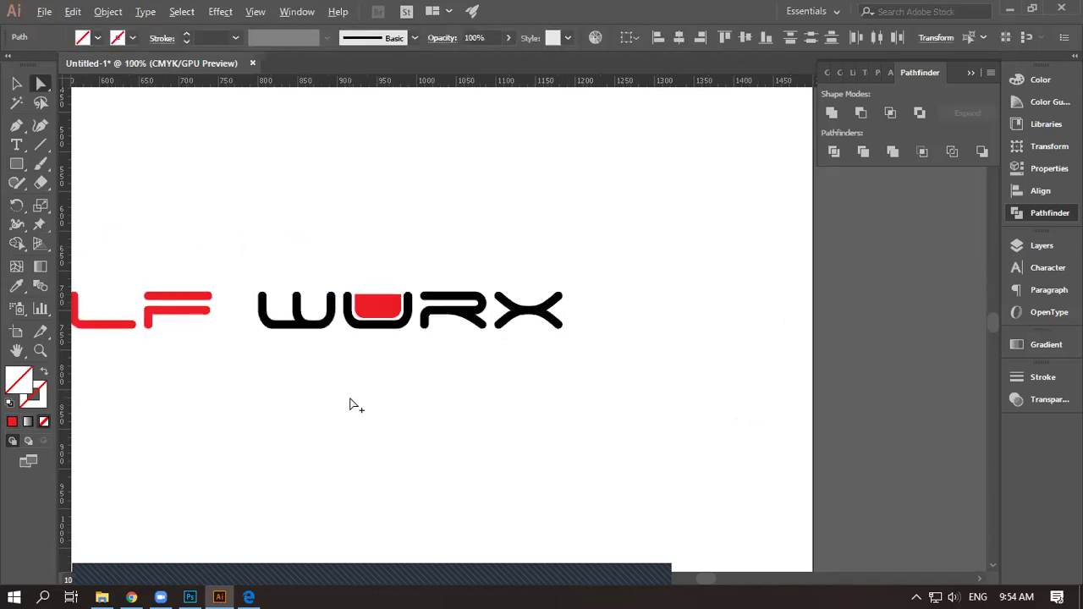
pyautogui.scroll(-1, 350, 404)
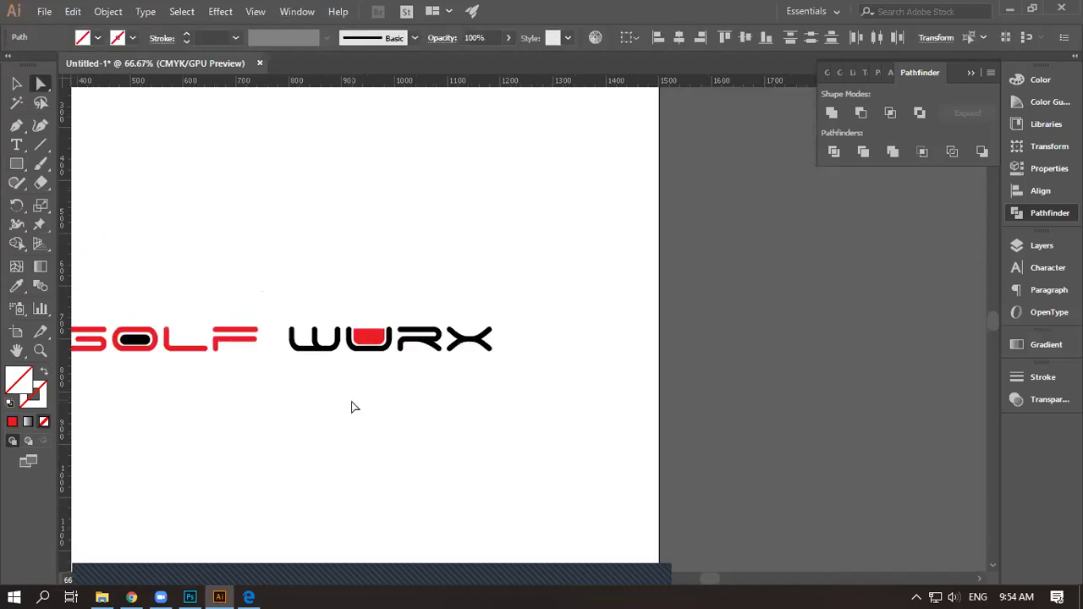
# Place a horizontal guide flush with the top of the U in WURX
pyautogui.scroll(4, 350, 405)
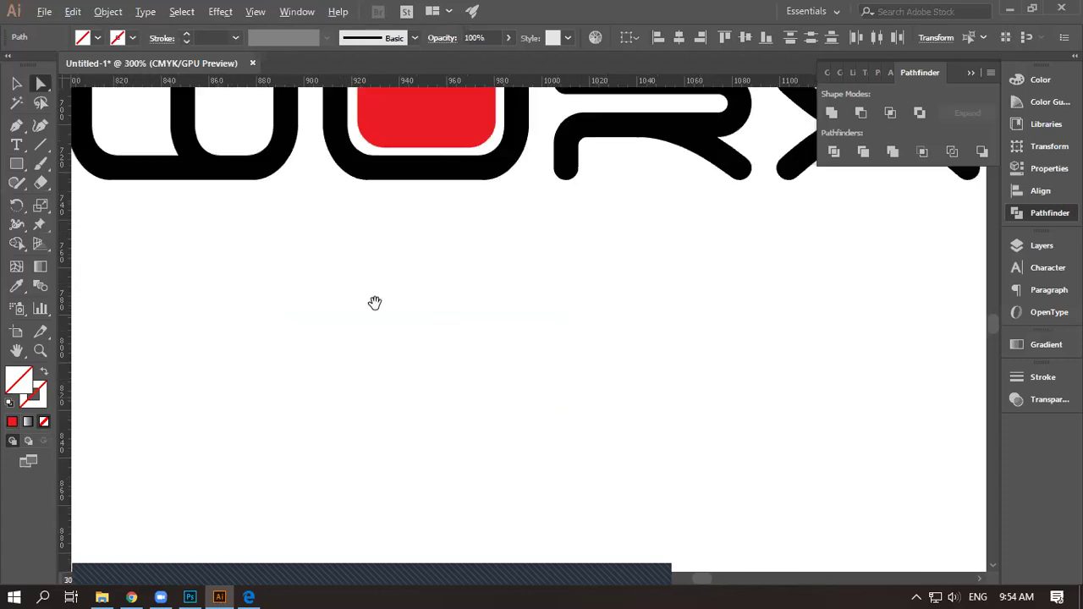
pyautogui.moveTo(375, 302); pyautogui.dragTo(372, 484)
pyautogui.scroll(3, 424, 353)
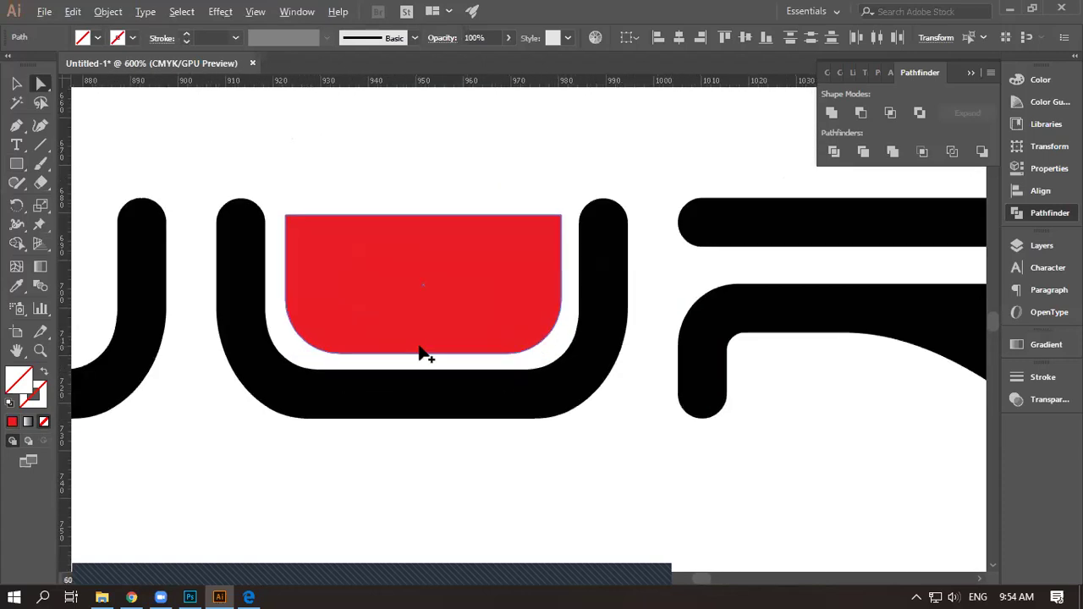
pyautogui.moveTo(470, 243); pyautogui.dragTo(484, 367)
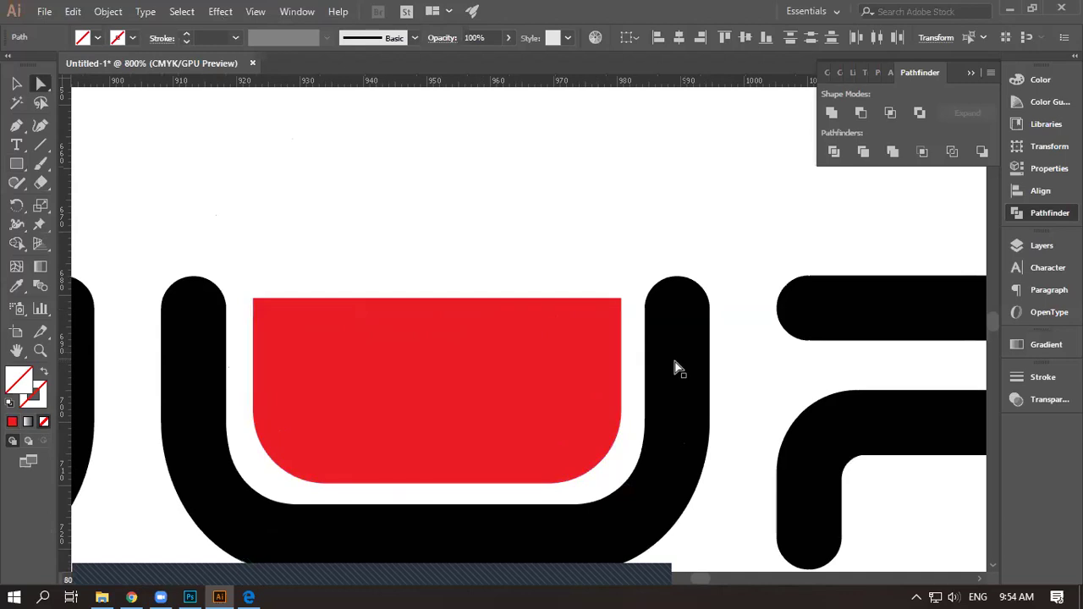
pyautogui.click(688, 365)
pyautogui.moveTo(493, 81); pyautogui.dragTo(520, 276)
# Stretch the red shape's top edge up to the guide so it is level with the tops of the U's stems
pyautogui.click(484, 377)
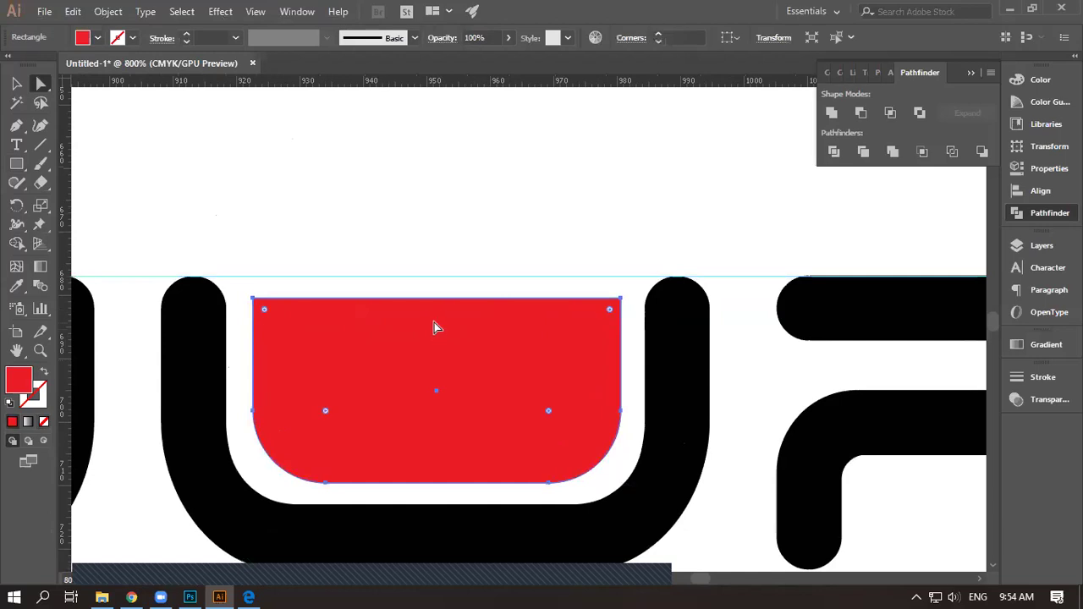
pyautogui.click(16, 83)
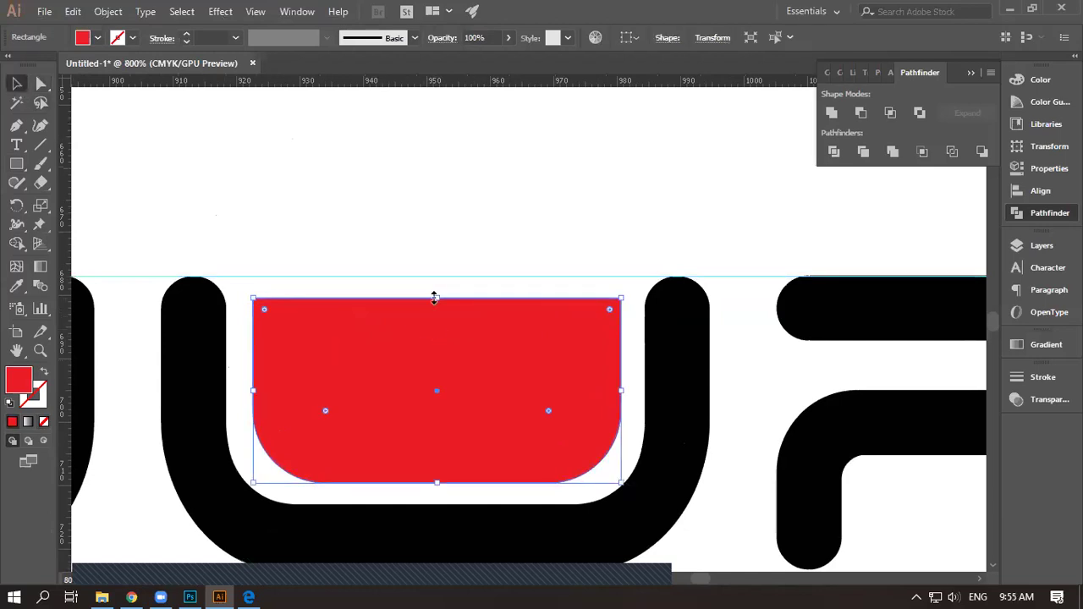
pyautogui.moveTo(435, 298); pyautogui.dragTo(435, 275)
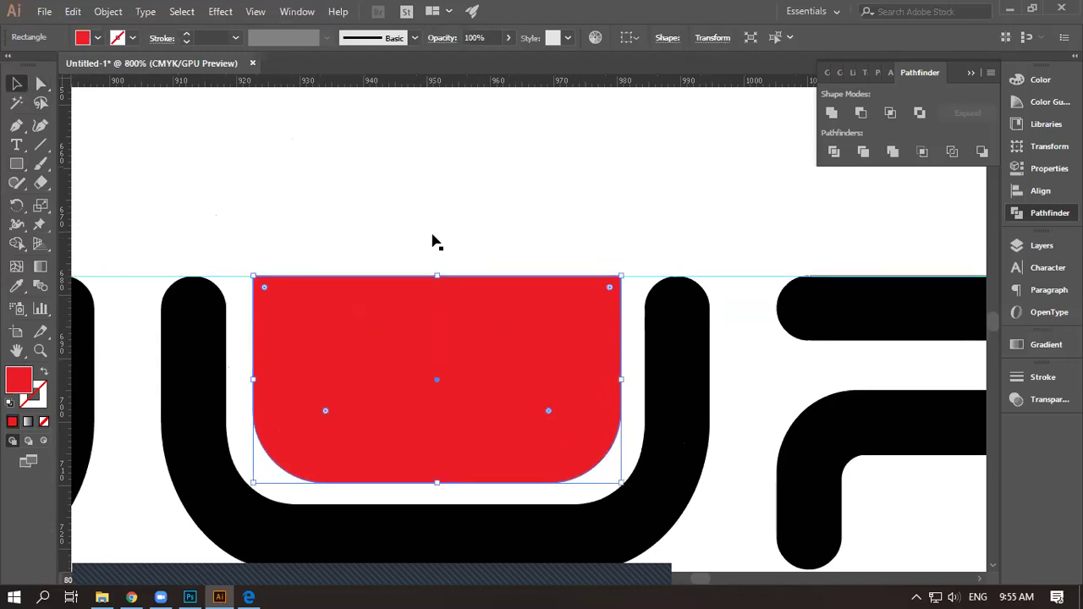
pyautogui.click(358, 399)
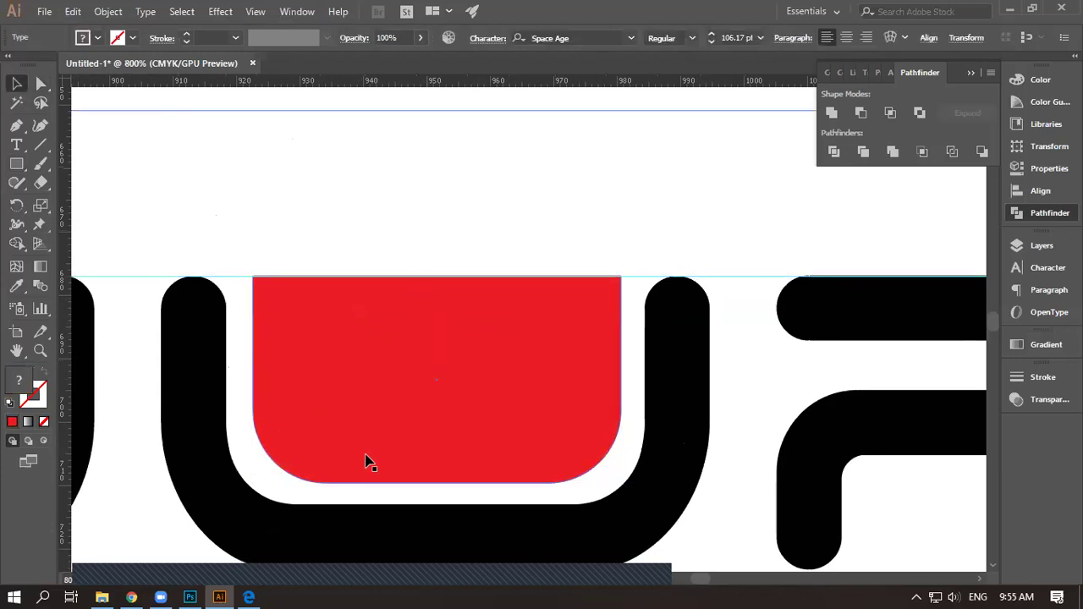
# Round the two top corners of the red shape inside the U to about 2.17 px
pyautogui.click(372, 347)
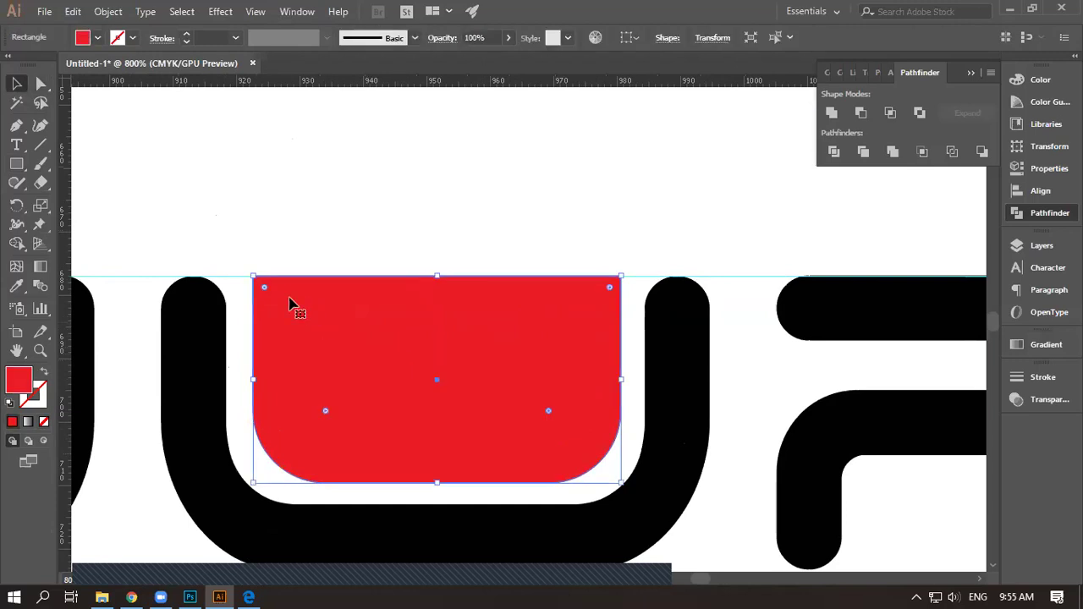
pyautogui.click(40, 83)
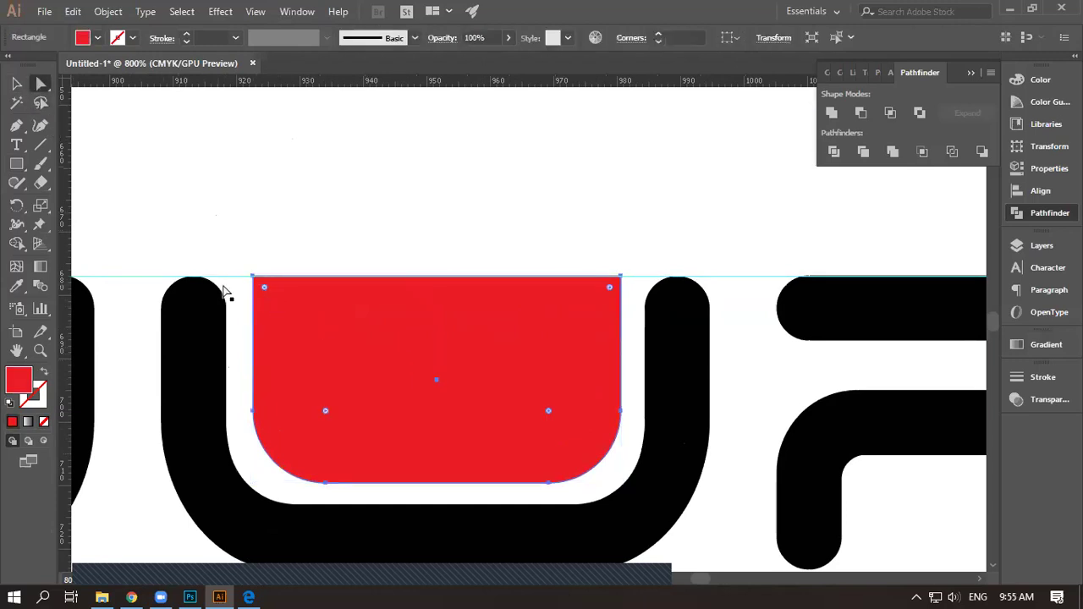
pyautogui.click(252, 276)
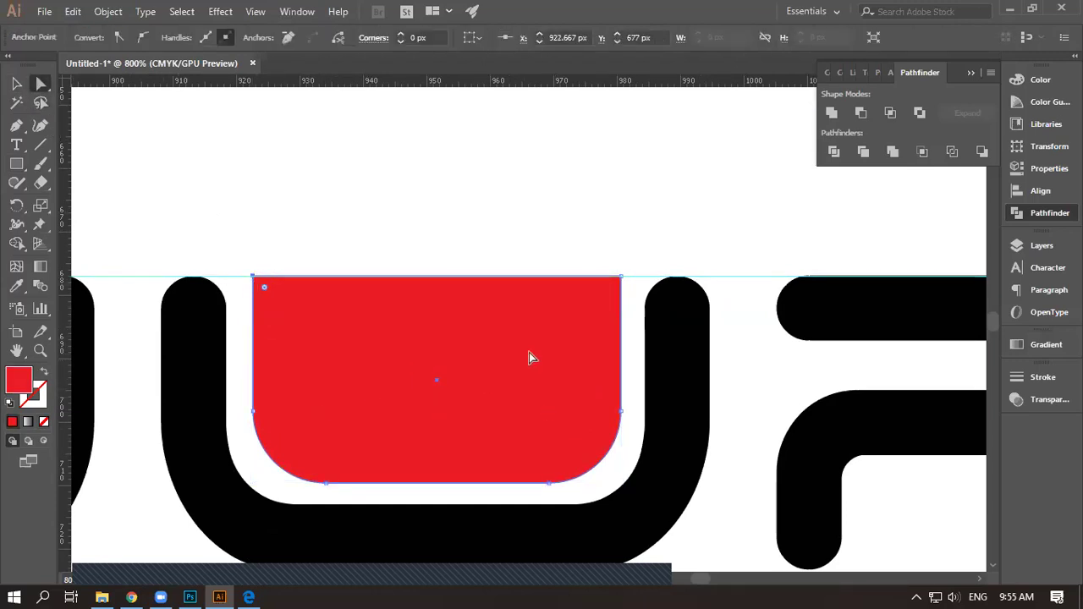
pyautogui.moveTo(622, 277); pyautogui.dragTo(623, 286)
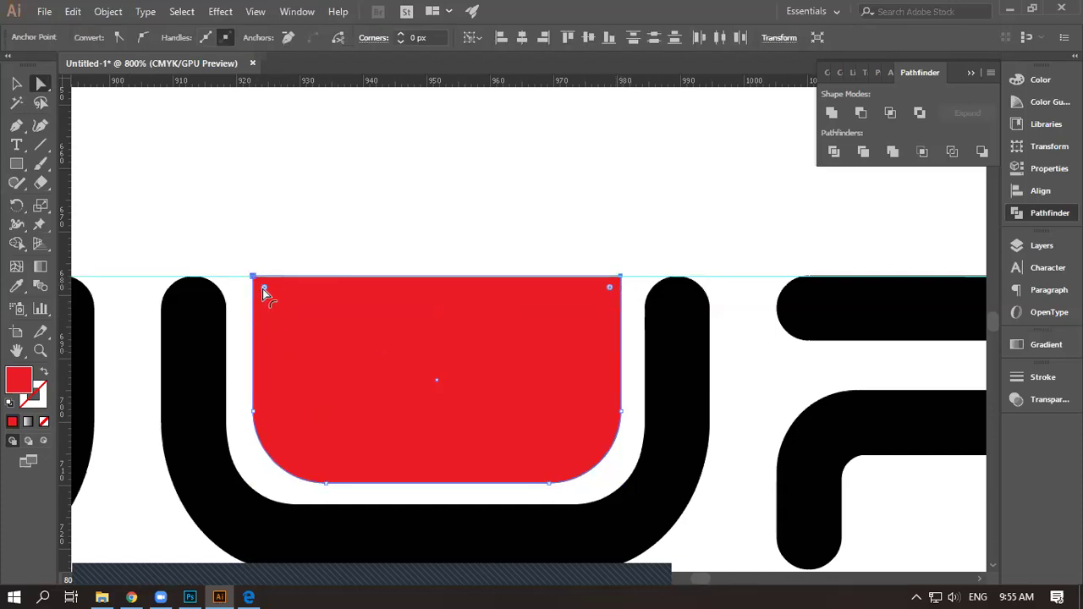
pyautogui.moveTo(263, 289); pyautogui.dragTo(267, 296)
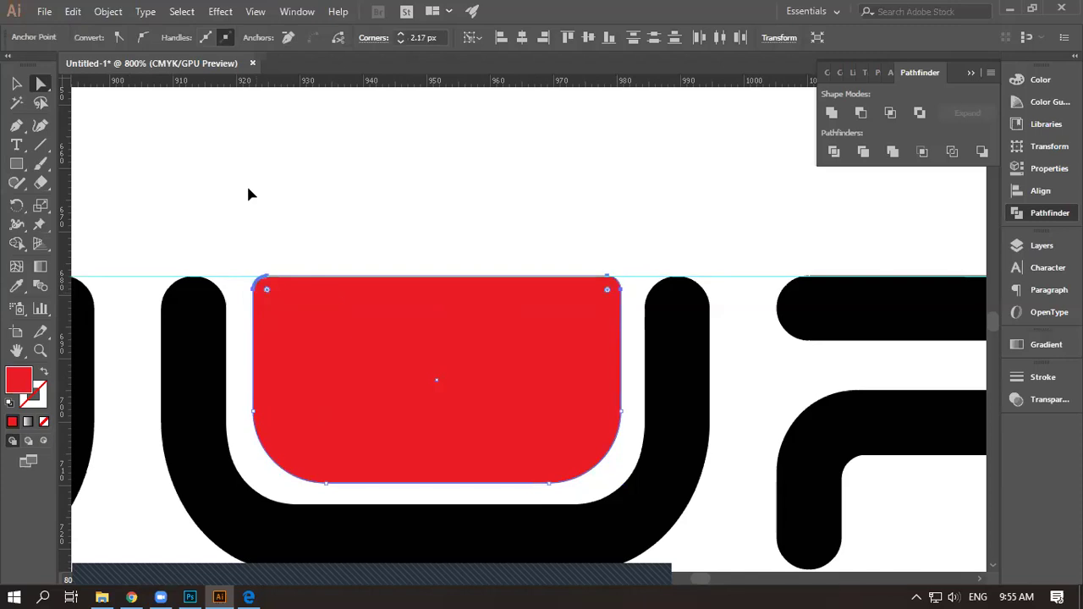
pyautogui.click(247, 194)
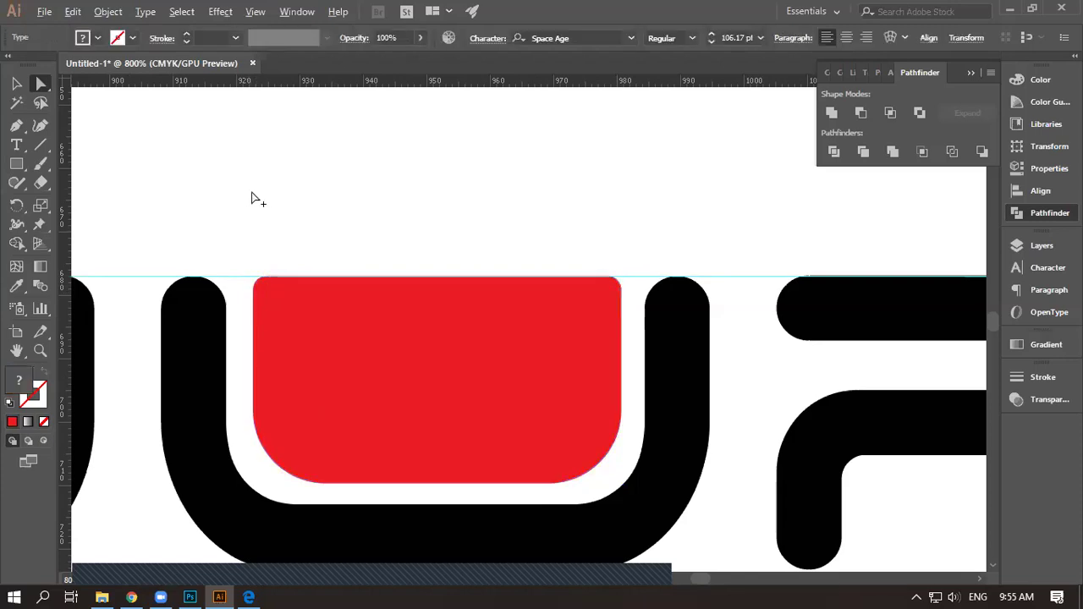
# Delete the horizontal guide along the tops of the WURX letters
pyautogui.scroll(-5, 254, 201)
pyautogui.press('space')
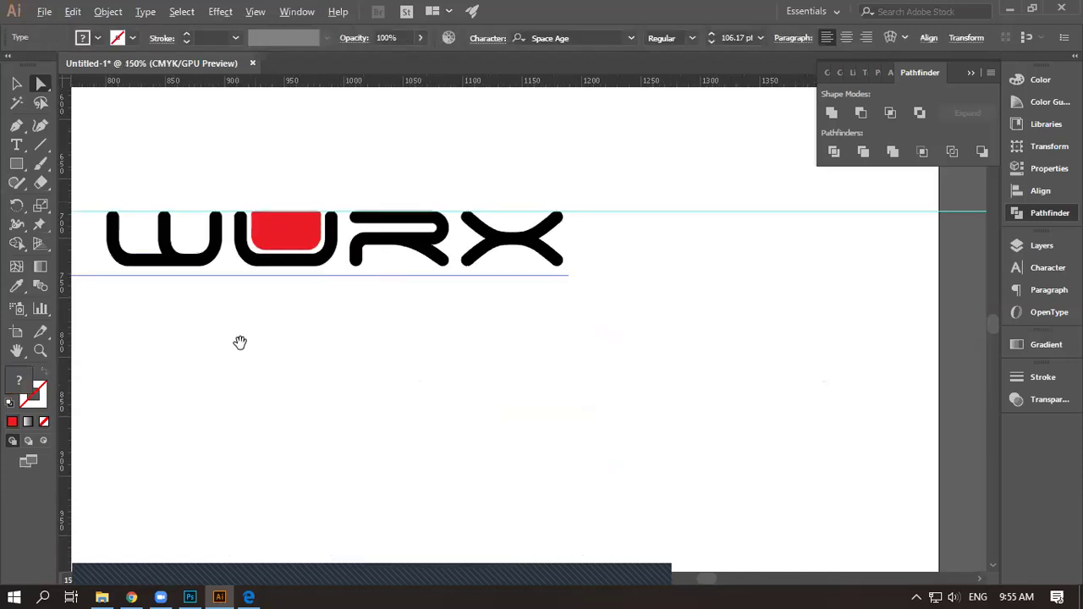
pyautogui.moveTo(239, 345); pyautogui.dragTo(324, 375)
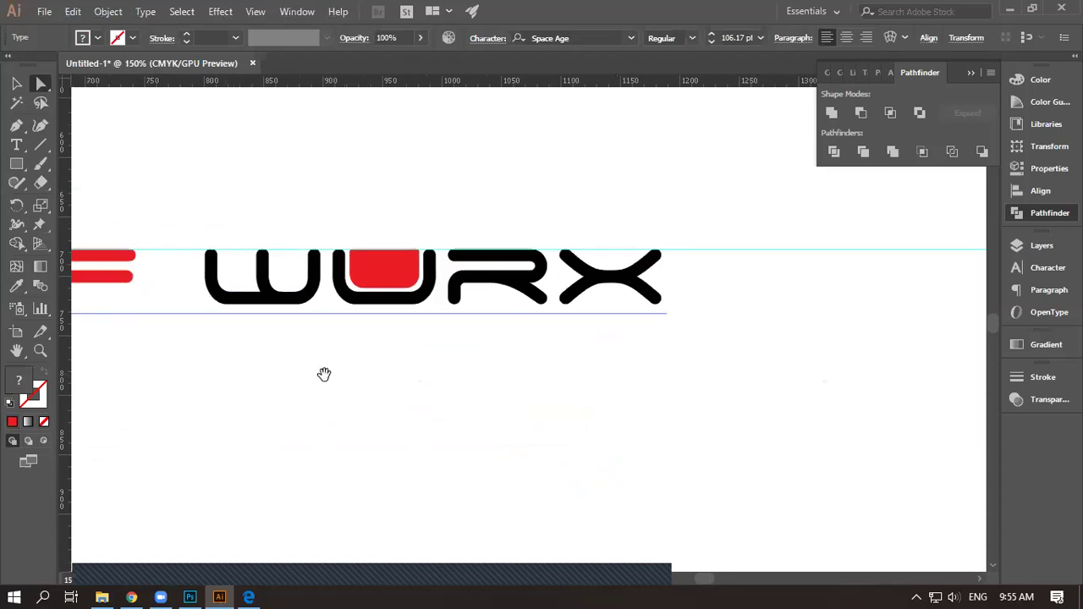
pyautogui.scroll(-2, 604, 346)
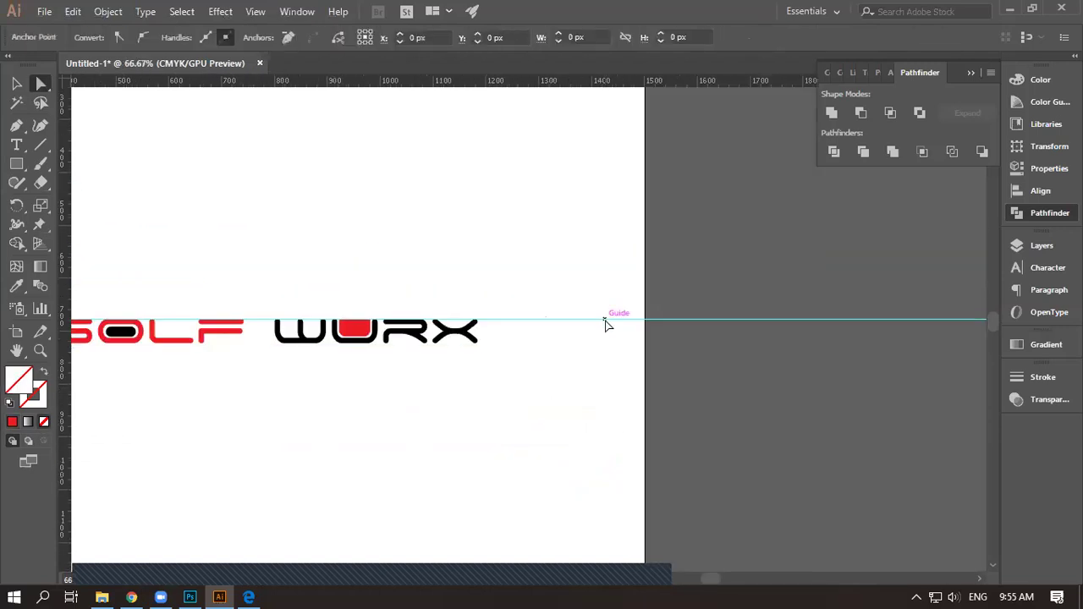
pyautogui.click(605, 322)
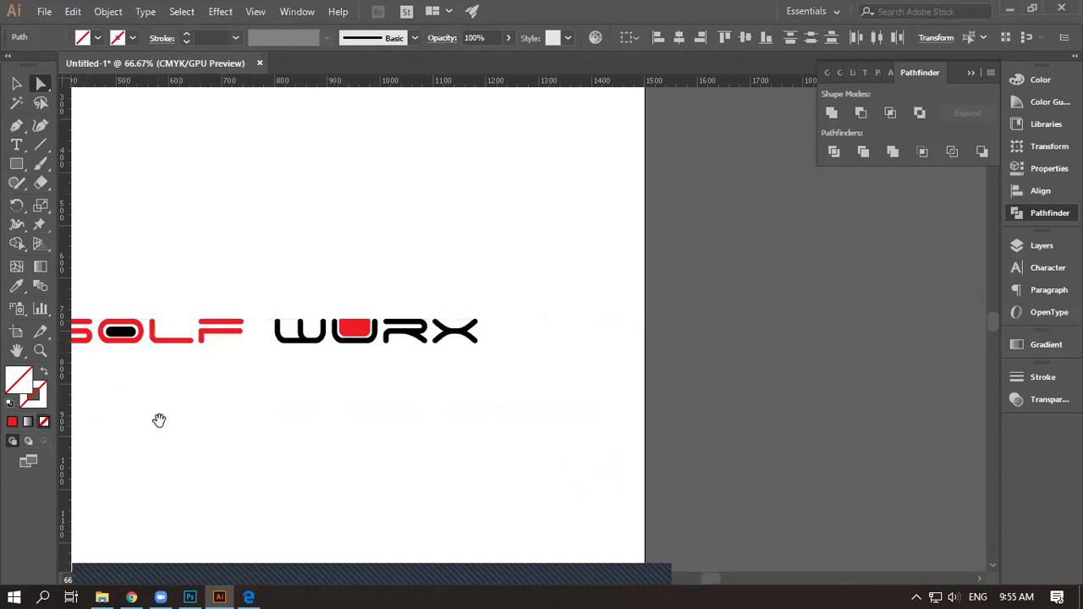
pyautogui.moveTo(149, 421); pyautogui.dragTo(367, 460)
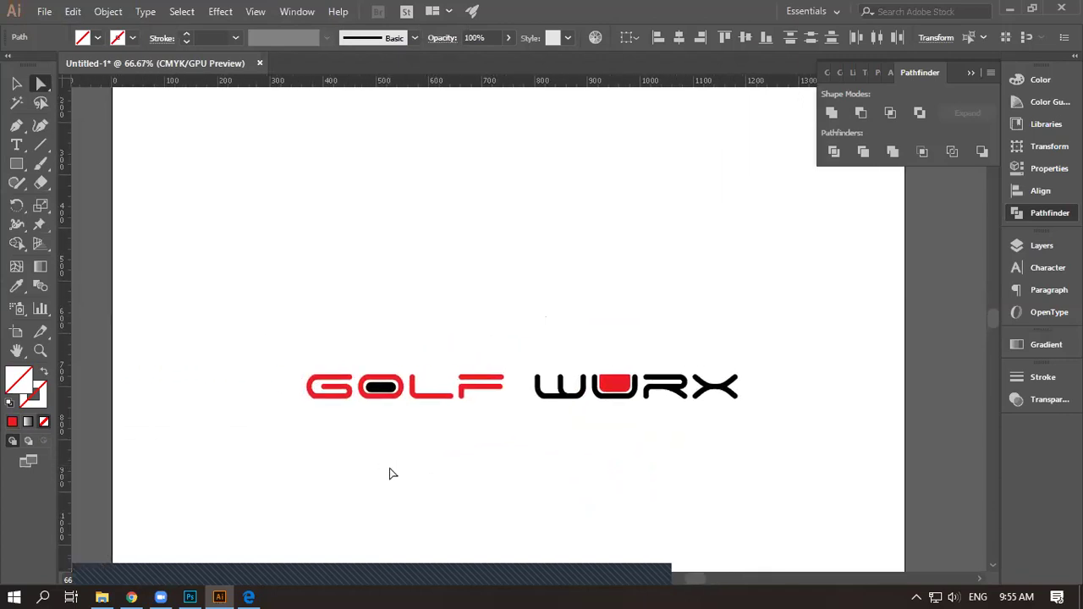
pyautogui.scroll(4, 394, 407)
pyautogui.scroll(3, 393, 410)
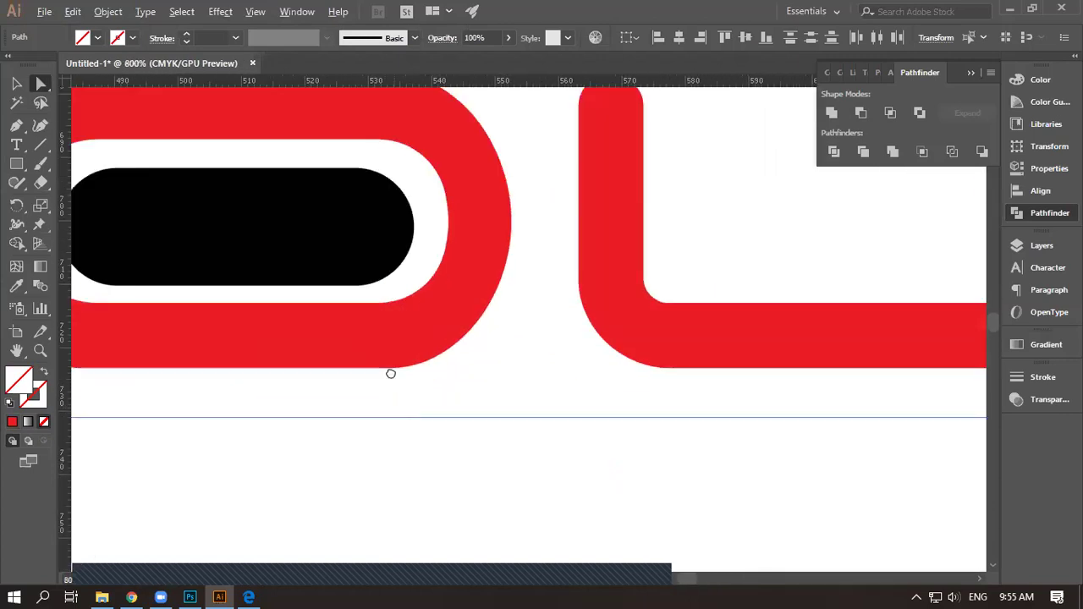
# Narrow the black rounded shape inside the O of GOLF slightly and evenly from both ends
pyautogui.scroll(1, 389, 370)
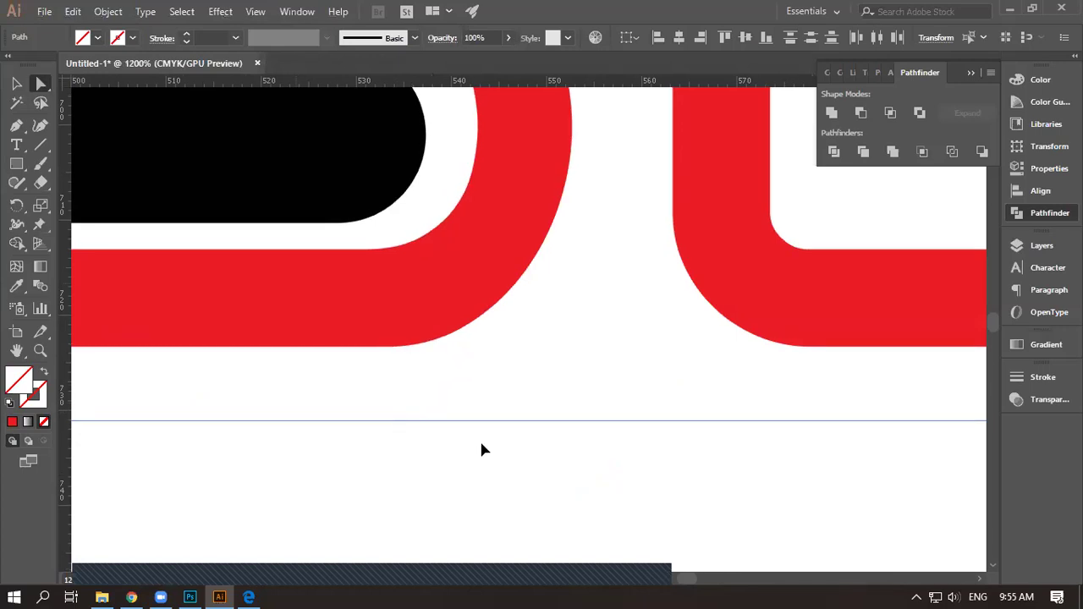
pyautogui.scroll(5, 481, 448)
pyautogui.hscroll(-4, 481, 449)
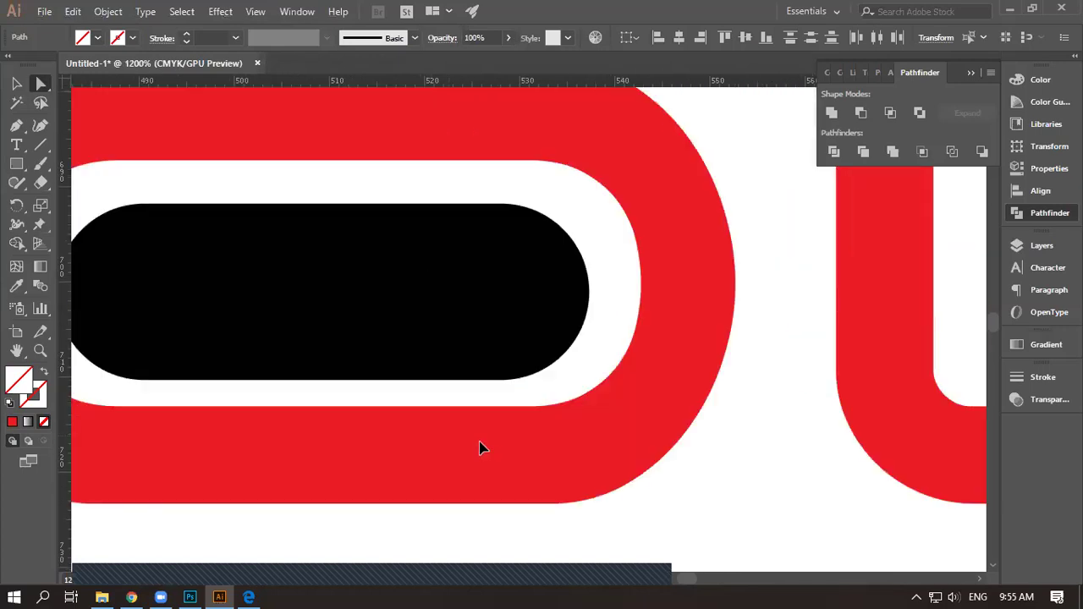
pyautogui.click(476, 447)
pyautogui.moveTo(477, 441); pyautogui.dragTo(479, 441)
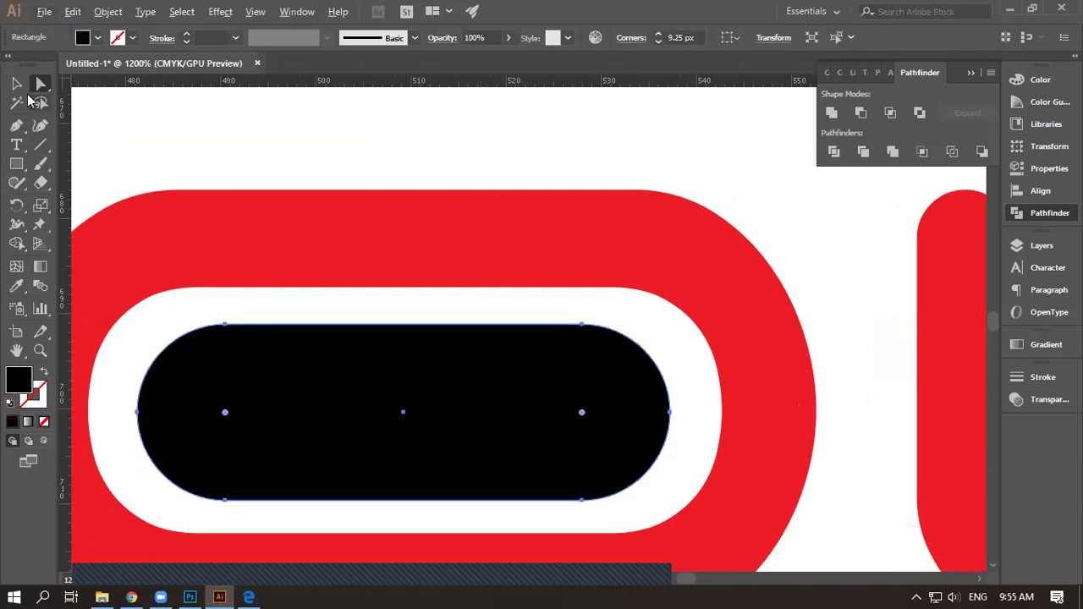
pyautogui.press('v')
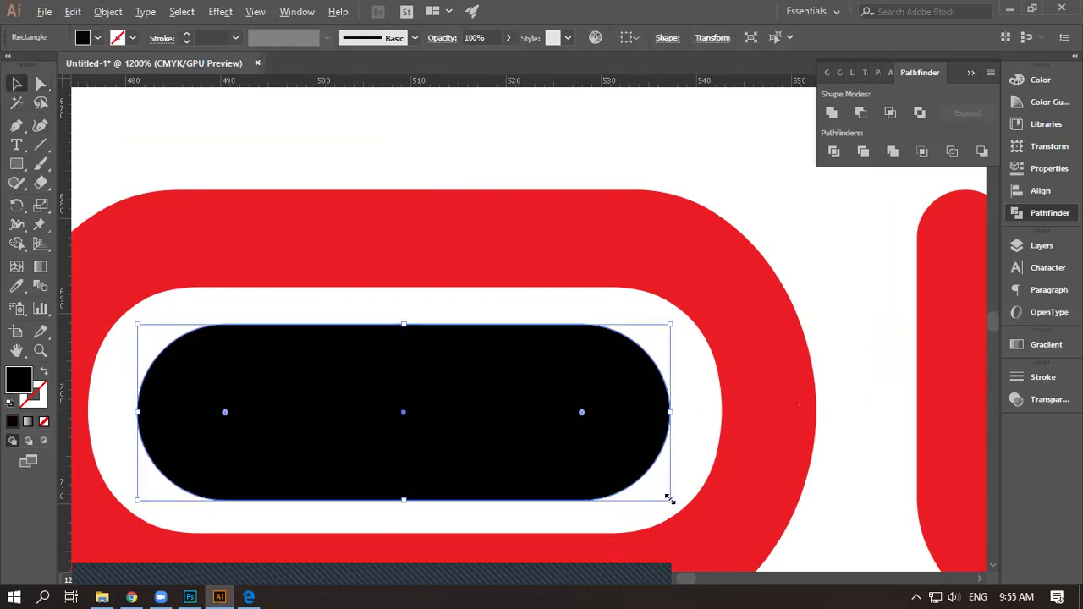
pyautogui.moveTo(670, 500); pyautogui.dragTo(660, 500)
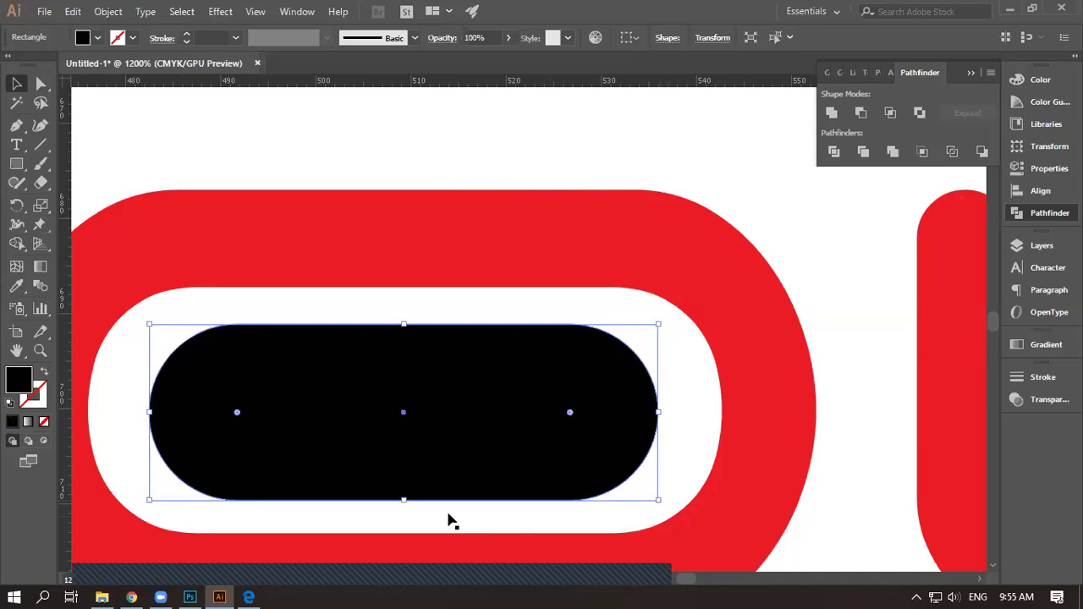
# Try to reduce the height of the black shape inside the O by raising its bottom edge and its two bottom anchor points
pyautogui.moveTo(403, 500)
pyautogui.mouseDown()
pyautogui.moveTo(415, 452)
pyautogui.moveTo(412, 488)
pyautogui.mouseUp()
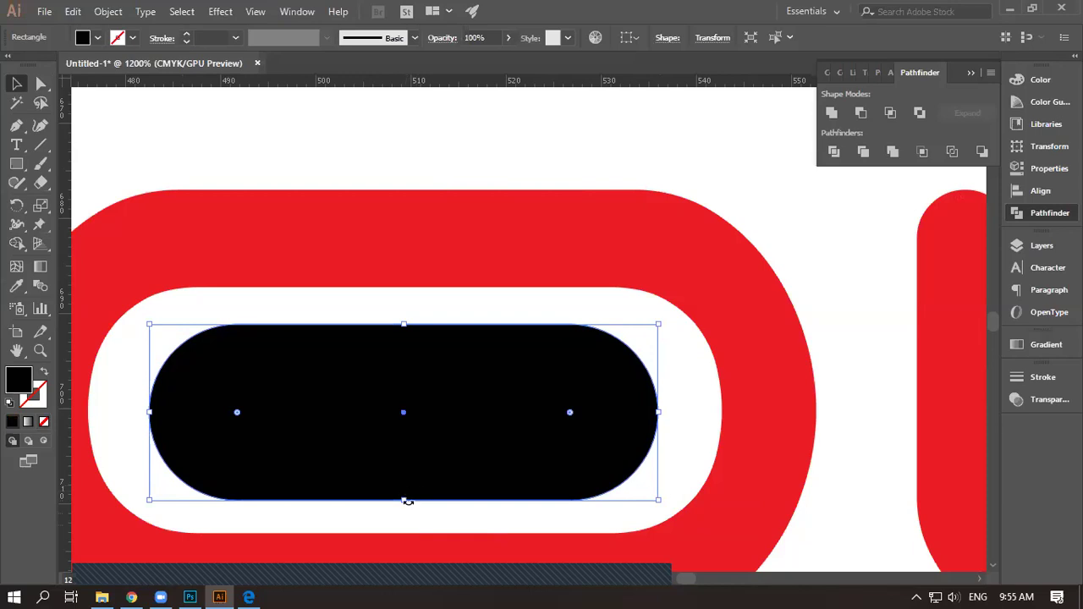
pyautogui.press('a')
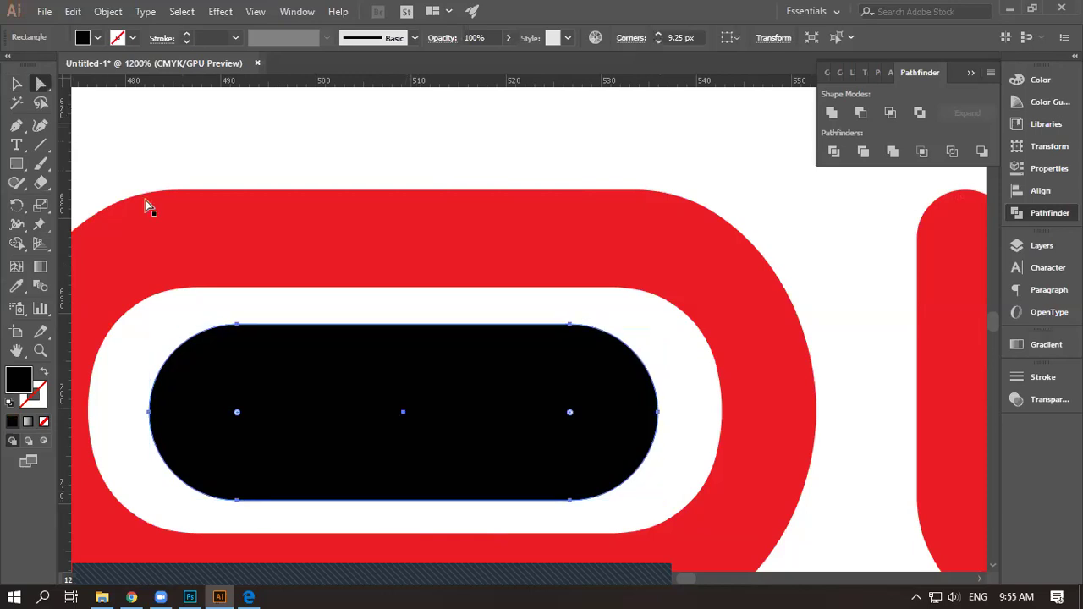
pyautogui.click(237, 501)
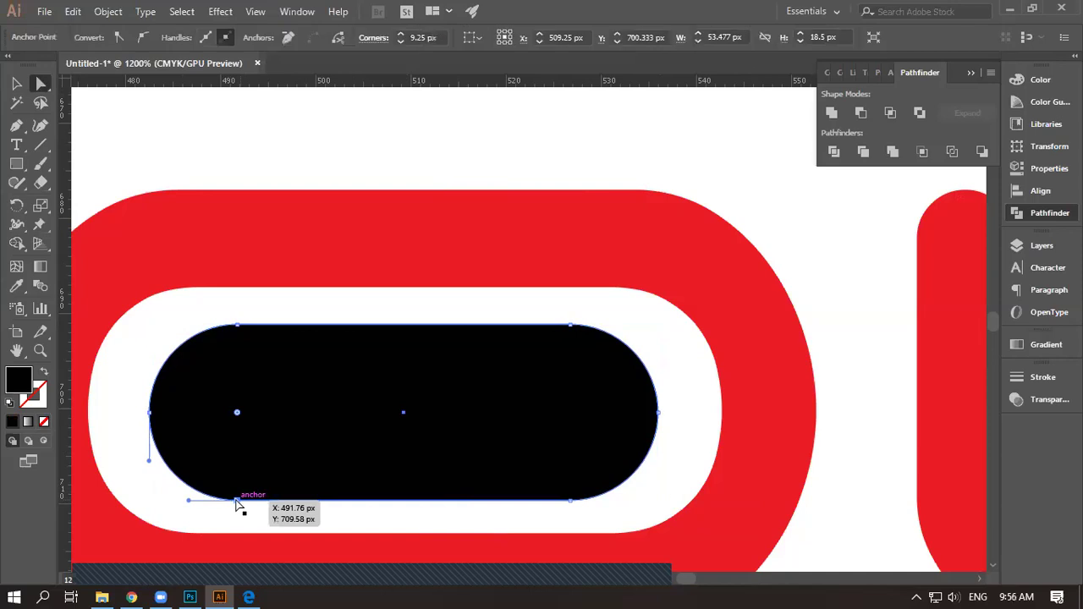
pyautogui.click(569, 501)
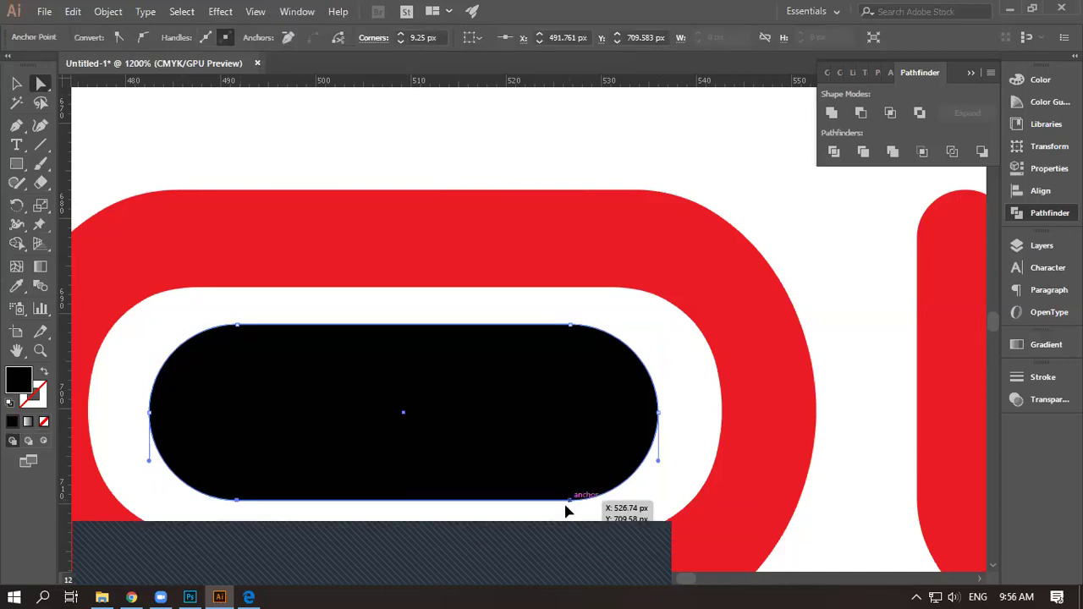
pyautogui.hotkey('ctrl', 'z')
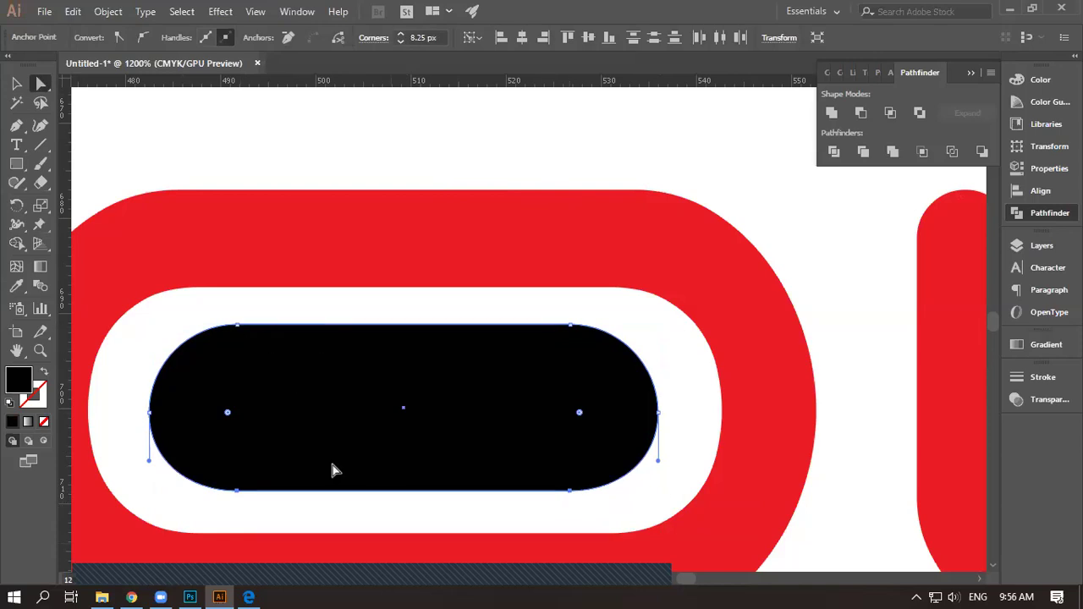
pyautogui.hotkey('ctrl', 'shift', 'z')
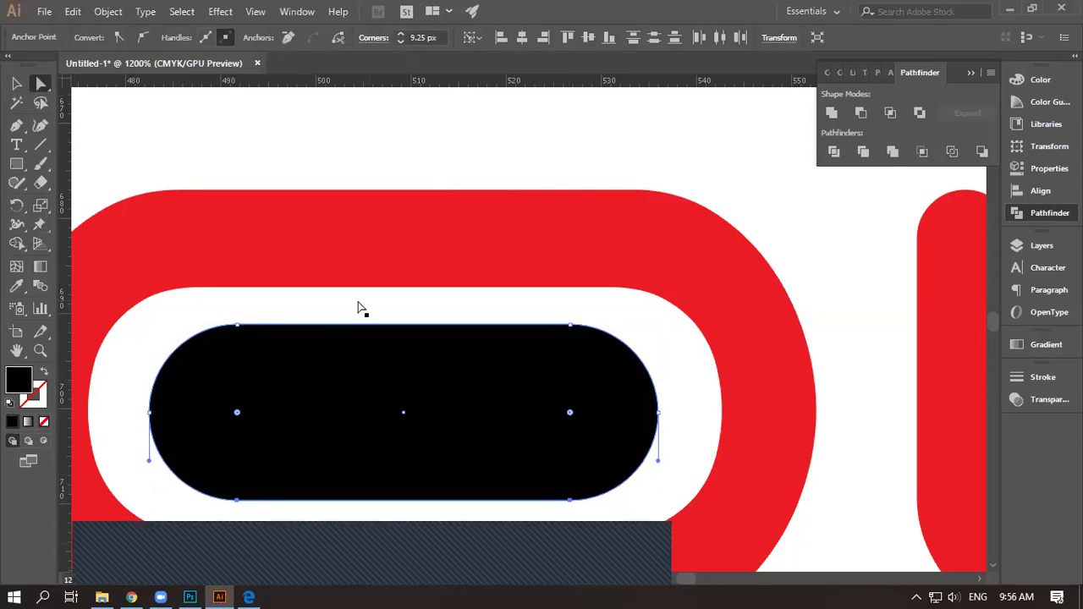
pyautogui.click(382, 314)
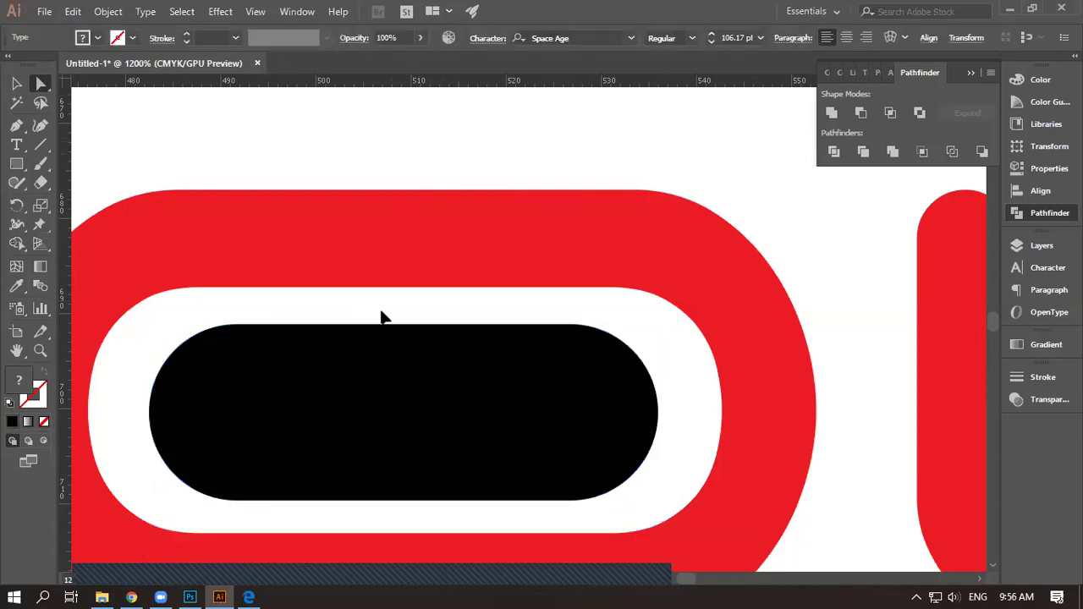
pyautogui.click(384, 393)
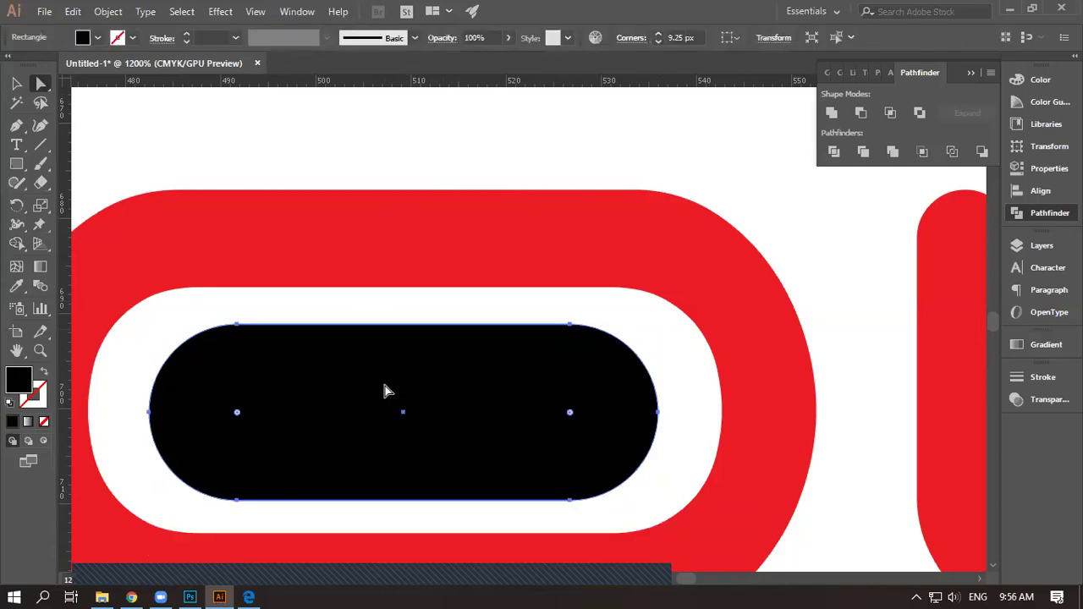
# Widen the black shape inside the O slightly at both ends, with its right end at about X 537.08 px
pyautogui.click(16, 85)
pyautogui.moveTo(405, 326); pyautogui.dragTo(417, 344)
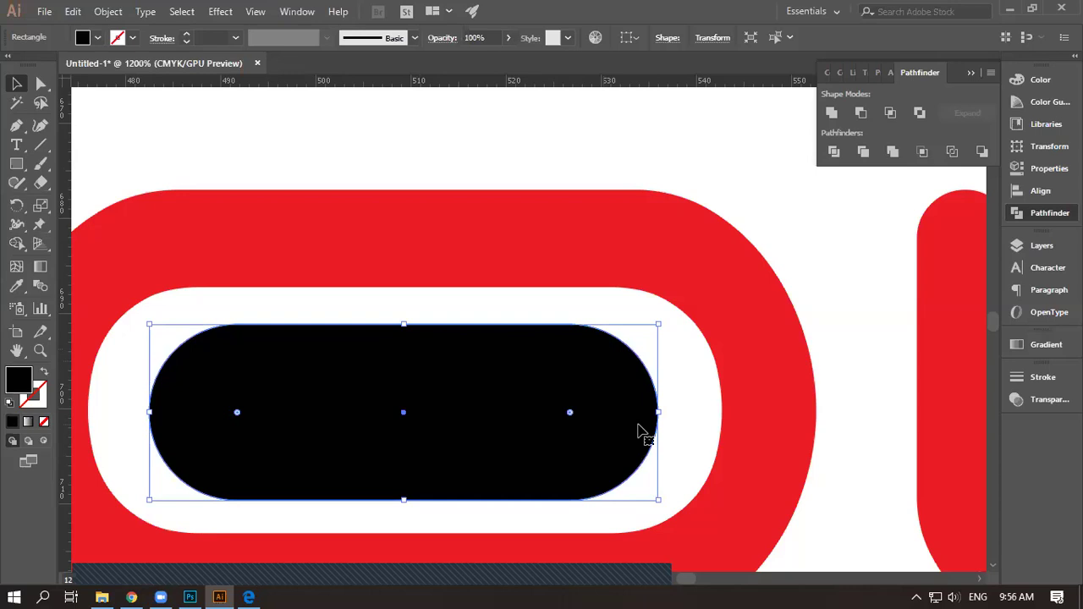
pyautogui.moveTo(658, 412); pyautogui.dragTo(668, 413)
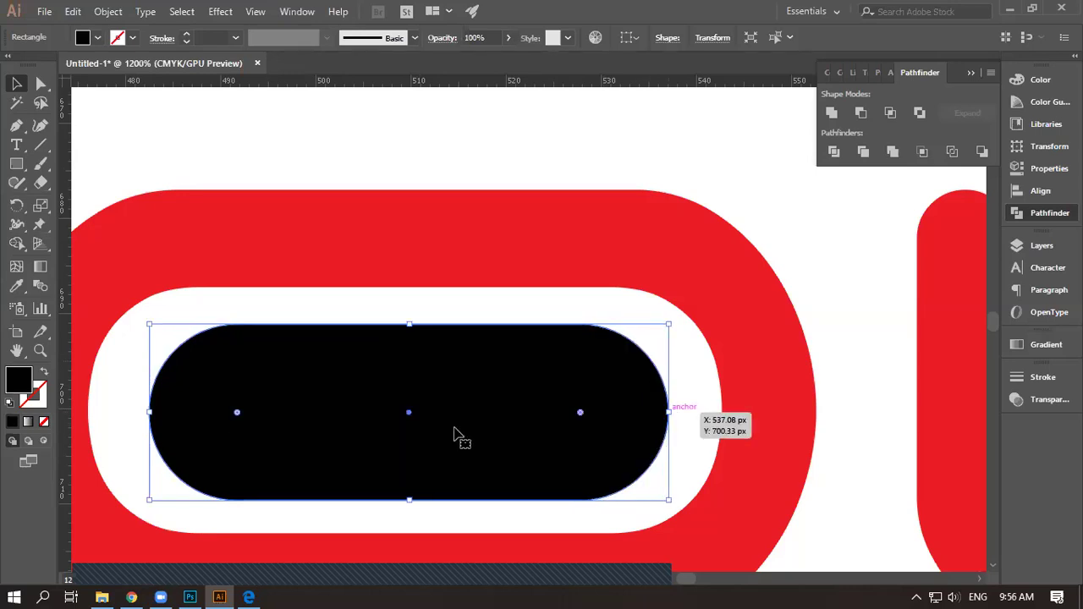
pyautogui.moveTo(147, 413); pyautogui.dragTo(140, 413)
# Deselect the shape and examine the complete GOLF WURX logo on the artboard
pyautogui.click(398, 174)
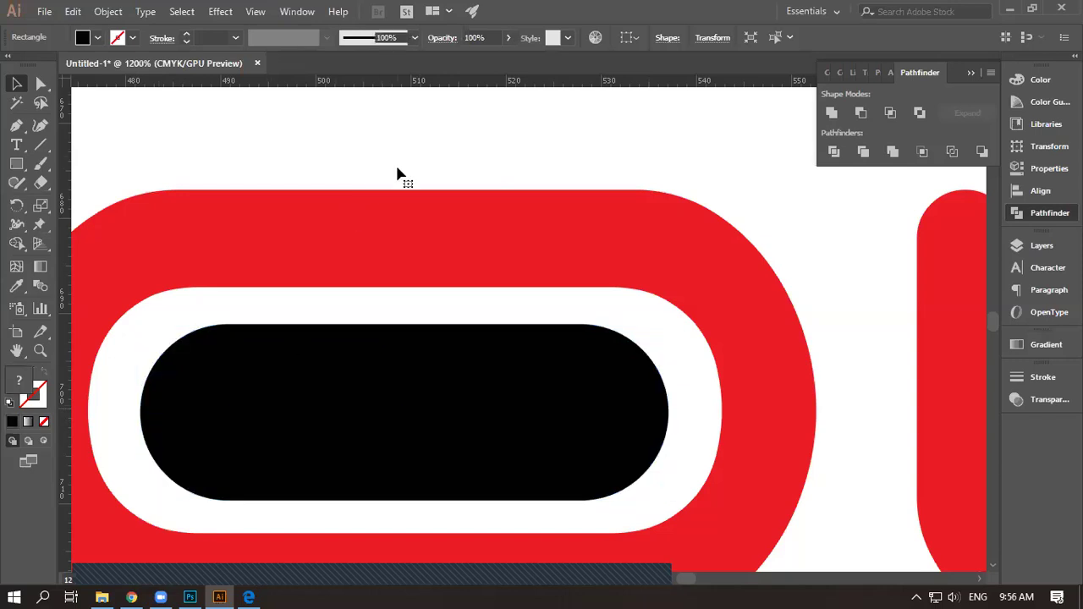
pyautogui.scroll(-4, 412, 396)
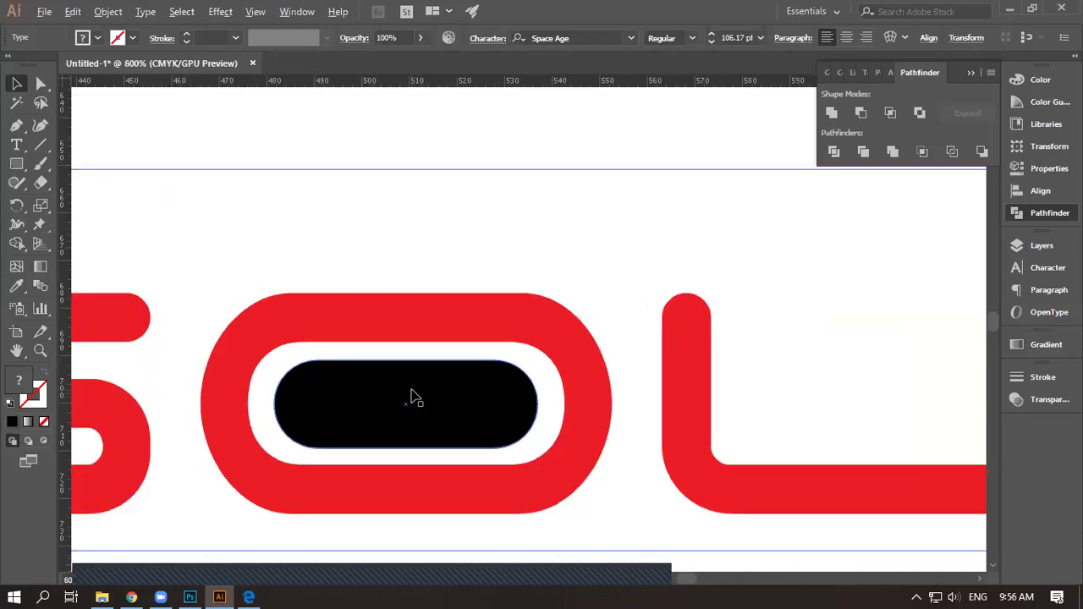
pyautogui.scroll(-3, 584, 456)
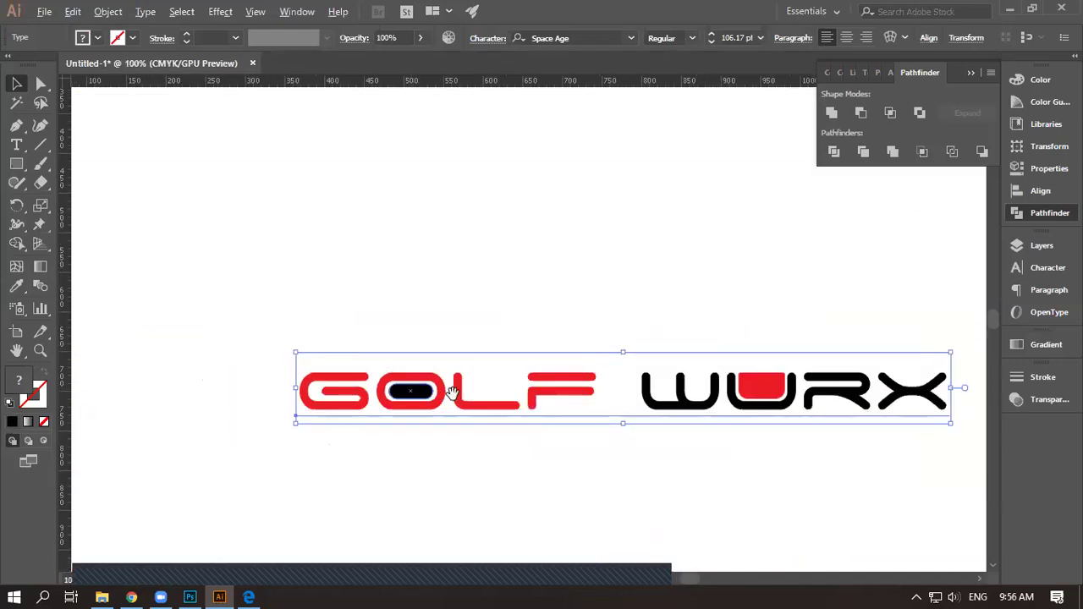
pyautogui.scroll(-1, 530, 415)
pyautogui.scroll(-2, 529, 418)
pyautogui.hscroll(3, 530, 417)
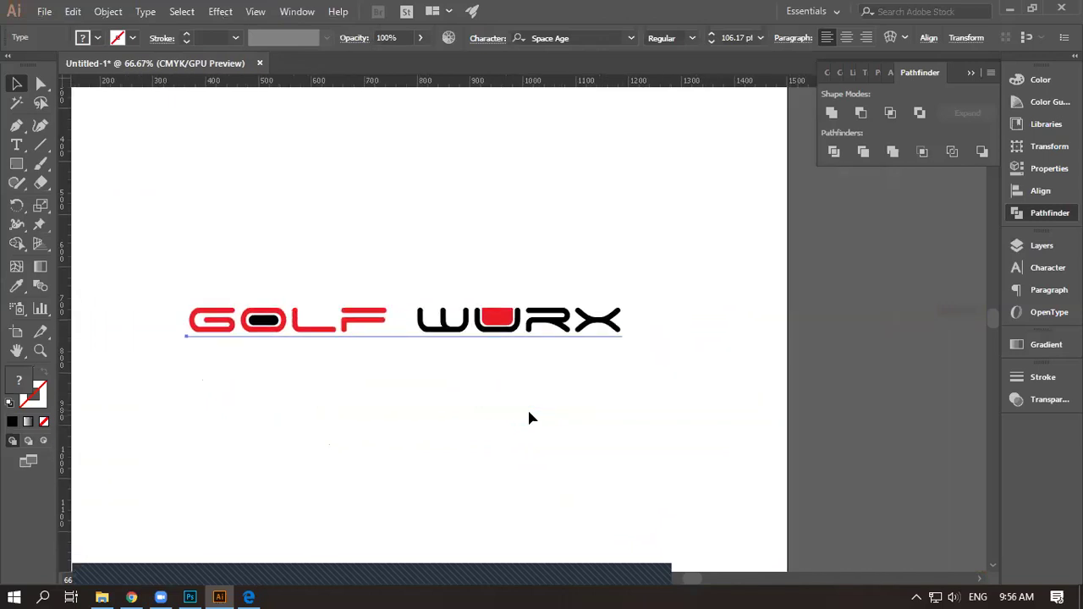
pyautogui.click(530, 418)
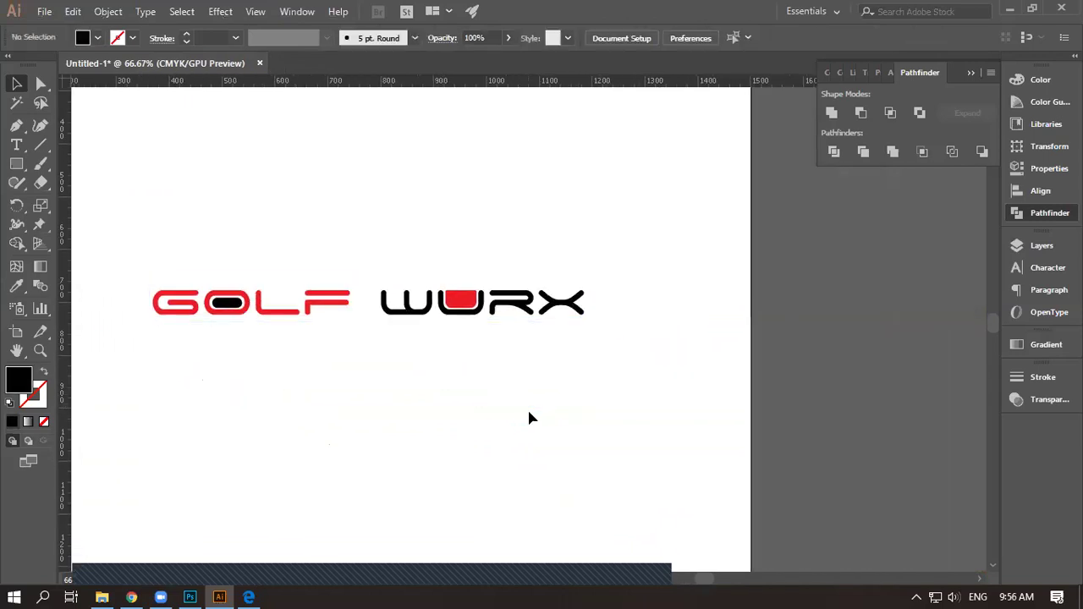
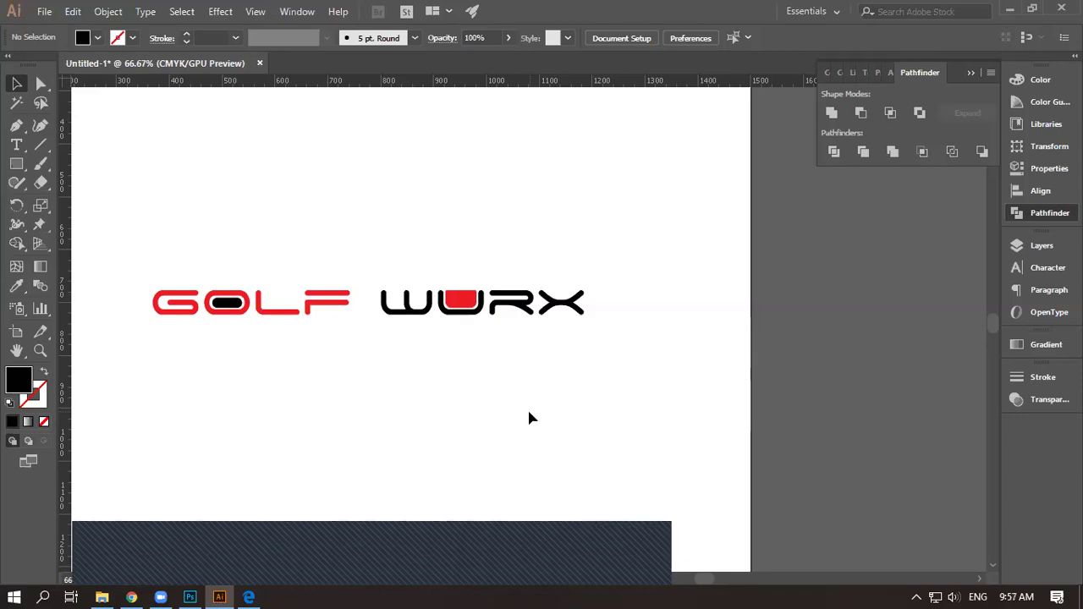
# Export the logo to the Desktop as the PNG file Untitled-3 at High (300 ppi) with a transparent background
pyautogui.click(48, 11)
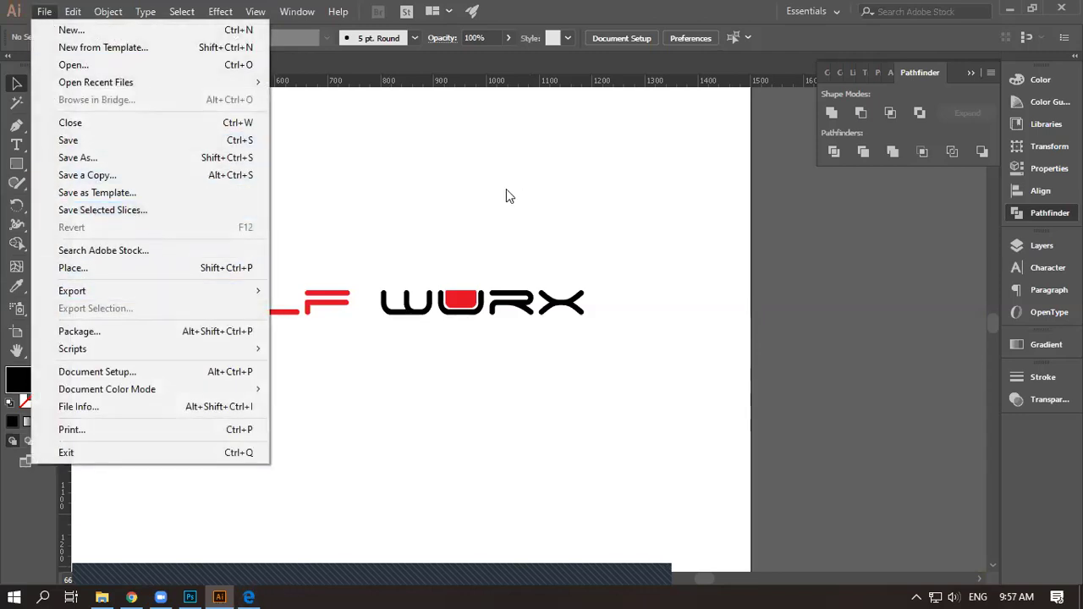
pyautogui.moveTo(244, 292)
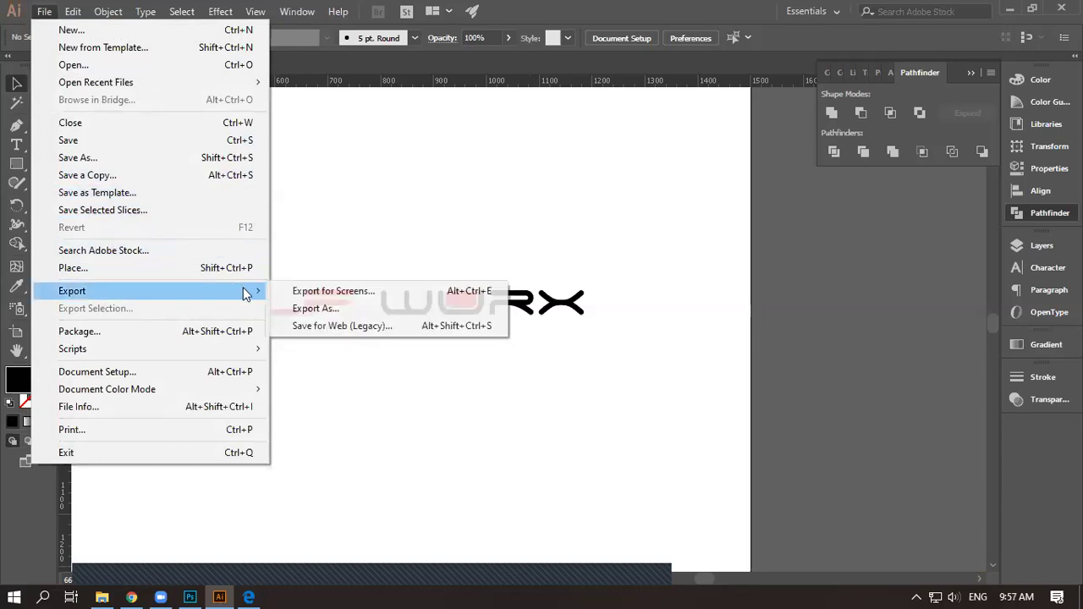
pyautogui.click(306, 309)
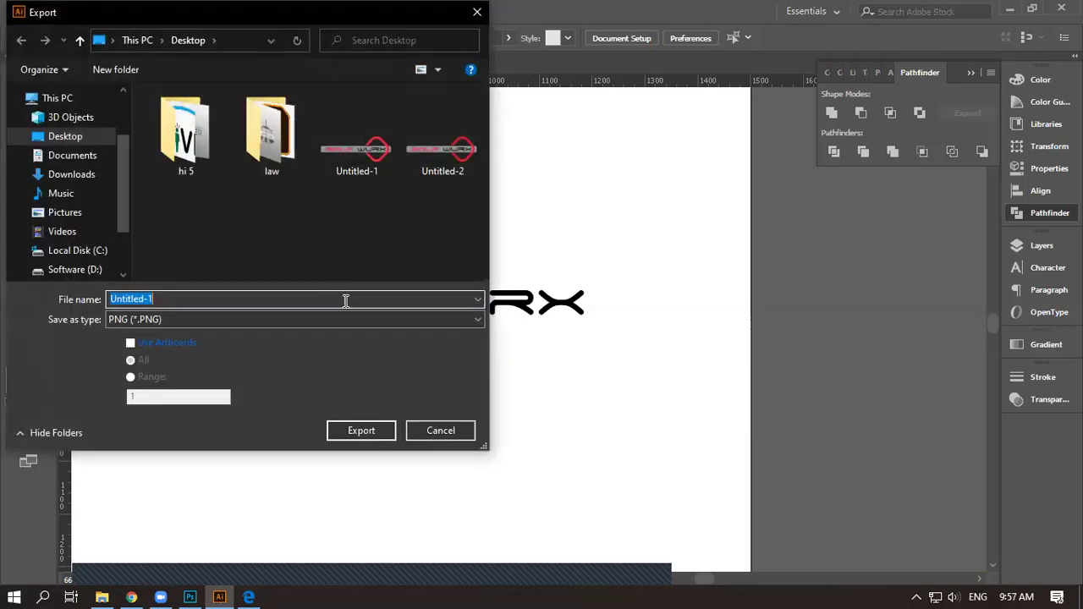
pyautogui.click(282, 298)
pyautogui.press('BackSpace')
pyautogui.write('3')
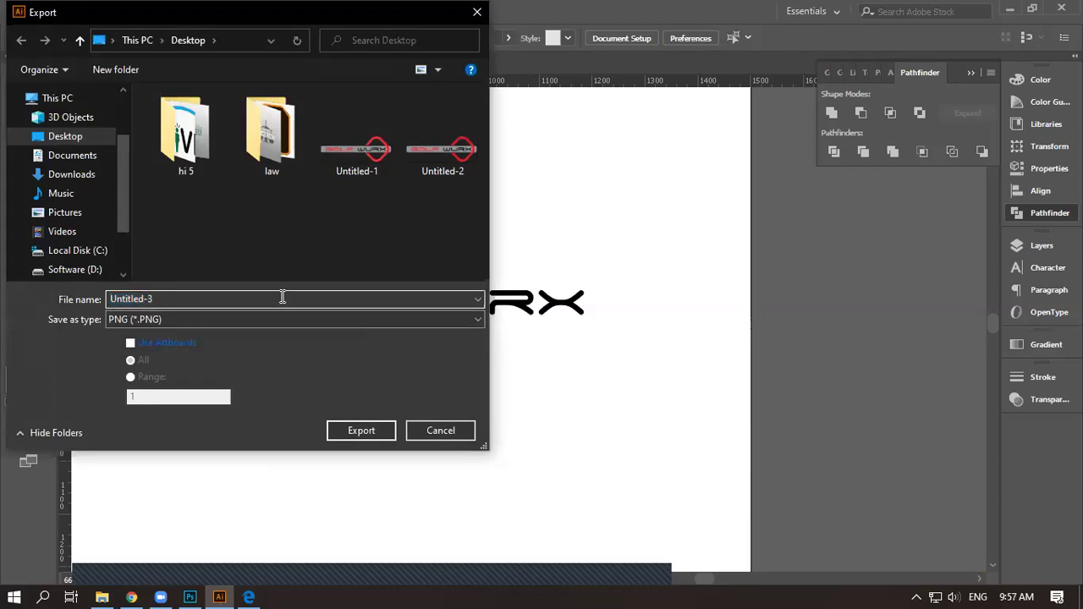
pyautogui.click(362, 432)
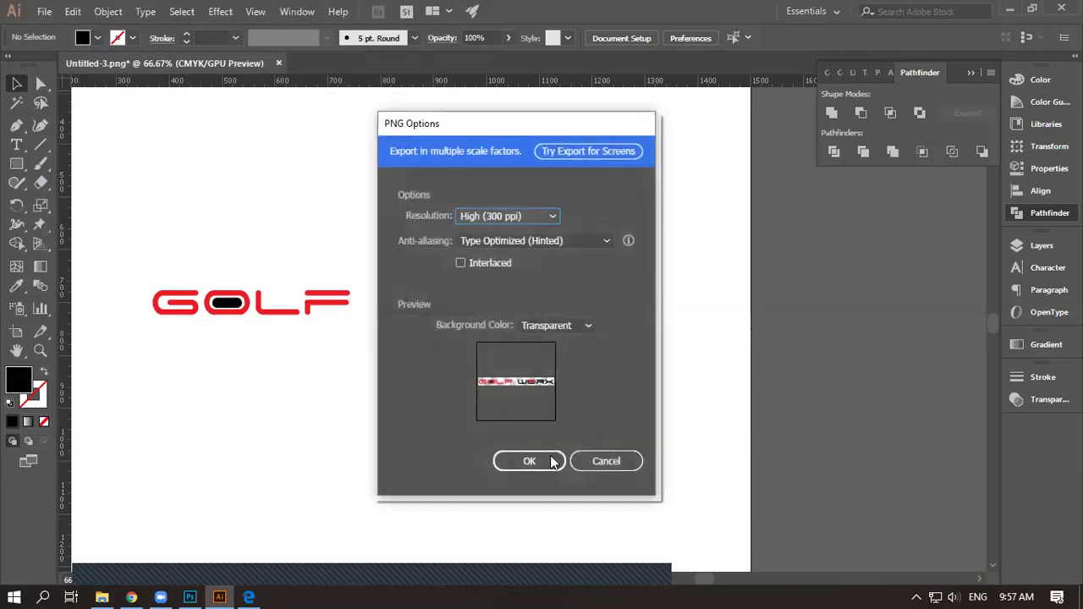
pyautogui.click(552, 461)
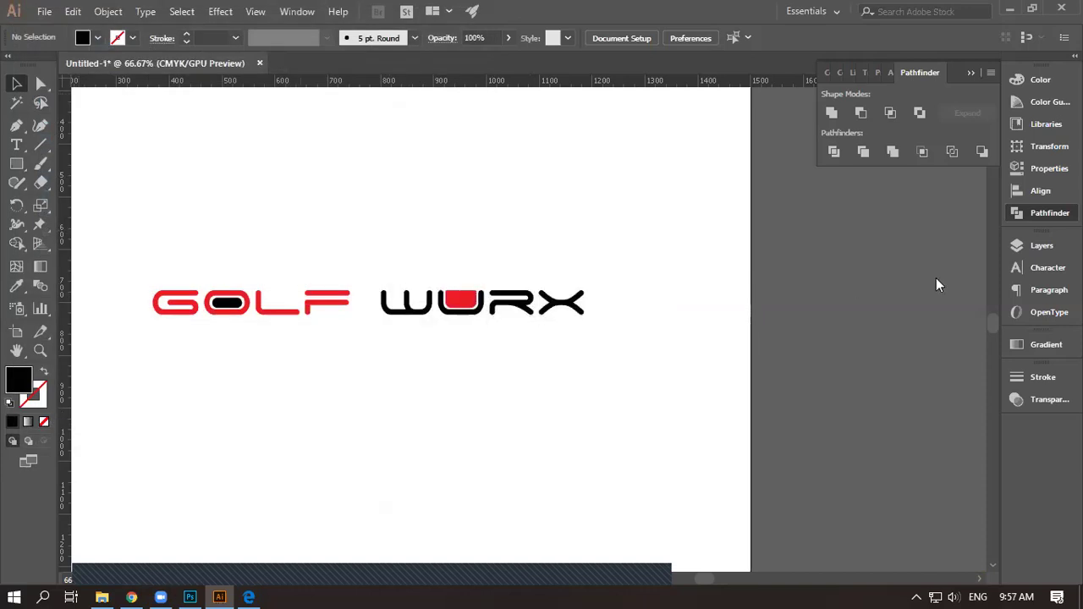
# Copy the whole GOLF WURX logo from Illustrator into MockUp_Paper.psd in Photoshop as a smart object, with the Your logo here layer hidden
pyautogui.hotkey('alt', 'Tab')
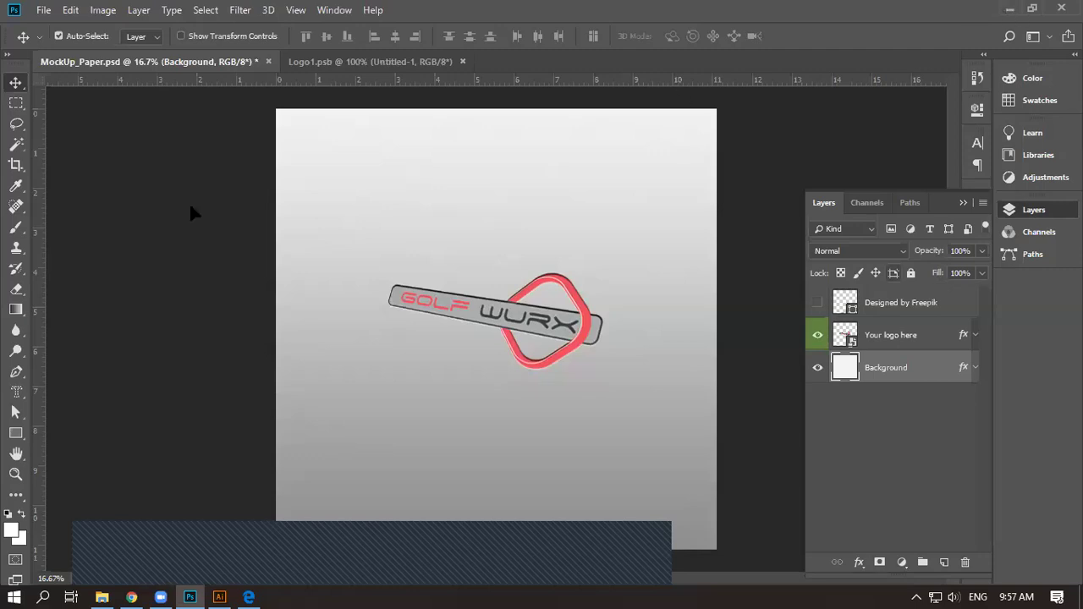
pyautogui.hotkey('alt', 'Tab')
pyautogui.moveTo(525, 287); pyautogui.dragTo(592, 330)
pyautogui.moveTo(591, 381); pyautogui.dragTo(592, 380)
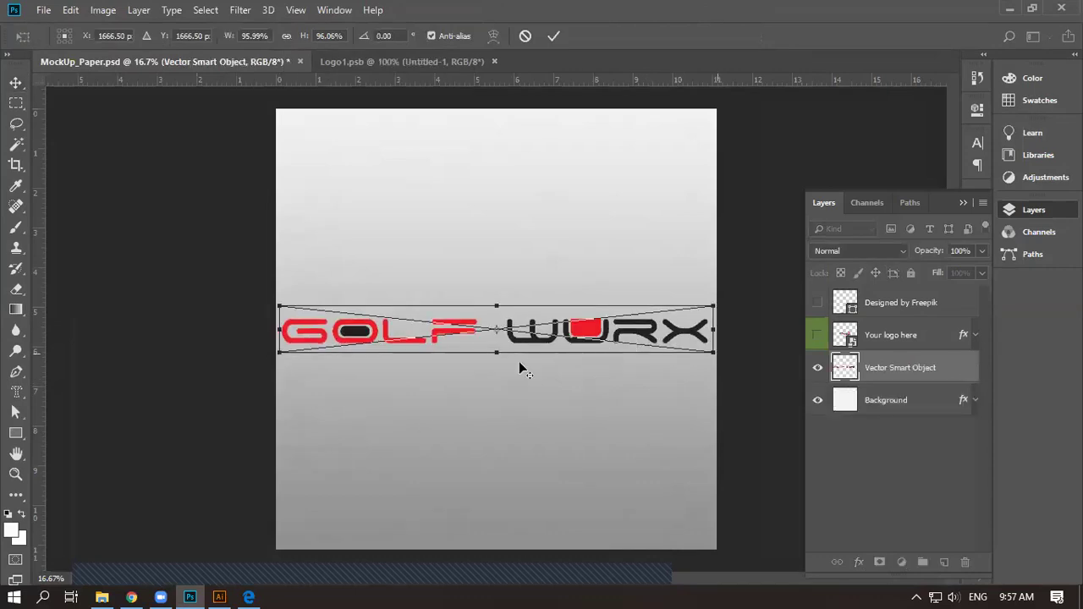
# Scale the placed logo down to about 61% around its centre on the mockup background and commit the placement
pyautogui.moveTo(715, 307); pyautogui.dragTo(634, 314)
pyautogui.hotkey('ctrl', '0')
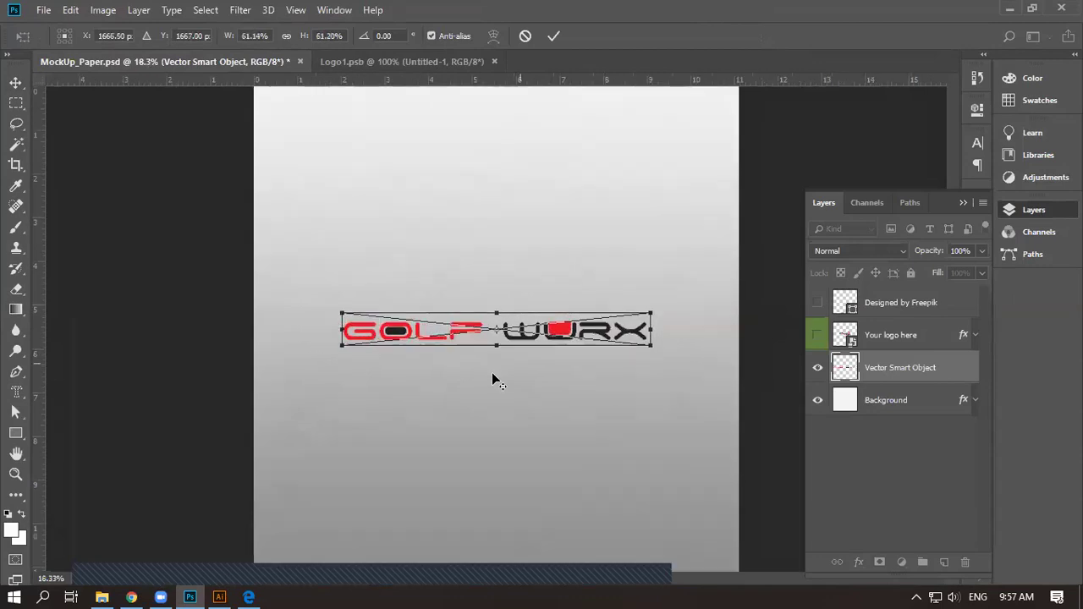
pyautogui.scroll(3, 492, 373)
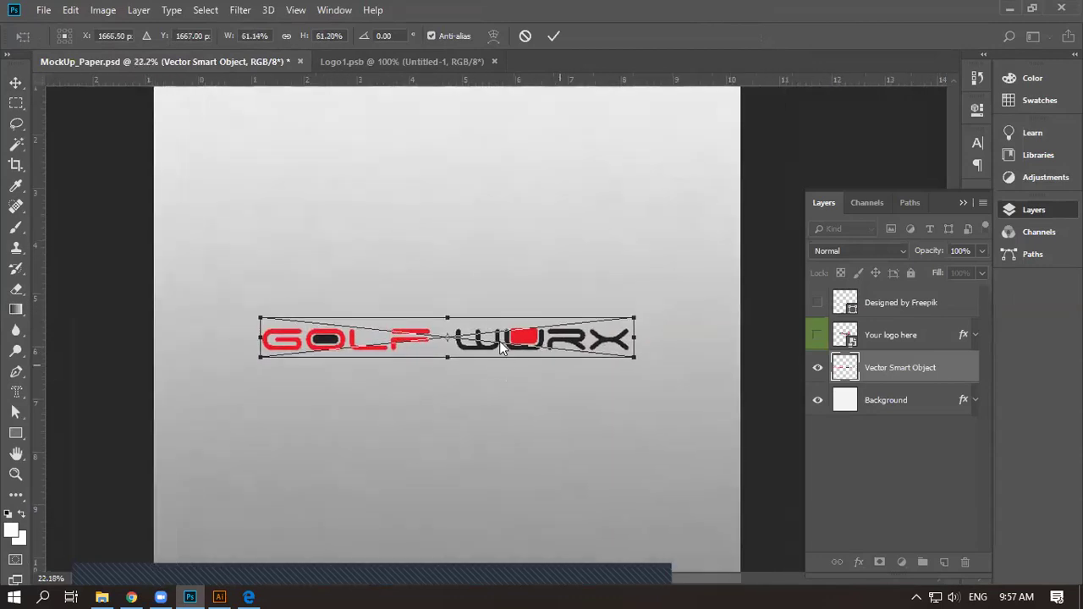
pyautogui.scroll(3, 501, 347)
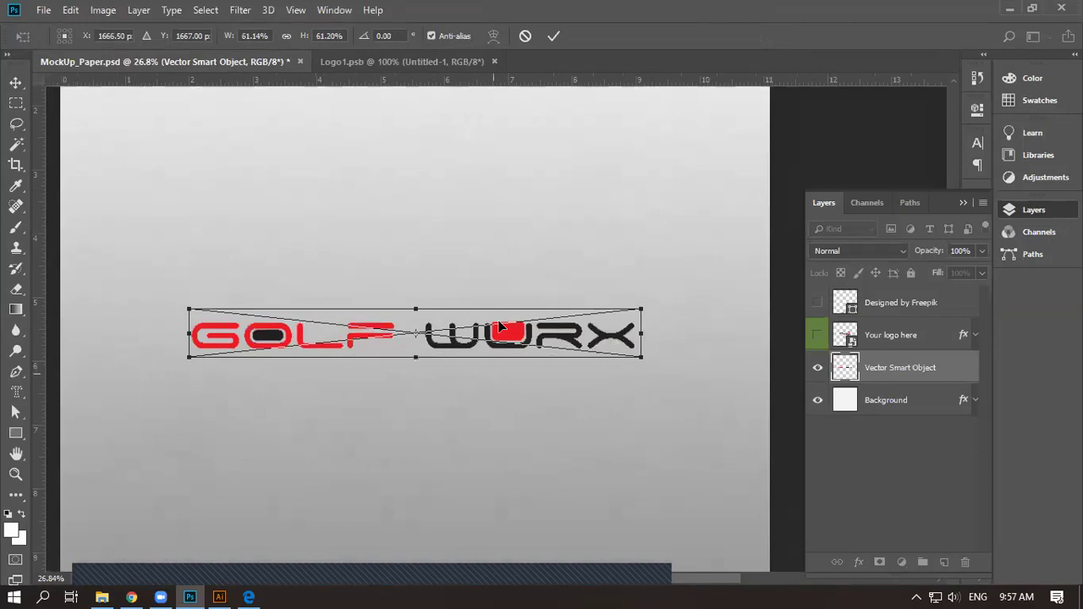
pyautogui.scroll(1, 498, 405)
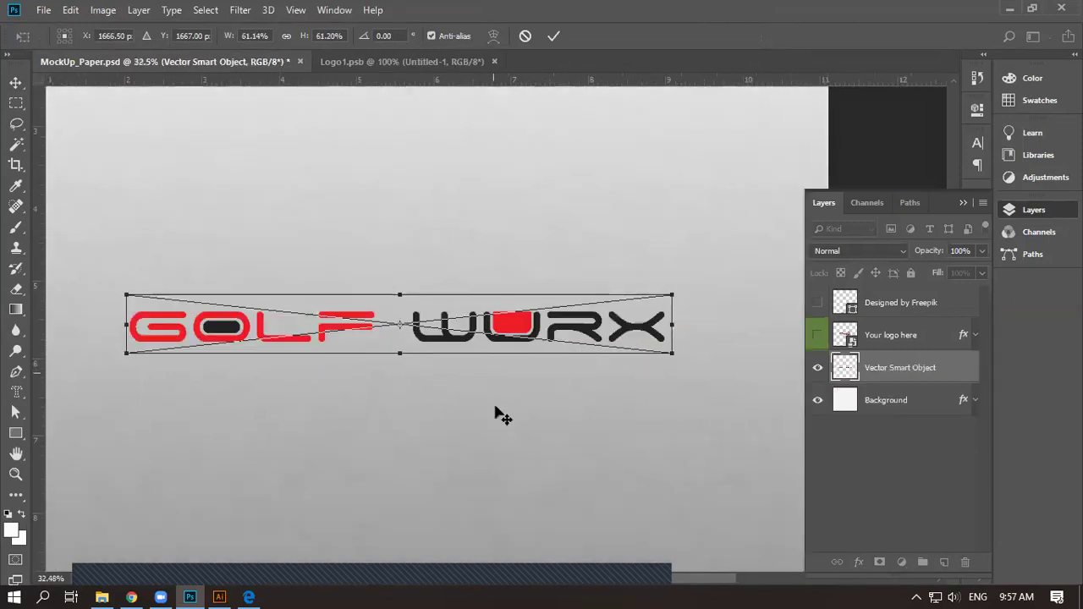
pyautogui.scroll(1, 501, 415)
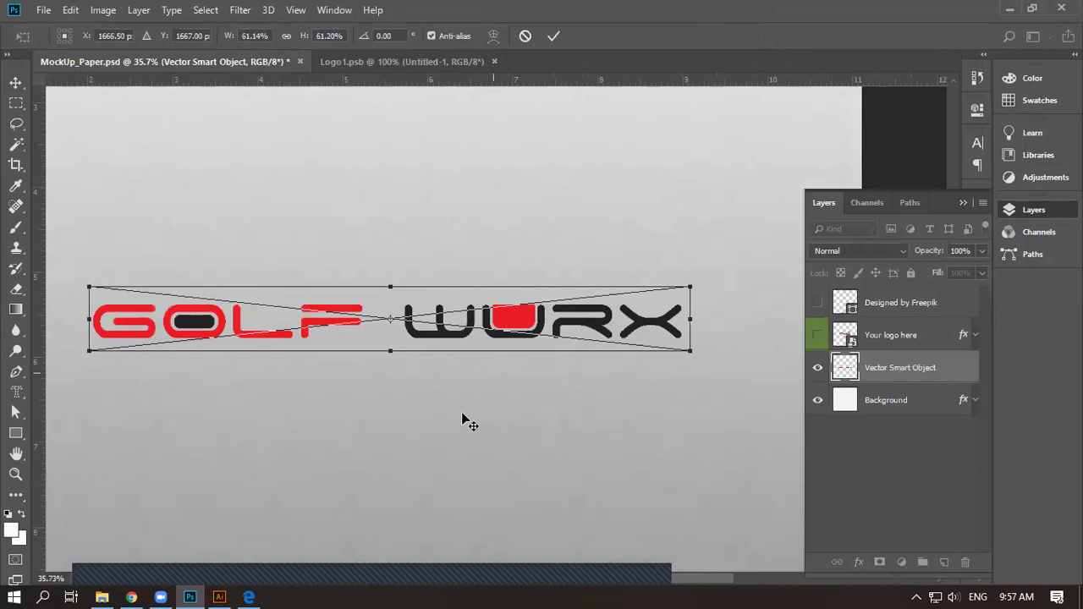
pyautogui.press('Return')
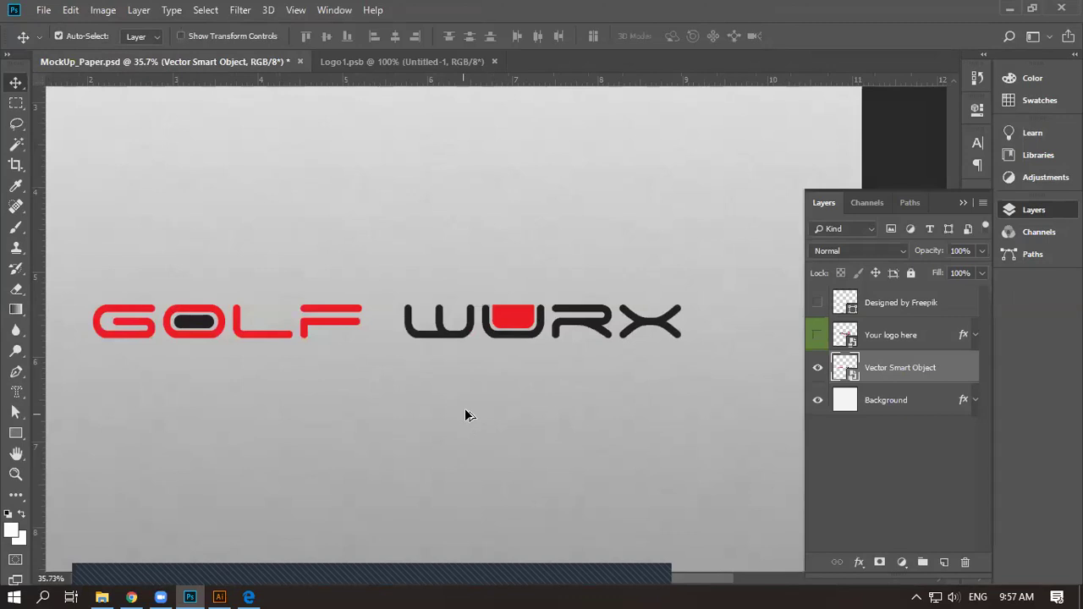
pyautogui.scroll(-3, 466, 415)
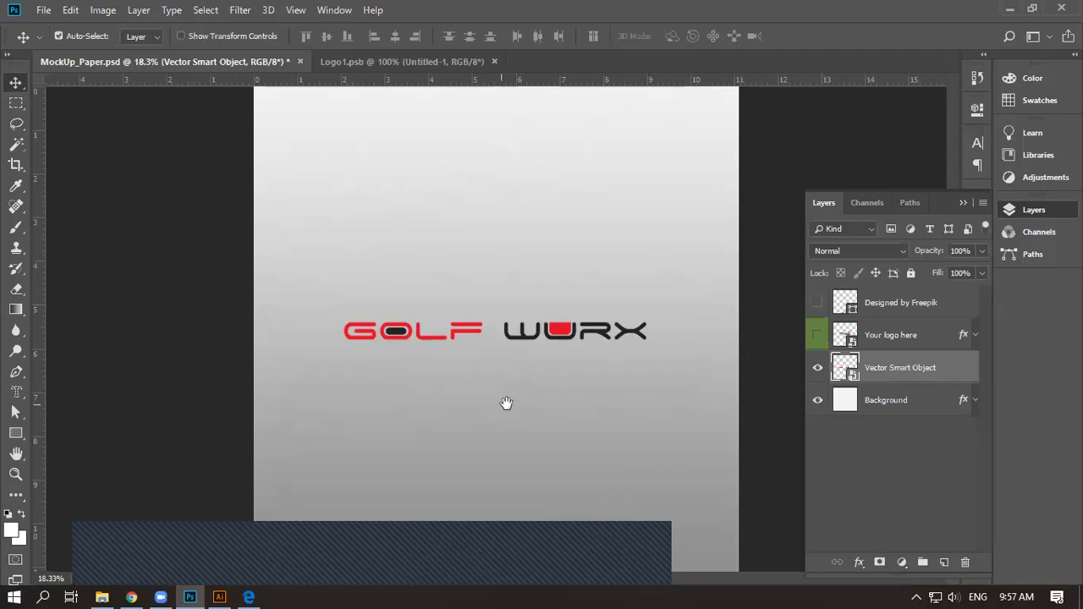
pyautogui.hotkey('ctrl', 'r')
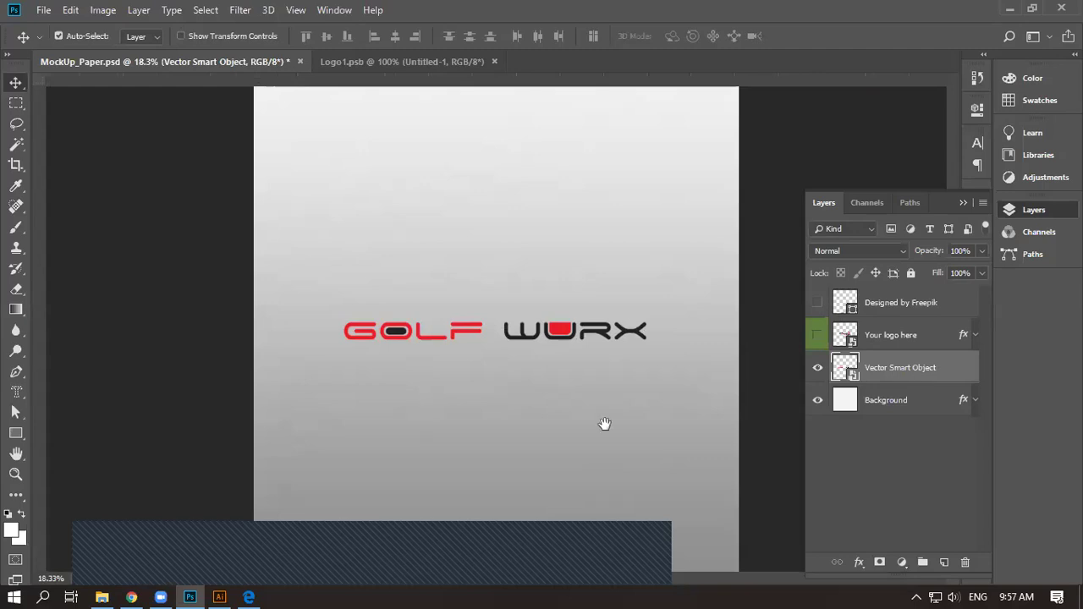
pyautogui.hotkey('ctrl', 'r')
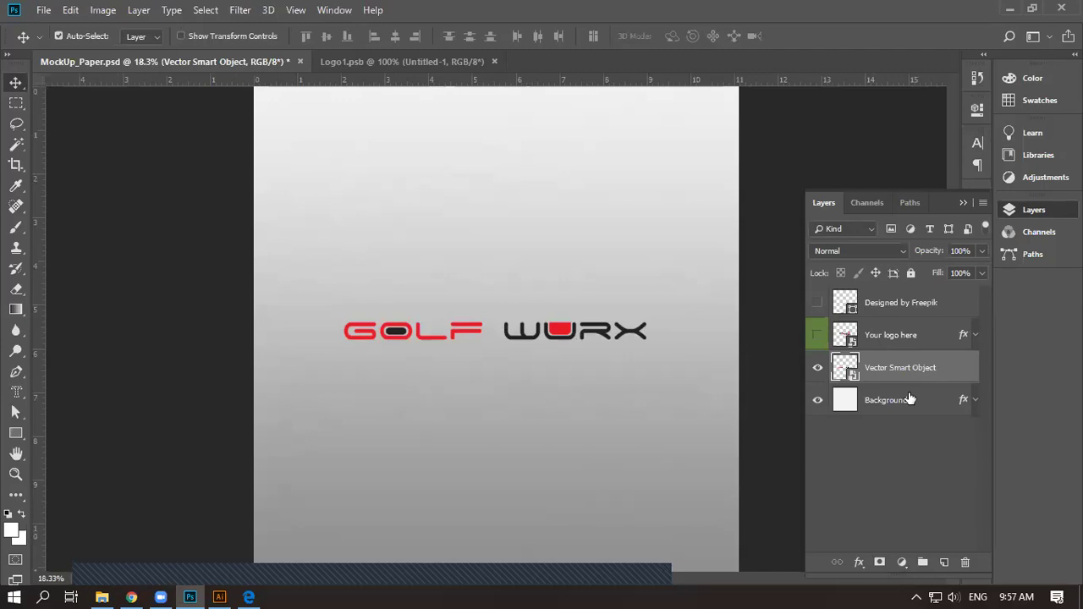
pyautogui.rightClick(864, 371)
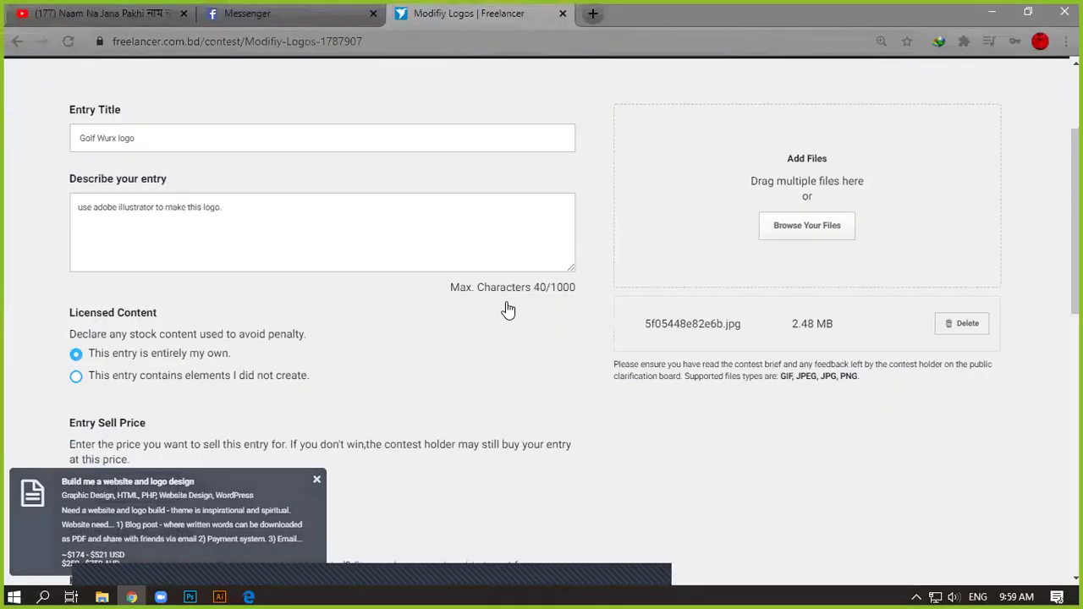
# Switch to the Modifiy Logos contest form on Freelancer in Chrome, submit the filled-in Golf Wurx logo entry and dismiss the confirmation
pyautogui.scroll(-5, 505, 307)
pyautogui.scroll(-2, 292, 351)
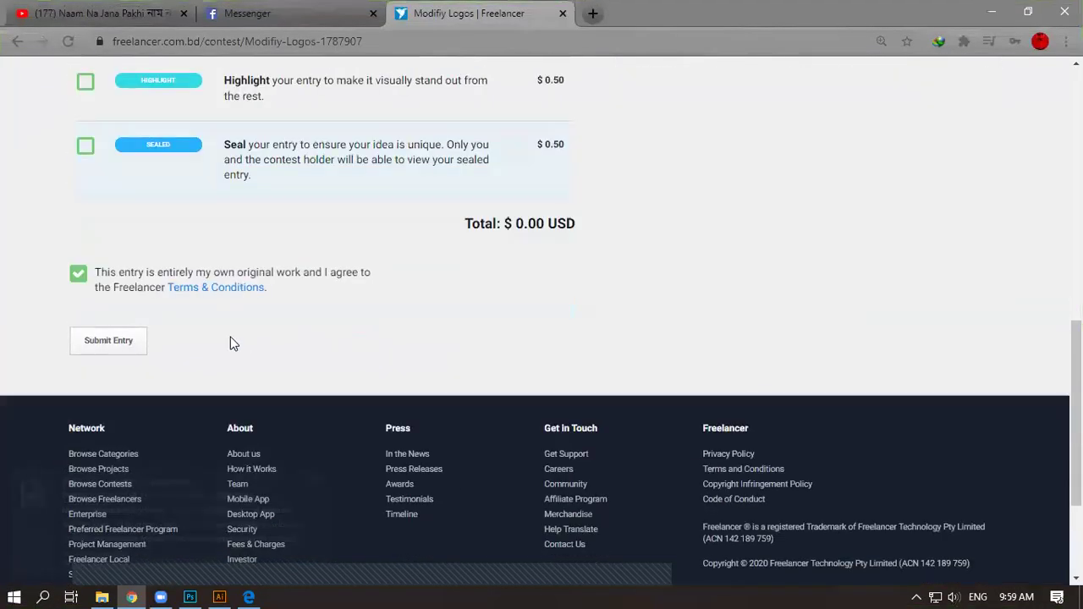
pyautogui.click(127, 340)
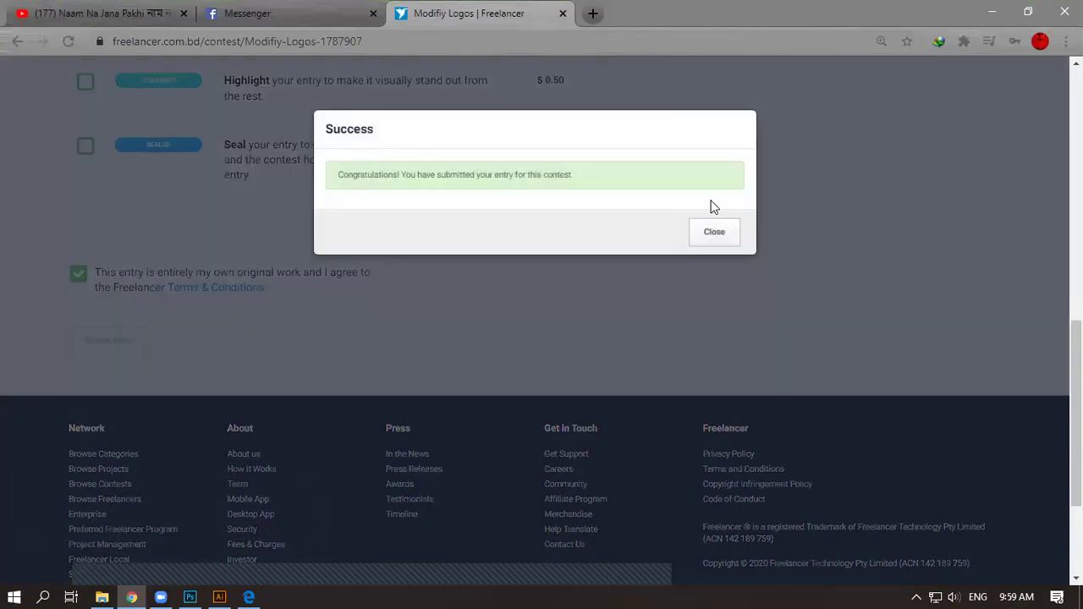
pyautogui.click(713, 233)
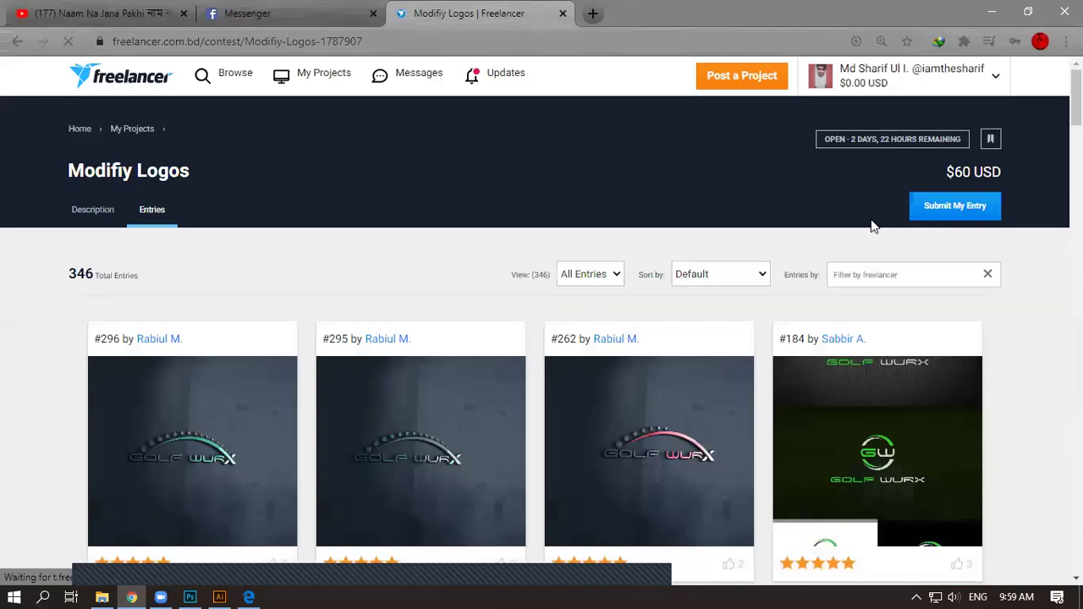
# Start another entry for the Modifiy Logos contest and upload the MockUp_Paper3 image from the Desktop
pyautogui.click(931, 211)
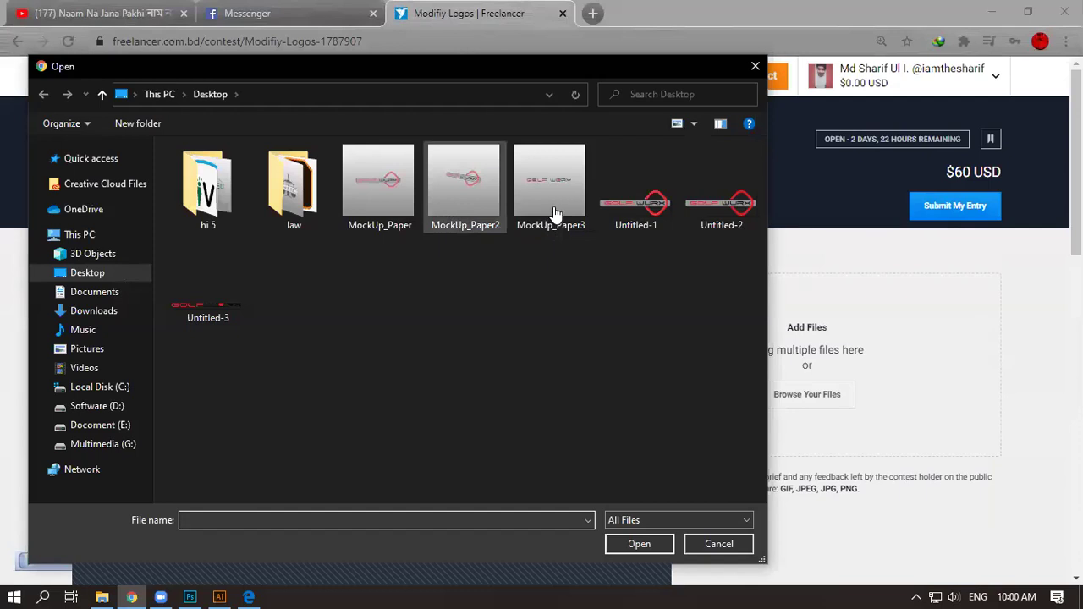
pyautogui.click(554, 211)
pyautogui.click(636, 544)
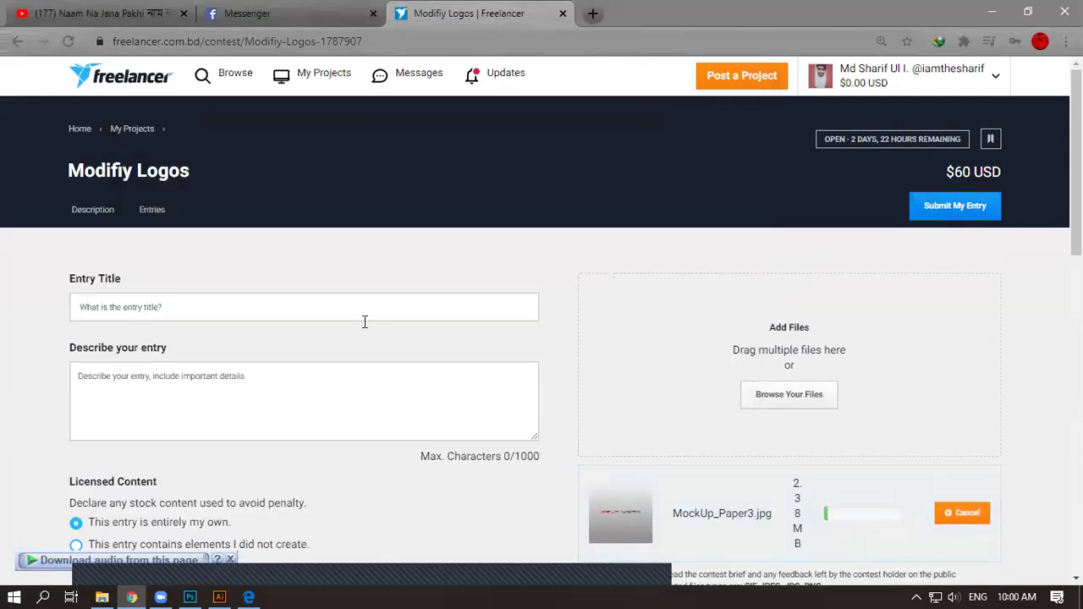
# Title the entry "Golf Wurx logo" and describe it as "use adobe illustrator to make this logo."
pyautogui.click(275, 314)
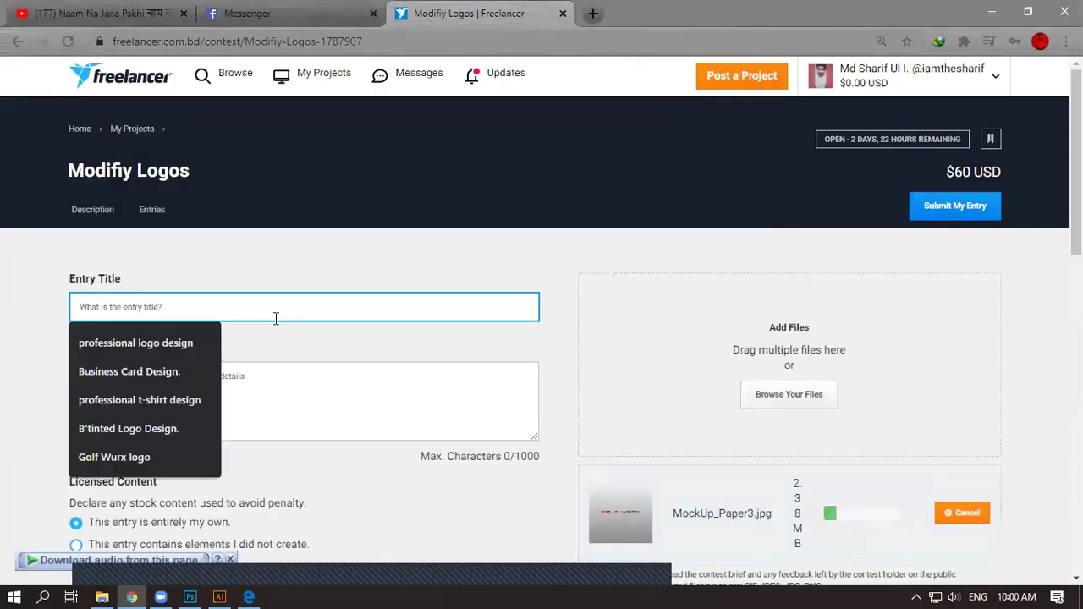
pyautogui.click(147, 457)
pyautogui.click(165, 397)
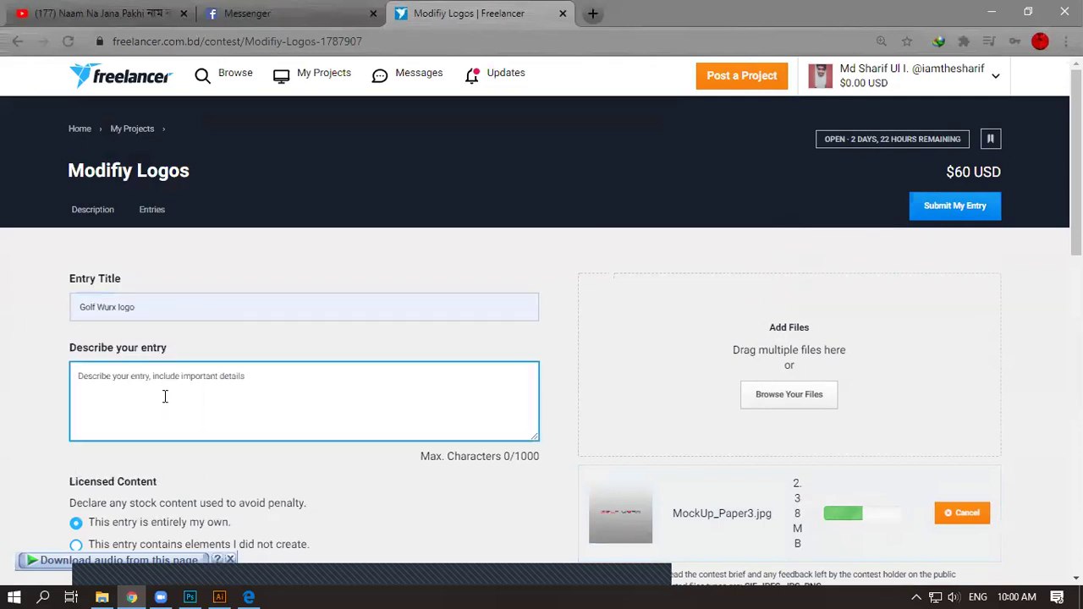
pyautogui.write('use')
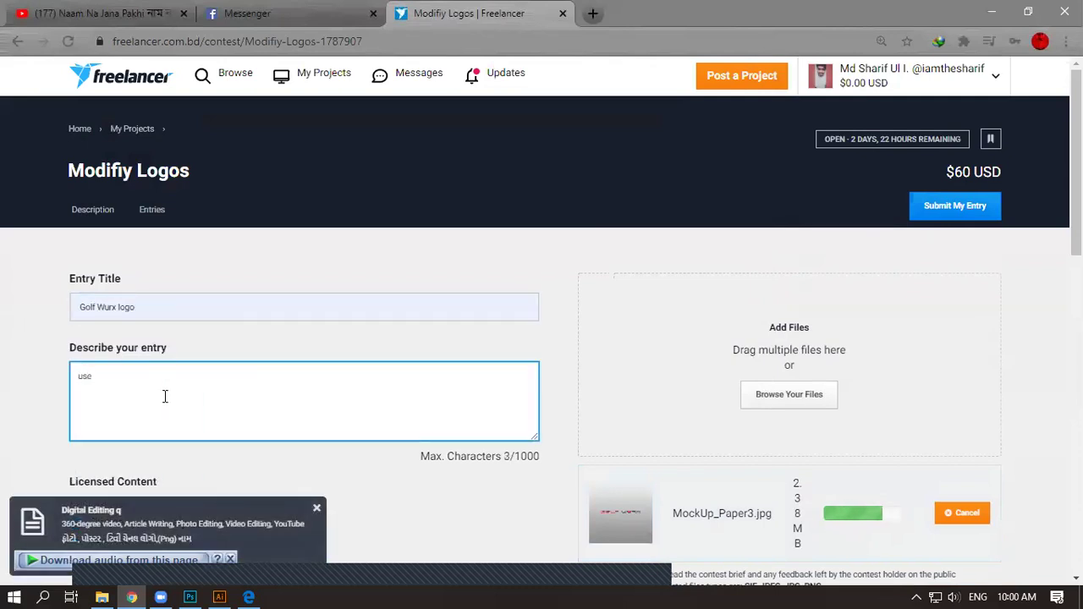
pyautogui.write(' adobe illustrat')
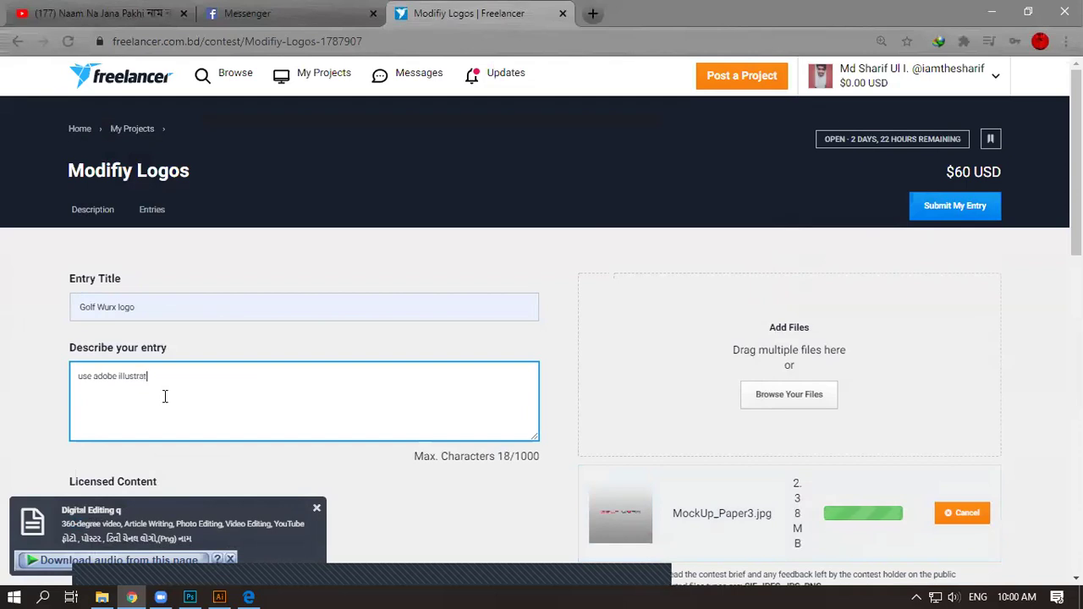
pyautogui.write('or to ma')
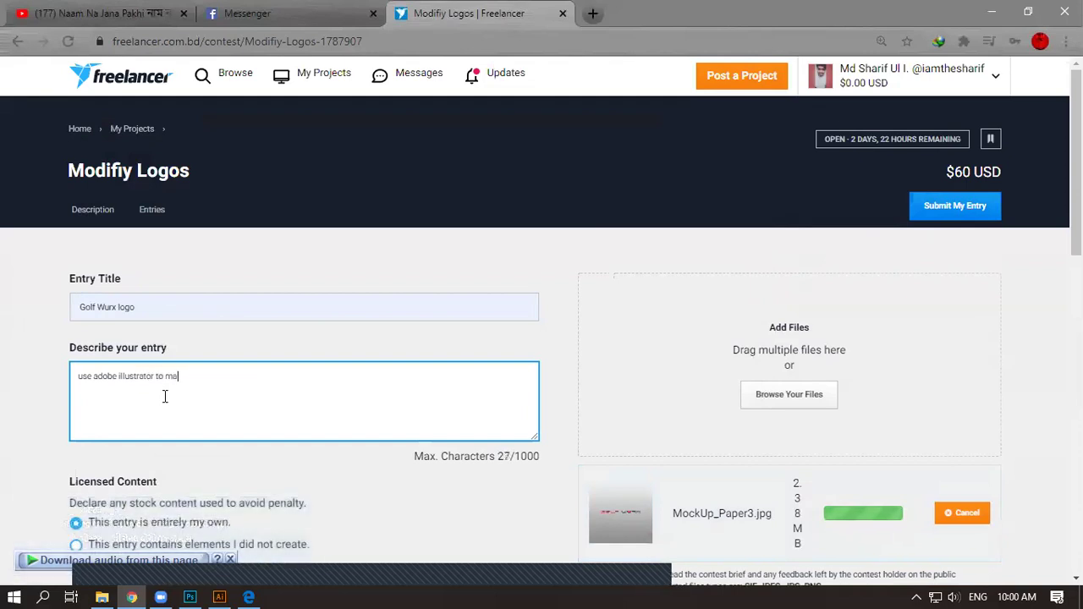
pyautogui.write('ke th')
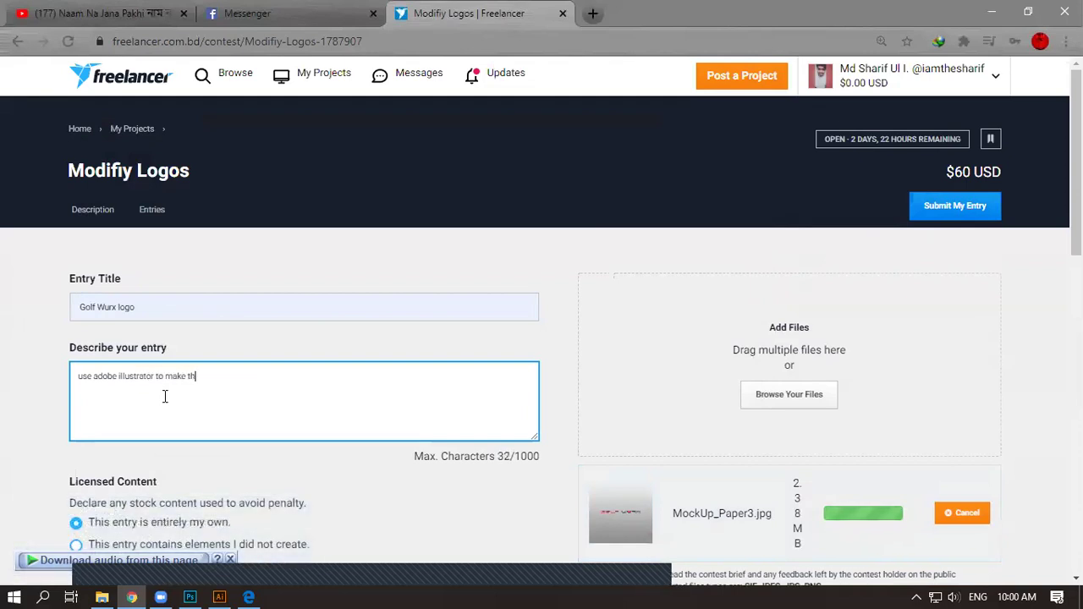
pyautogui.write('is logo.')
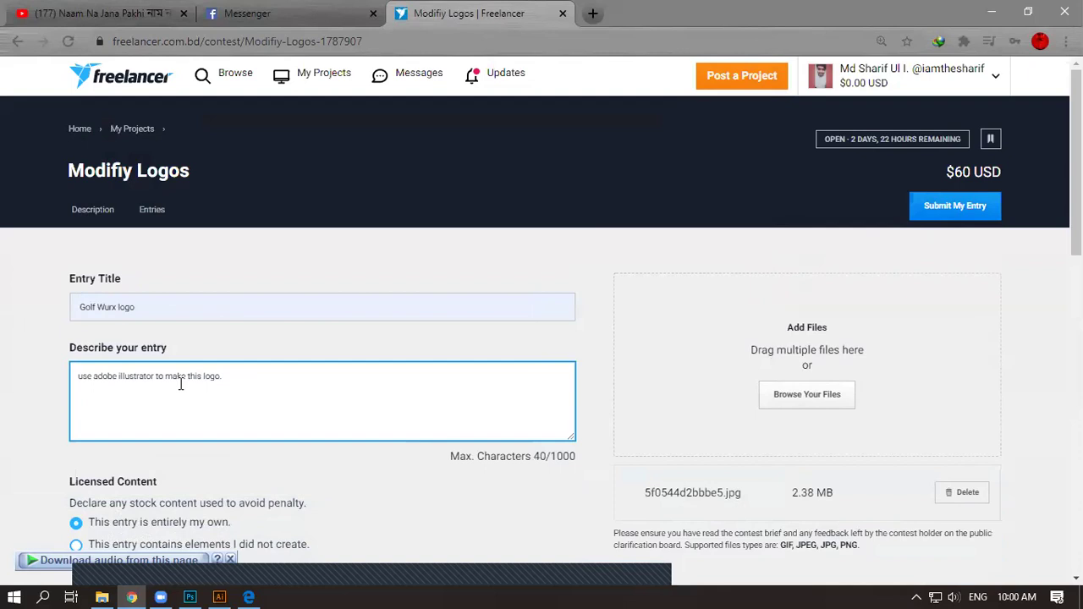
# Set the entry sell price to 40 USD and submit the entry to the contest
pyautogui.scroll(-4, 193, 294)
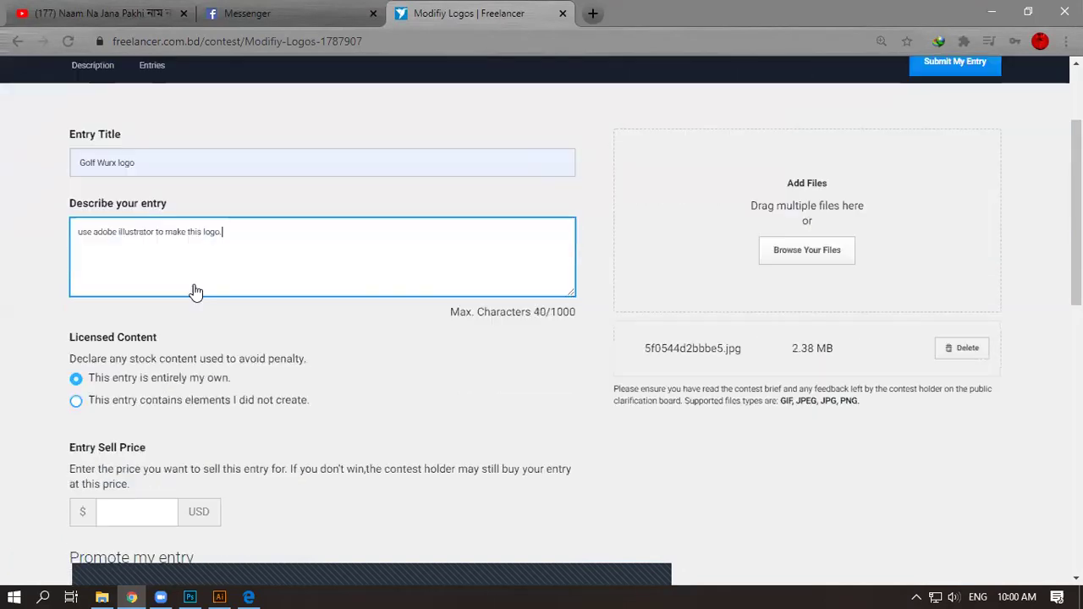
pyautogui.scroll(-1, 129, 255)
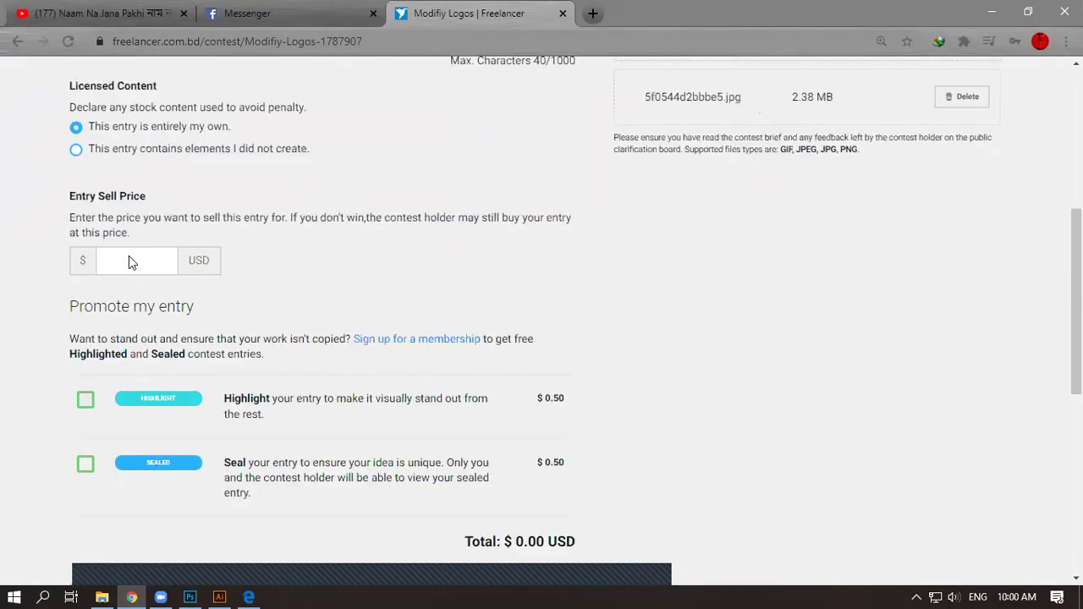
pyautogui.click(135, 259)
pyautogui.click(127, 350)
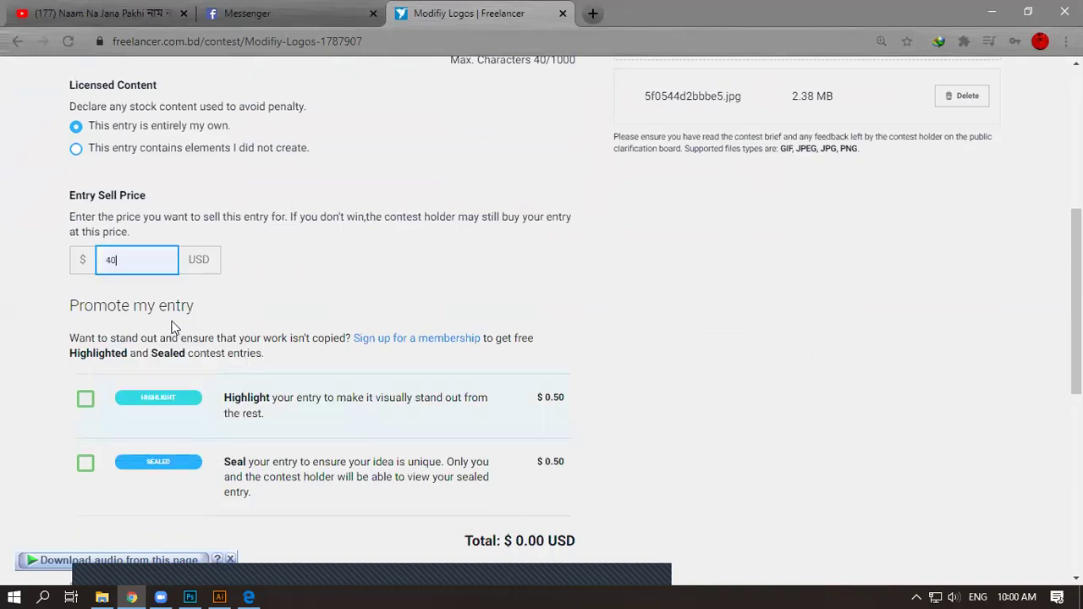
pyautogui.scroll(-4, 225, 301)
pyautogui.press('Return')
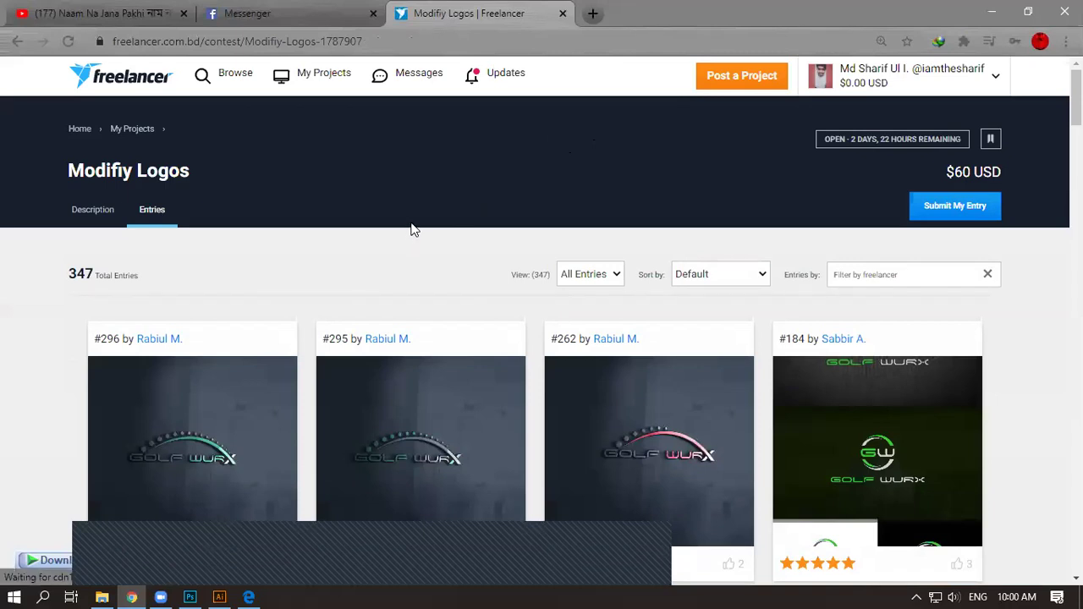
# Review the contest entries and the G Logo.pdf brief, switch to Illustrator and clear the current selection
pyautogui.scroll(-2, 375, 370)
pyautogui.click(259, 593)
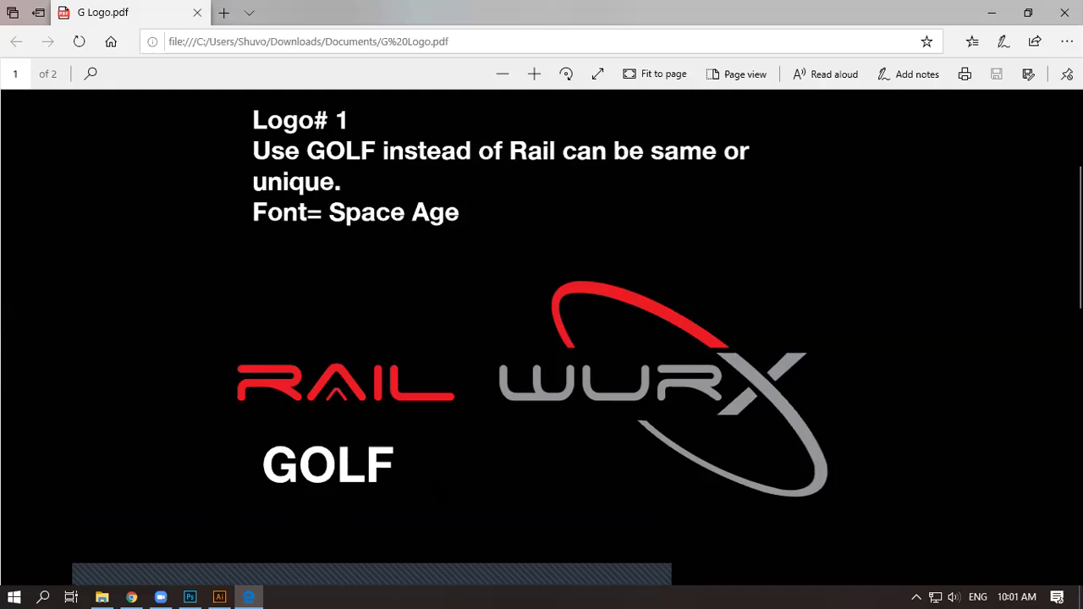
pyautogui.click(219, 598)
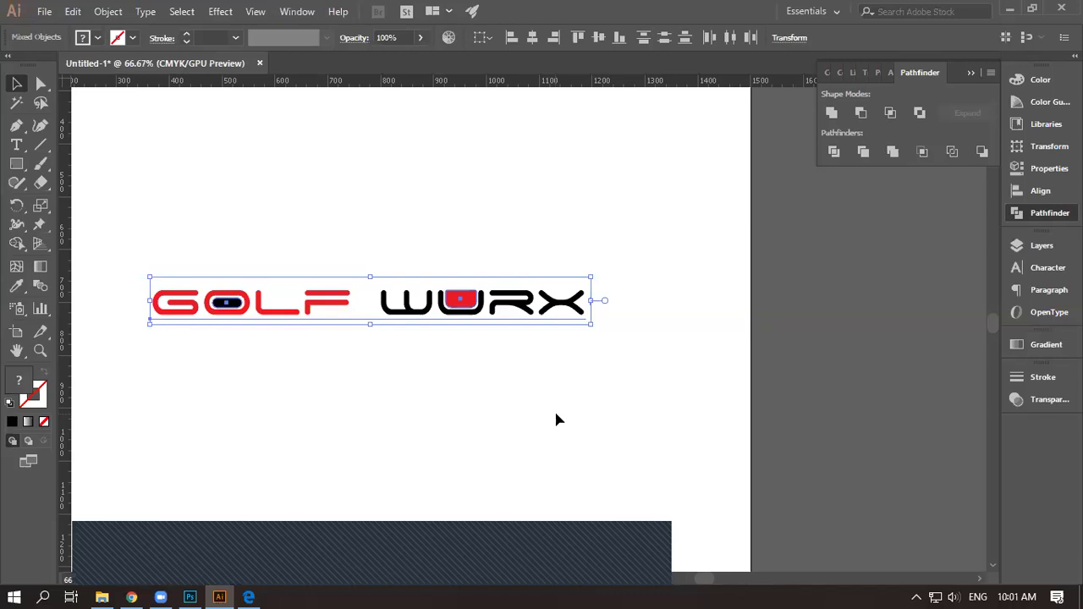
pyautogui.click(555, 418)
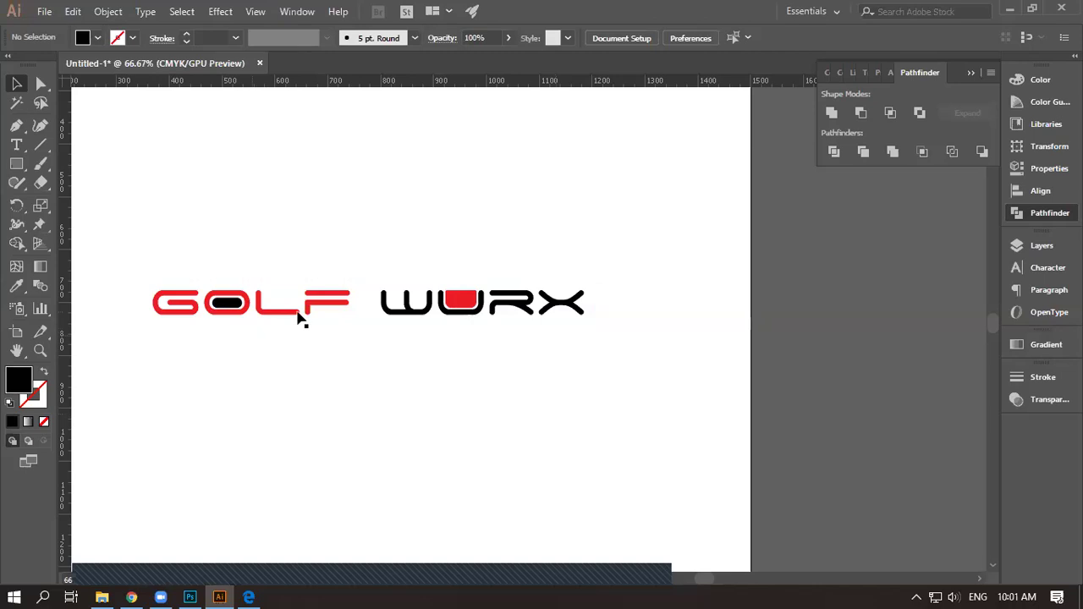
# Enlarge the GOLF WURX text to 150 pt, leaving the black and red accent shapes unscaled
pyautogui.scroll(5, 321, 311)
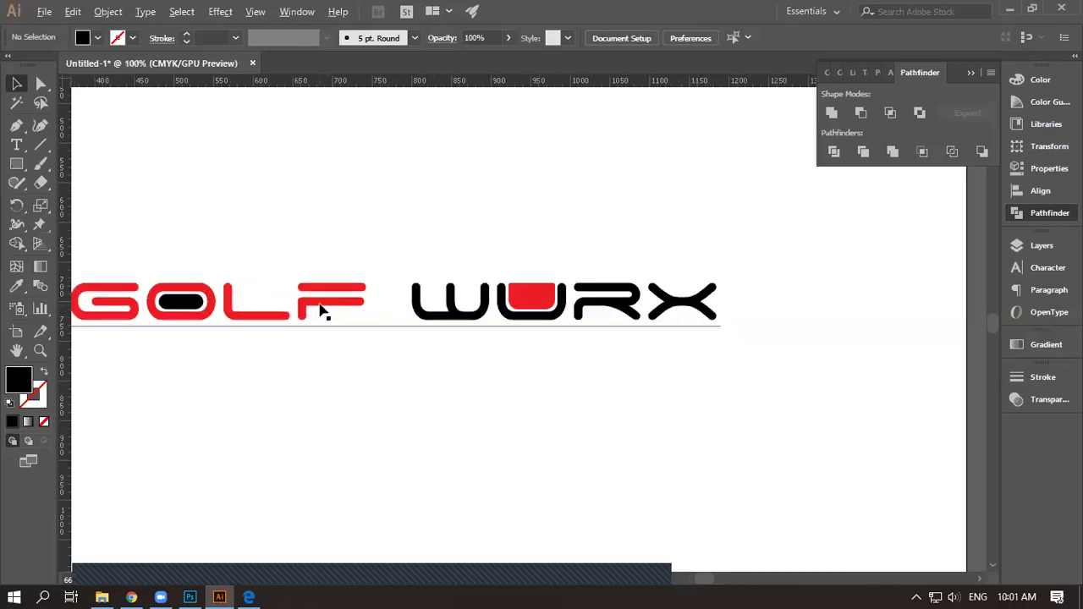
pyautogui.scroll(-5, 322, 311)
pyautogui.click(327, 310)
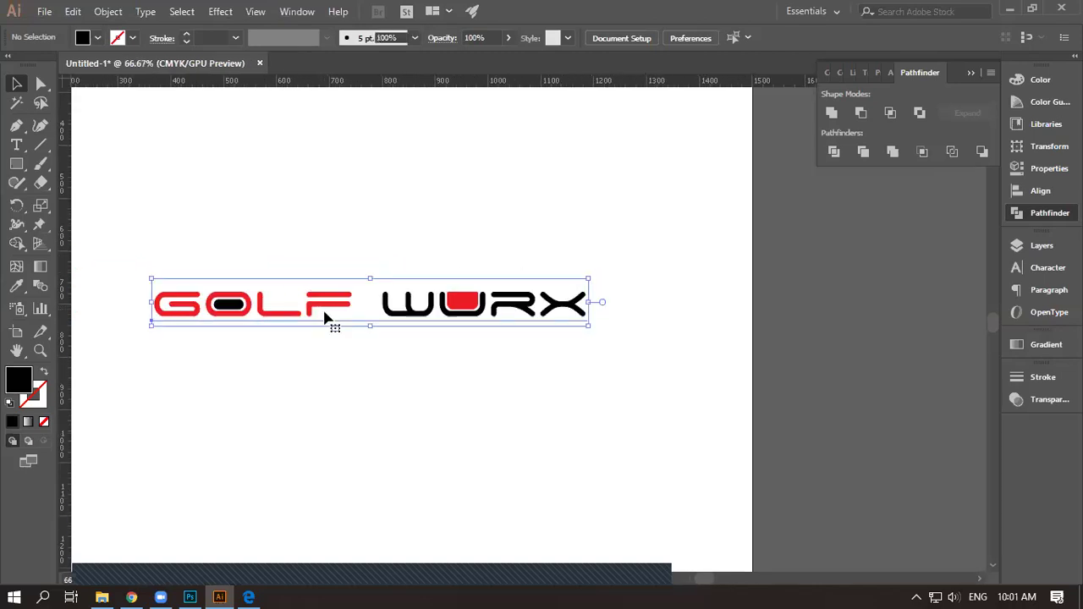
pyautogui.click(1046, 269)
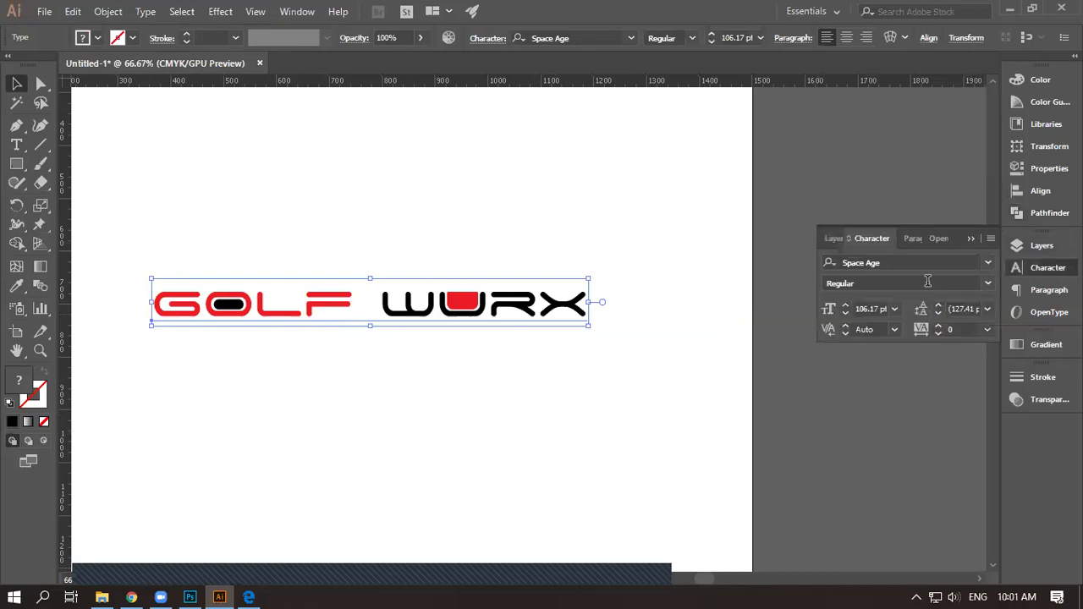
pyautogui.click(845, 305)
pyautogui.click(845, 306)
pyautogui.click(845, 306)
pyautogui.click(846, 306)
pyautogui.click(845, 306)
pyautogui.click(846, 306)
pyautogui.click(845, 306)
pyautogui.click(846, 305)
pyautogui.click(846, 306)
pyautogui.click(846, 305)
pyautogui.click(846, 305)
pyautogui.click(845, 305)
pyautogui.click(846, 305)
pyautogui.click(846, 306)
pyautogui.click(846, 305)
pyautogui.click(846, 306)
pyautogui.click(845, 306)
pyautogui.click(846, 307)
pyautogui.click(846, 306)
pyautogui.click(845, 307)
pyautogui.click(845, 307)
pyautogui.click(845, 307)
pyautogui.click(846, 306)
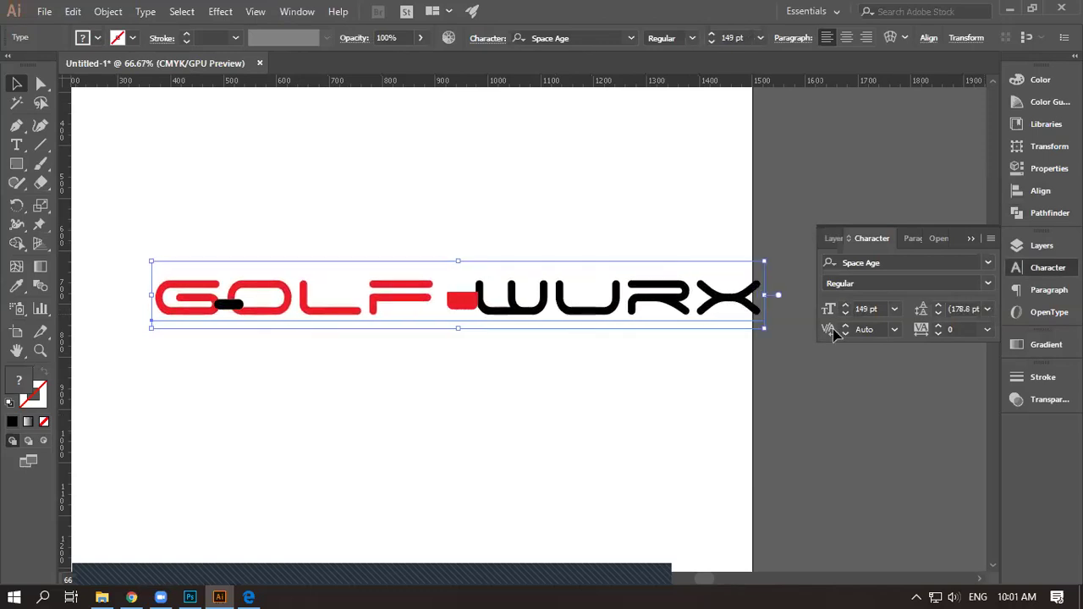
pyautogui.hotkey('ctrl', '-')
pyautogui.hotkey('ctrl', '-')
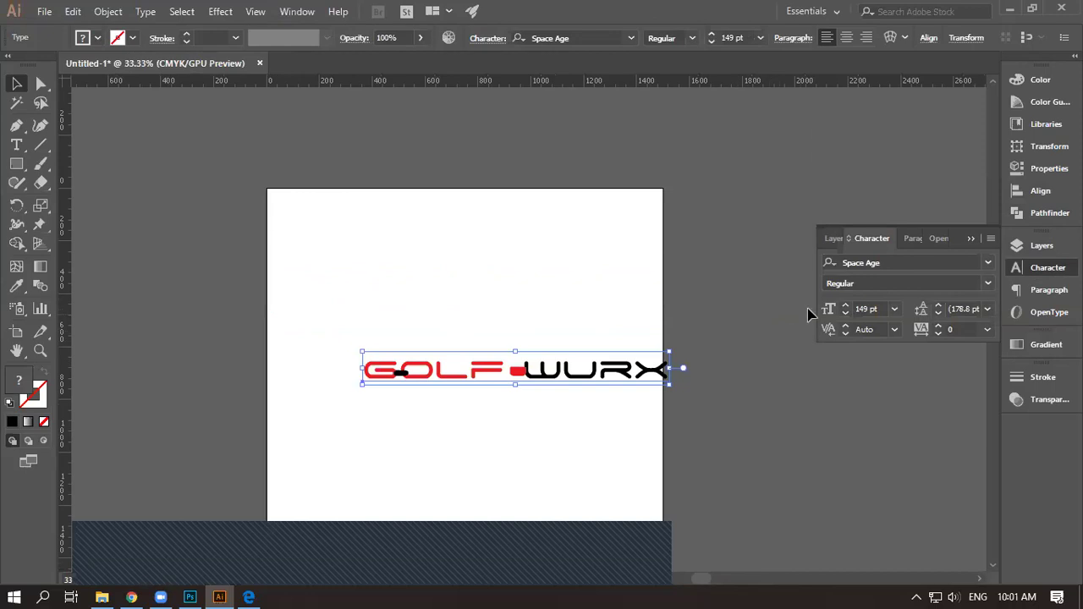
pyautogui.click(845, 305)
pyautogui.click(525, 432)
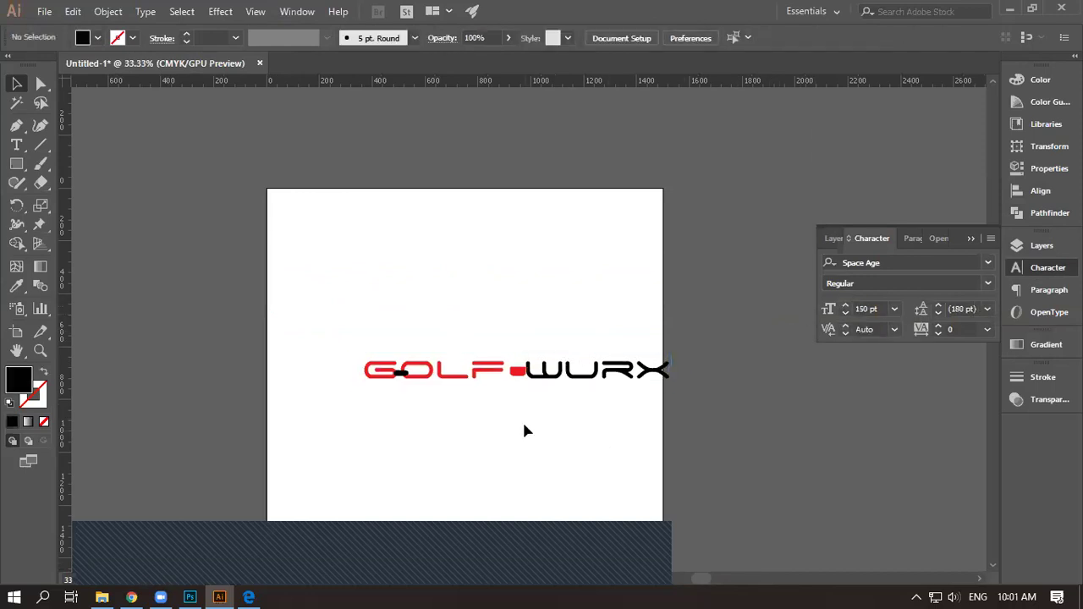
# Move the GOLF WURX text toward the left side of the artboard, leaving the accent shapes in place
pyautogui.hotkey('ctrl', '+')
pyautogui.hotkey('ctrl', '+')
pyautogui.hotkey('ctrl', '+')
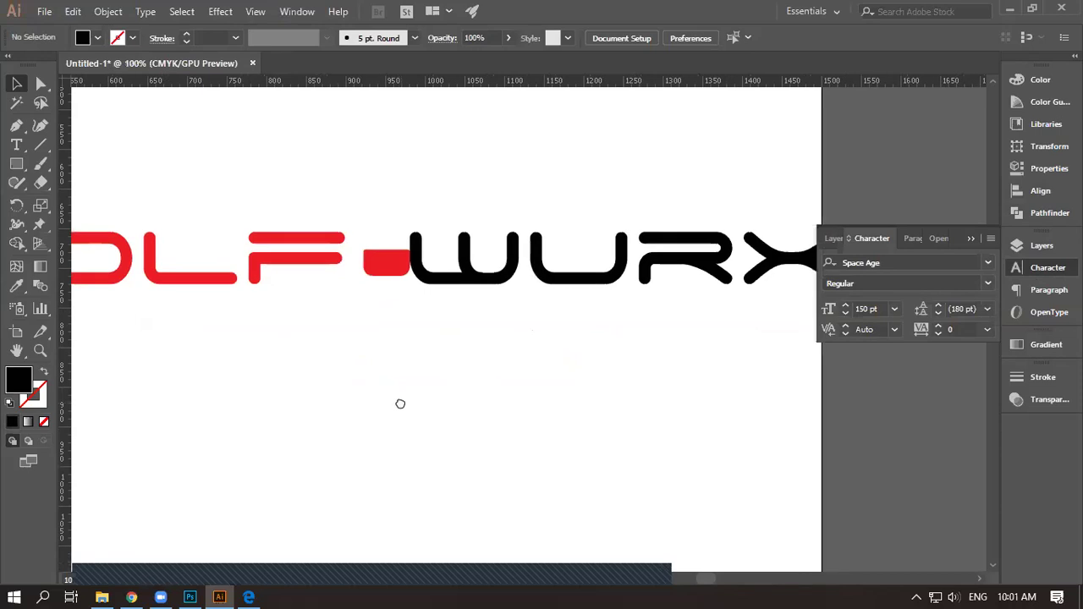
pyautogui.click(483, 281)
pyautogui.hotkey('ctrl', '-')
pyautogui.hotkey('ctrl', '-')
pyautogui.moveTo(479, 328); pyautogui.dragTo(393, 329)
pyautogui.click(343, 393)
pyautogui.hotkey('ctrl', '-')
pyautogui.hotkey('ctrl', '+')
# Enlarge the GOLF WURX text to 200 pt
pyautogui.click(311, 311)
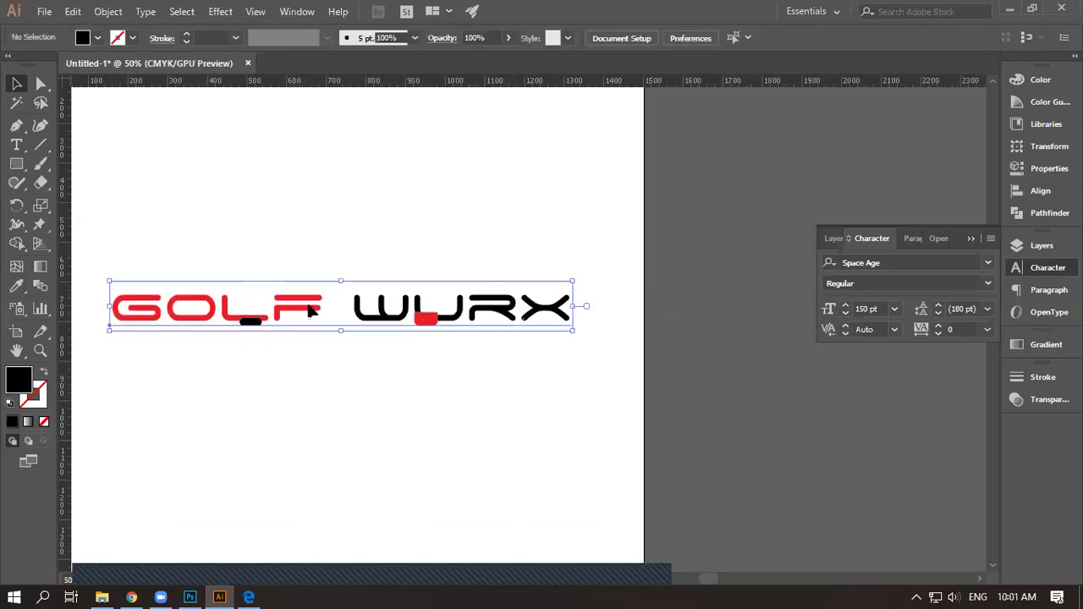
pyautogui.click(845, 305)
pyautogui.click(845, 306)
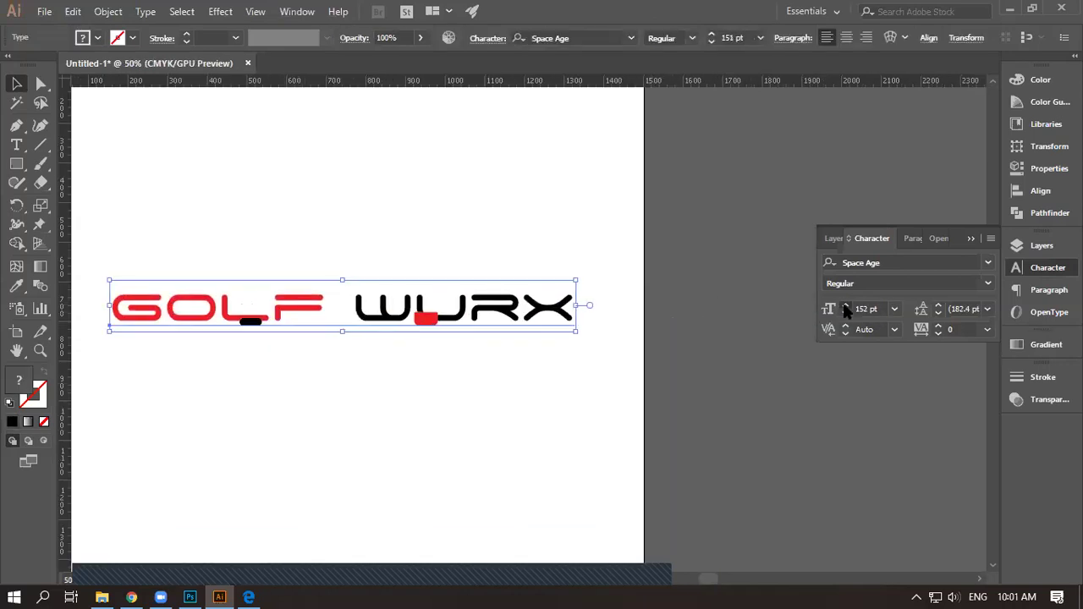
pyautogui.click(845, 305)
pyautogui.click(845, 305)
pyautogui.click(845, 305)
pyautogui.click(844, 305)
pyautogui.click(845, 306)
pyautogui.click(845, 305)
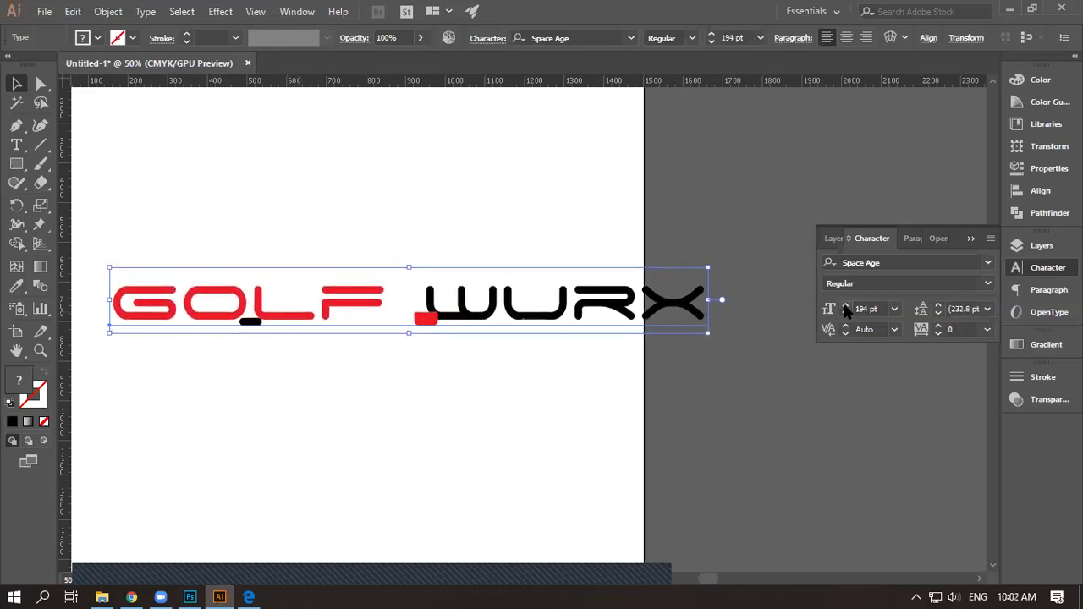
pyautogui.click(844, 305)
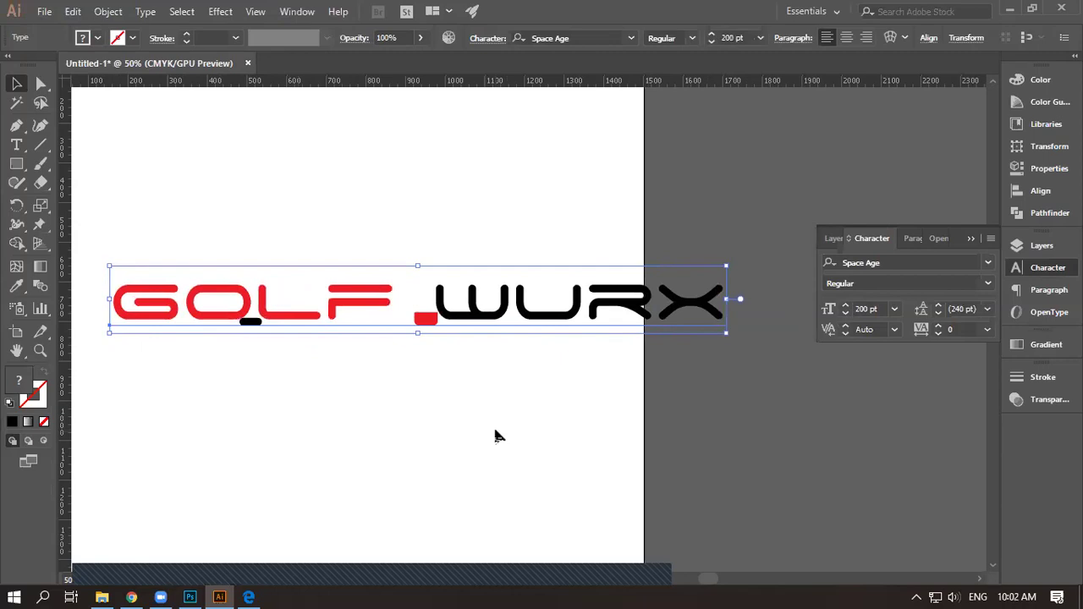
# Move the GOLF WURX text to the artboard's left edge and set its font size to 190 pt
pyautogui.scroll(-1, 496, 435)
pyautogui.moveTo(503, 354); pyautogui.dragTo(466, 359)
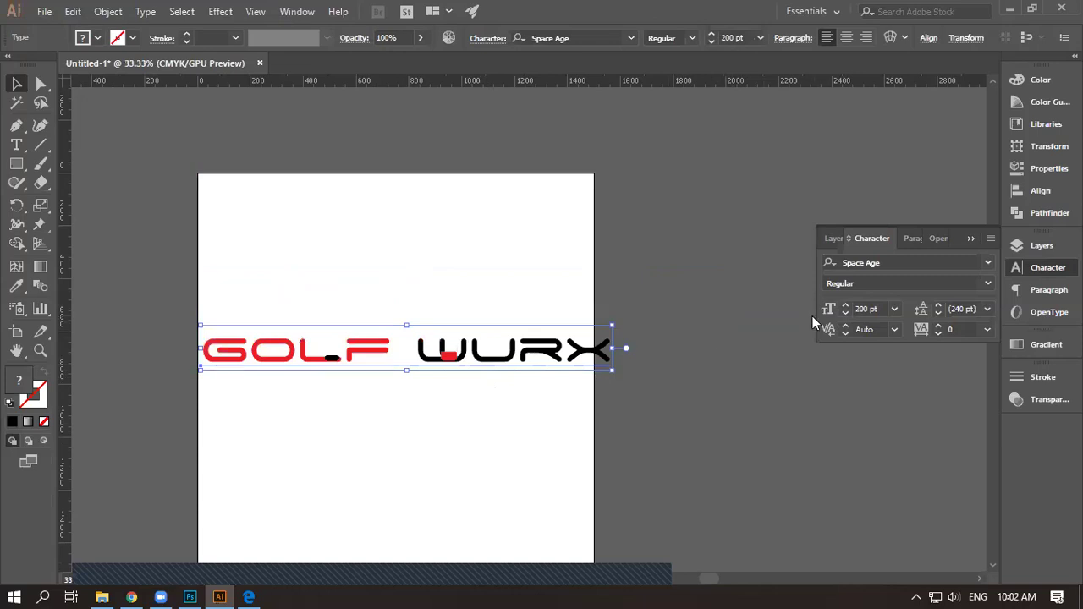
pyautogui.click(845, 314)
pyautogui.click(845, 315)
pyautogui.click(844, 314)
pyautogui.click(844, 314)
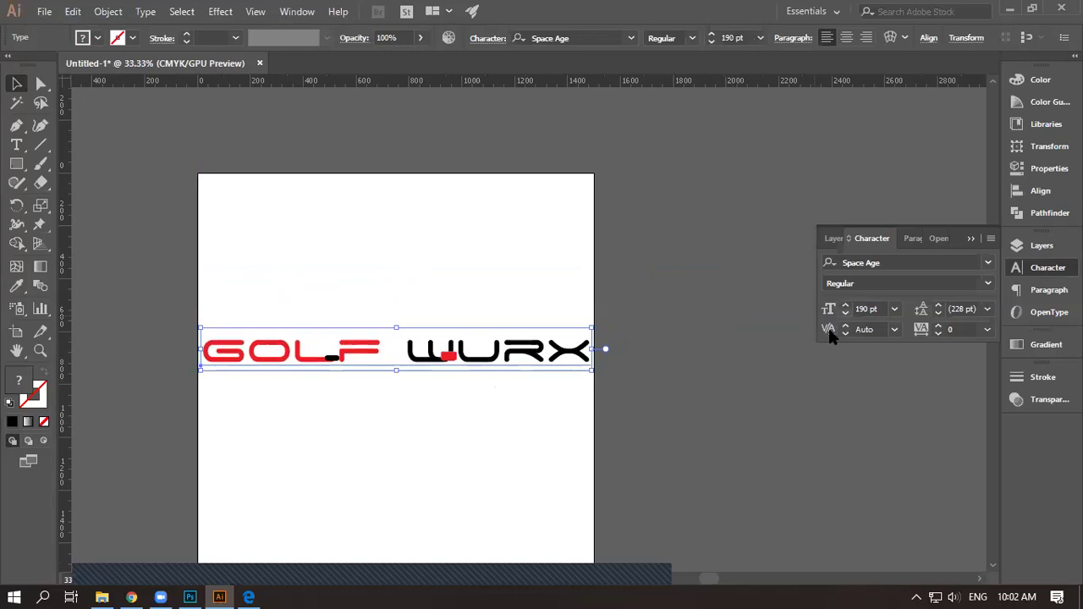
pyautogui.click(489, 457)
# Move the small black rounded bar from the foot of the L into the centre of the O
pyautogui.scroll(5, 324, 421)
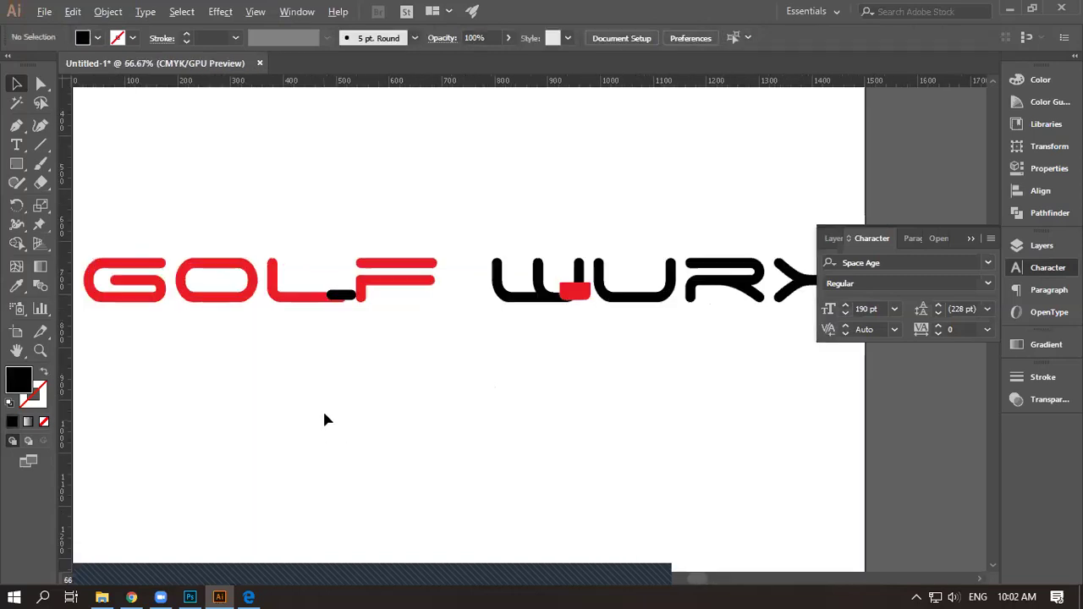
pyautogui.moveTo(324, 306); pyautogui.dragTo(621, 446)
pyautogui.moveTo(660, 366); pyautogui.dragTo(376, 332)
# Enlarge the black bar about its centre to nearly fill the O's opening, and increase its corner rounding to a pill shape
pyautogui.scroll(1, 376, 332)
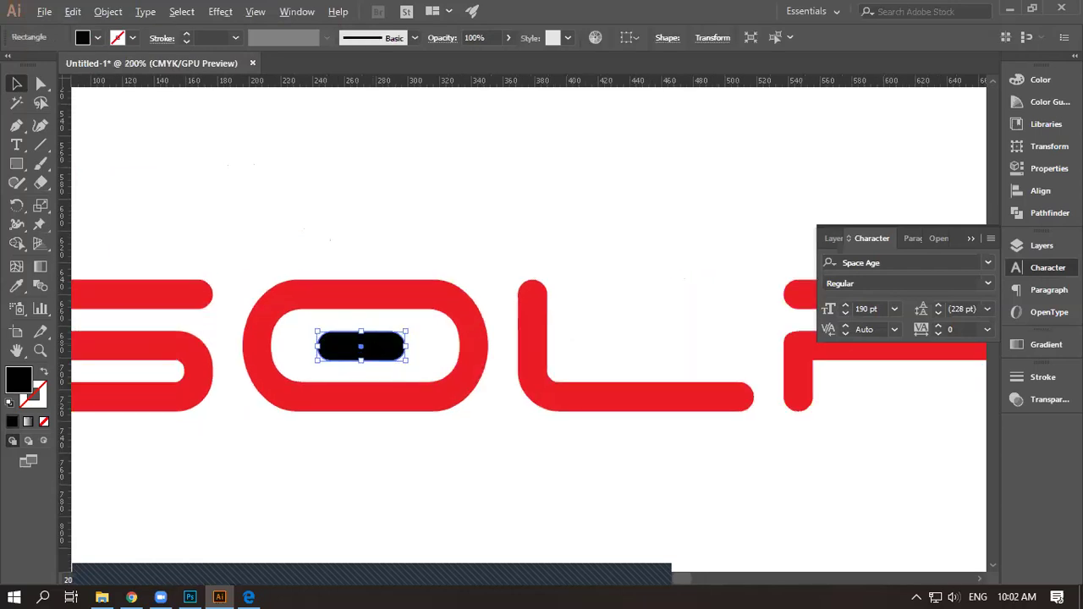
pyautogui.scroll(4, 380, 345)
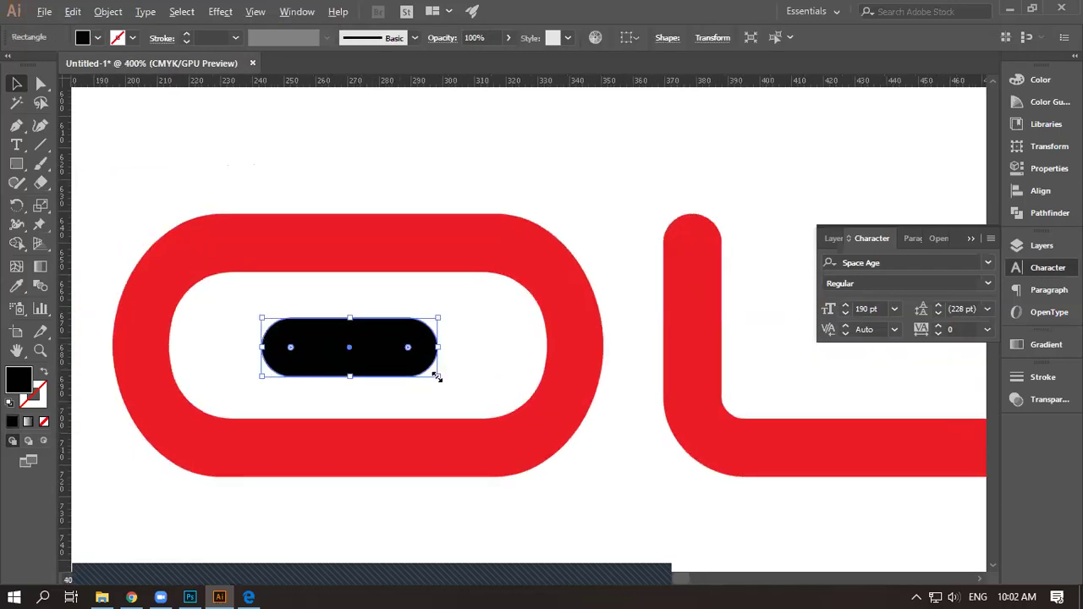
pyautogui.moveTo(436, 377); pyautogui.dragTo(497, 404)
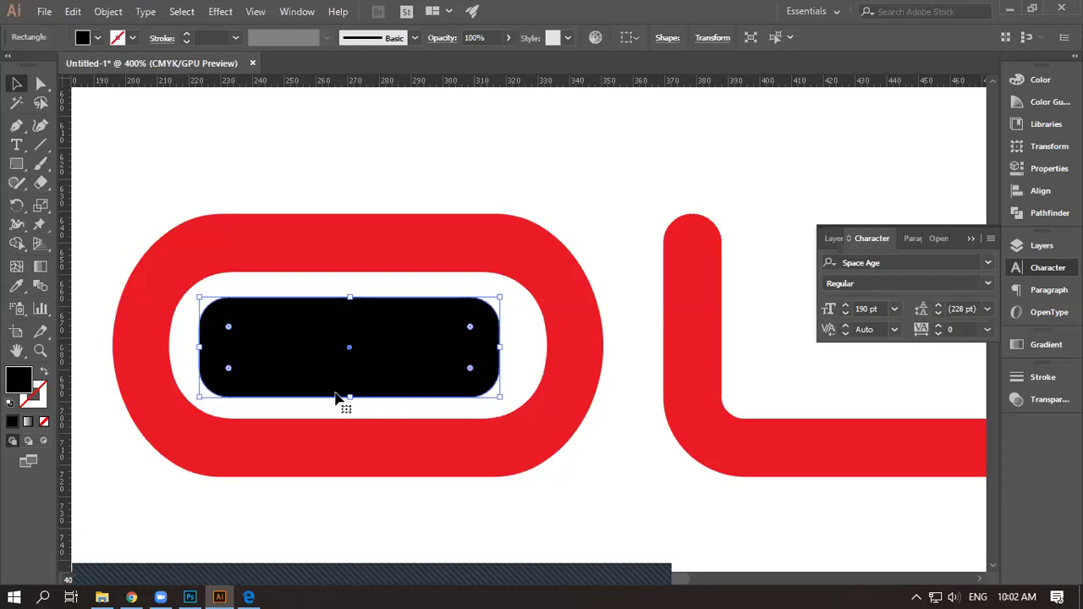
pyautogui.moveTo(228, 327); pyautogui.dragTo(269, 355)
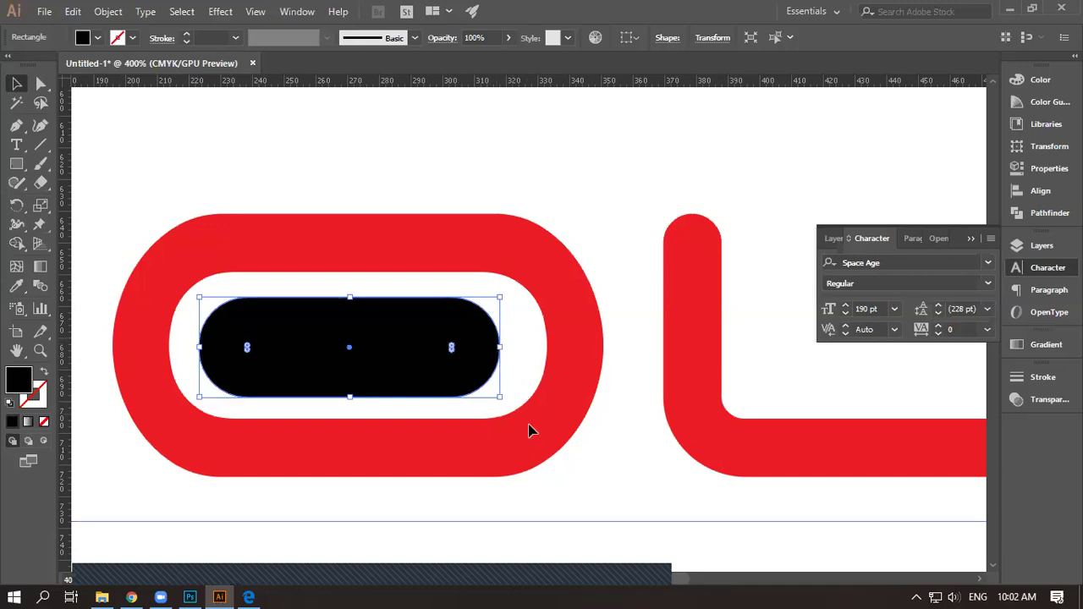
# Place two vertical and two horizontal guides along the inner edges of the O
pyautogui.click(169, 347)
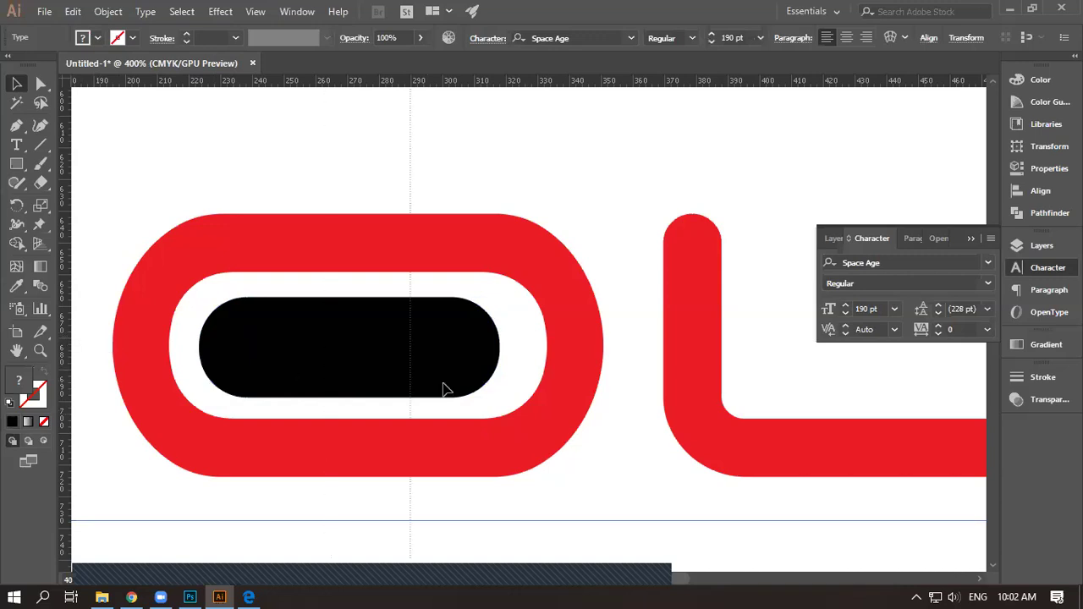
pyautogui.click(545, 409)
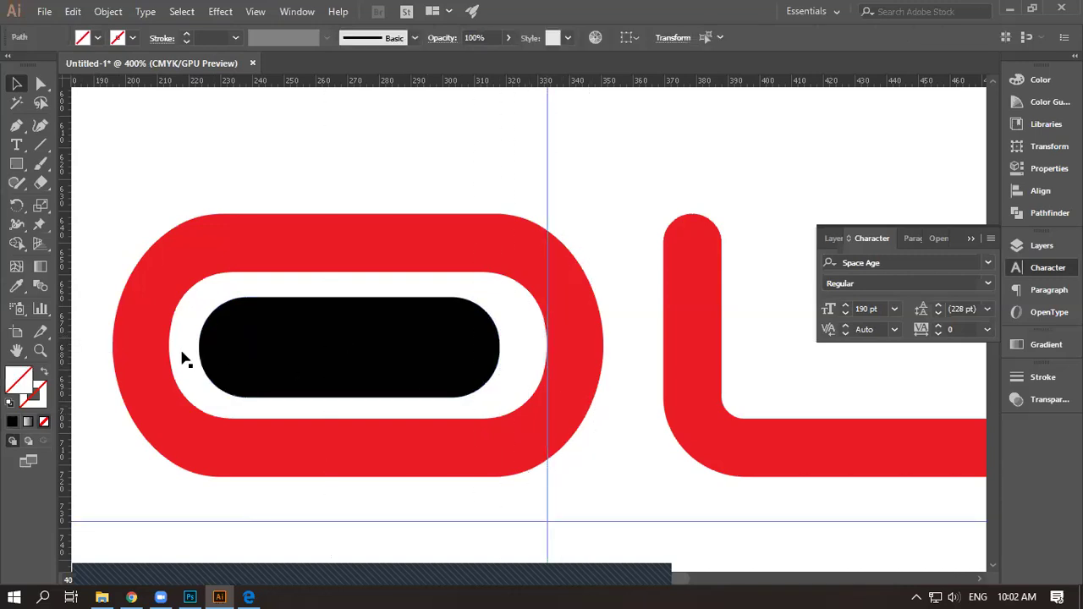
pyautogui.moveTo(66, 337); pyautogui.dragTo(171, 369)
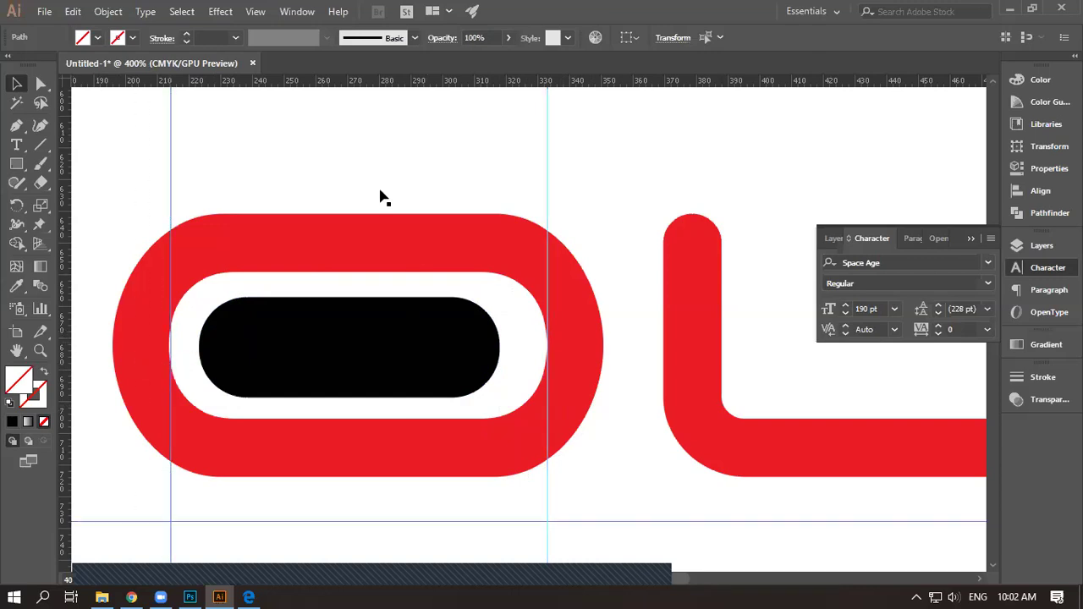
pyautogui.moveTo(415, 83); pyautogui.dragTo(423, 280)
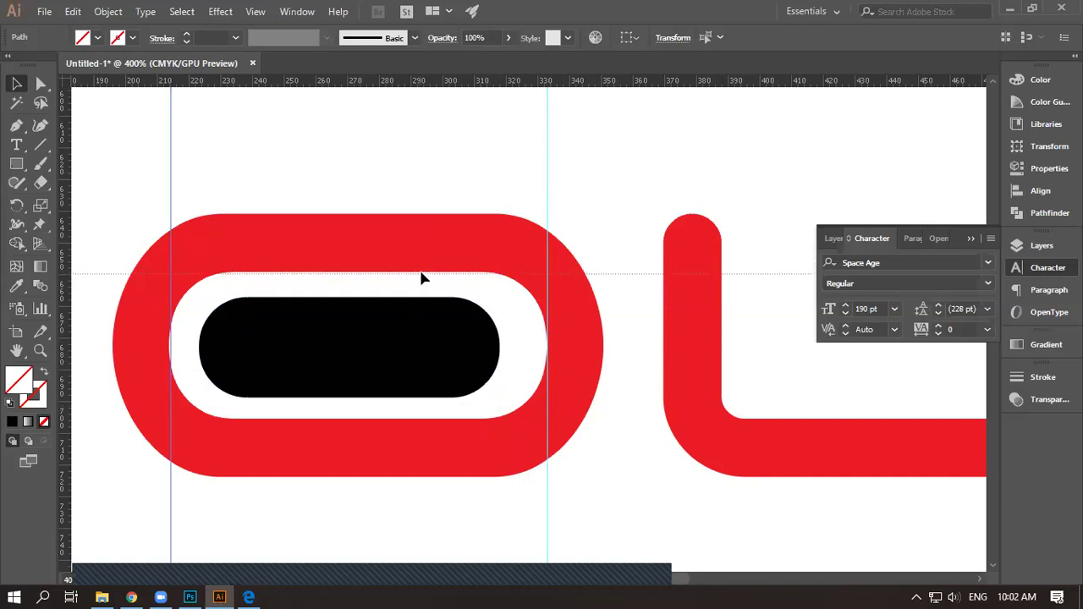
pyautogui.moveTo(423, 280); pyautogui.dragTo(412, 271)
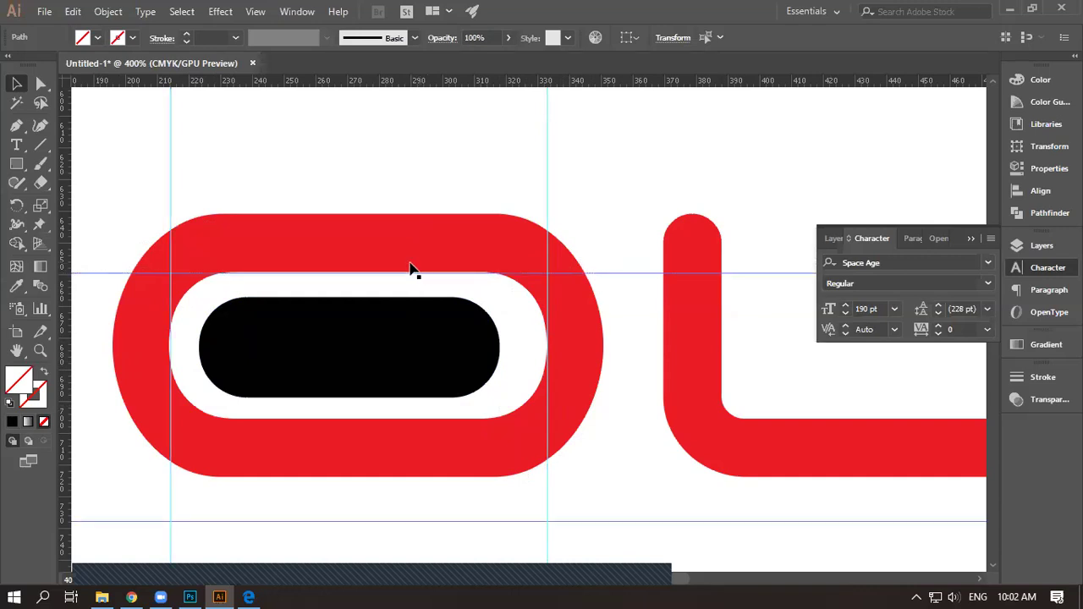
pyautogui.moveTo(409, 311); pyautogui.dragTo(421, 426)
# Nudge the black pill slightly right to centre it between the O's vertical guides
pyautogui.click(426, 377)
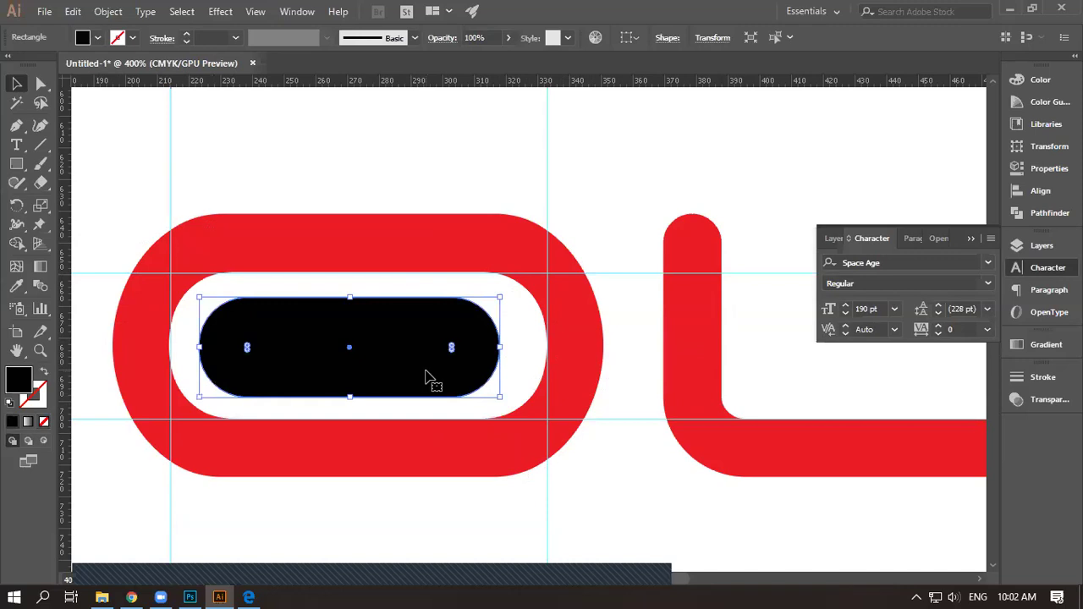
pyautogui.press('Right')
pyautogui.press('Right')
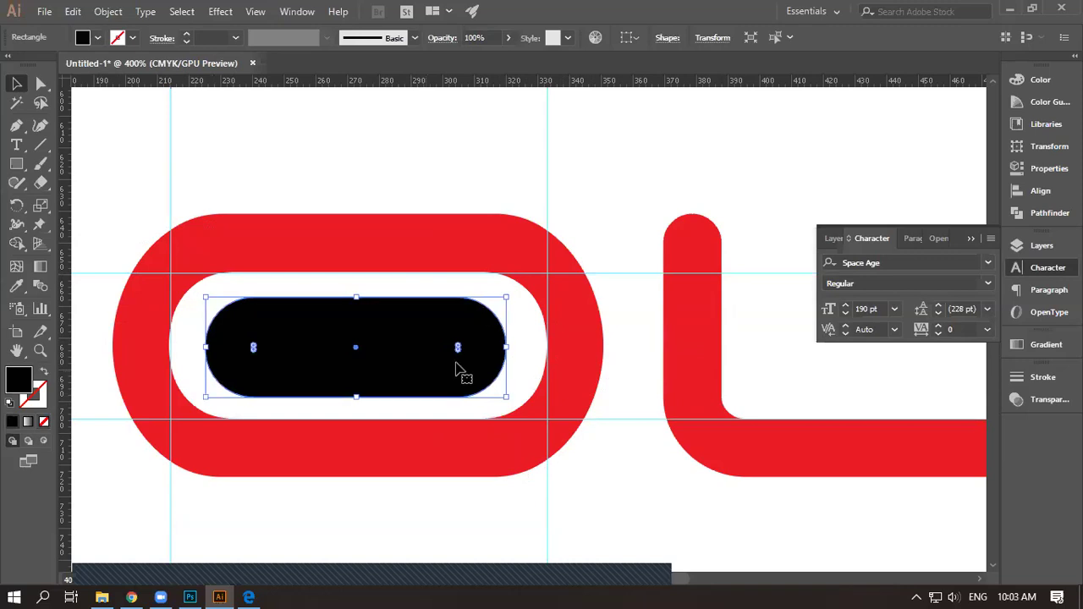
# Reduce the black pill's height slightly and reposition it so the gaps above and below inside the O are even
pyautogui.scroll(2, 331, 372)
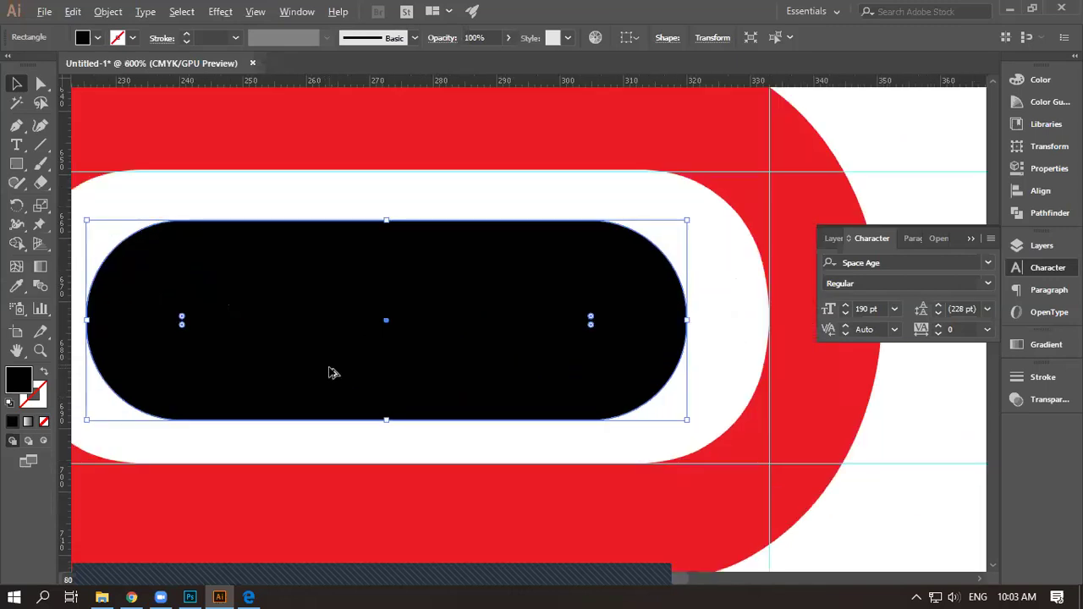
pyautogui.scroll(-1, 331, 373)
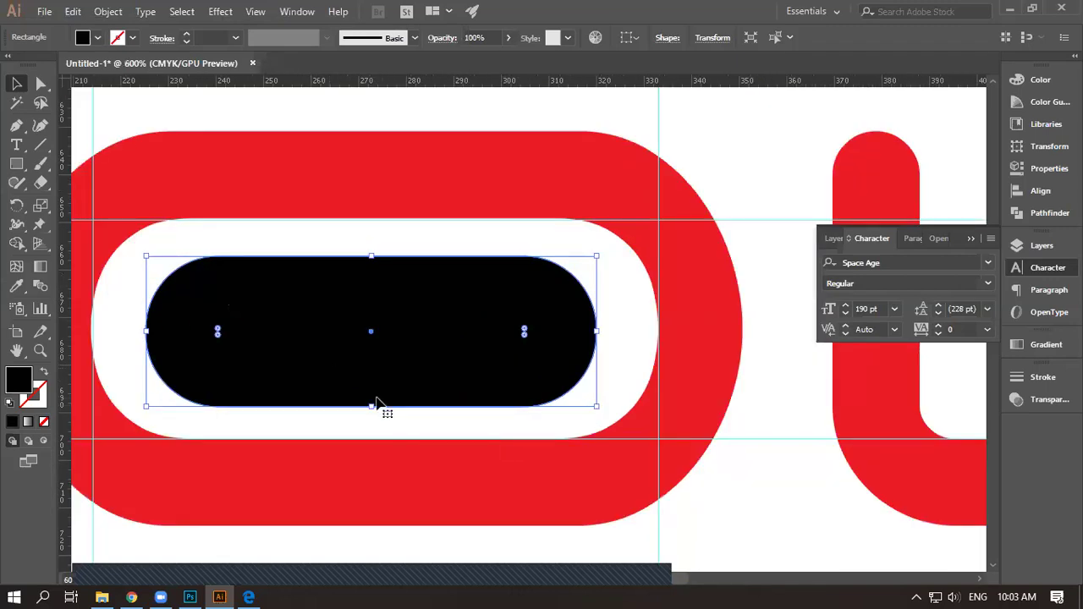
pyautogui.moveTo(372, 407); pyautogui.dragTo(371, 399)
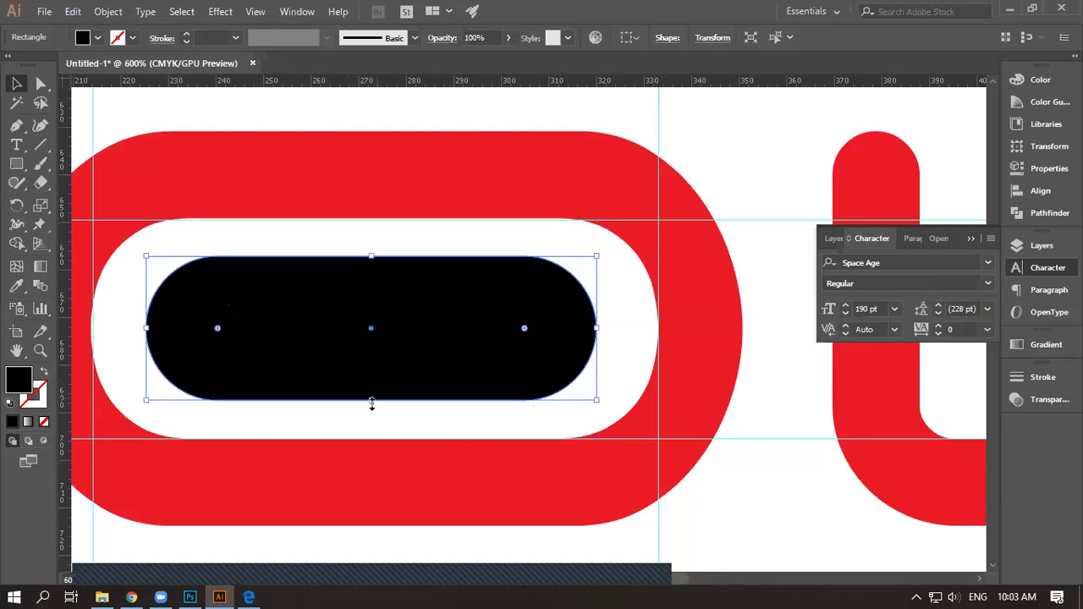
pyautogui.moveTo(371, 258); pyautogui.dragTo(375, 258)
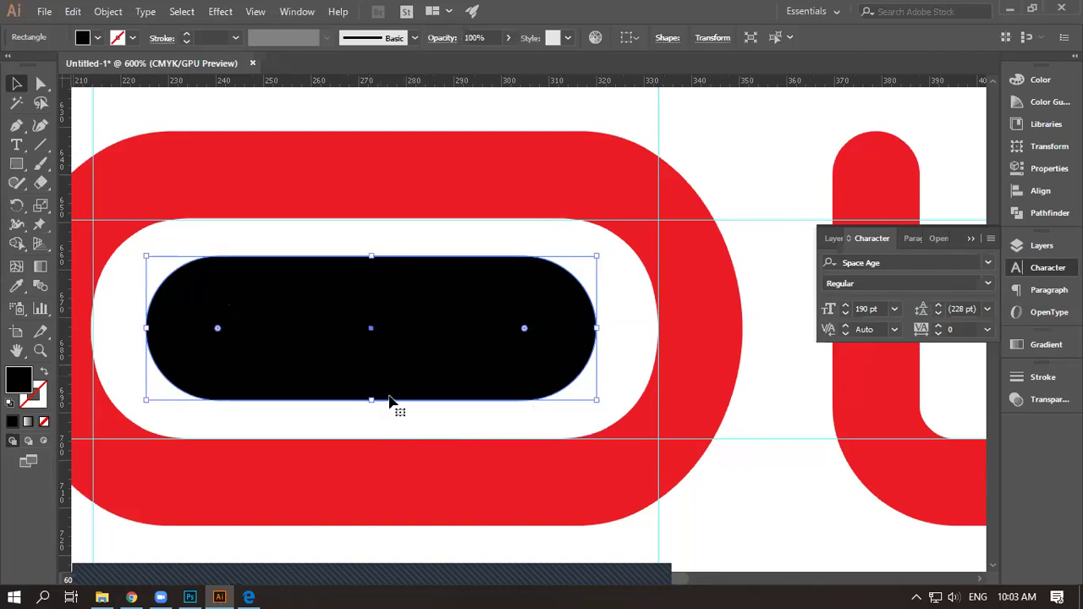
pyautogui.moveTo(374, 400)
pyautogui.mouseDown()
pyautogui.moveTo(380, 381)
pyautogui.moveTo(378, 405)
pyautogui.mouseUp()
pyautogui.moveTo(427, 365); pyautogui.dragTo(424, 363)
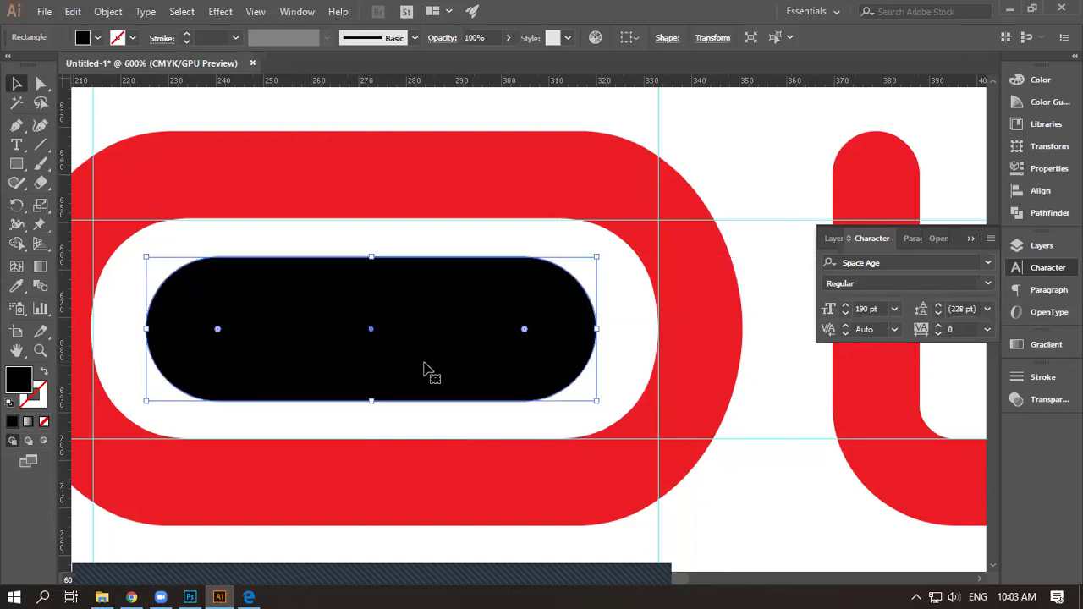
pyautogui.click(485, 552)
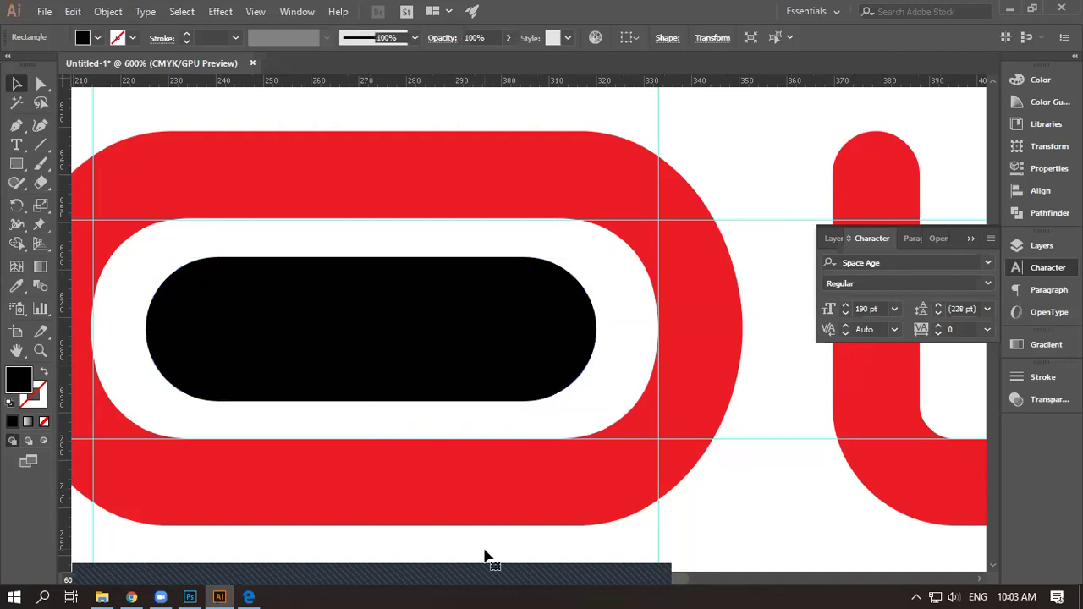
pyautogui.click(435, 443)
pyautogui.scroll(-6, 435, 440)
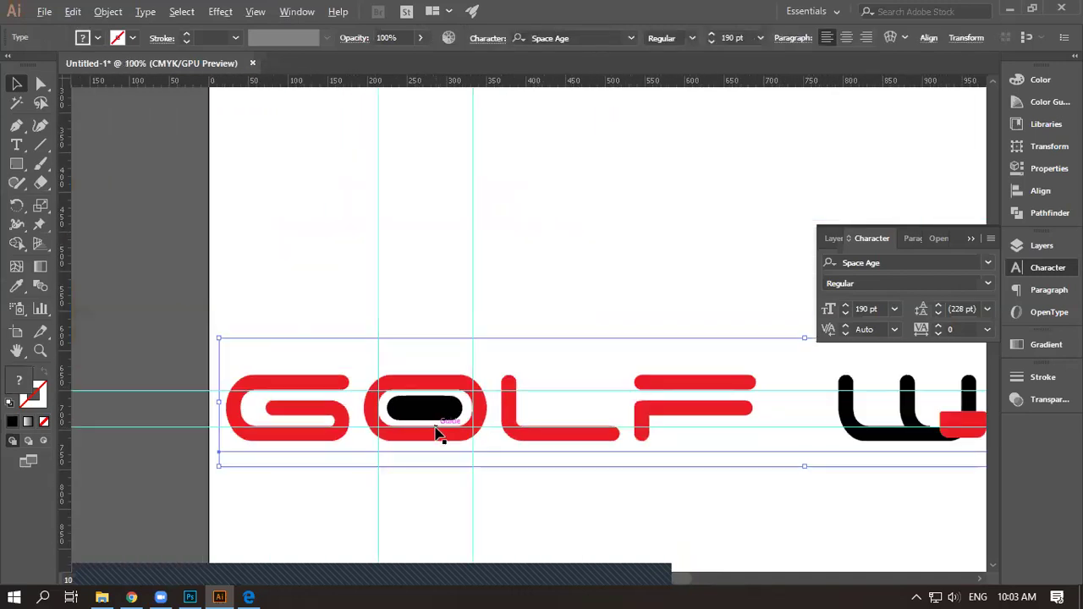
# Place horizontal guides across the shortest bar's shoulders and along the shared base of the shapes, with the artwork in outline view
pyautogui.scroll(-3, 436, 430)
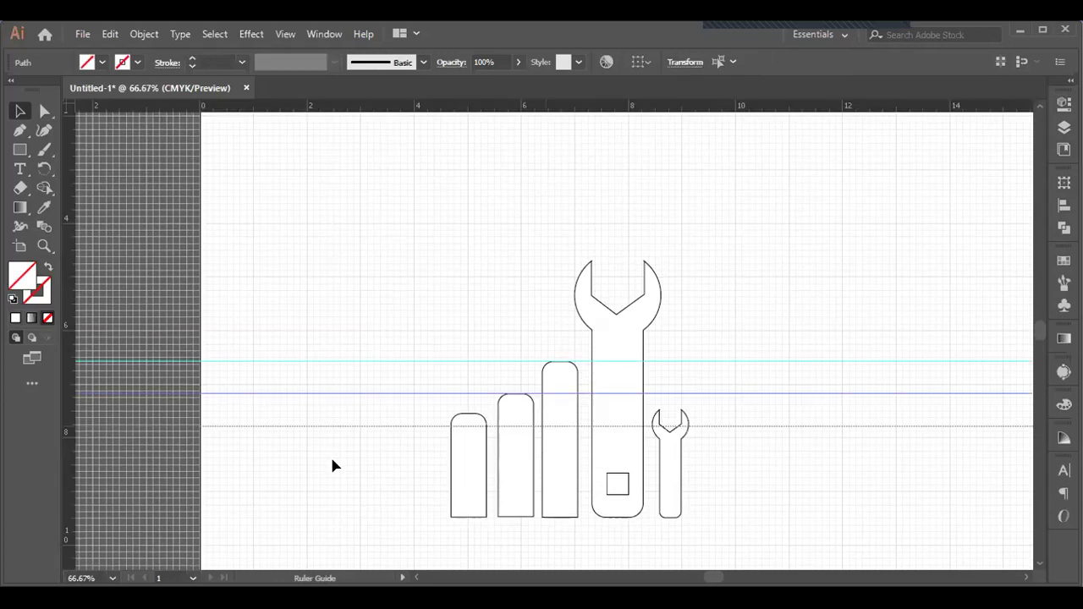
pyautogui.moveTo(332, 462); pyautogui.dragTo(333, 462)
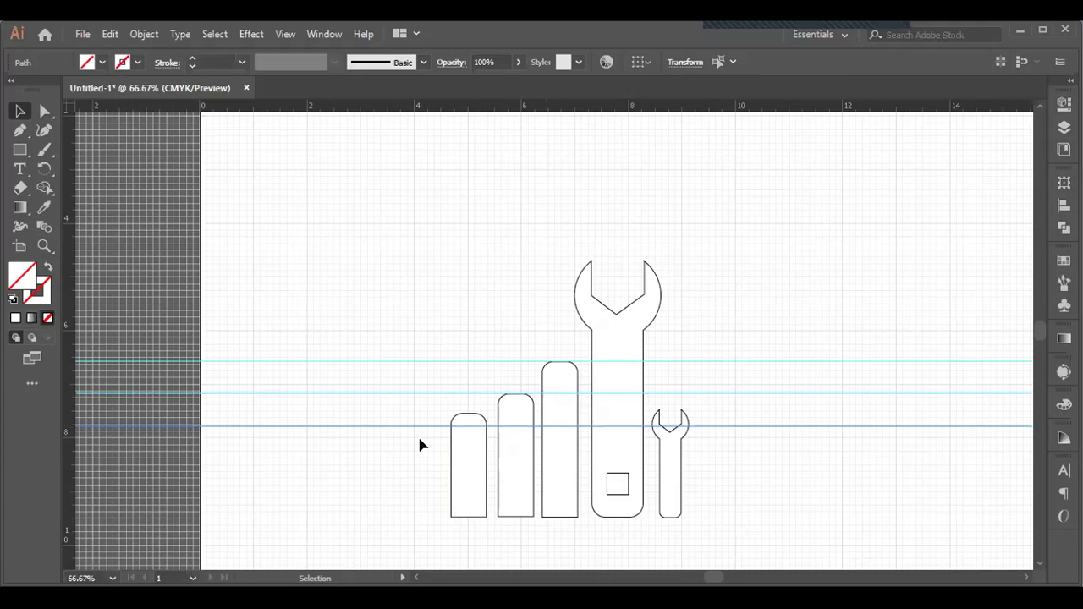
pyautogui.hotkey('ctrl', 'y')
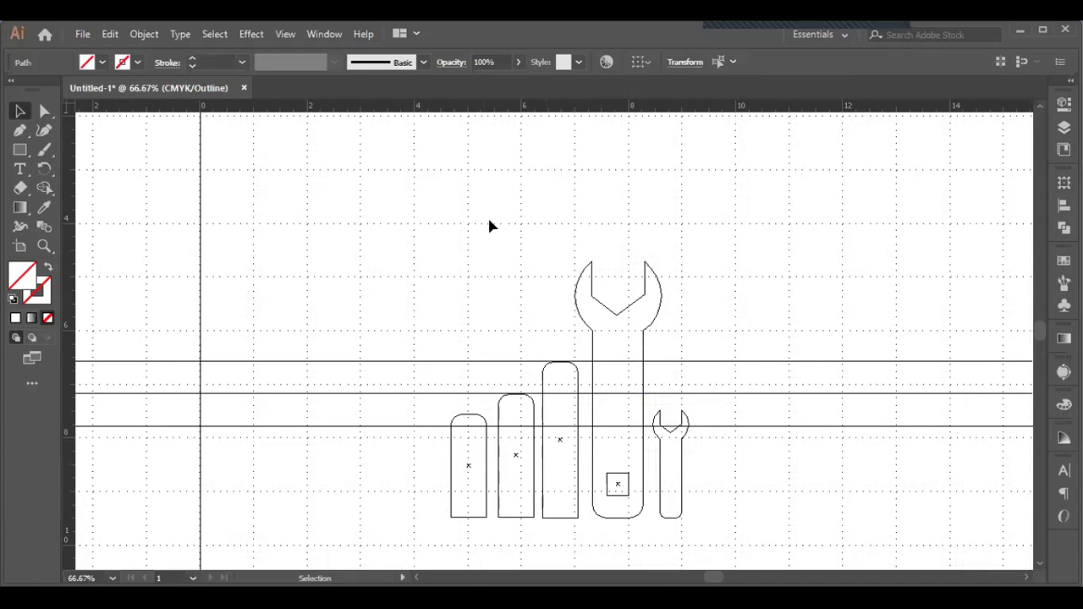
pyautogui.moveTo(623, 106); pyautogui.dragTo(639, 526)
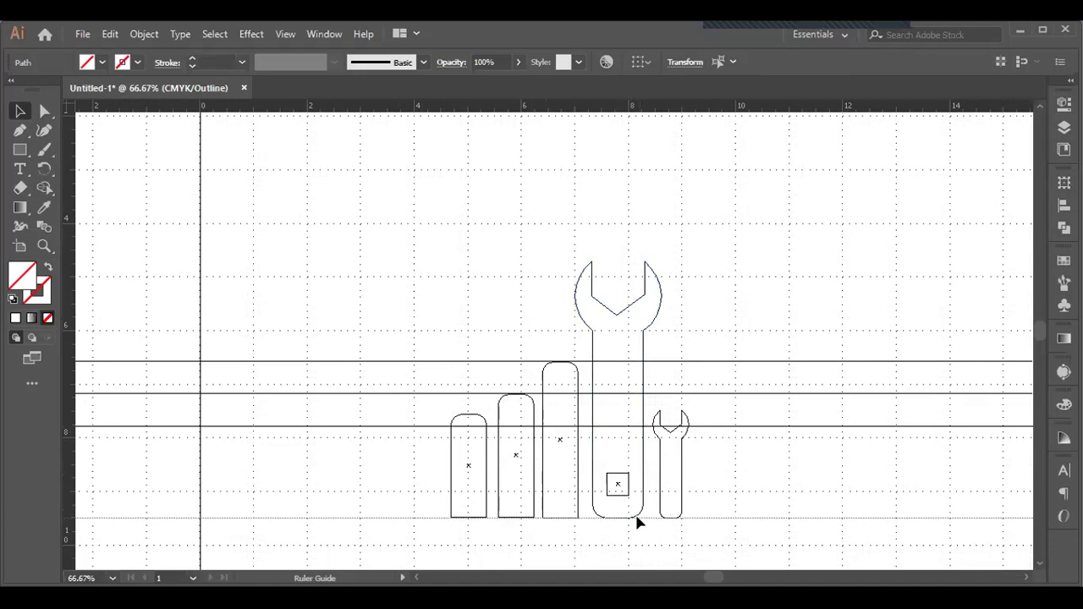
pyautogui.moveTo(639, 525); pyautogui.dragTo(639, 526)
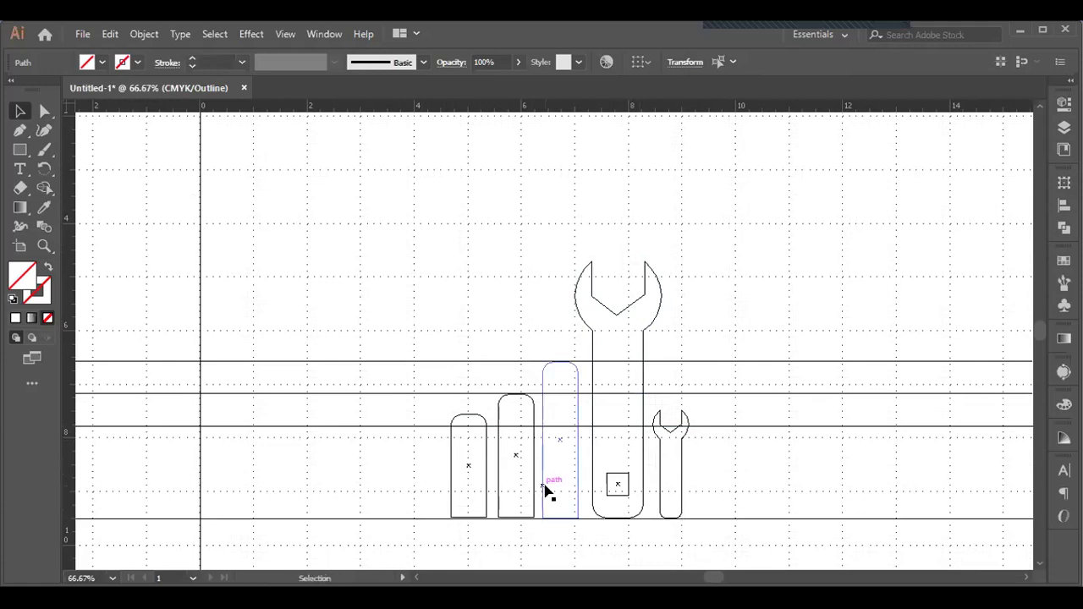
# Nudge the two shorter bars down until their bottom edges sit on the base guide
pyautogui.click(486, 479)
pyautogui.press('Down')
pyautogui.press('Down')
pyautogui.press('Down')
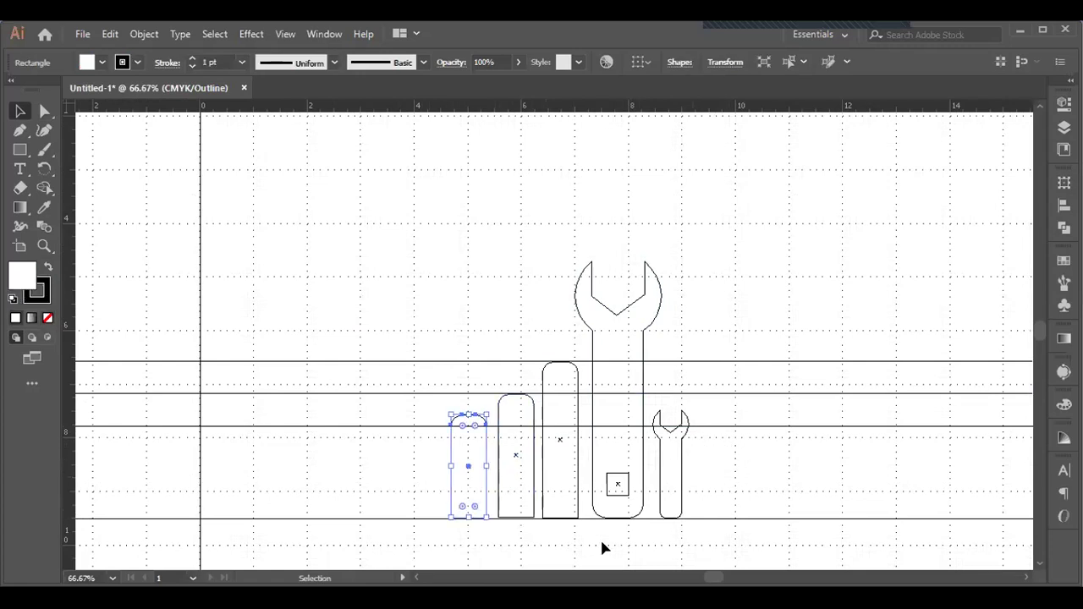
pyautogui.click(534, 478)
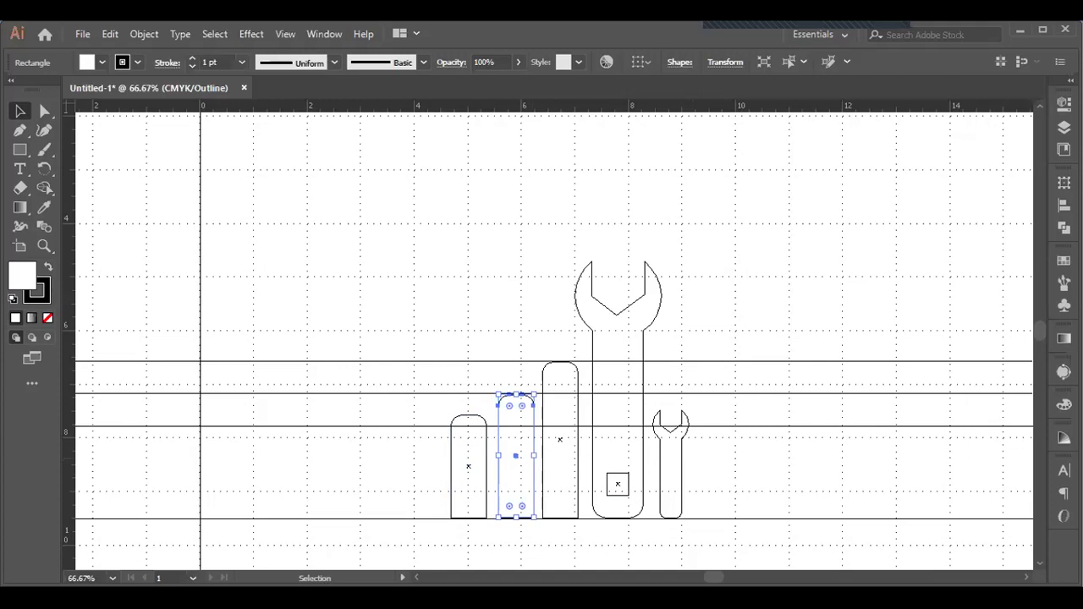
pyautogui.click(843, 440)
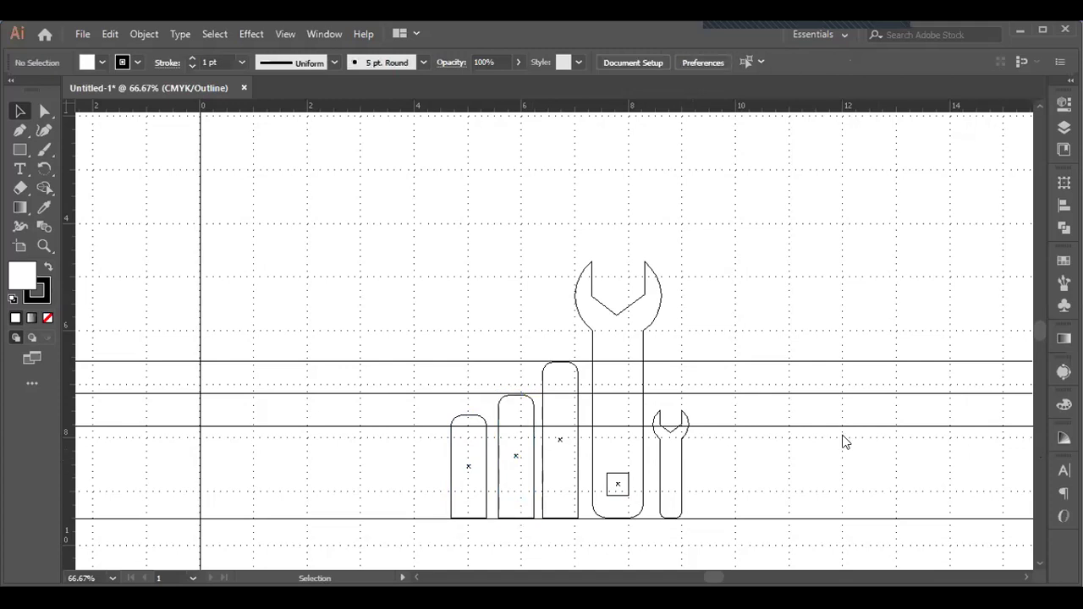
# Lower the middle horizontal guide onto the top edge of the second bar
pyautogui.click(804, 401)
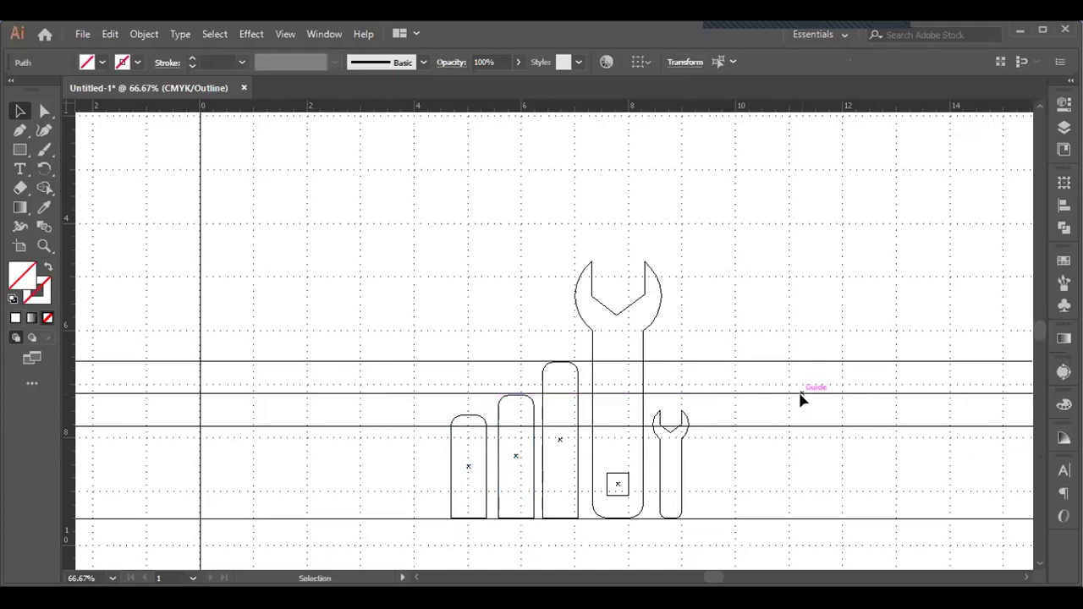
pyautogui.click(802, 401)
pyautogui.moveTo(776, 394); pyautogui.dragTo(699, 394)
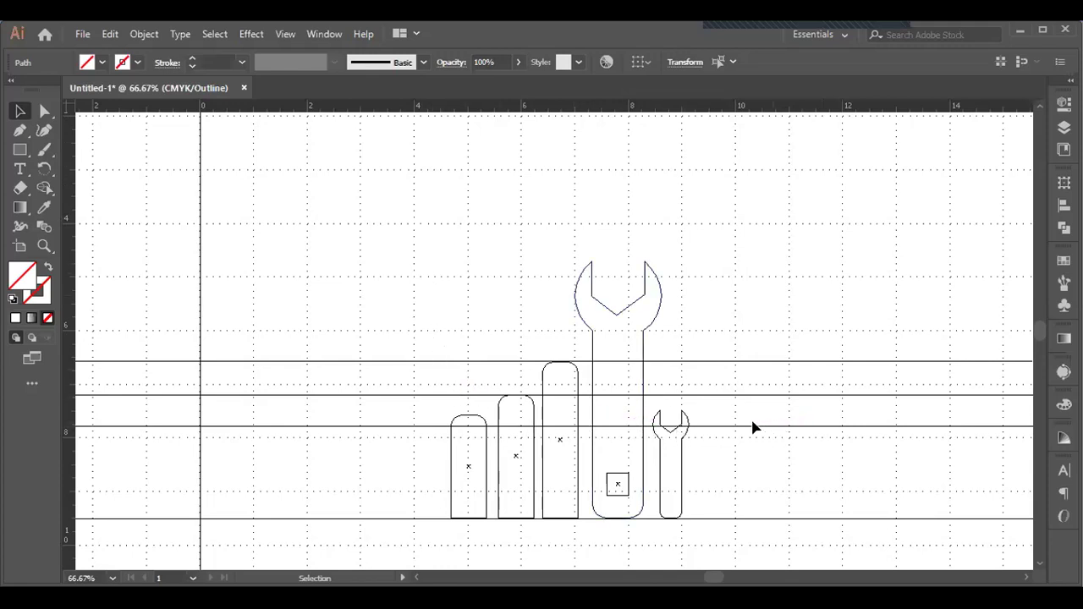
# Lower the uppermost guide slightly towards the top edge of the tallest bar
pyautogui.press('a')
pyautogui.hotkey('ctrl', '+')
pyautogui.hotkey('ctrl', '+')
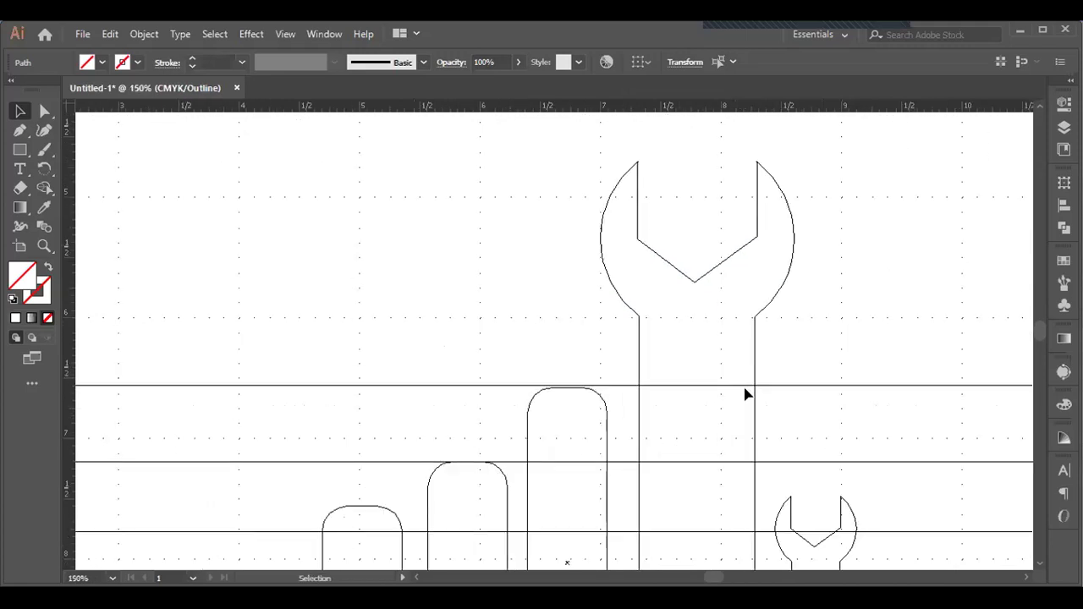
pyautogui.moveTo(808, 387); pyautogui.dragTo(810, 391)
# Fine-tune the uppermost guide at high magnification so it lies exactly on the tallest bar's top edge
pyautogui.scroll(-3, 863, 300)
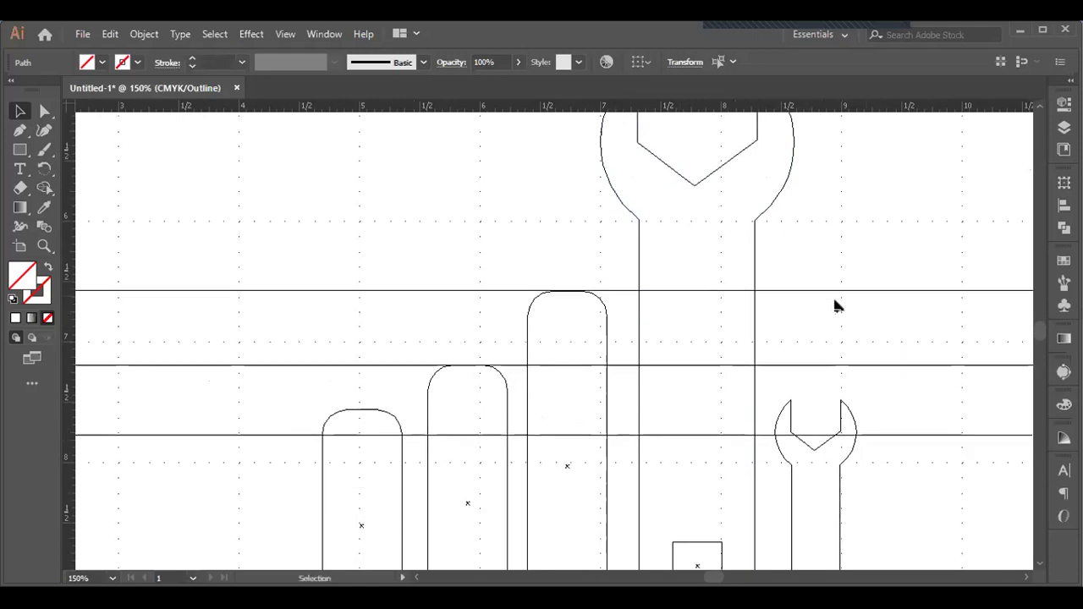
pyautogui.scroll(-1, 835, 305)
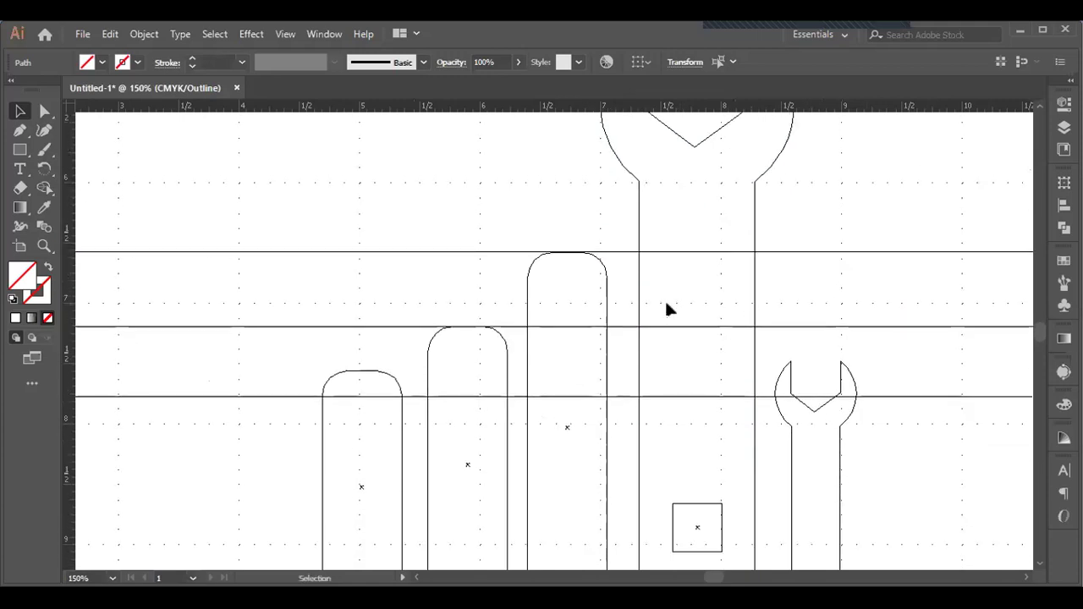
pyautogui.press('ctrl')
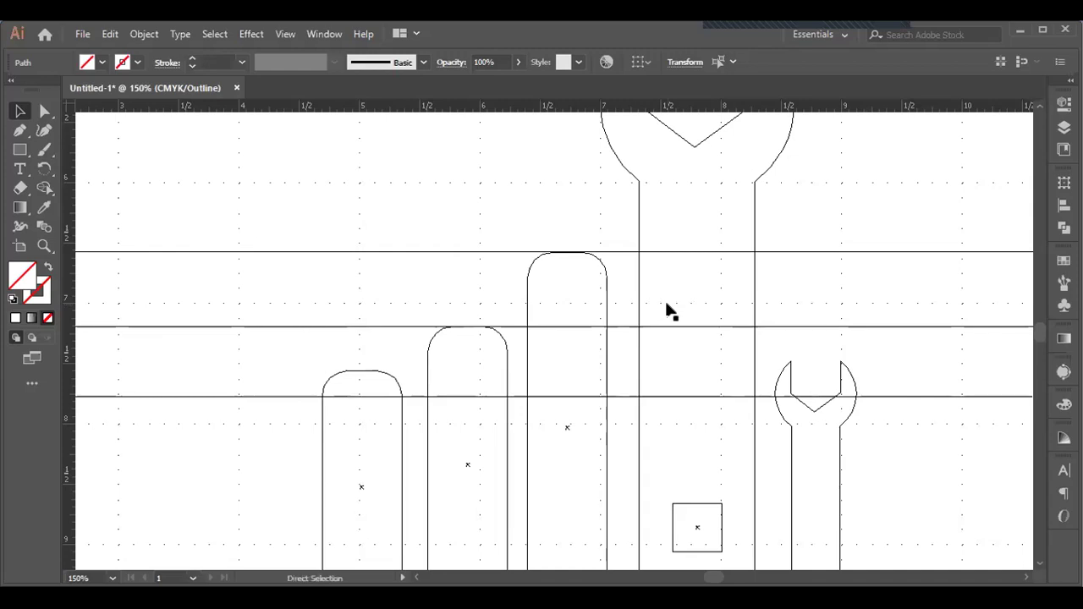
pyautogui.hotkey('ctrl', 'y')
pyautogui.hotkey('ctrl', 'y')
pyautogui.press('ctrl')
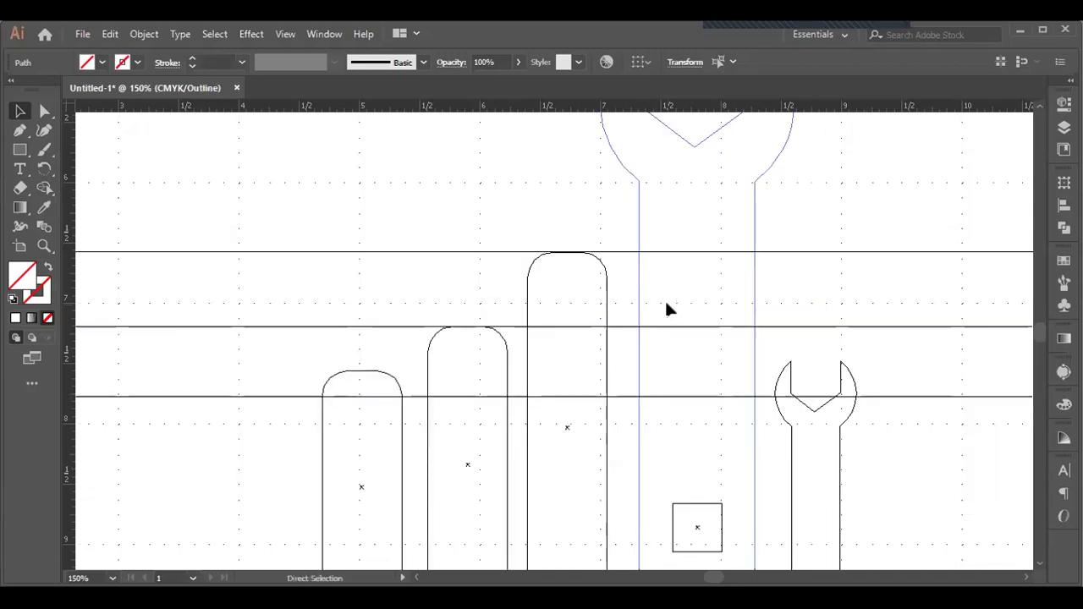
pyautogui.hotkey('ctrl', '=')
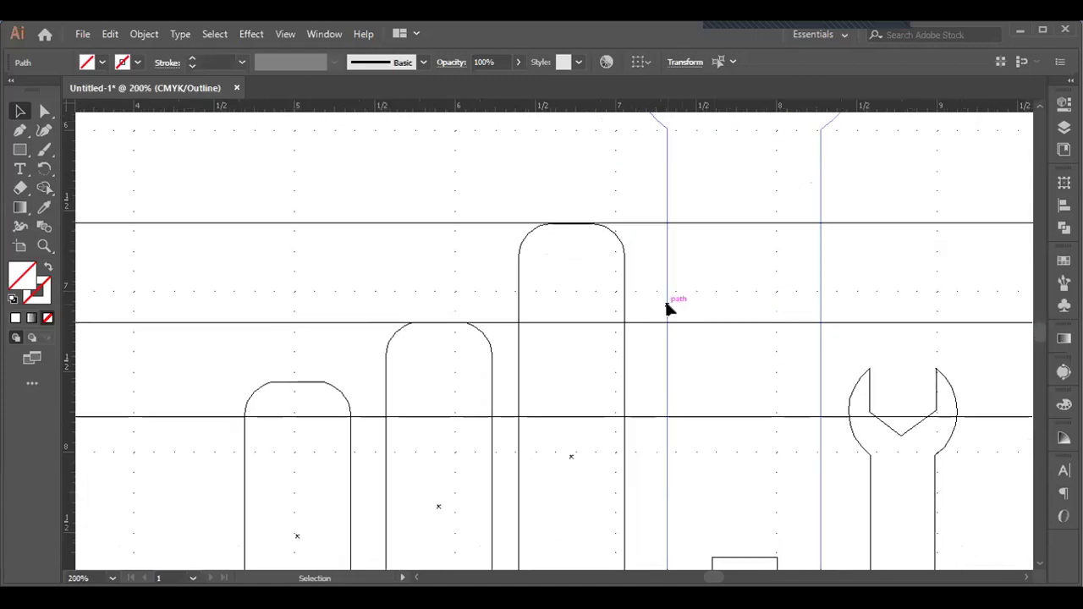
pyautogui.hotkey('ctrl', '=')
pyautogui.hotkey('ctrl', '=')
pyautogui.scroll(3, 667, 311)
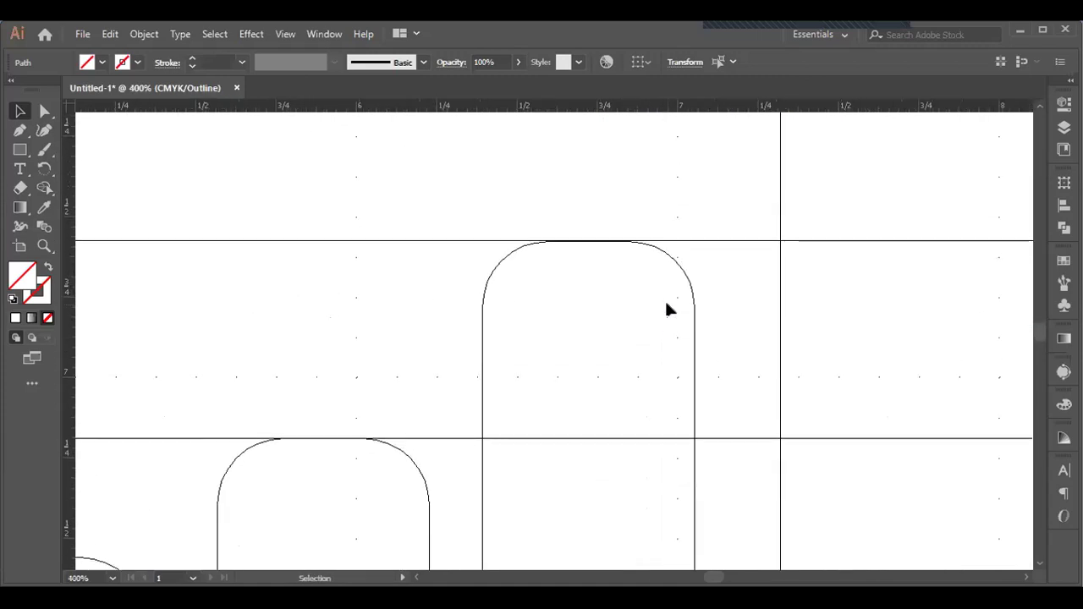
pyautogui.moveTo(735, 244); pyautogui.dragTo(739, 242)
pyautogui.hotkey('ctrl', '=')
pyautogui.hotkey('ctrl', '=')
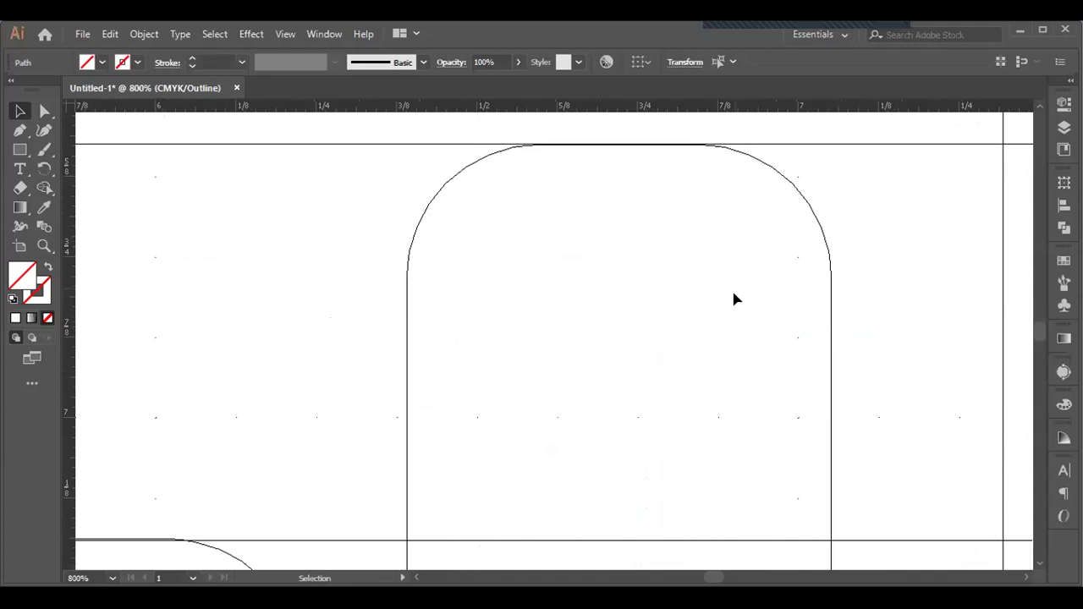
# Fine-tune the middle guide so it lies exactly on the second bar's top edge
pyautogui.scroll(-3, 663, 388)
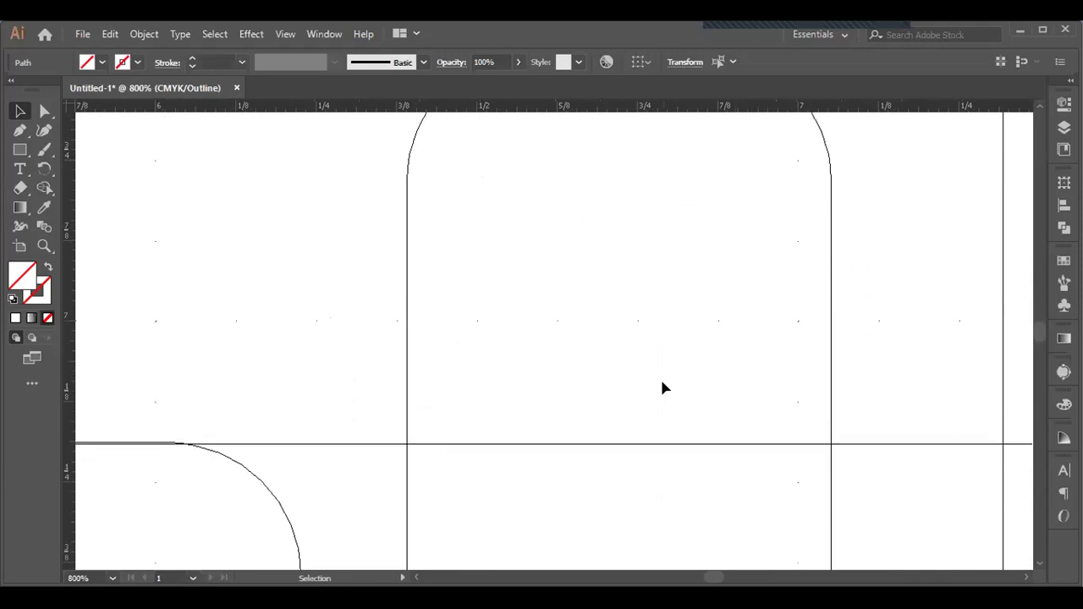
pyautogui.moveTo(621, 443); pyautogui.dragTo(619, 452)
pyautogui.scroll(2, 630, 474)
pyautogui.scroll(2, 630, 479)
pyautogui.scroll(-7, 648, 440)
pyautogui.scroll(-4, 665, 331)
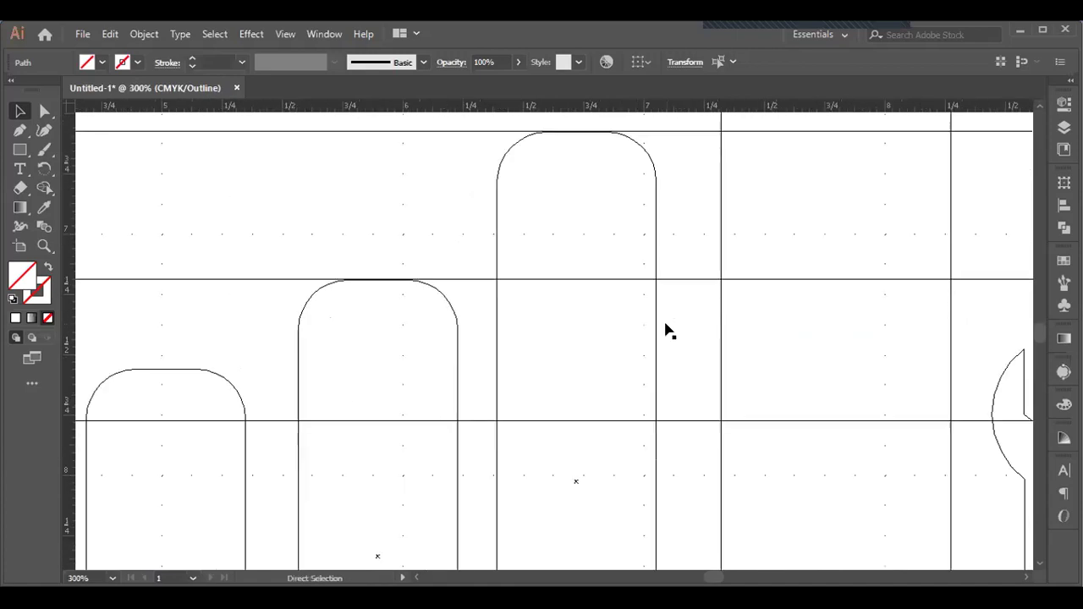
pyautogui.scroll(-1, 666, 331)
pyautogui.scroll(-1, 667, 329)
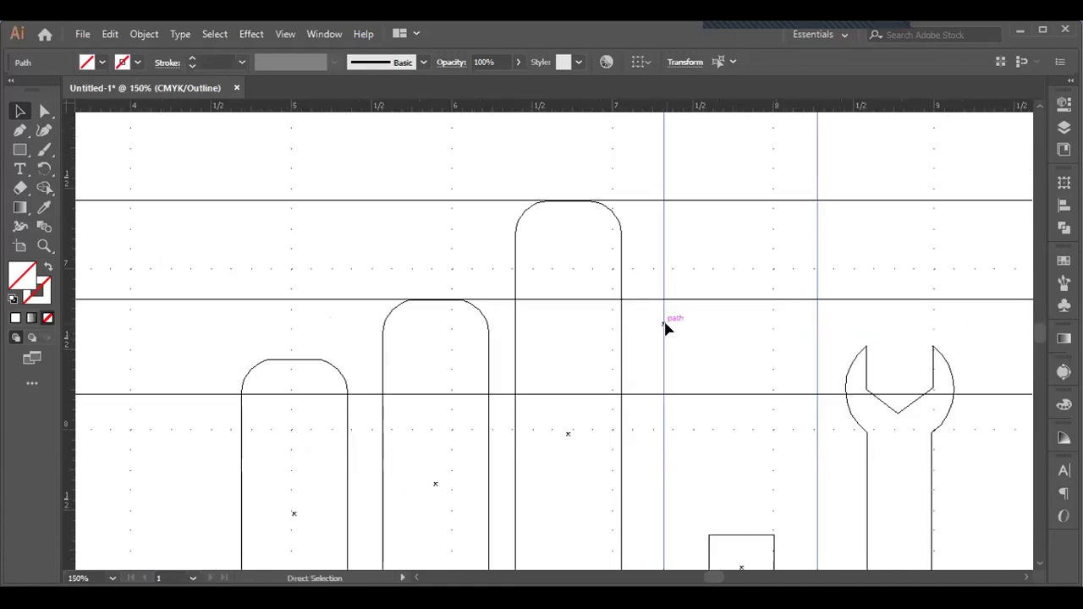
pyautogui.scroll(-2, 666, 329)
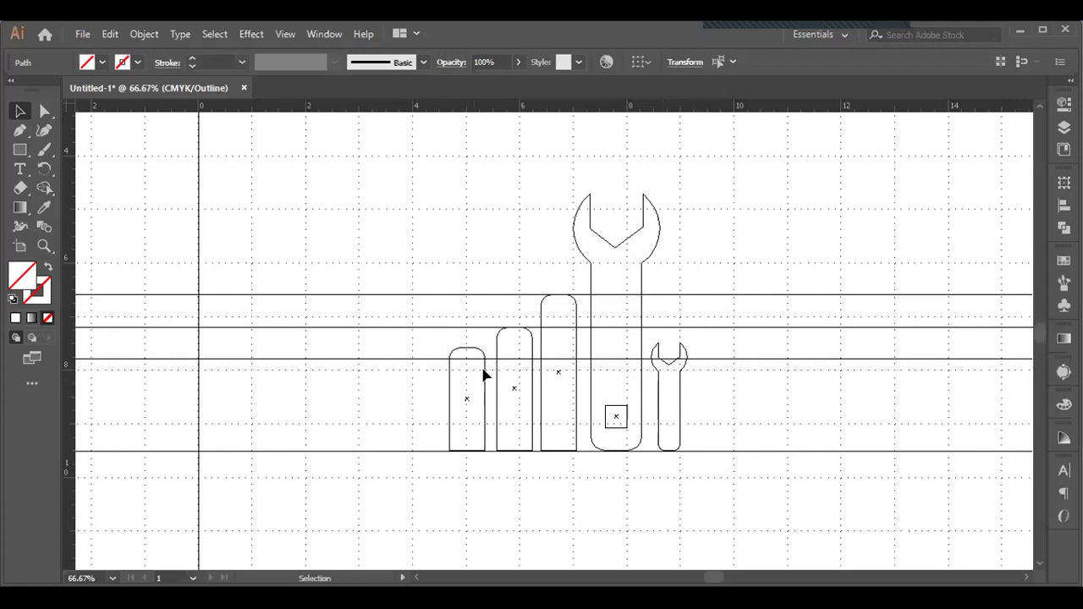
# Move the tallest bar out of the row and put the small wrench, enlarged proportionally about its centre, in its place
pyautogui.moveTo(559, 296); pyautogui.dragTo(407, 155)
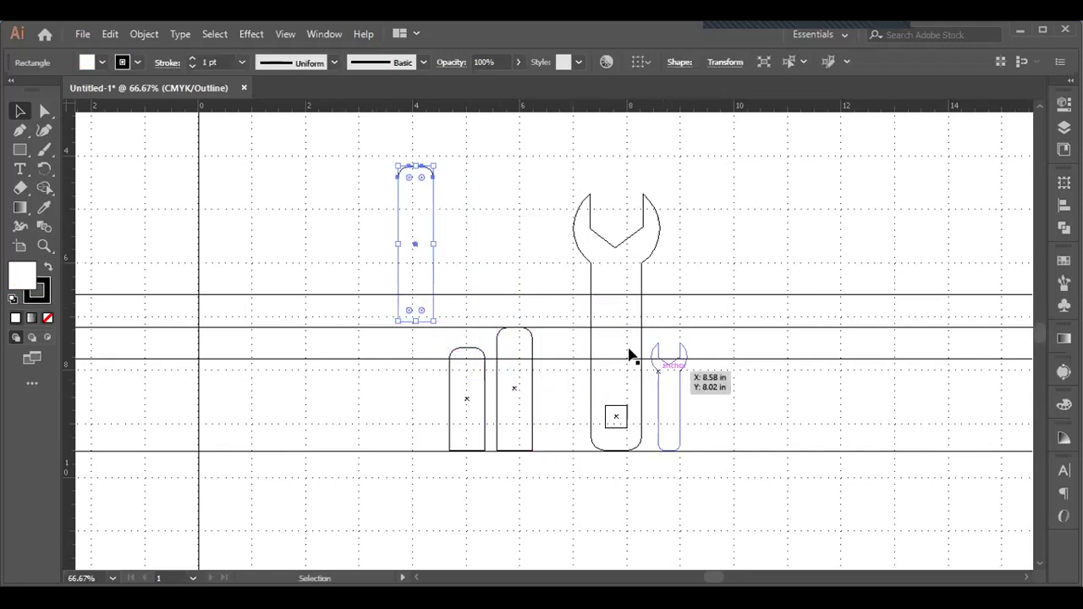
pyautogui.click(684, 408)
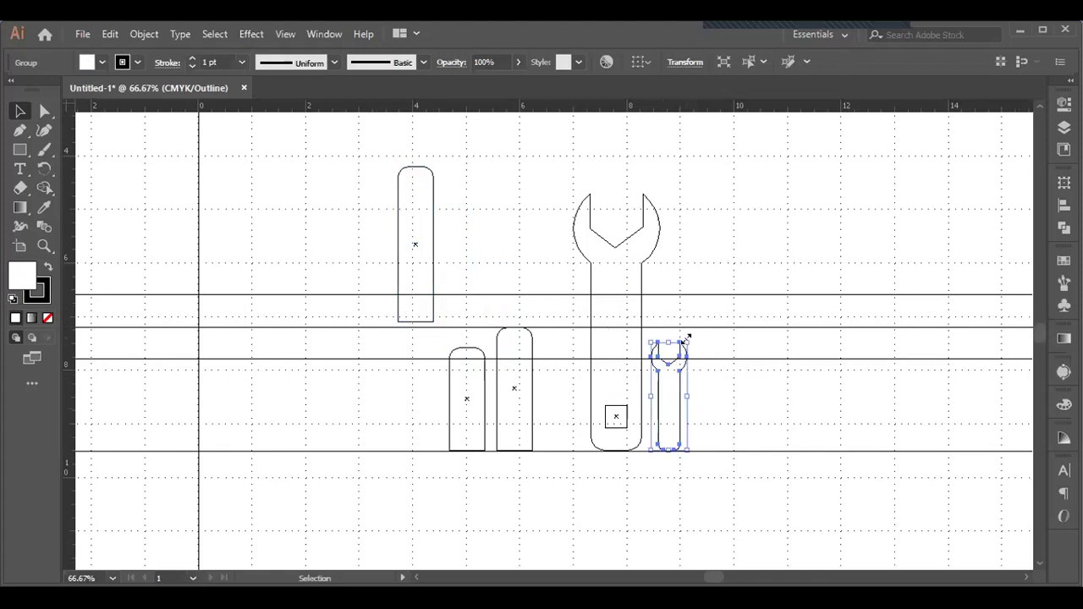
pyautogui.hotkey('shift', 'alt')
pyautogui.moveTo(687, 337); pyautogui.dragTo(715, 321)
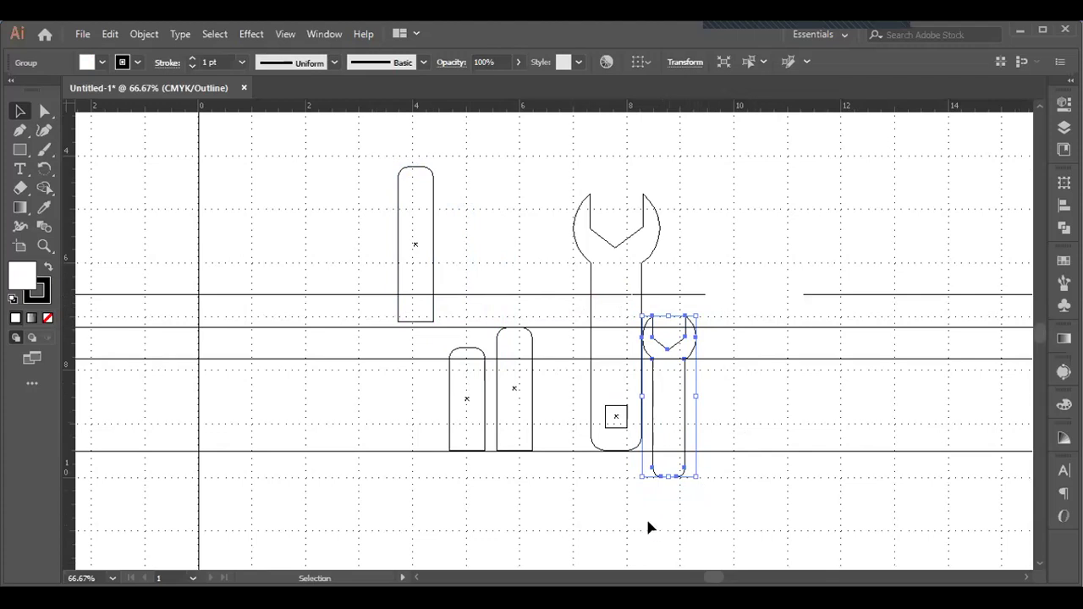
pyautogui.click(529, 511)
pyautogui.moveTo(687, 413); pyautogui.dragTo(573, 383)
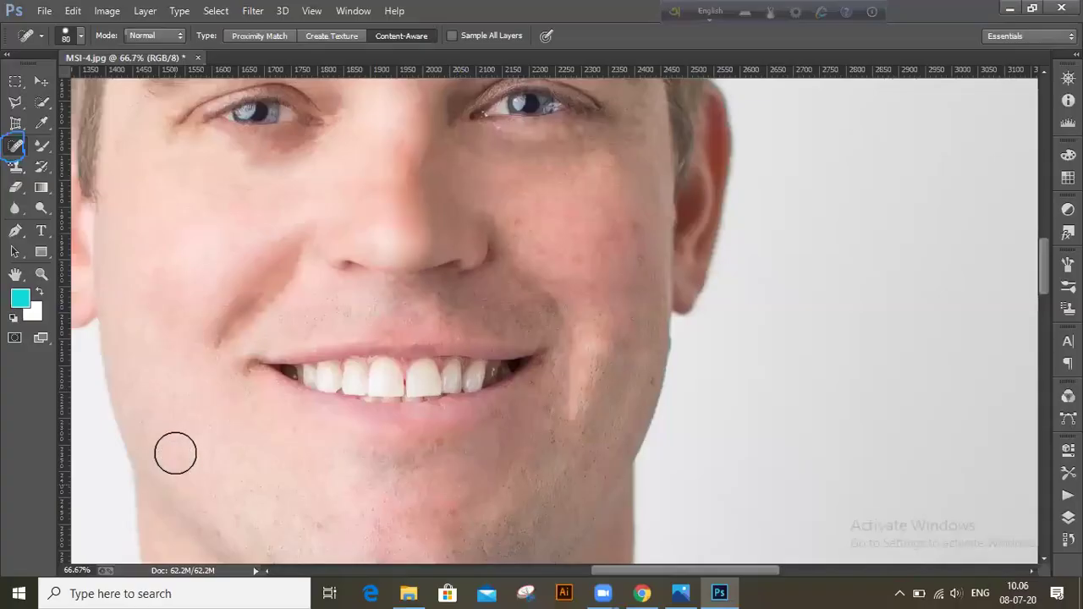
# In Photoshop, retouch the skin on the brighter cheek and along its smile crease with the content-aware Spot Healing Brush at size 80
pyautogui.moveTo(181, 396); pyautogui.dragTo(185, 370)
pyautogui.click(185, 371)
pyautogui.moveTo(180, 331)
pyautogui.mouseDown()
pyautogui.moveTo(198, 313)
pyautogui.moveTo(248, 280)
pyautogui.mouseUp()
pyautogui.click(251, 281)
pyautogui.click(278, 266)
pyautogui.moveTo(262, 283); pyautogui.dragTo(247, 302)
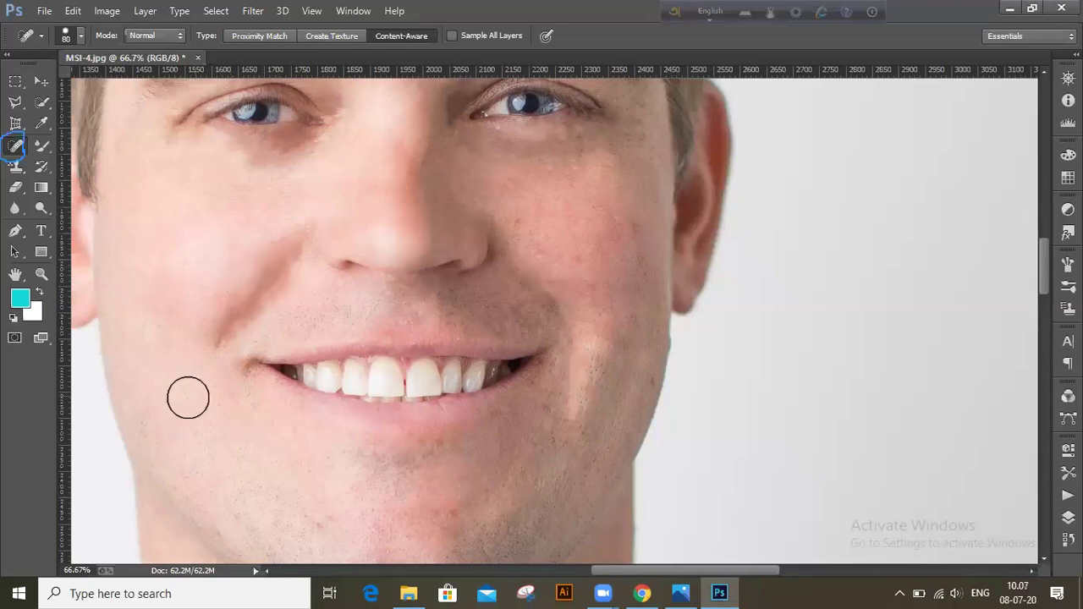
pyautogui.moveTo(286, 241)
pyautogui.mouseDown()
pyautogui.moveTo(231, 277)
pyautogui.moveTo(208, 309)
pyautogui.mouseUp()
pyautogui.click(205, 321)
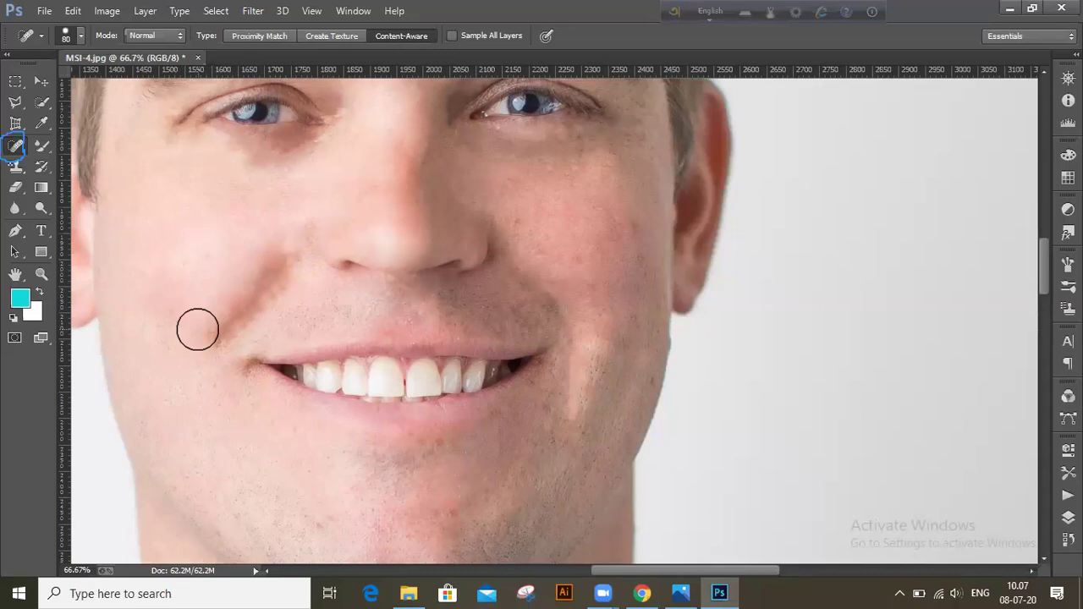
pyautogui.moveTo(269, 252); pyautogui.dragTo(269, 252)
pyautogui.click(269, 255)
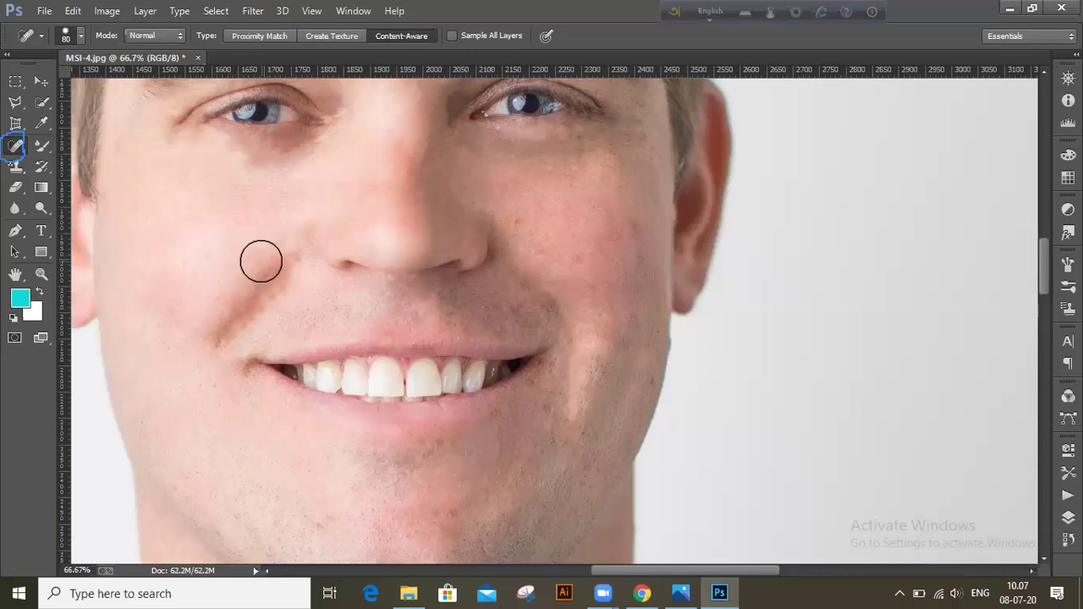
pyautogui.click(261, 262)
pyautogui.moveTo(257, 263); pyautogui.dragTo(257, 263)
pyautogui.click(237, 272)
pyautogui.click(228, 281)
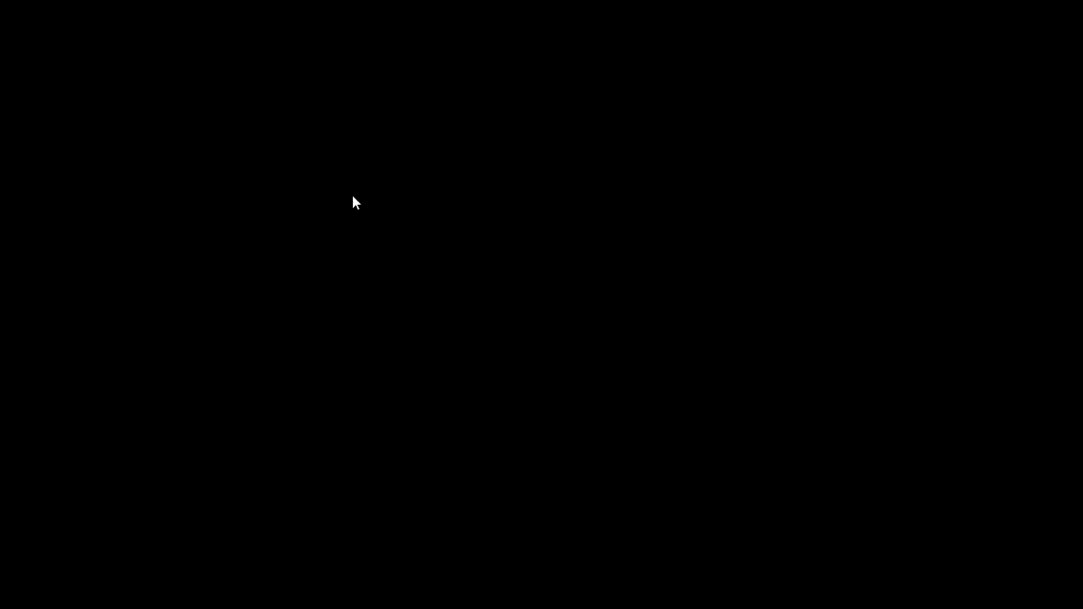
# In Illustrator, draw an ellipse about 179.5 by 136.5 px around the letter X and shift it left to overlap the R
pyautogui.moveTo(348, 196); pyautogui.dragTo(632, 412)
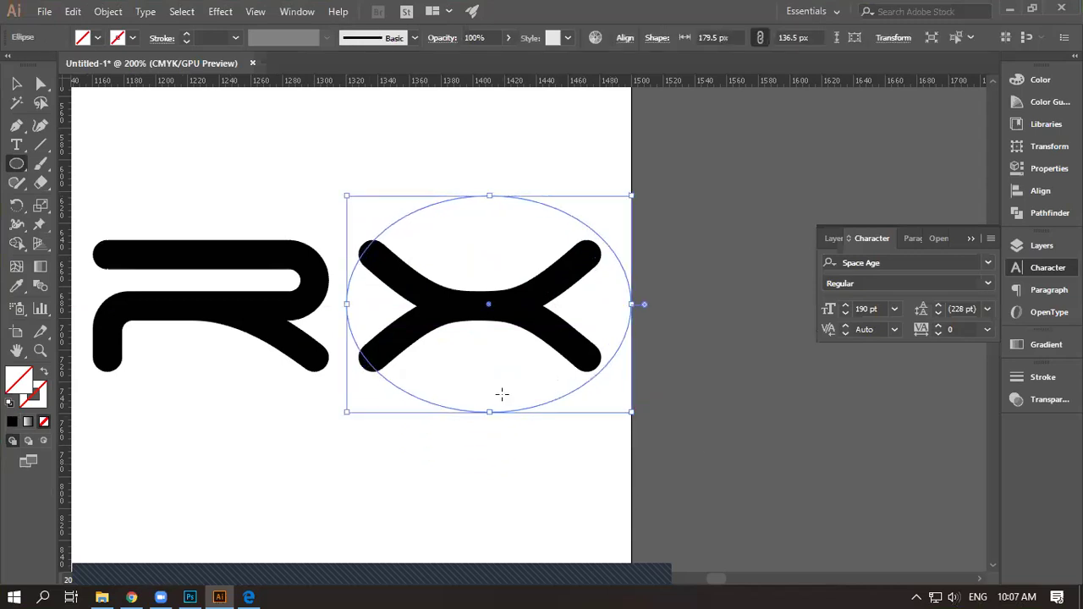
pyautogui.press('Left')
pyautogui.press('Left')
pyautogui.press('Left')
pyautogui.press('Left')
pyautogui.press('Left')
pyautogui.press('Left')
pyautogui.press('Left')
pyautogui.press('Left')
pyautogui.press('Left')
pyautogui.press('Left')
pyautogui.press('Left')
pyautogui.press('Left')
pyautogui.press('Left')
pyautogui.press('Left')
pyautogui.press('Left')
pyautogui.press('Left')
pyautogui.press('Left')
pyautogui.press('Left')
pyautogui.press('Left')
pyautogui.press('Left')
pyautogui.press('Left')
pyautogui.press('Left')
pyautogui.press('Left')
pyautogui.press('Left')
pyautogui.press('Left')
pyautogui.press('Left')
pyautogui.press('Left')
pyautogui.press('Left')
pyautogui.press('Left')
pyautogui.press('Left')
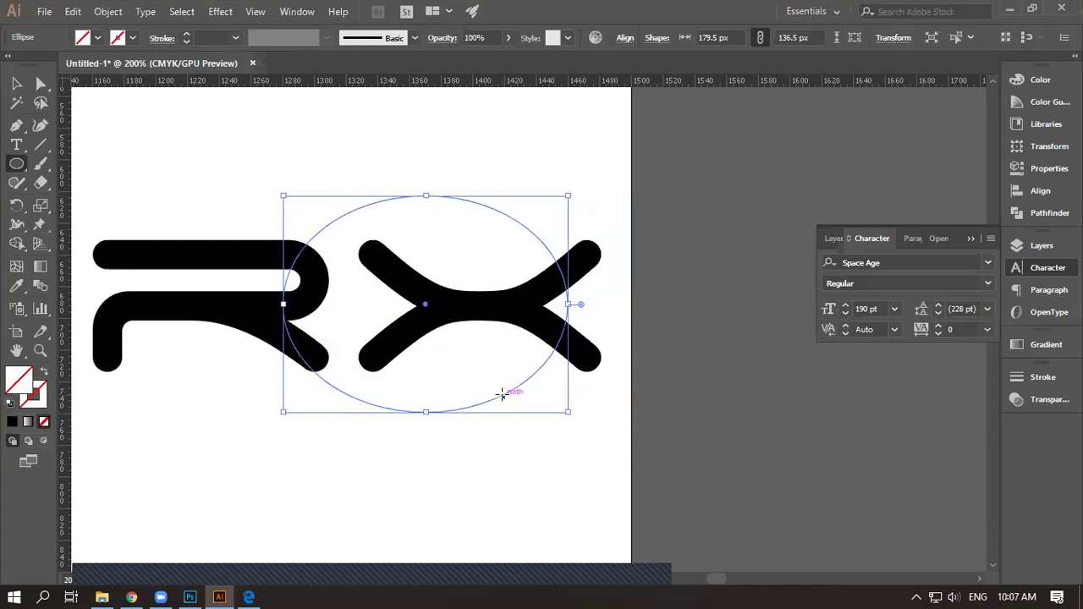
# Shift the ellipse slightly back to the right and widen it on both sides to about 222.5 px so it surrounds the X
pyautogui.press('Right')
pyautogui.press('Right')
pyautogui.press('Right')
pyautogui.press('Right')
pyautogui.press('Right')
pyautogui.press('Right')
pyautogui.press('Right')
pyautogui.press('Right')
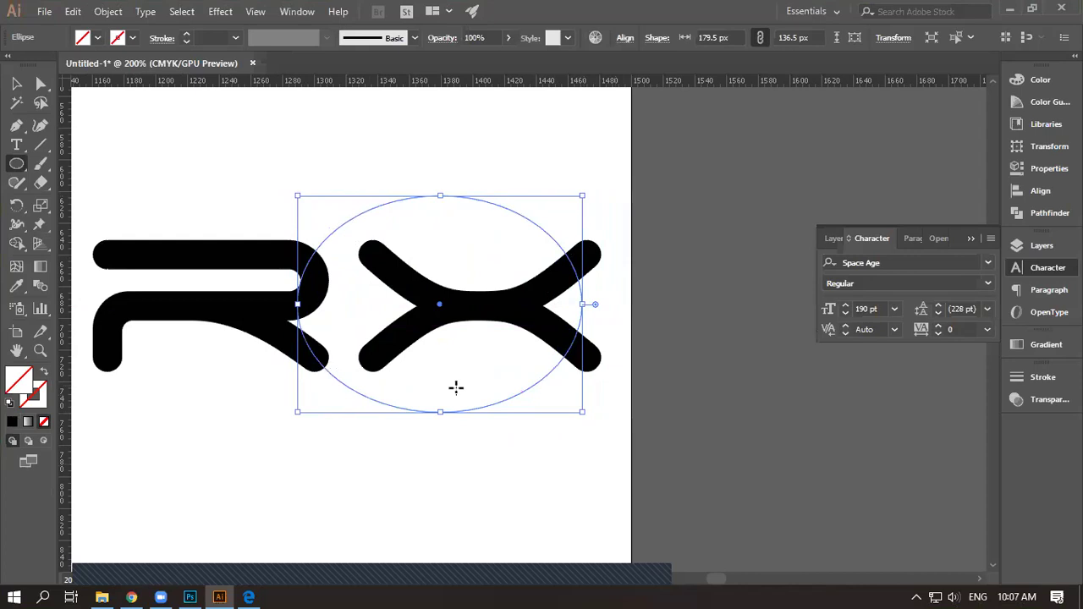
pyautogui.moveTo(586, 306); pyautogui.dragTo(641, 305)
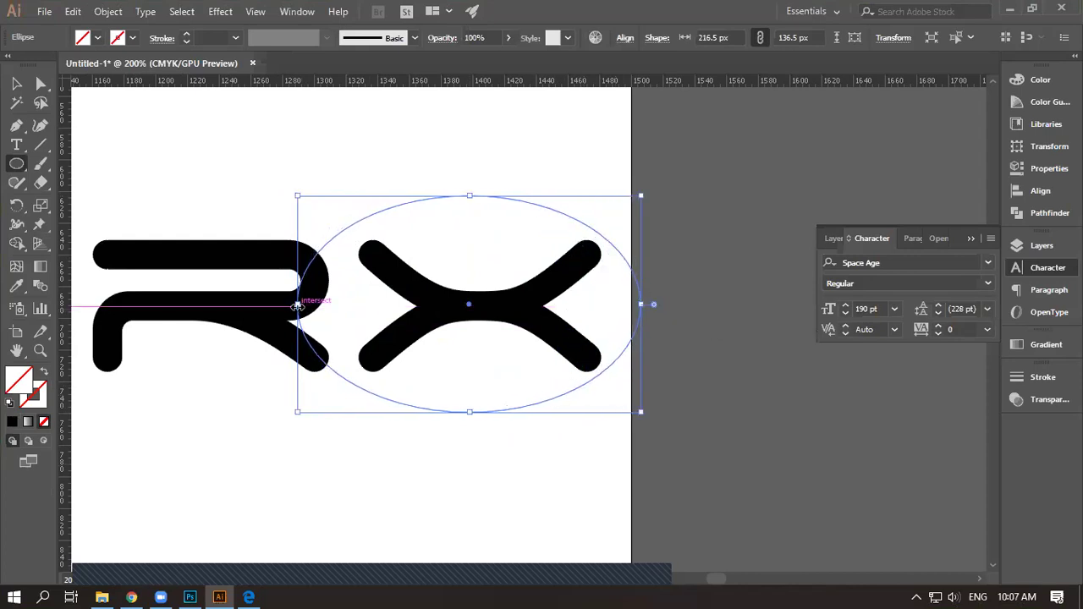
pyautogui.moveTo(298, 307); pyautogui.dragTo(289, 301)
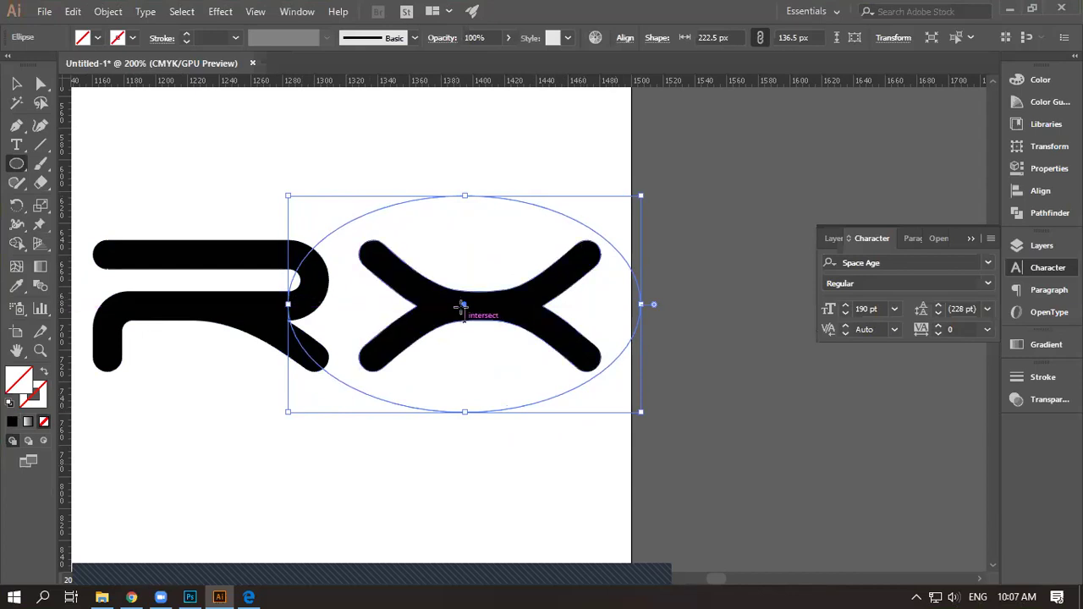
# Widen the ellipse around the X toward the R to 338 px so it spans both letters, and deselect it
pyautogui.moveTo(288, 304); pyautogui.dragTo(105, 336)
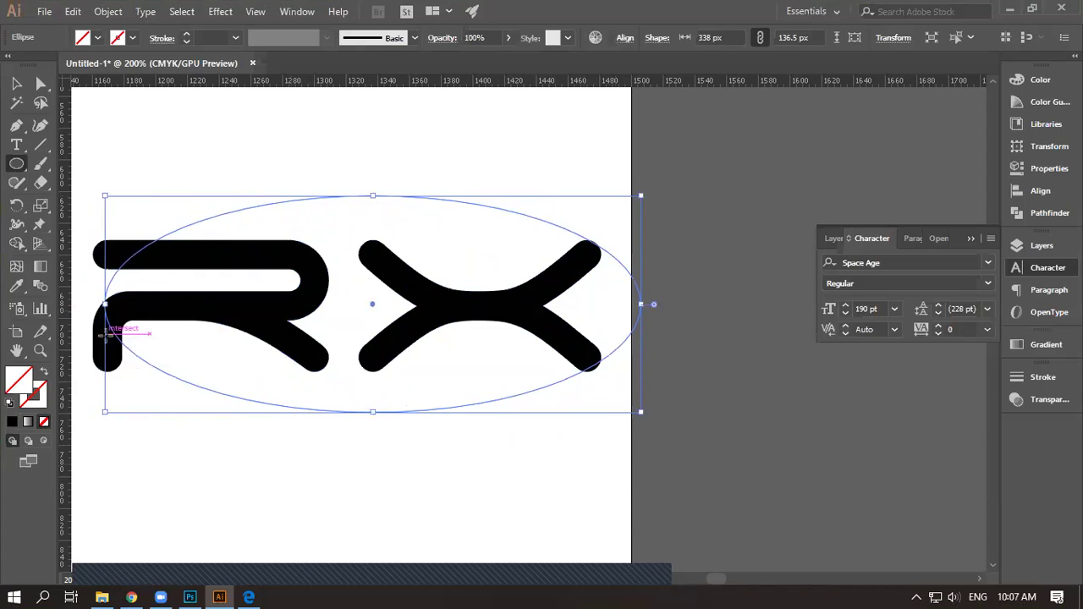
pyautogui.hotkey('ctrl', 'shift', 'a')
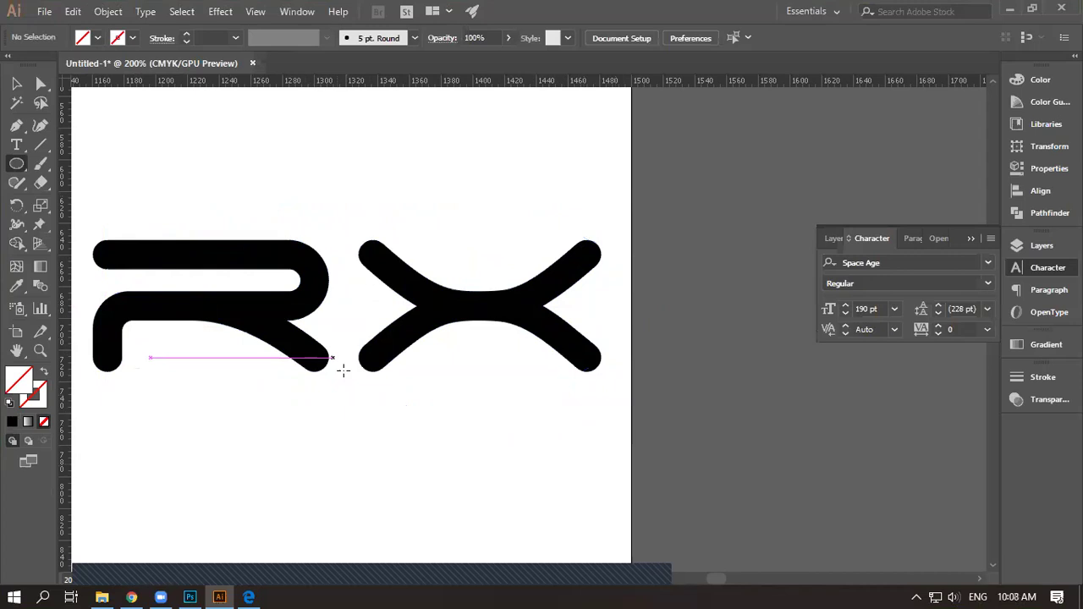
pyautogui.scroll(-2, 263, 425)
pyautogui.hscroll(-3, 283, 387)
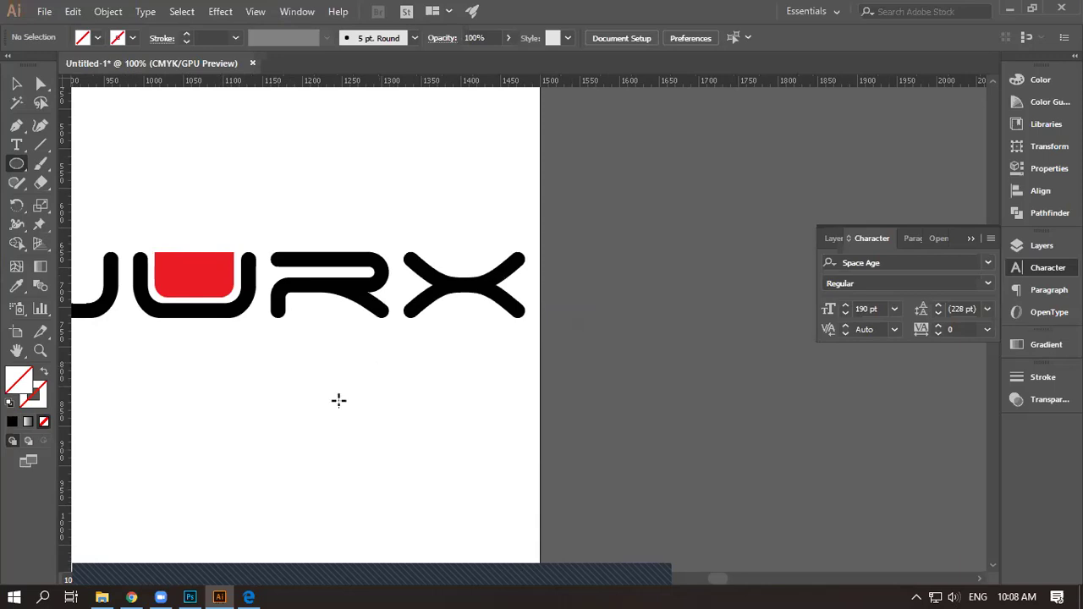
pyautogui.scroll(-4, 320, 398)
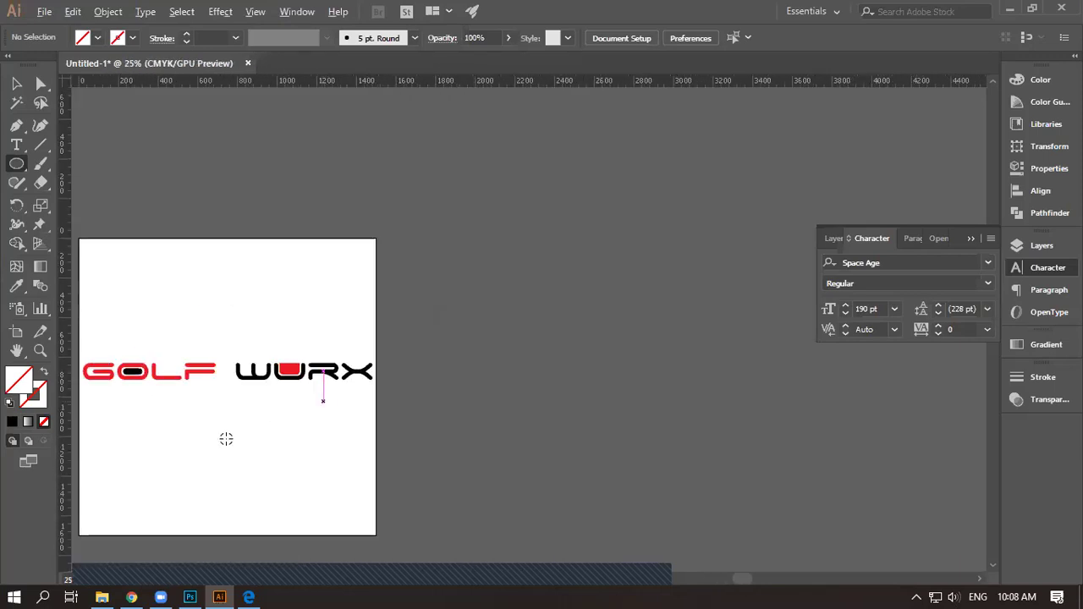
# Try rotating the letter X of WURX clockwise about its centre and compare its tilt with the rest of the word
pyautogui.press('v')
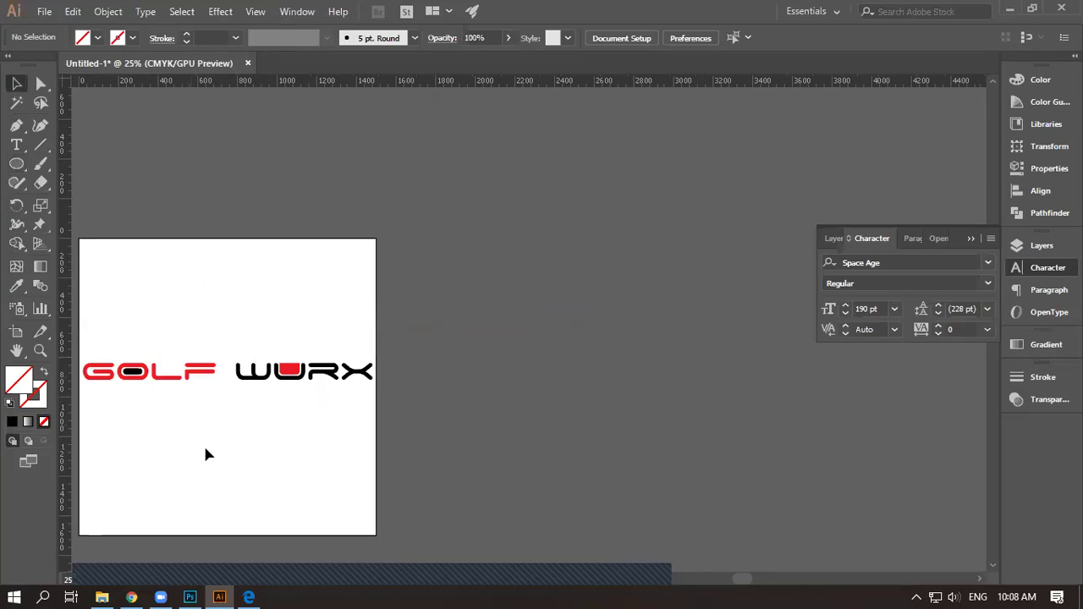
pyautogui.moveTo(265, 439); pyautogui.dragTo(450, 457)
pyautogui.scroll(2, 471, 412)
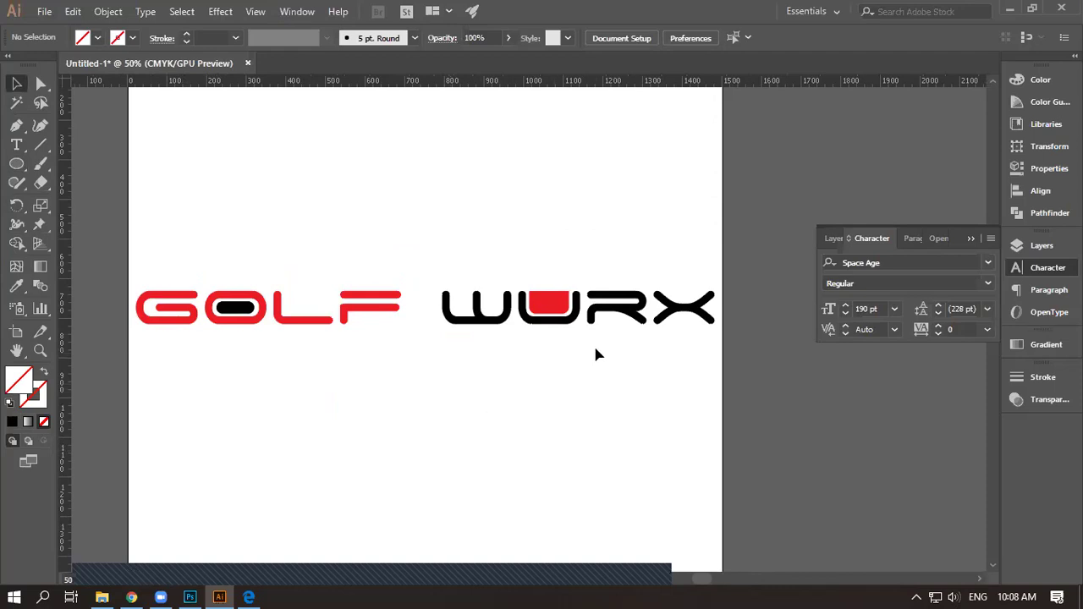
pyautogui.click(684, 314)
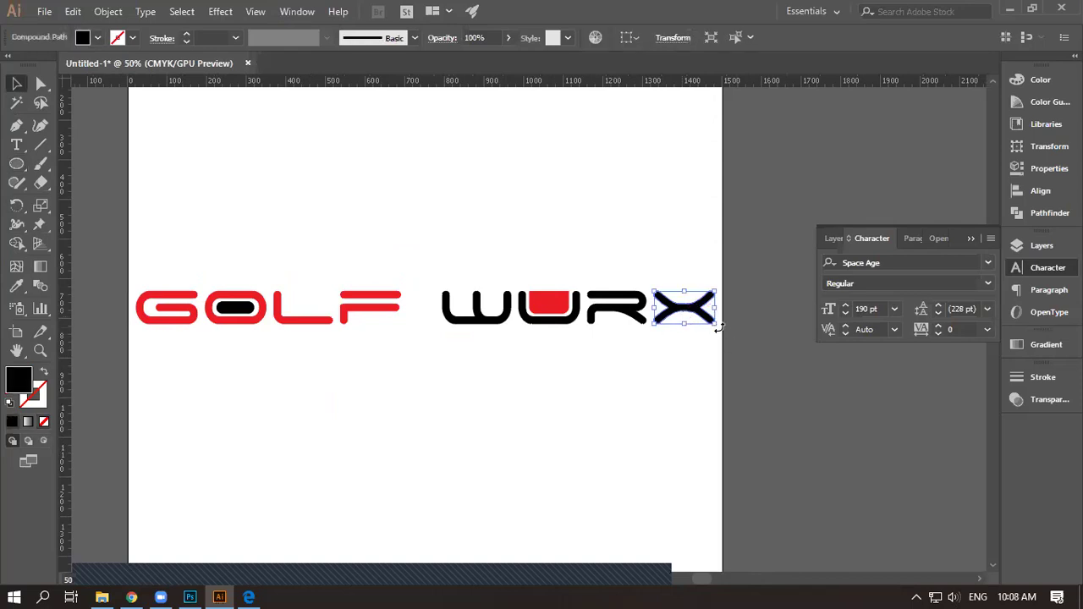
pyautogui.moveTo(718, 328); pyautogui.dragTo(709, 356)
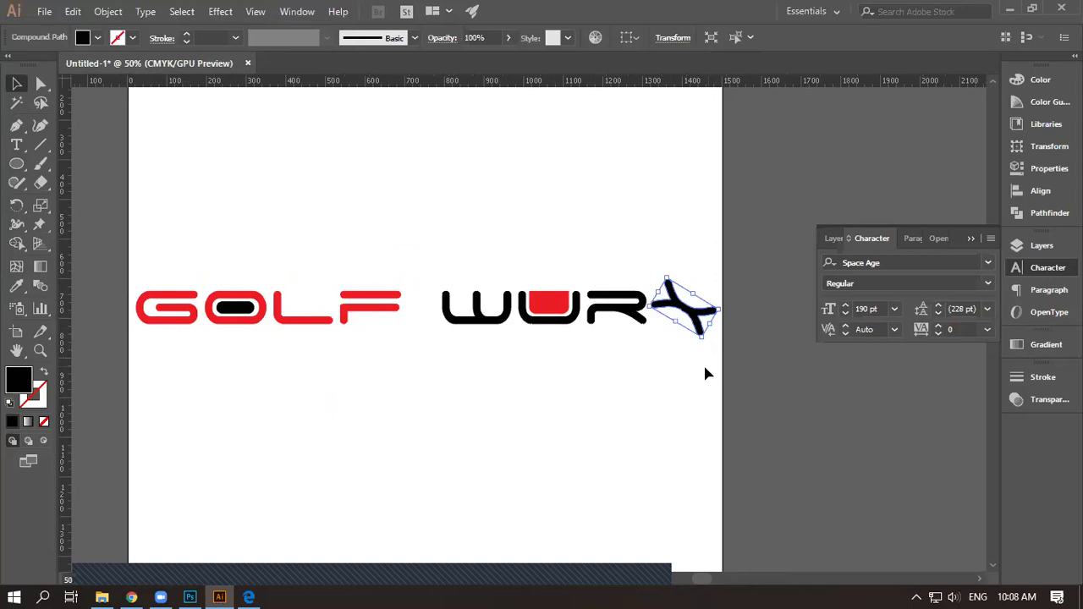
pyautogui.click(705, 368)
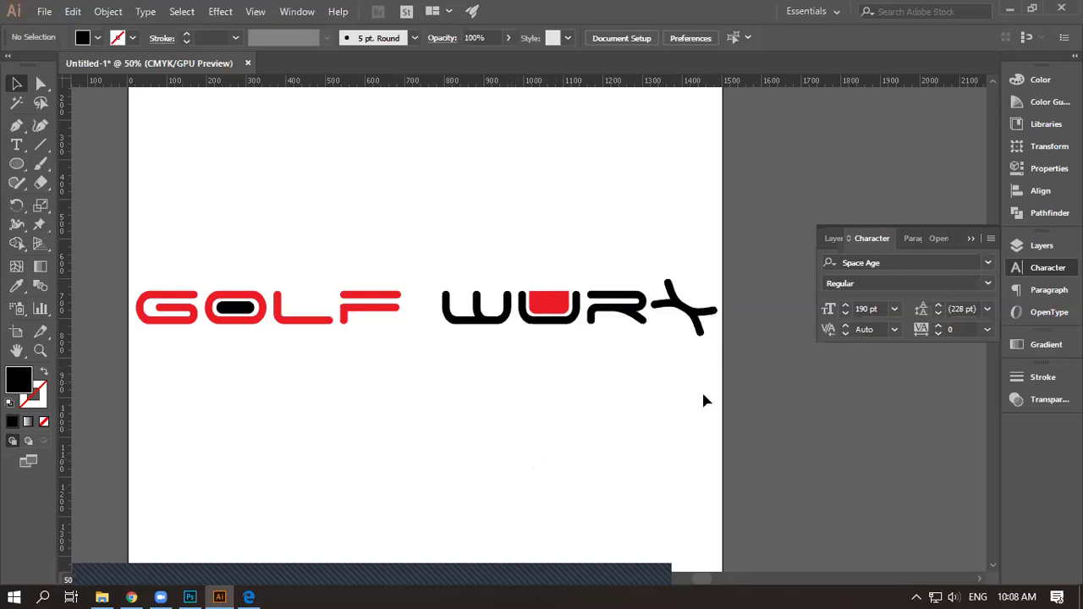
pyautogui.scroll(4, 721, 375)
pyautogui.moveTo(677, 263); pyautogui.dragTo(571, 392)
pyautogui.click(573, 378)
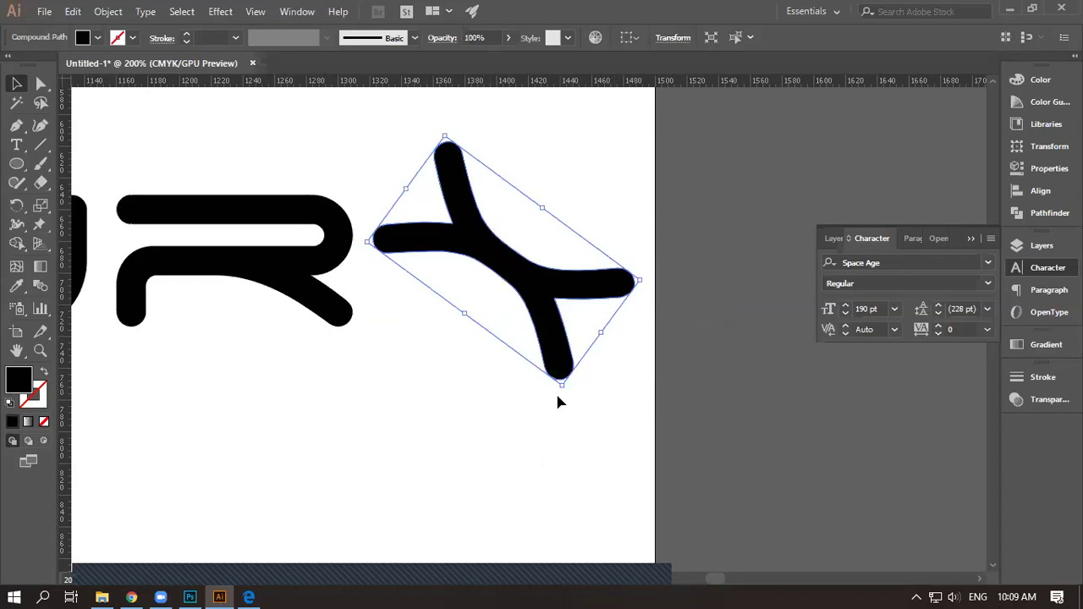
pyautogui.click(558, 409)
pyautogui.scroll(-3, 537, 381)
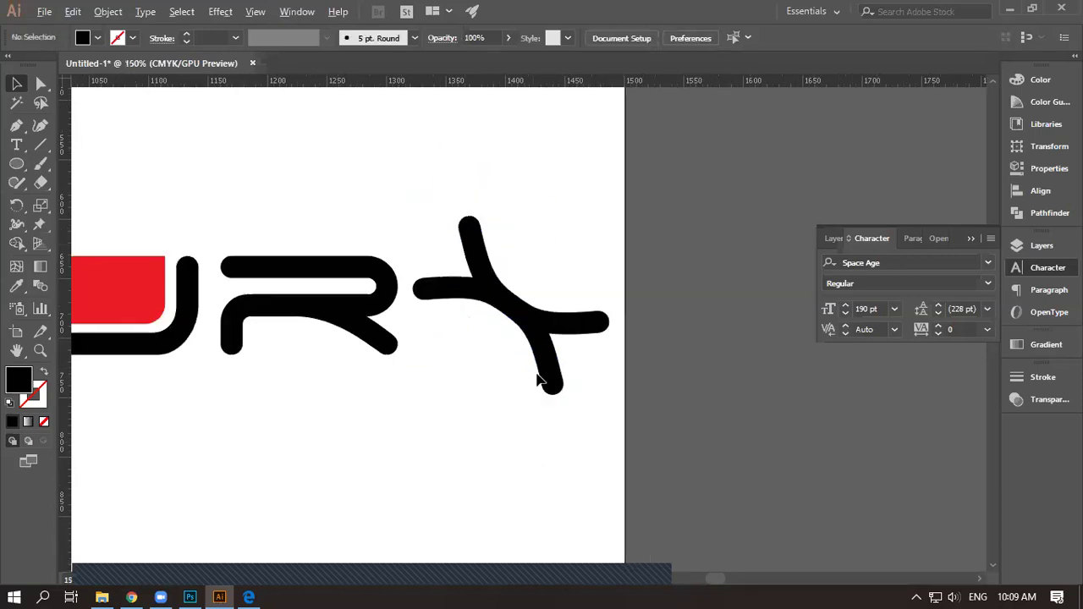
pyautogui.scroll(-2, 527, 389)
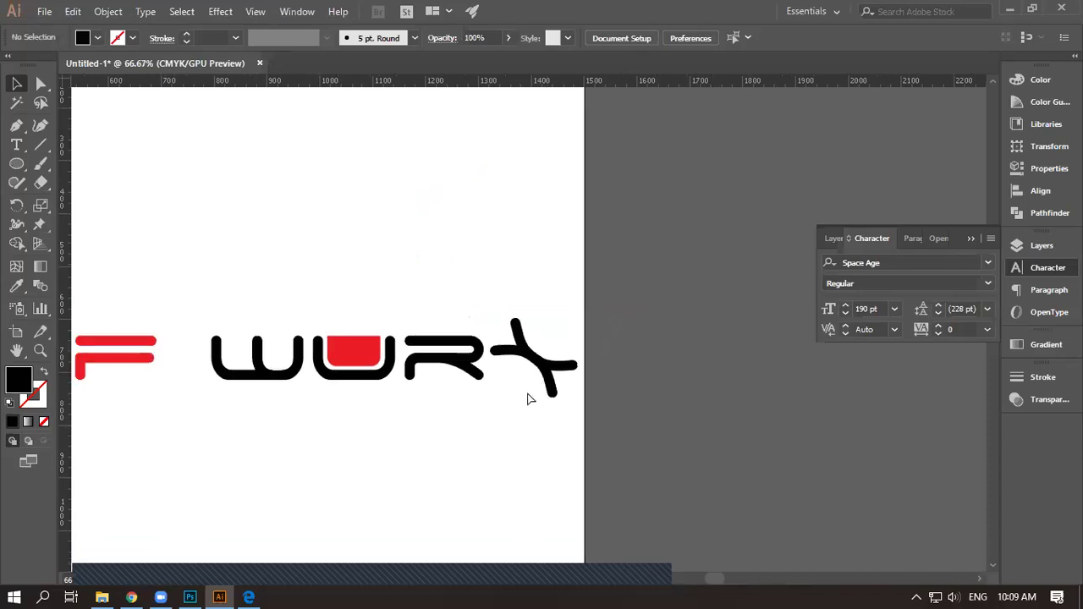
# Undo the rotation of the letter X
pyautogui.hotkey('ctrl', 'z')
pyautogui.click(515, 407)
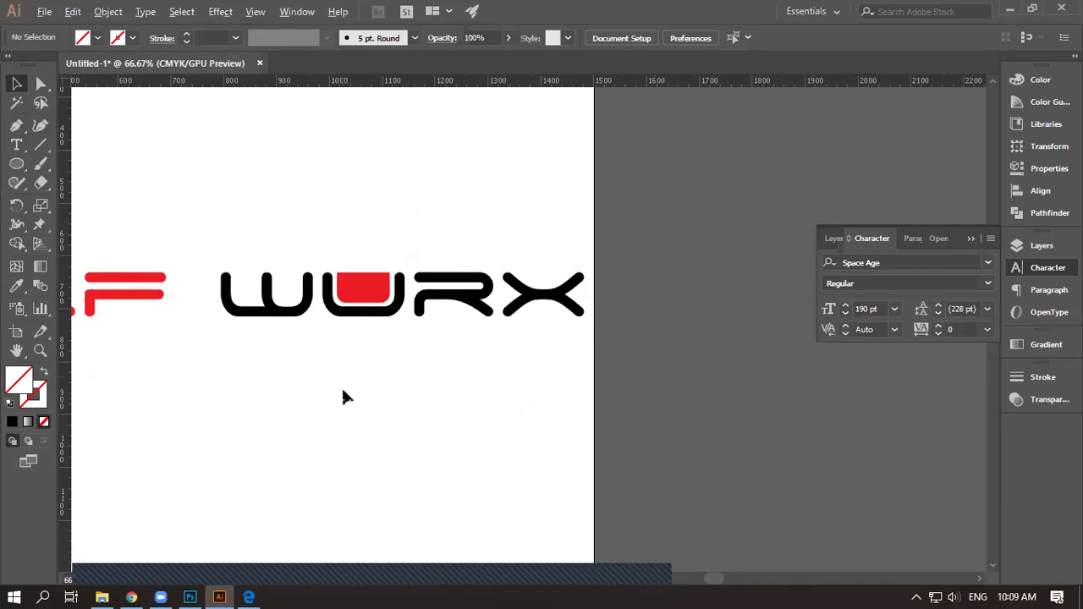
pyautogui.hotkey('ctrl', '-')
pyautogui.hotkey('ctrl', '-')
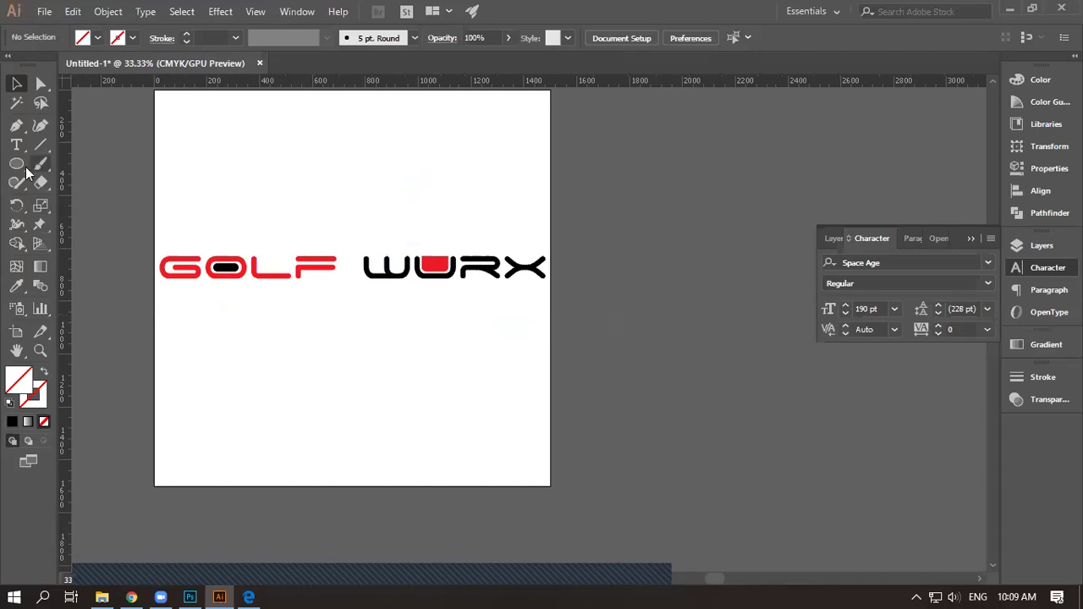
# Draw a rectangle across the full artboard width around the GOLF WURX lettering and fill it with black
pyautogui.moveTo(16, 163); pyautogui.dragTo(78, 165)
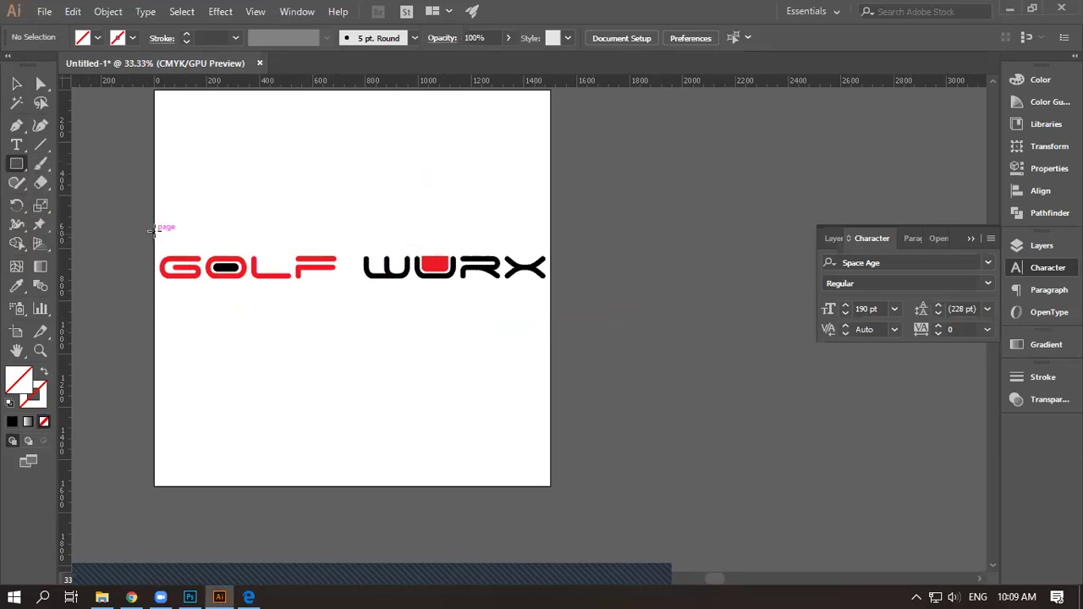
pyautogui.moveTo(154, 235)
pyautogui.mouseDown()
pyautogui.moveTo(194, 268)
pyautogui.moveTo(321, 319)
pyautogui.moveTo(469, 318)
pyautogui.moveTo(552, 300)
pyautogui.mouseUp()
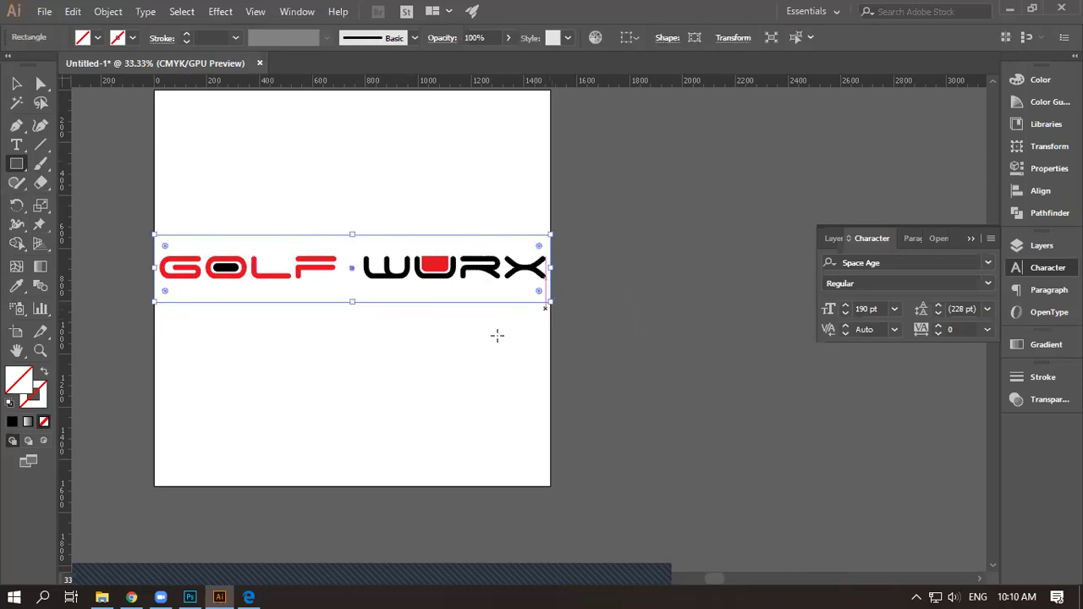
pyautogui.click(98, 39)
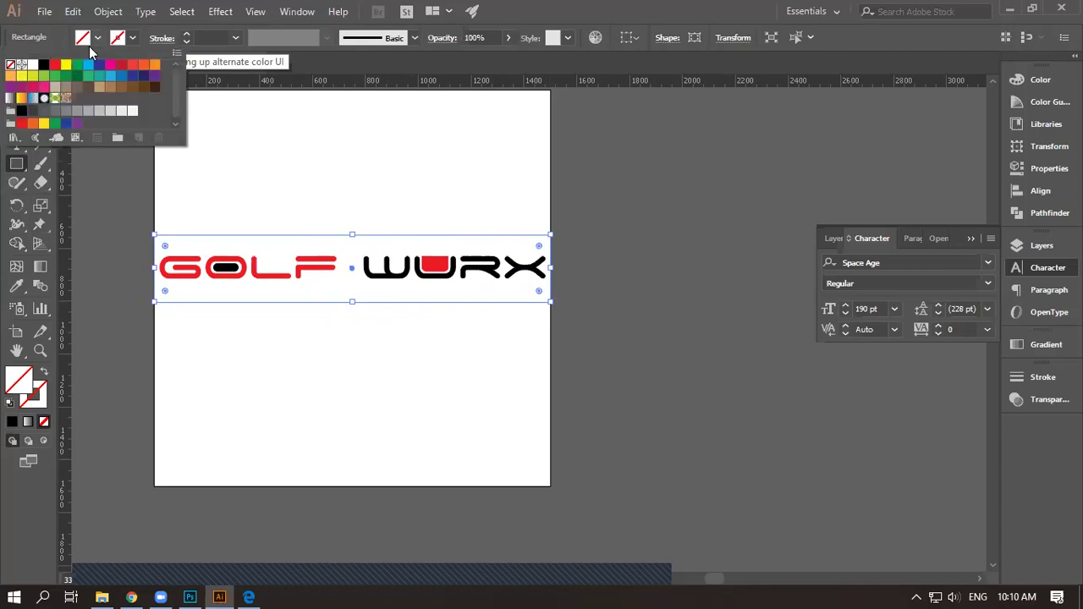
pyautogui.click(44, 64)
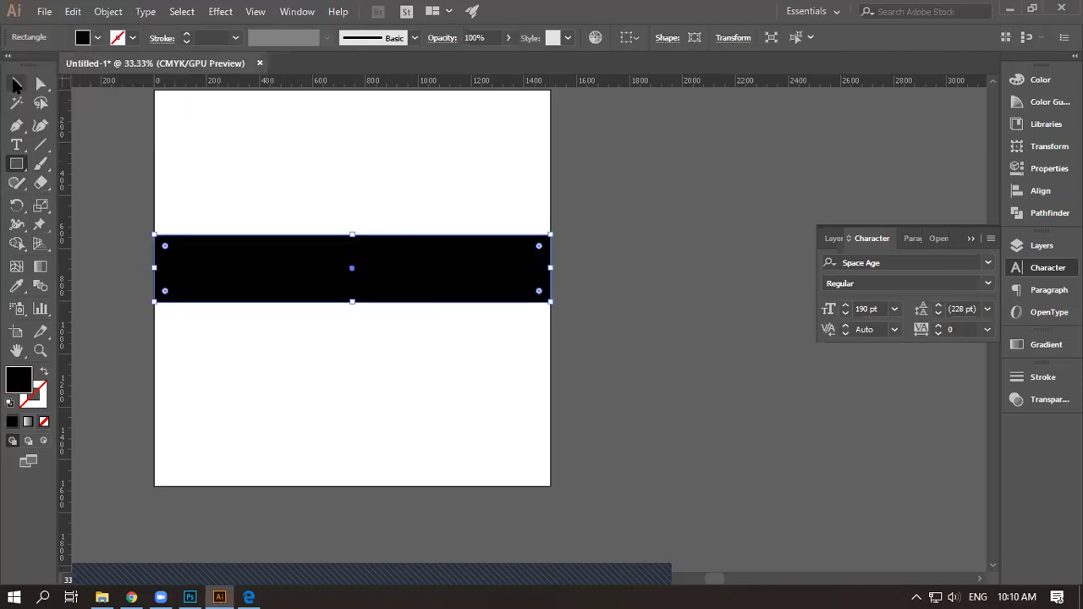
# Send the black rectangle to the back, behind the GOLF WURX lettering
pyautogui.click(17, 84)
pyautogui.rightClick(252, 281)
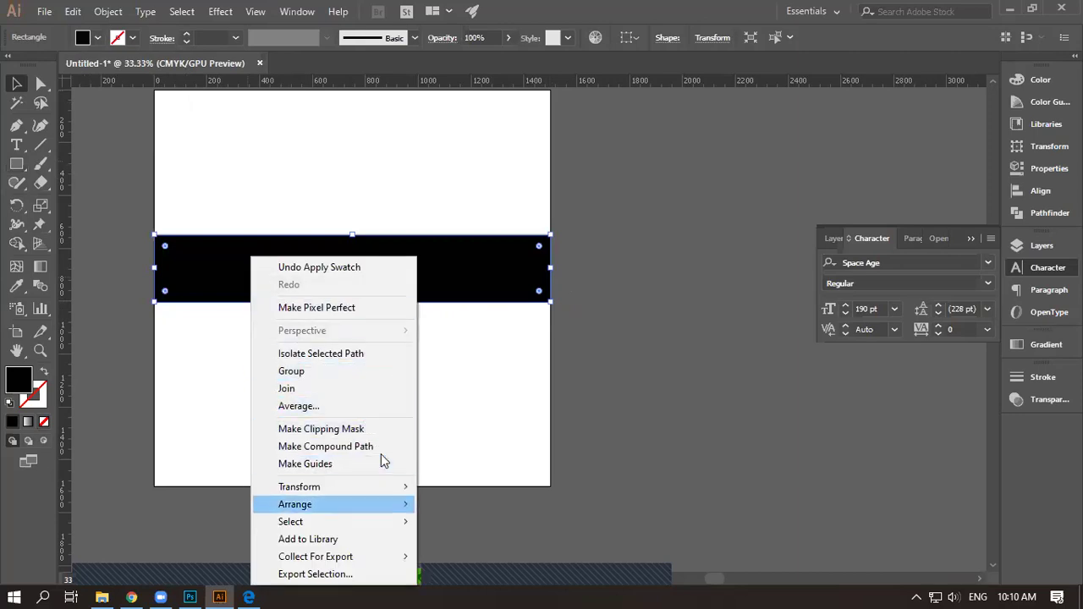
pyautogui.moveTo(339, 505)
pyautogui.click(453, 556)
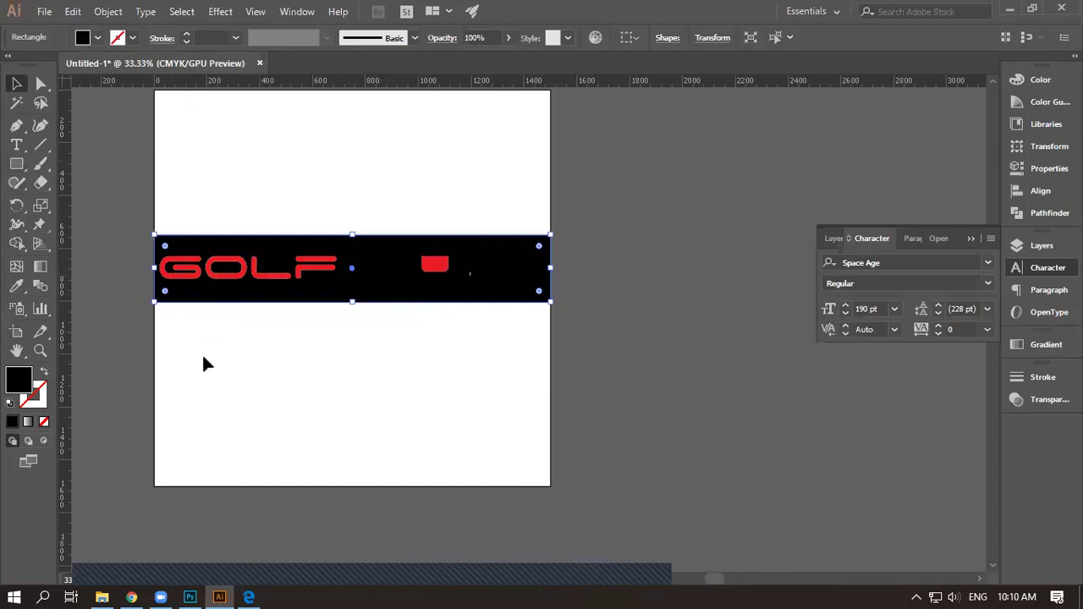
# Change the fill of the rounded shape inside the O of GOLF to white and collapse the floating Character settings
pyautogui.scroll(3, 203, 351)
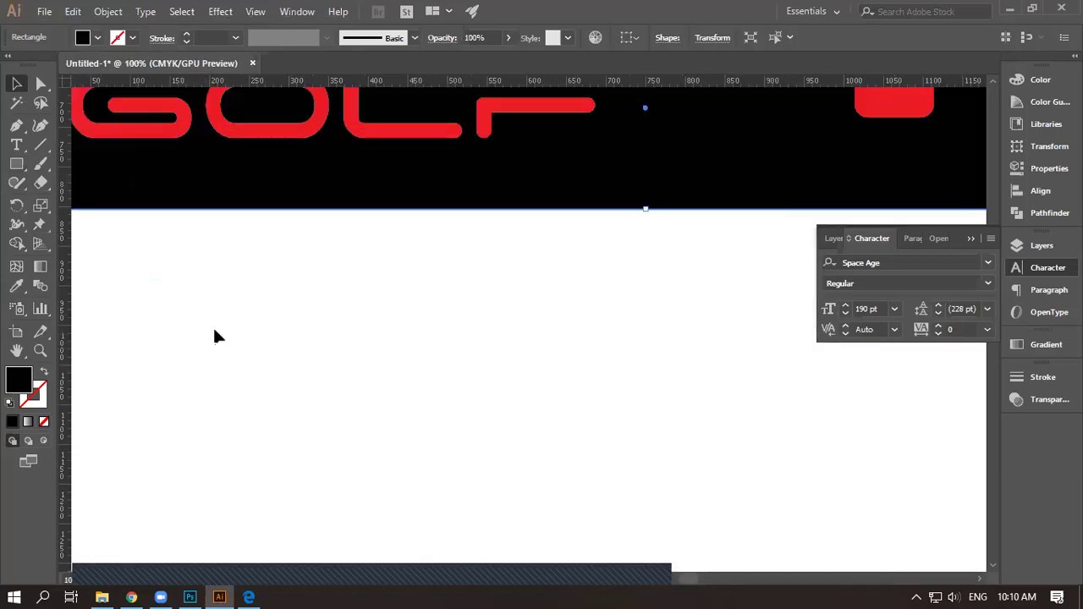
pyautogui.moveTo(215, 336); pyautogui.dragTo(213, 443)
pyautogui.keyDown('shift'); pyautogui.click(245, 264); pyautogui.keyUp('shift')
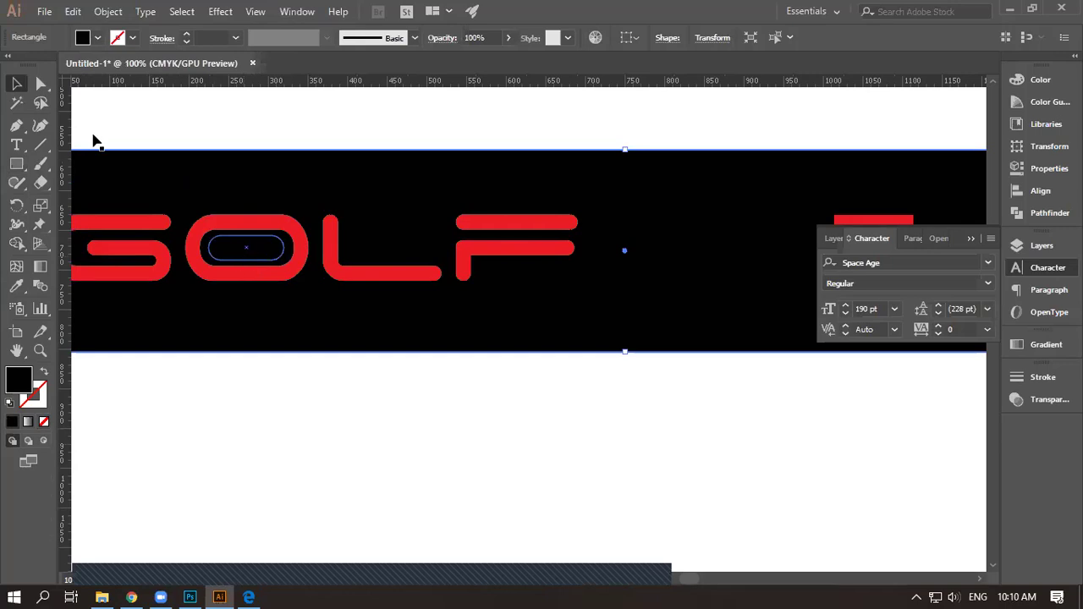
pyautogui.click(82, 37)
pyautogui.click(37, 67)
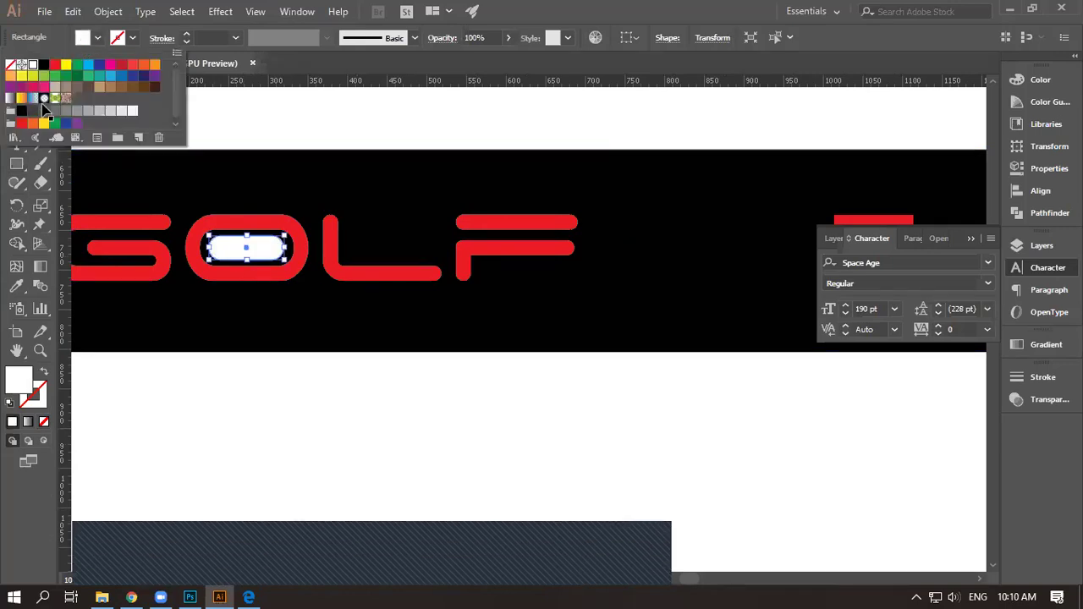
pyautogui.click(178, 392)
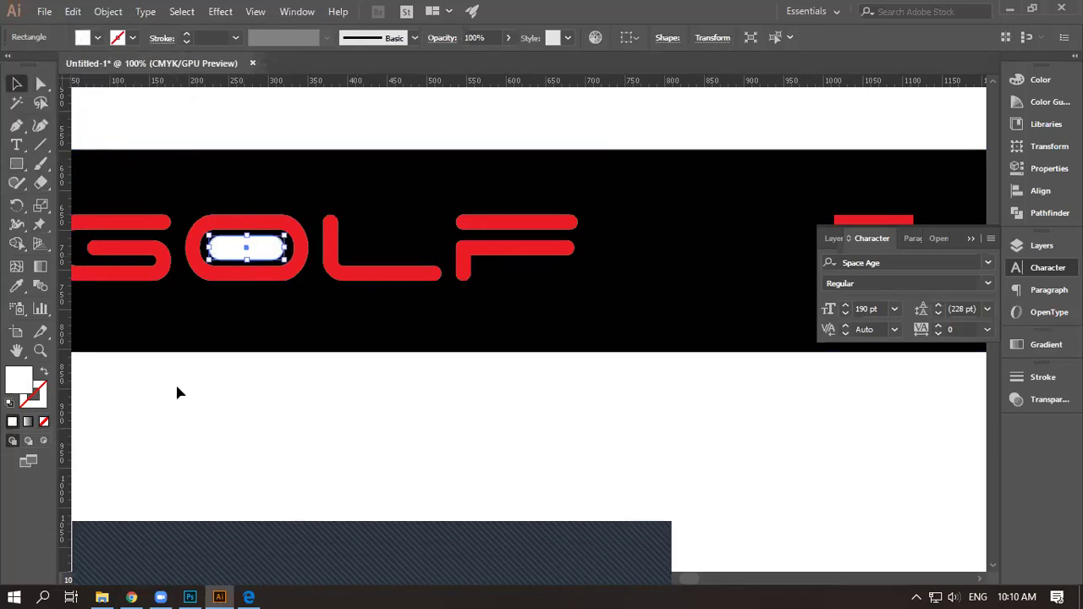
pyautogui.click(228, 395)
pyautogui.click(994, 216)
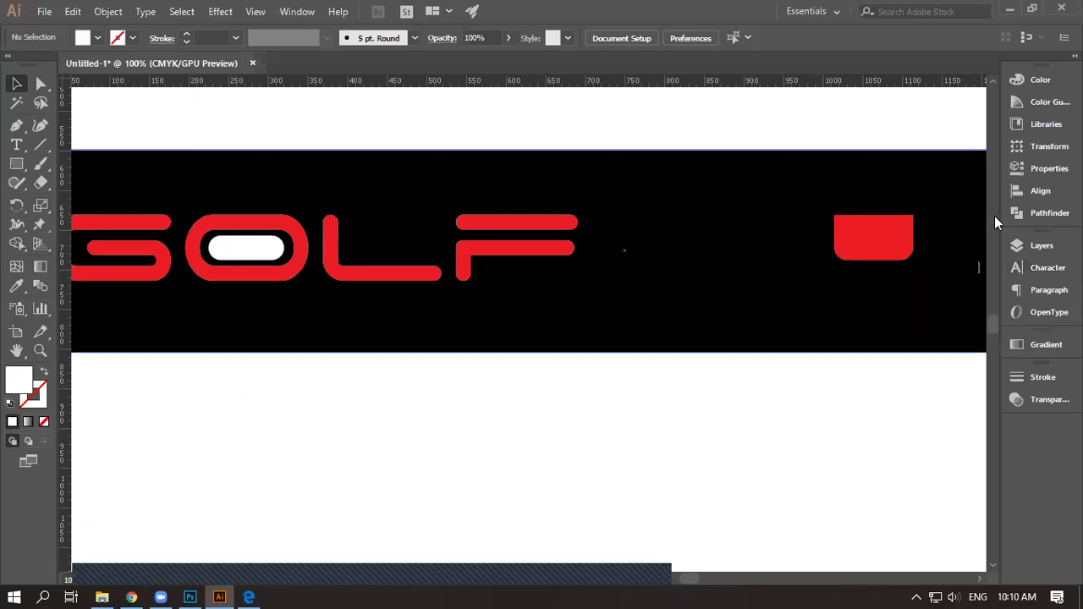
pyautogui.moveTo(837, 444); pyautogui.dragTo(496, 358)
pyautogui.scroll(-3, 521, 405)
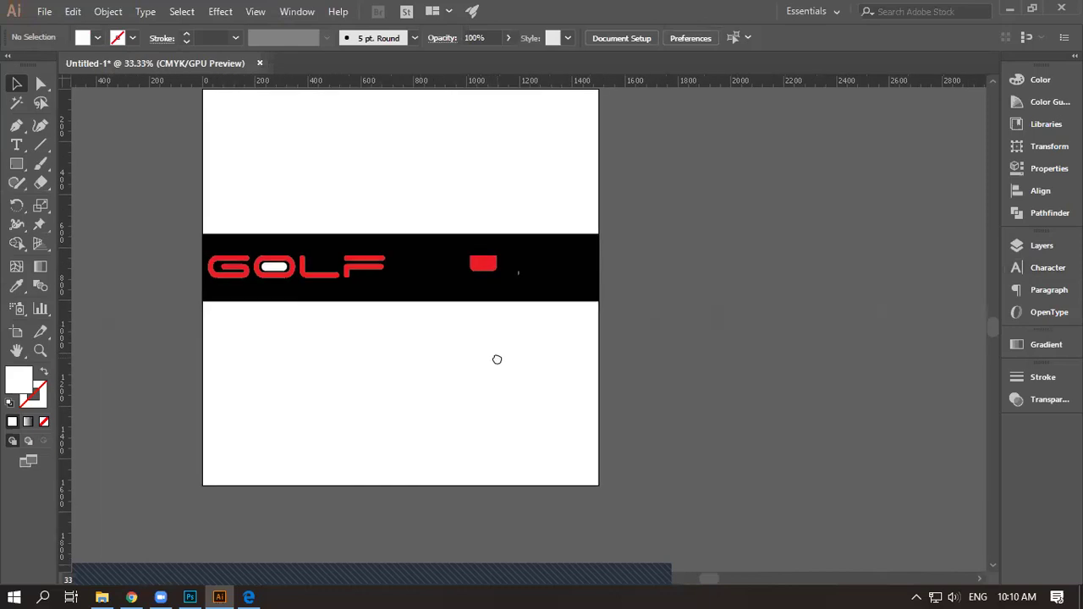
# Place a vertical ruler guide through the horizontal centre of the black rectangle, at about 750 px
pyautogui.click(16, 164)
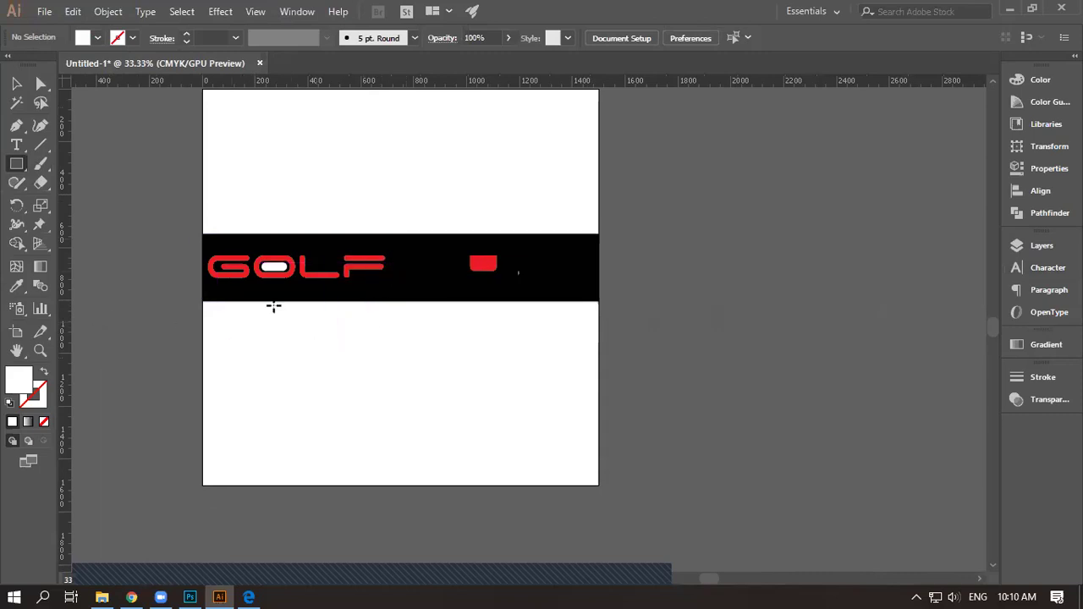
pyautogui.click(16, 84)
pyautogui.click(423, 296)
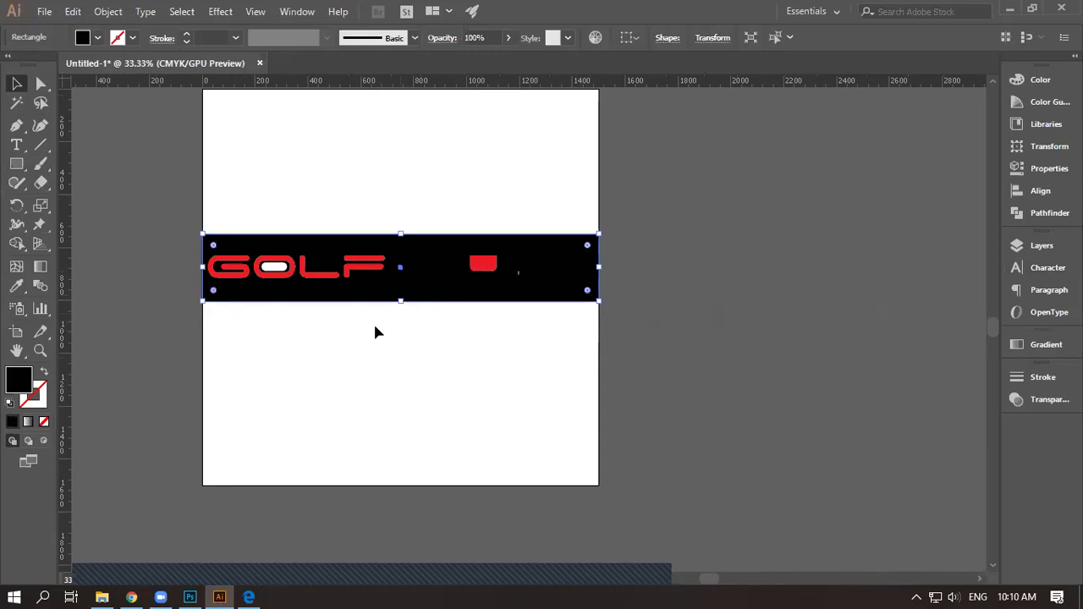
pyautogui.hotkey('ctrl', 'shift', 'b')
pyautogui.moveTo(64, 269); pyautogui.dragTo(400, 324)
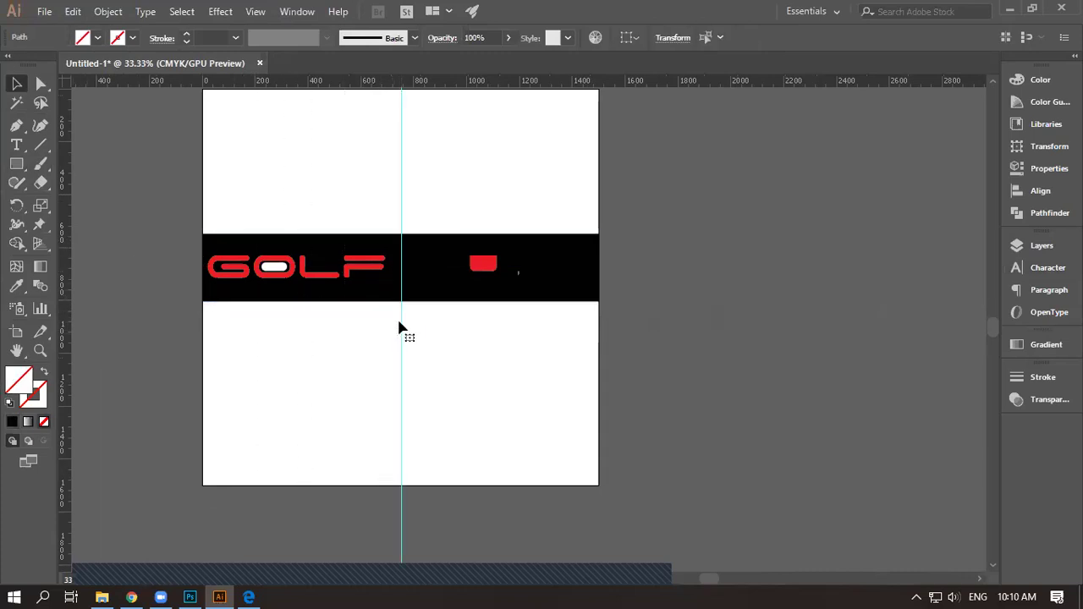
pyautogui.click(16, 164)
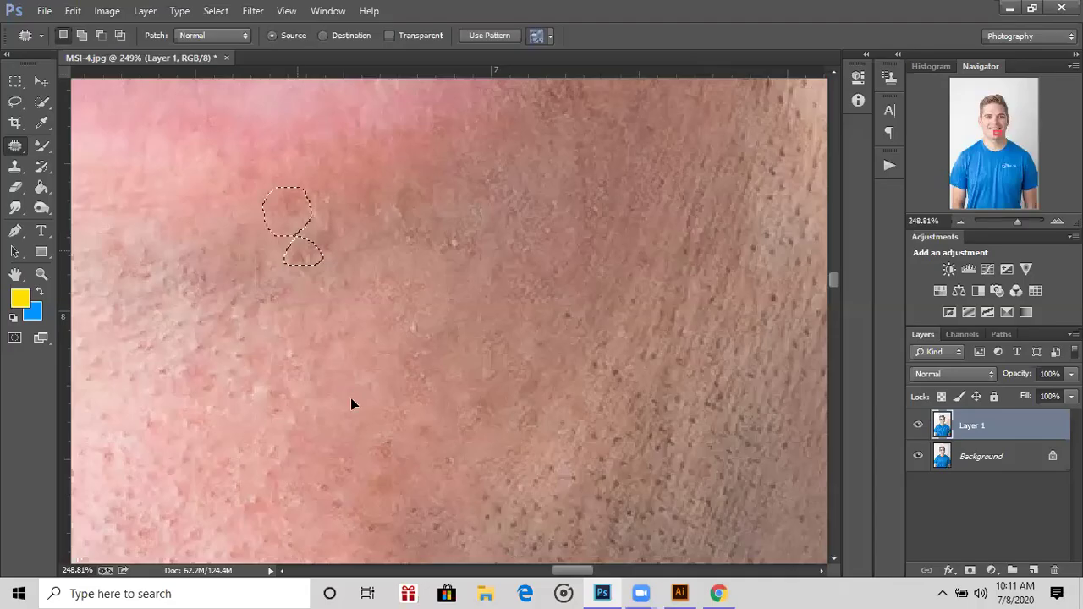
# In Photoshop, patch the selected skin spots below the lip with skin from lower on the chin, and clear the selection
pyautogui.moveTo(352, 402); pyautogui.dragTo(372, 430)
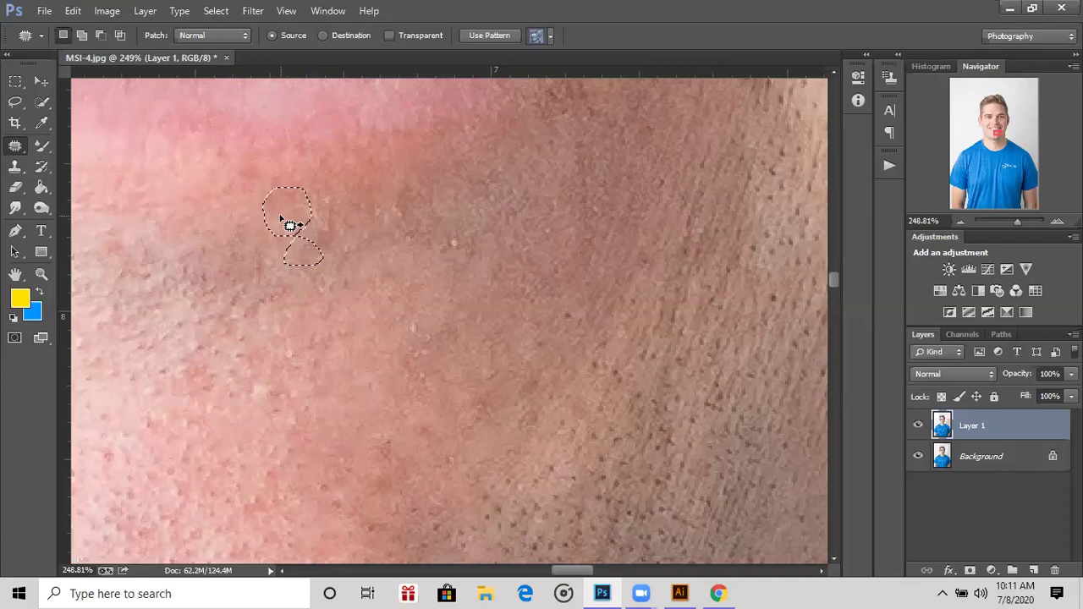
pyautogui.moveTo(289, 214); pyautogui.dragTo(341, 398)
pyautogui.moveTo(379, 350); pyautogui.dragTo(522, 331)
pyautogui.hotkey('ctrl', 'd')
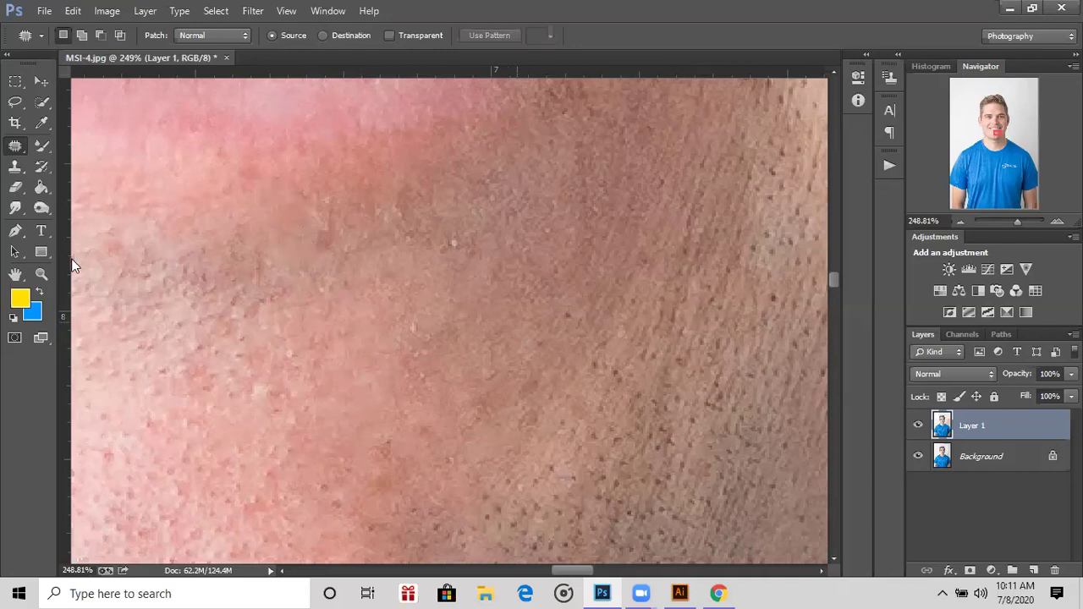
# Patch the large red blemish on the neck below the jaw with cleaner skin nearby, and clear the selection
pyautogui.keyDown('alt'); pyautogui.click(307, 239); pyautogui.keyUp('alt')
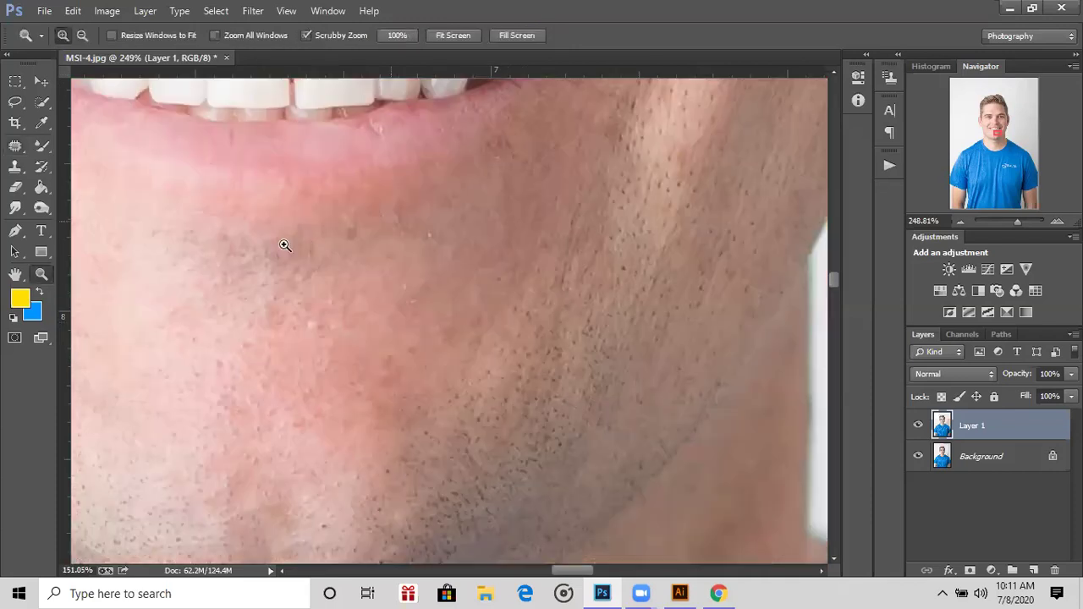
pyautogui.keyDown('alt'); pyautogui.click(499, 516); pyautogui.keyUp('alt')
pyautogui.click(433, 399)
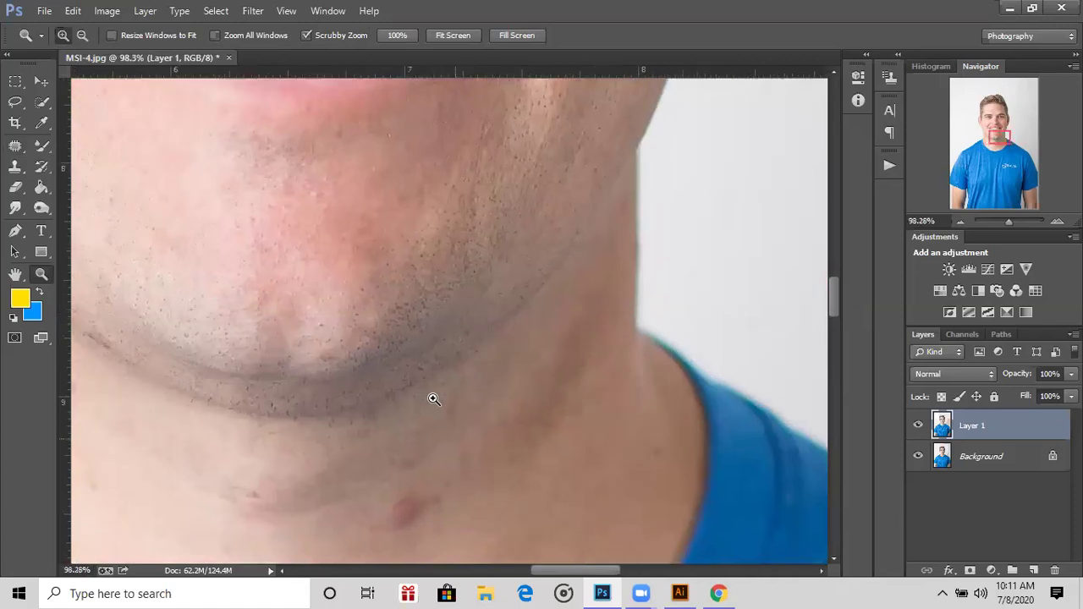
pyautogui.scroll(-3, 434, 399)
pyautogui.click(527, 418)
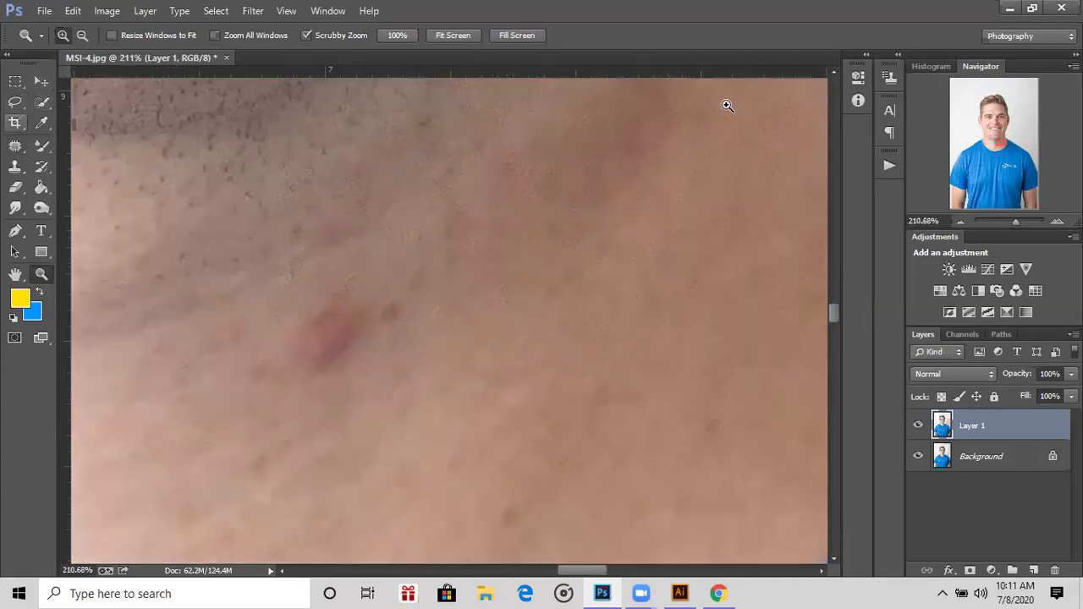
pyautogui.click(15, 145)
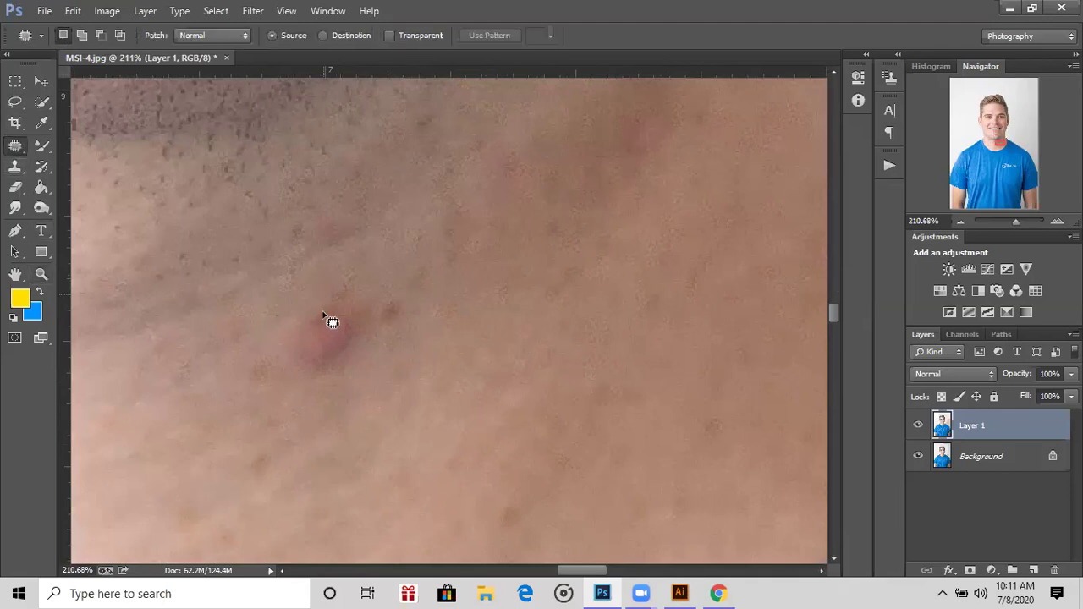
pyautogui.moveTo(301, 348)
pyautogui.mouseDown()
pyautogui.moveTo(343, 307)
pyautogui.moveTo(341, 364)
pyautogui.moveTo(356, 343)
pyautogui.moveTo(337, 337)
pyautogui.moveTo(507, 435)
pyautogui.mouseUp()
pyautogui.hotkey('ctrl', 'd')
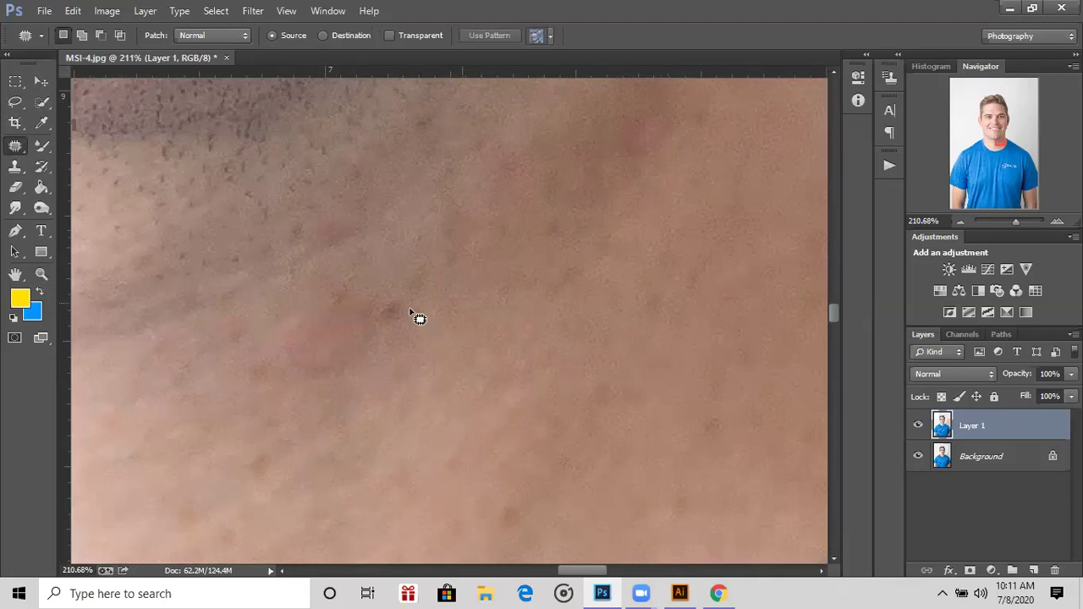
# Patch the small dark spot beside the treated neck blemish and the reddish spot above it, clearing each selection
pyautogui.moveTo(417, 278); pyautogui.dragTo(415, 281)
pyautogui.moveTo(394, 305)
pyautogui.mouseDown()
pyautogui.moveTo(488, 453)
pyautogui.moveTo(492, 422)
pyautogui.moveTo(547, 375)
pyautogui.moveTo(501, 277)
pyautogui.mouseUp()
pyautogui.hotkey('ctrl', 'd')
pyautogui.moveTo(355, 225)
pyautogui.mouseDown()
pyautogui.moveTo(307, 237)
pyautogui.moveTo(347, 231)
pyautogui.mouseUp()
pyautogui.moveTo(326, 235)
pyautogui.mouseDown()
pyautogui.moveTo(481, 442)
pyautogui.moveTo(537, 367)
pyautogui.moveTo(545, 314)
pyautogui.mouseUp()
pyautogui.hotkey('ctrl', 'd')
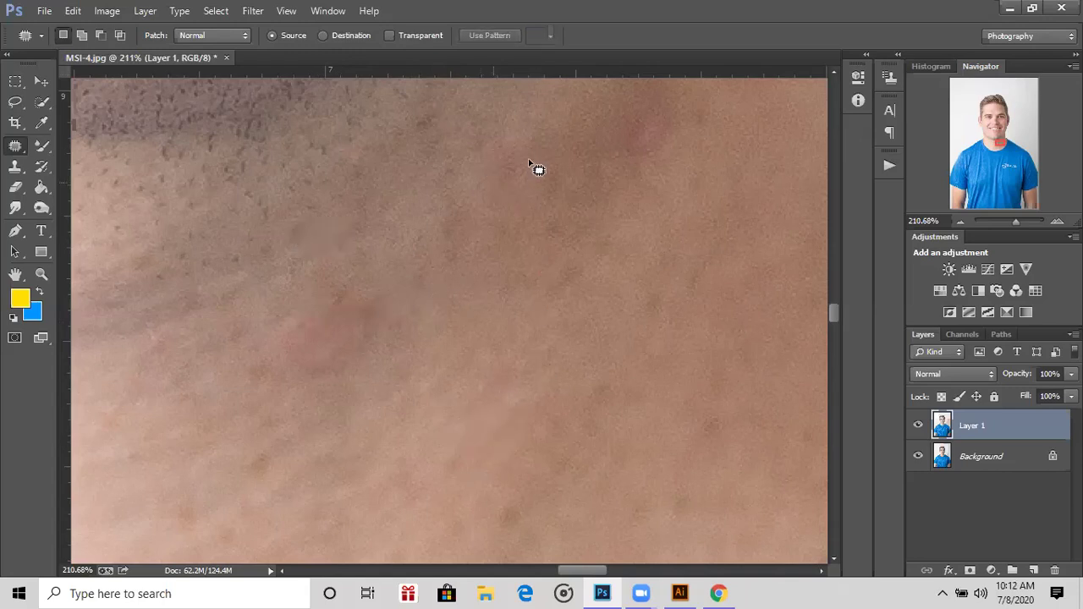
# Patch the two reddish areas higher on the shaded side of the neck with skin from just below them
pyautogui.moveTo(516, 149)
pyautogui.mouseDown()
pyautogui.moveTo(496, 262)
pyautogui.moveTo(506, 263)
pyautogui.mouseUp()
pyautogui.scroll(1, 637, 194)
pyautogui.hotkey('ctrl', 'd')
pyautogui.moveTo(650, 134); pyautogui.dragTo(613, 240)
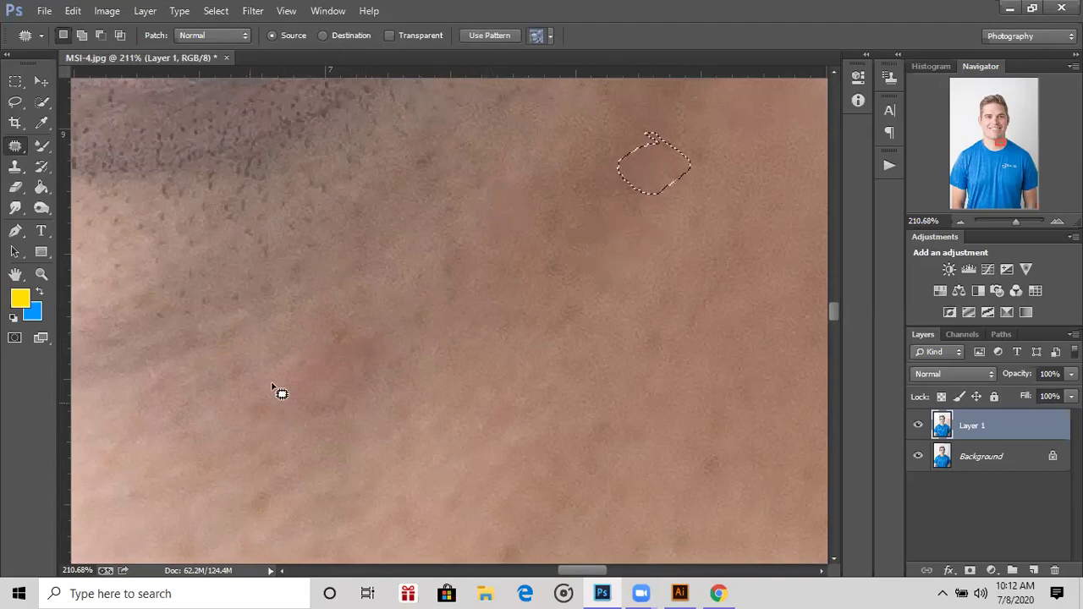
# Patch the brownish spot just below the treated neck blemish with skin from lower on the neck, and clear the selection
pyautogui.moveTo(272, 390)
pyautogui.mouseDown()
pyautogui.moveTo(259, 418)
pyautogui.moveTo(274, 410)
pyautogui.moveTo(266, 446)
pyautogui.moveTo(290, 486)
pyautogui.moveTo(262, 465)
pyautogui.mouseUp()
pyautogui.scroll(-1, 305, 453)
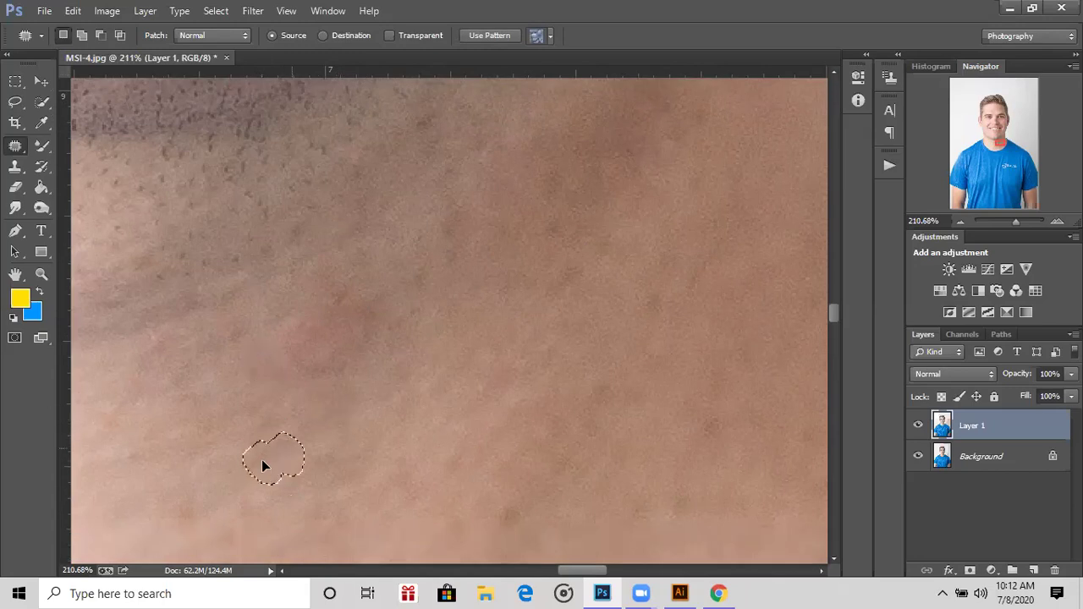
pyautogui.click(414, 331)
pyautogui.scroll(-6, 413, 331)
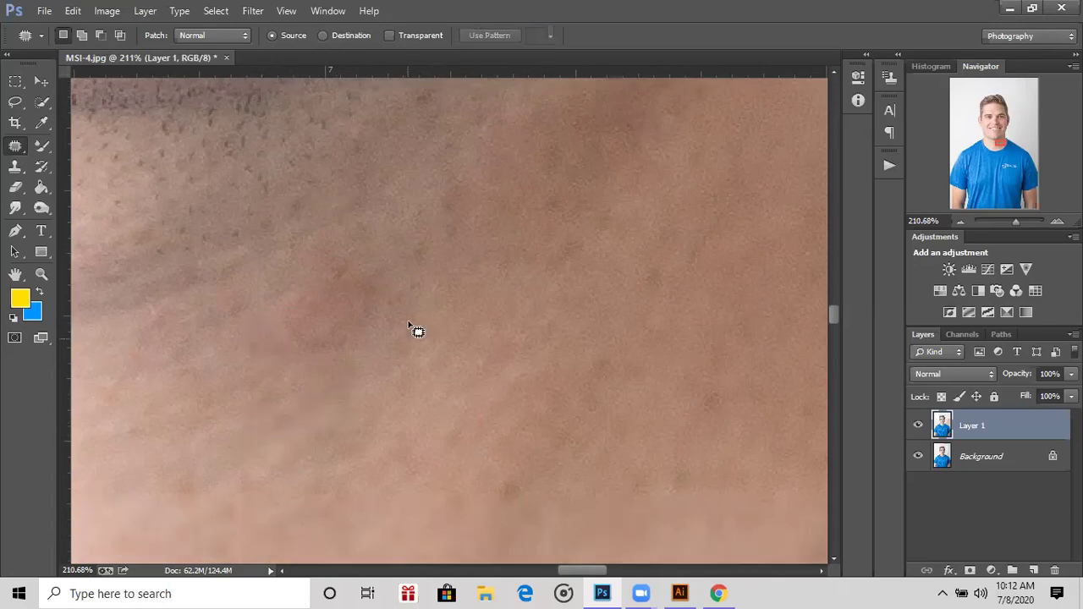
# Patch the two dark spots above the shirt collar on the shaded side of the neck, clearing each selection
pyautogui.scroll(-1, 501, 298)
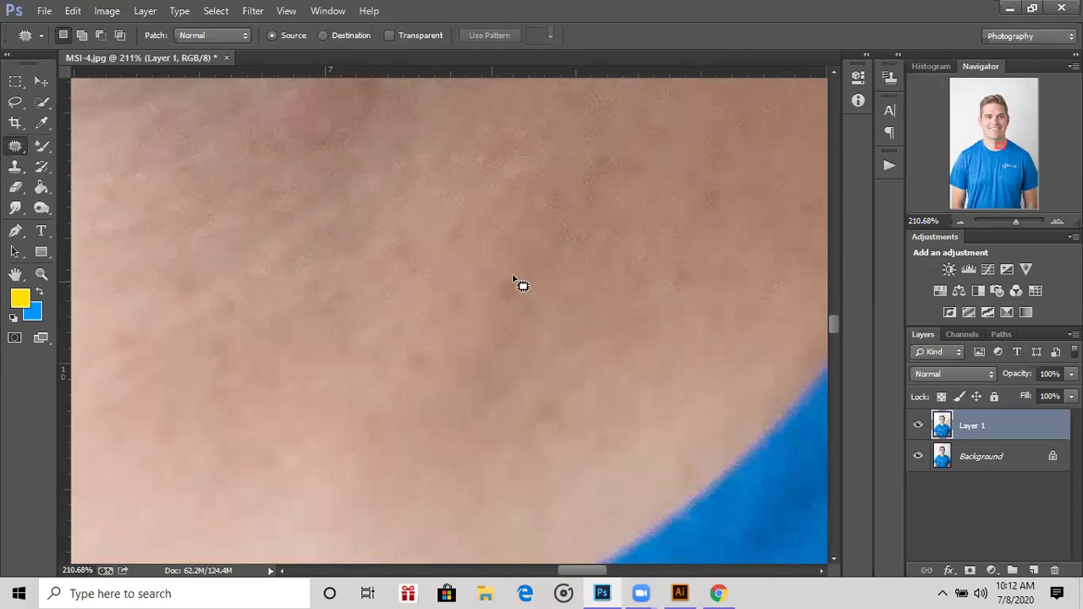
pyautogui.moveTo(498, 269)
pyautogui.mouseDown()
pyautogui.moveTo(515, 309)
pyautogui.moveTo(487, 281)
pyautogui.moveTo(467, 351)
pyautogui.mouseUp()
pyautogui.hotkey('ctrl', 'd')
pyautogui.moveTo(627, 278); pyautogui.dragTo(628, 279)
pyautogui.moveTo(640, 334); pyautogui.dragTo(643, 363)
pyautogui.hotkey('ctrl', 'd')
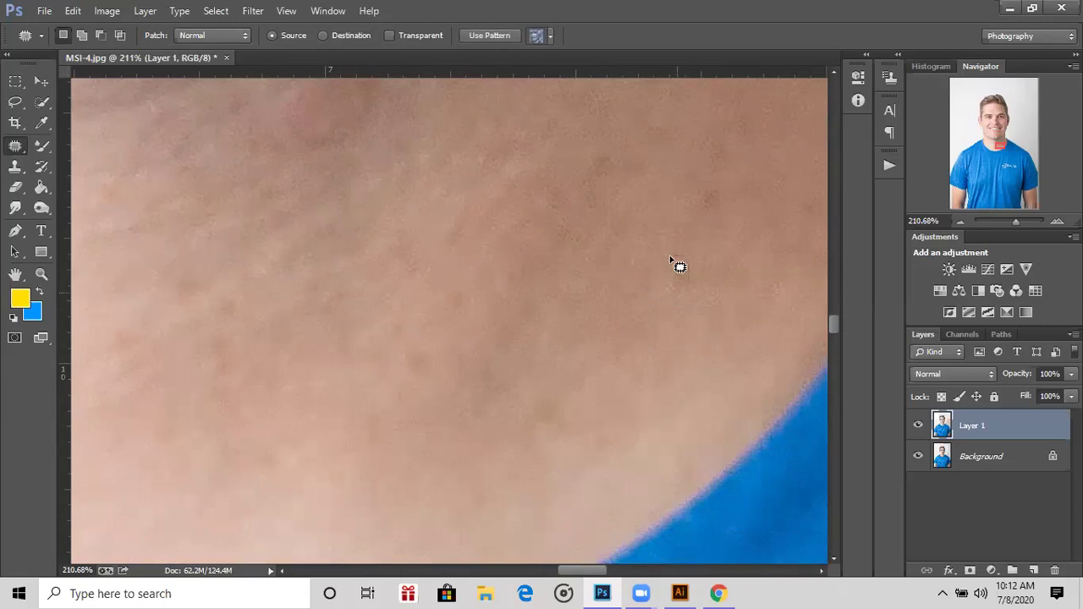
pyautogui.hotkey('ctrl', 'd')
# Patch the reddish spot and the brown spot closest to the shirt collar with neighbouring clean skin
pyautogui.moveTo(416, 326)
pyautogui.mouseDown()
pyautogui.moveTo(418, 379)
pyautogui.moveTo(394, 347)
pyautogui.moveTo(411, 356)
pyautogui.moveTo(440, 437)
pyautogui.mouseUp()
pyautogui.moveTo(546, 402)
pyautogui.mouseDown()
pyautogui.moveTo(564, 398)
pyautogui.moveTo(523, 415)
pyautogui.mouseUp()
pyautogui.moveTo(549, 411); pyautogui.dragTo(487, 447)
# Patch the spot on the far side of the neck, where it meets the shirt collar beside the shoulder seam
pyautogui.click(41, 274)
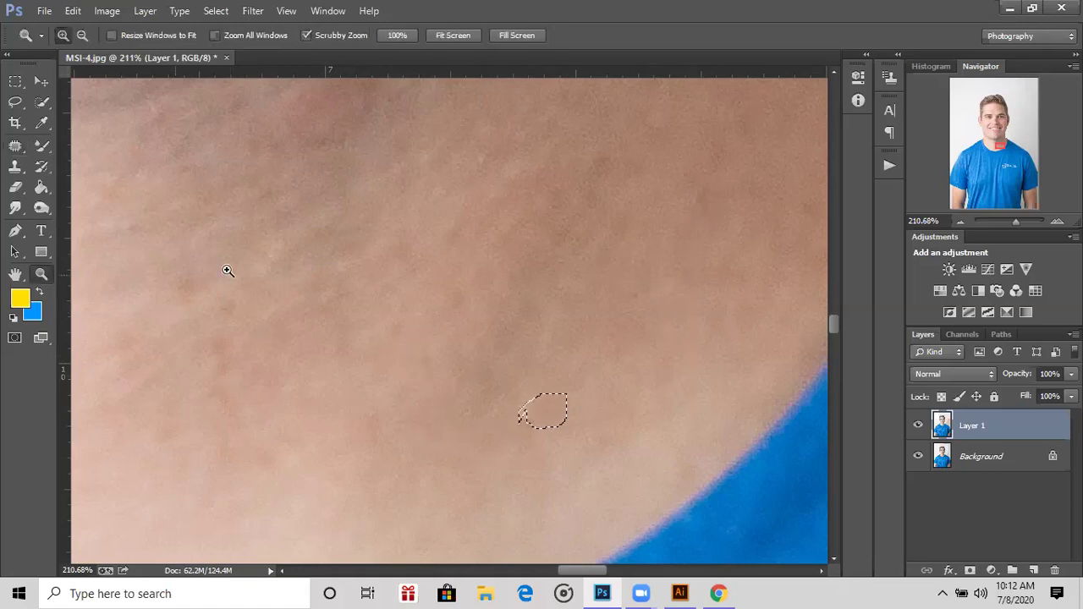
pyautogui.moveTo(228, 270); pyautogui.dragTo(186, 275)
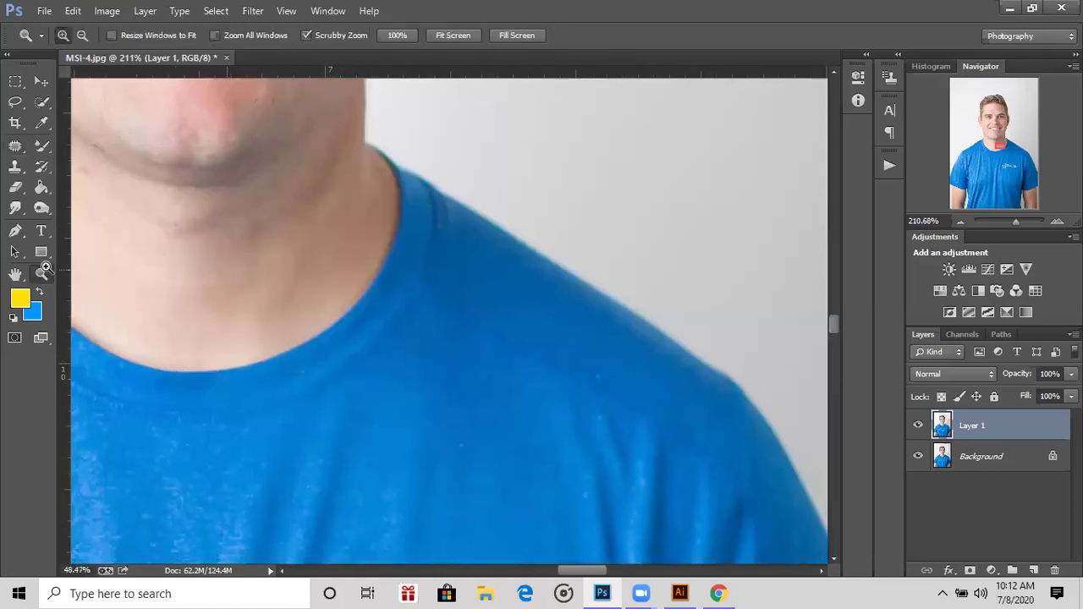
pyautogui.press('h')
pyautogui.moveTo(351, 358); pyautogui.dragTo(229, 336)
pyautogui.moveTo(124, 272); pyautogui.dragTo(121, 339)
pyautogui.moveTo(357, 265)
pyautogui.mouseDown()
pyautogui.moveTo(232, 279)
pyautogui.moveTo(203, 305)
pyautogui.moveTo(223, 309)
pyautogui.moveTo(203, 319)
pyautogui.moveTo(201, 301)
pyautogui.mouseUp()
pyautogui.press('z')
pyautogui.press('j')
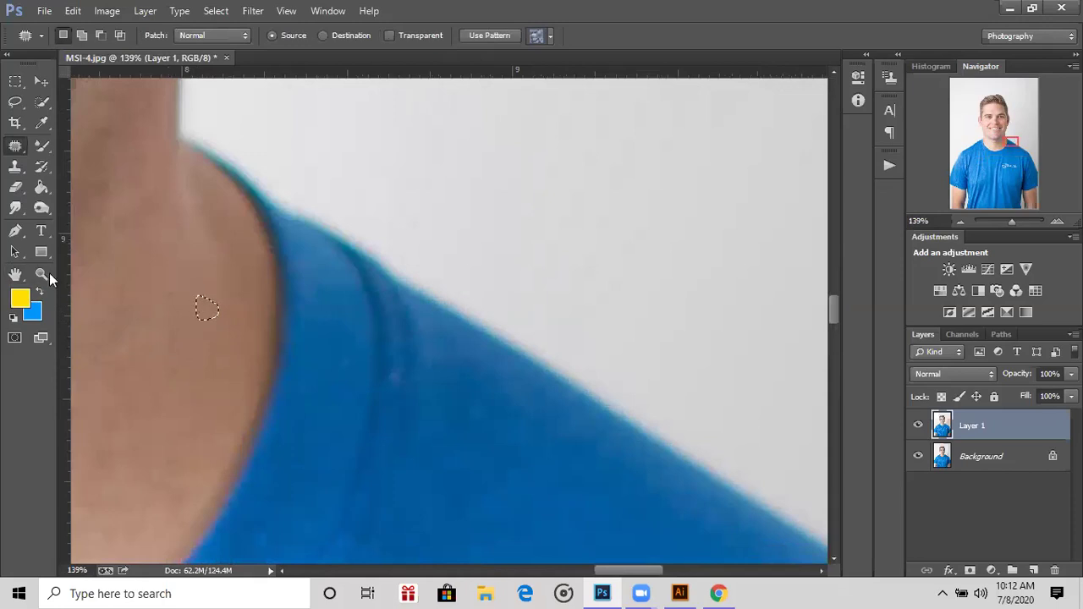
# On the brighter side of the neck, patch the red mark below the jawline and the small spot beneath it
pyautogui.click(41, 275)
pyautogui.moveTo(237, 301); pyautogui.dragTo(230, 391)
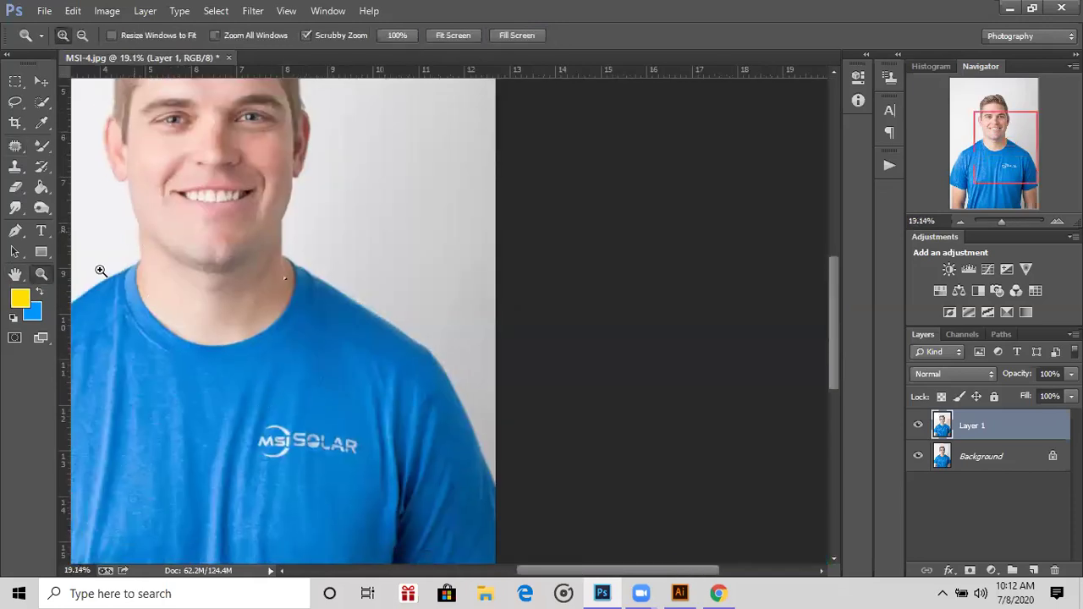
pyautogui.moveTo(100, 270); pyautogui.dragTo(153, 269)
pyautogui.moveTo(239, 287); pyautogui.dragTo(454, 40)
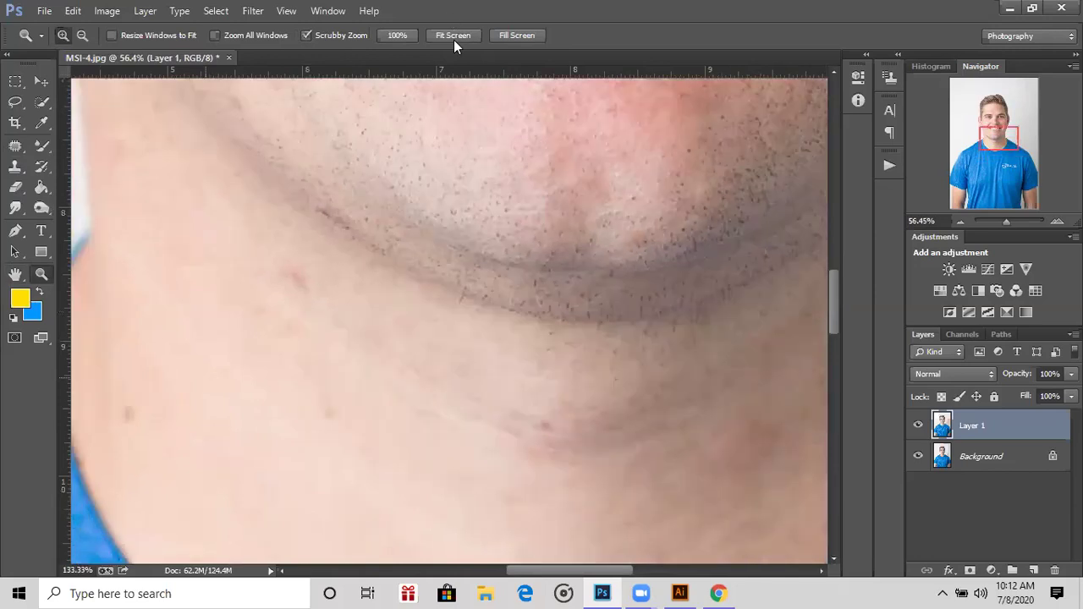
pyautogui.press('j')
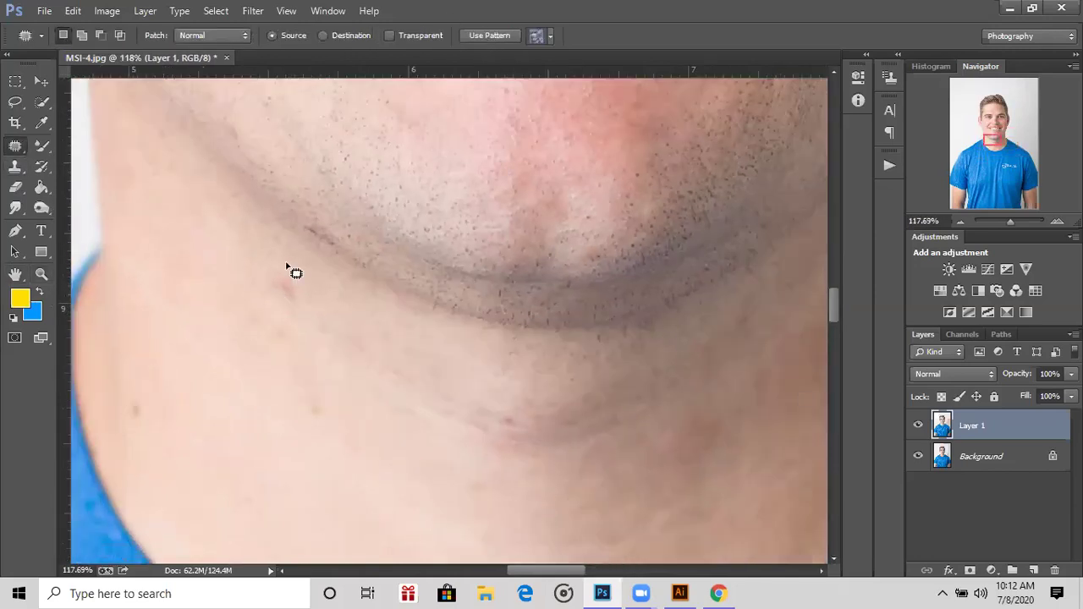
pyautogui.moveTo(279, 288)
pyautogui.mouseDown()
pyautogui.moveTo(293, 312)
pyautogui.moveTo(274, 295)
pyautogui.moveTo(285, 490)
pyautogui.mouseUp()
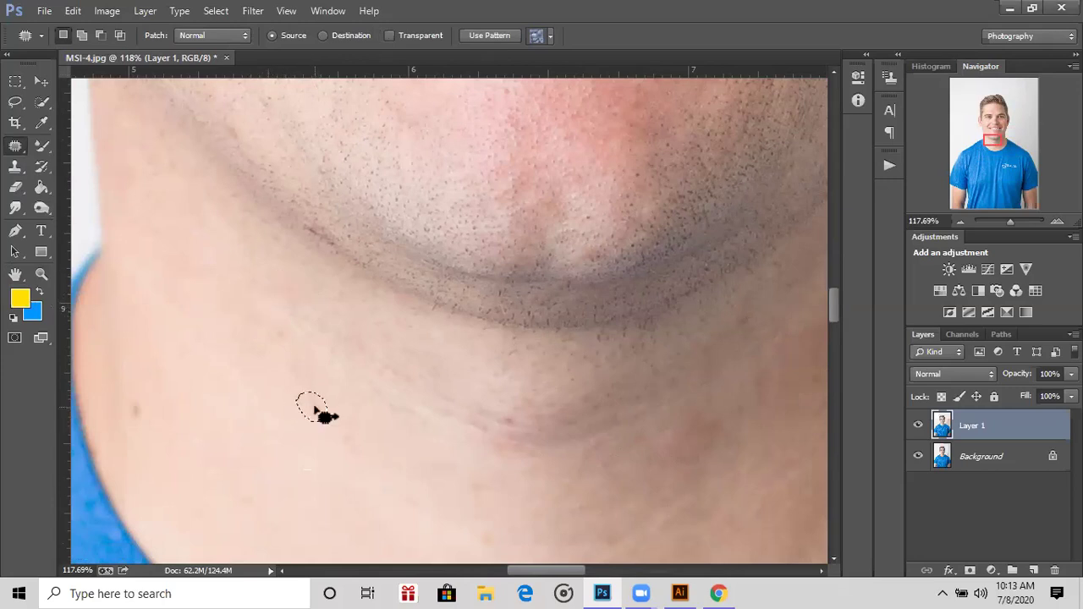
pyautogui.moveTo(315, 412); pyautogui.dragTo(269, 438)
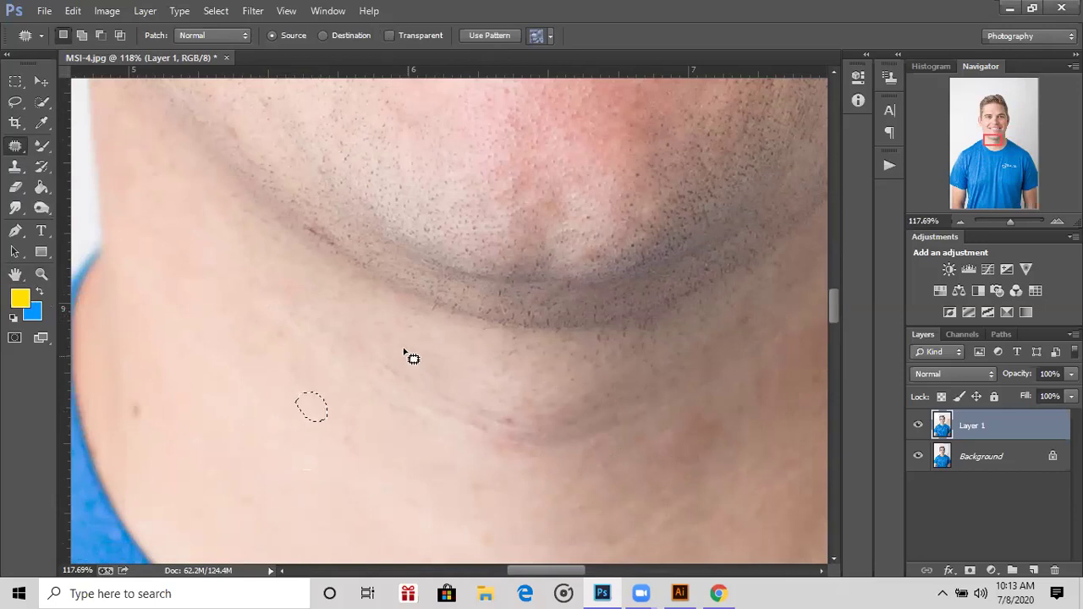
# Patch the dark mole near the collar on the brighter side of the neck, and clear the selection
pyautogui.scroll(-3, 410, 356)
pyautogui.moveTo(118, 314)
pyautogui.mouseDown()
pyautogui.moveTo(140, 307)
pyautogui.moveTo(138, 336)
pyautogui.moveTo(123, 326)
pyautogui.mouseUp()
pyautogui.moveTo(131, 317); pyautogui.dragTo(220, 316)
pyautogui.hotkey('ctrl', 'd')
# Patch the small spots at the centre of the neck, below the throat crease
pyautogui.scroll(-2, 459, 322)
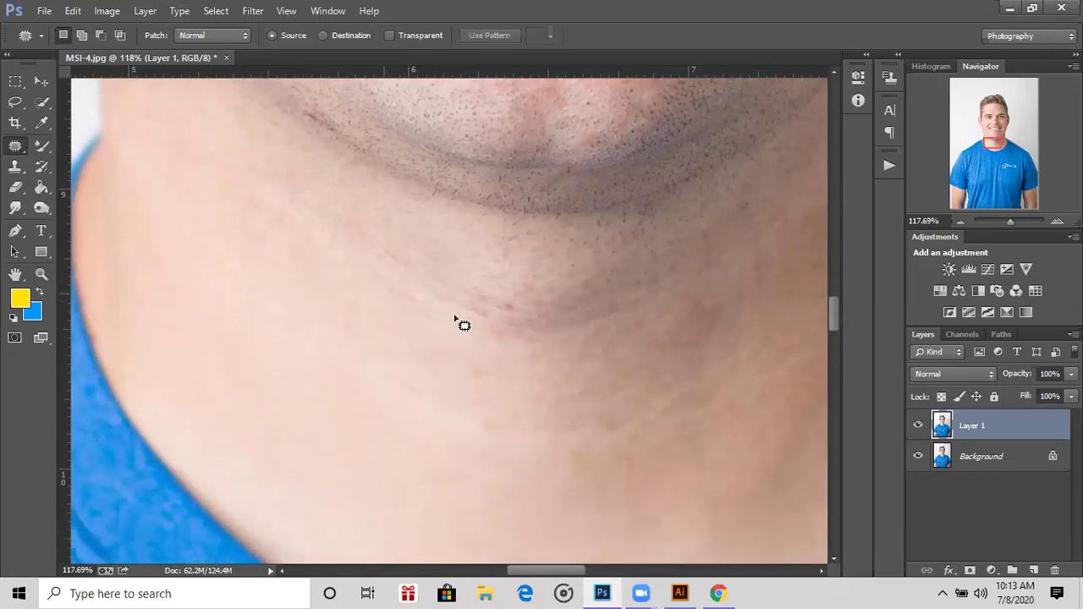
pyautogui.moveTo(470, 353)
pyautogui.mouseDown()
pyautogui.moveTo(462, 375)
pyautogui.moveTo(496, 397)
pyautogui.moveTo(471, 407)
pyautogui.mouseUp()
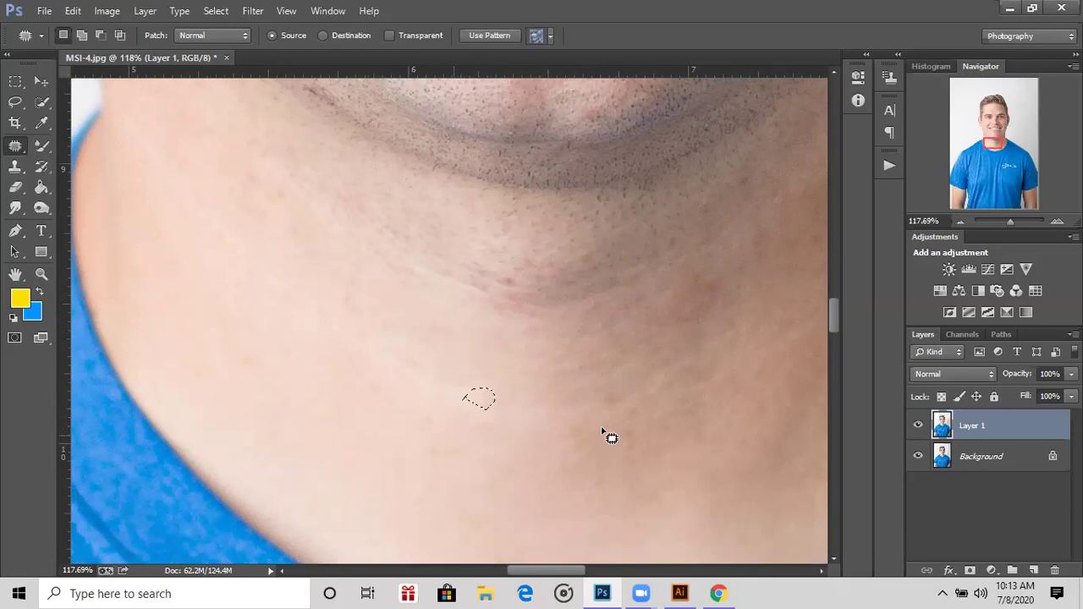
pyautogui.scroll(2, 358, 244)
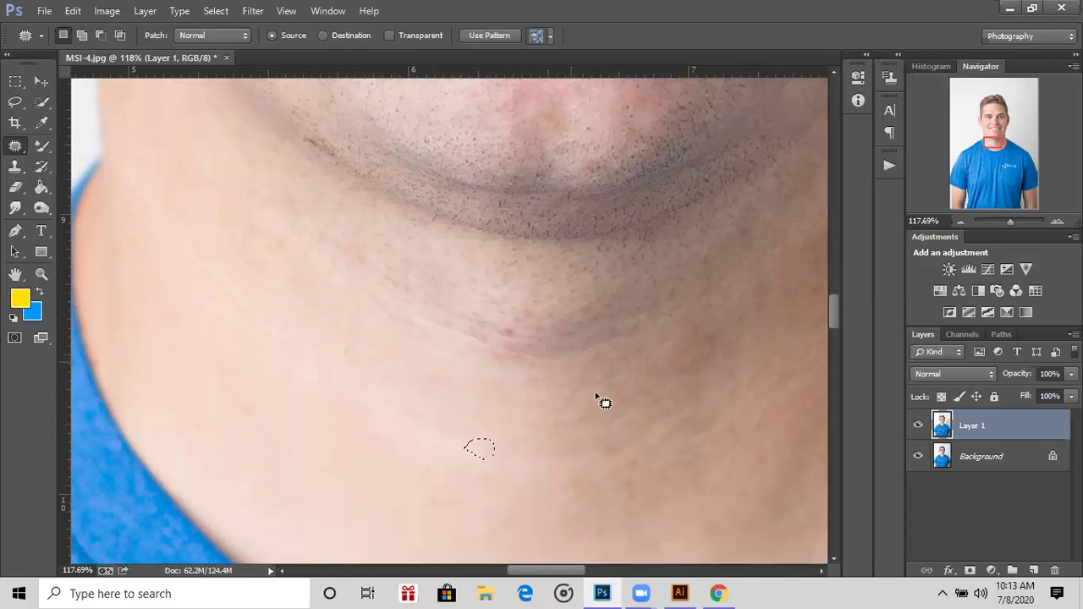
pyautogui.scroll(-2, 623, 431)
pyautogui.scroll(2, 536, 265)
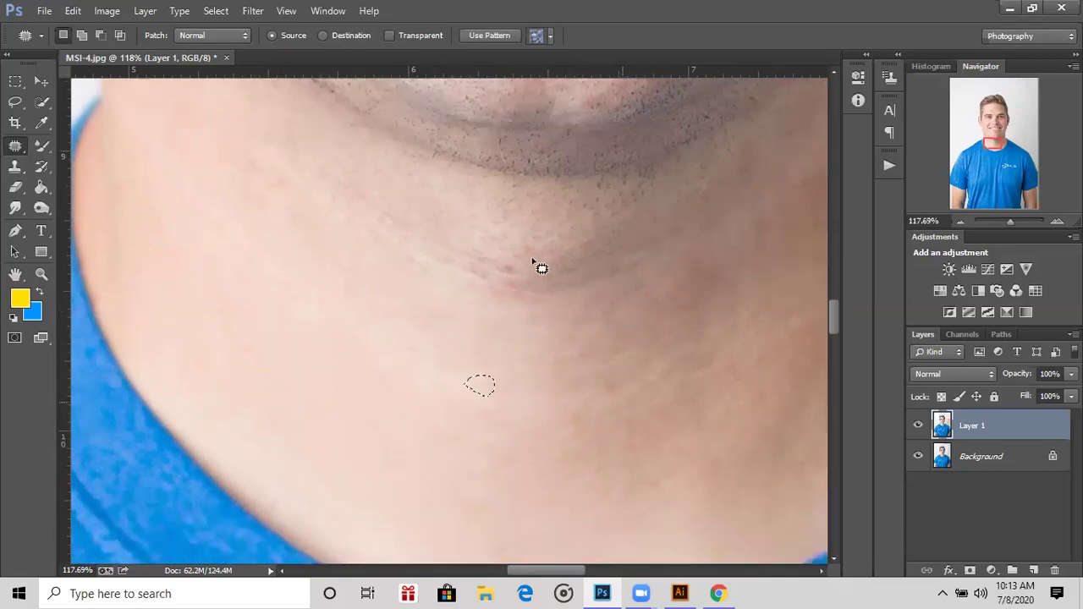
pyautogui.scroll(-3, 503, 256)
# Patch the dark spot in the throat crease and the faint spots on the brighter side of the neck, and clear the selection
pyautogui.moveTo(499, 271); pyautogui.dragTo(525, 258)
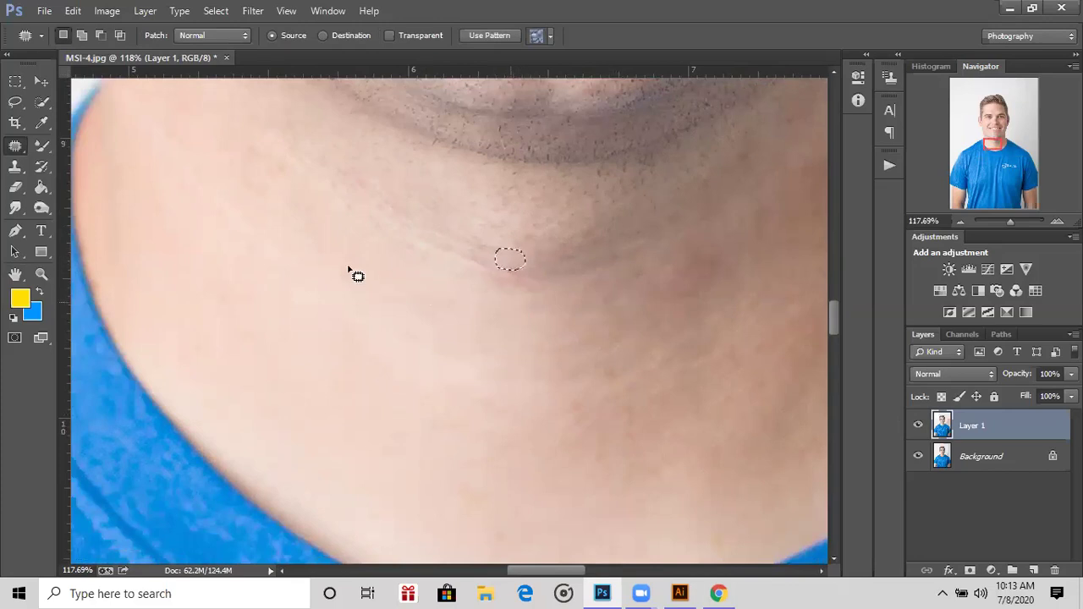
pyautogui.moveTo(347, 267); pyautogui.dragTo(352, 272)
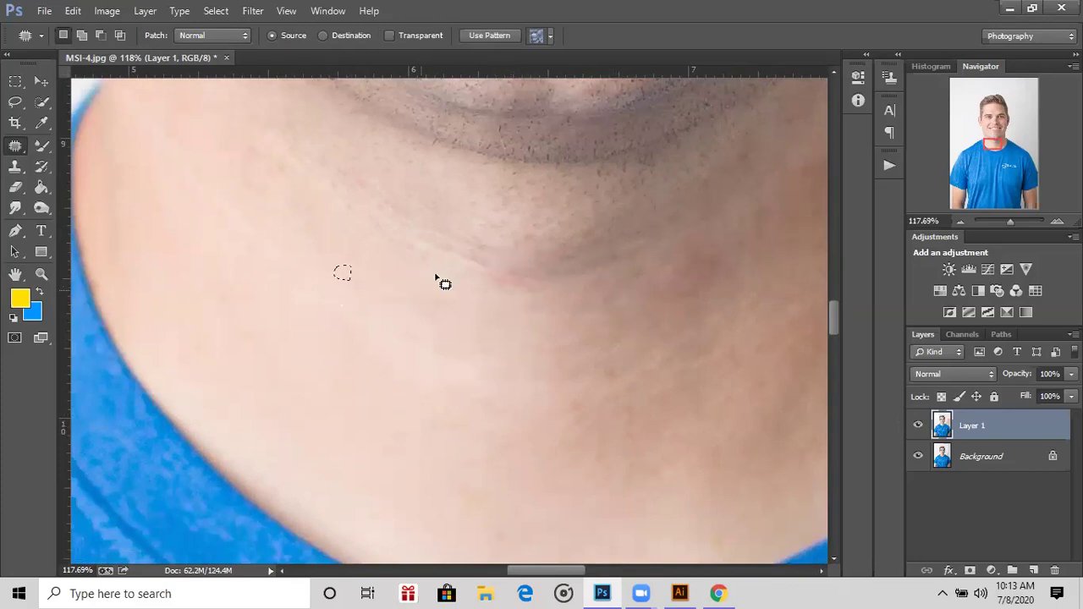
pyautogui.click(436, 235)
pyautogui.moveTo(276, 160)
pyautogui.mouseDown()
pyautogui.moveTo(290, 186)
pyautogui.moveTo(269, 171)
pyautogui.mouseUp()
pyautogui.click(440, 254)
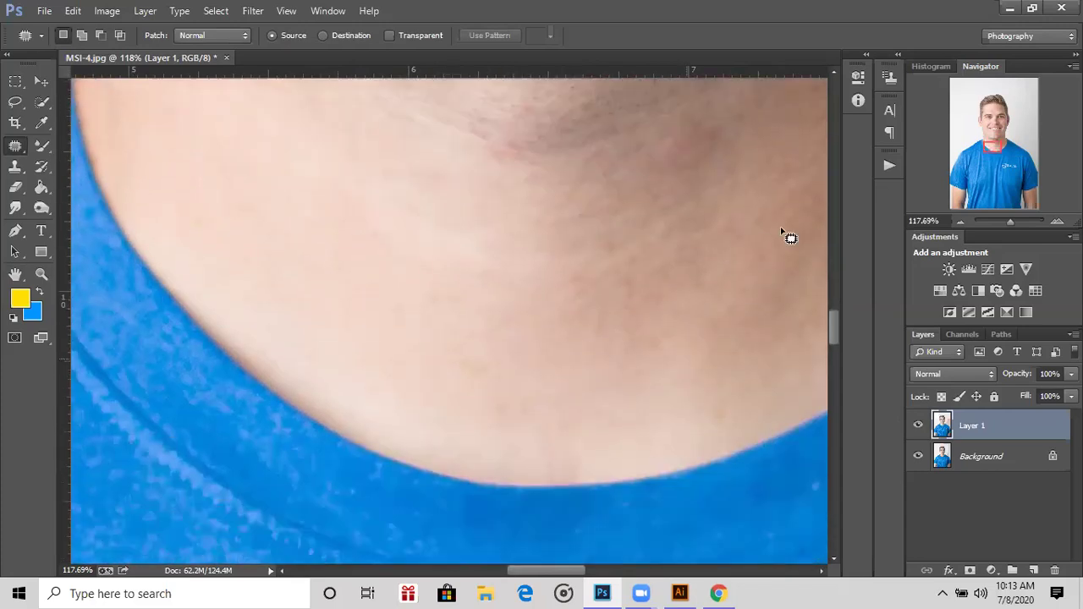
# Patch the small blemishes on the chin and along the jawline on the brighter side of the face
pyautogui.scroll(5, 786, 234)
pyautogui.scroll(4, 385, 237)
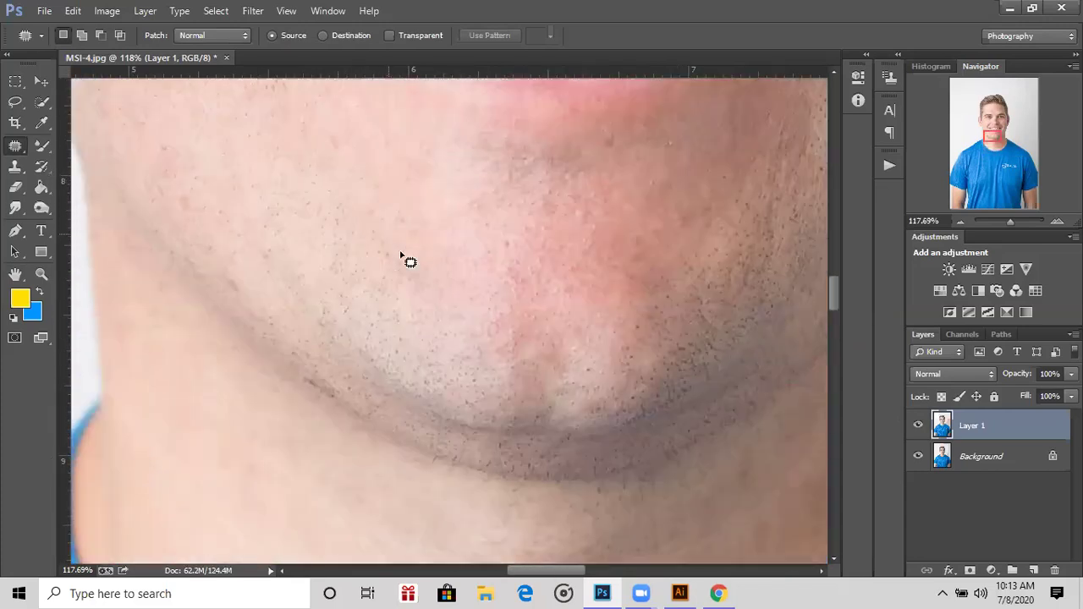
pyautogui.scroll(1, 666, 316)
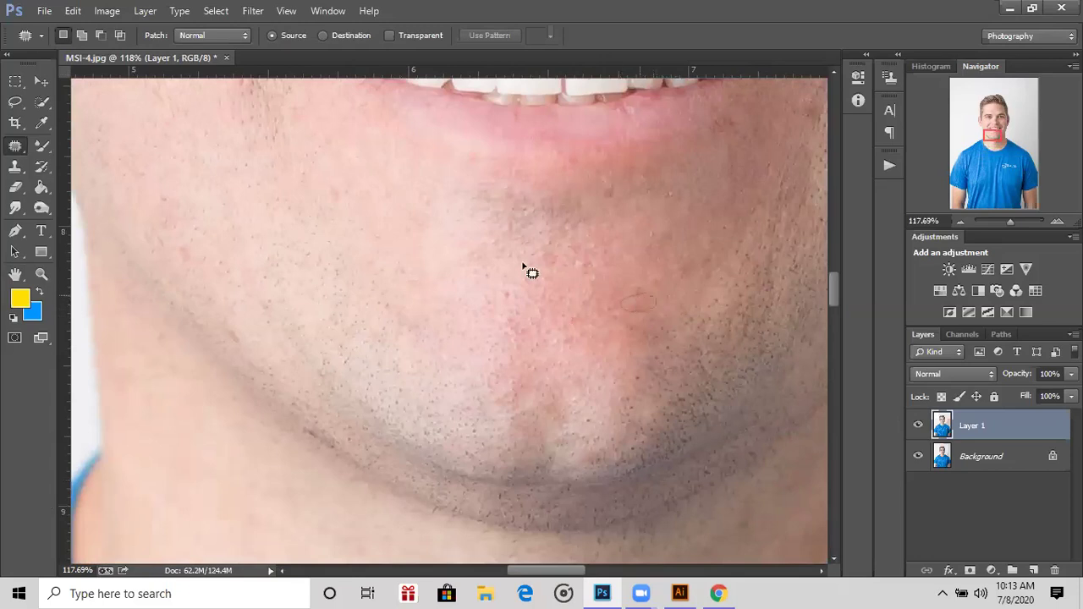
pyautogui.scroll(2, 180, 213)
pyautogui.moveTo(327, 286)
pyautogui.mouseDown()
pyautogui.moveTo(322, 300)
pyautogui.moveTo(335, 305)
pyautogui.mouseUp()
pyautogui.moveTo(423, 313); pyautogui.dragTo(421, 312)
pyautogui.moveTo(182, 341)
pyautogui.mouseDown()
pyautogui.moveTo(179, 362)
pyautogui.moveTo(193, 345)
pyautogui.mouseUp()
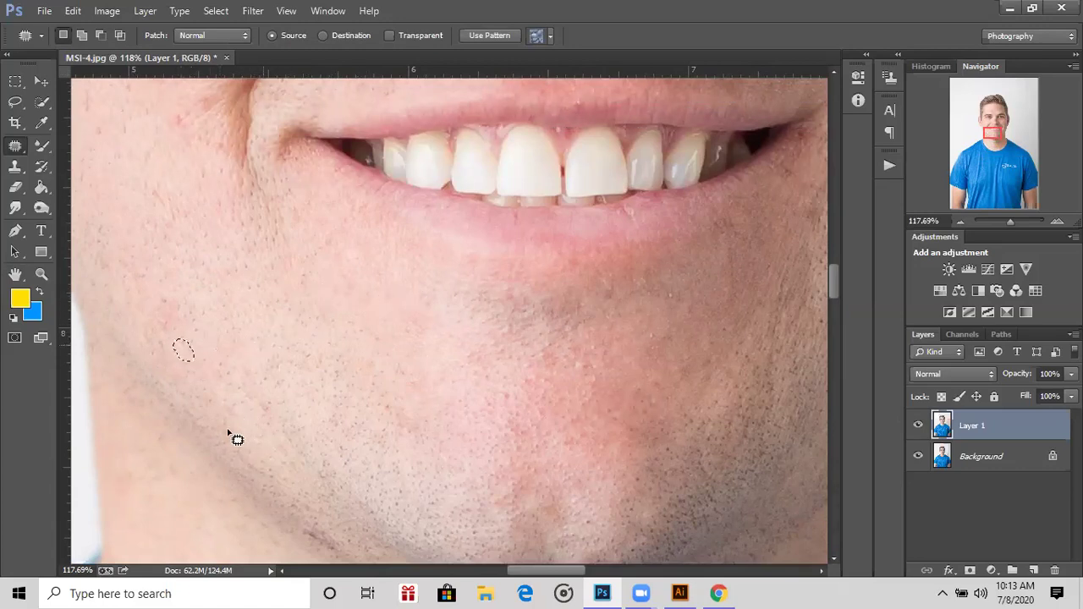
pyautogui.moveTo(242, 433)
pyautogui.mouseDown()
pyautogui.moveTo(234, 451)
pyautogui.moveTo(242, 438)
pyautogui.mouseUp()
# Patch the reddish blemishes on the cheek beside the smile line and the corner of the mouth
pyautogui.scroll(3, 158, 230)
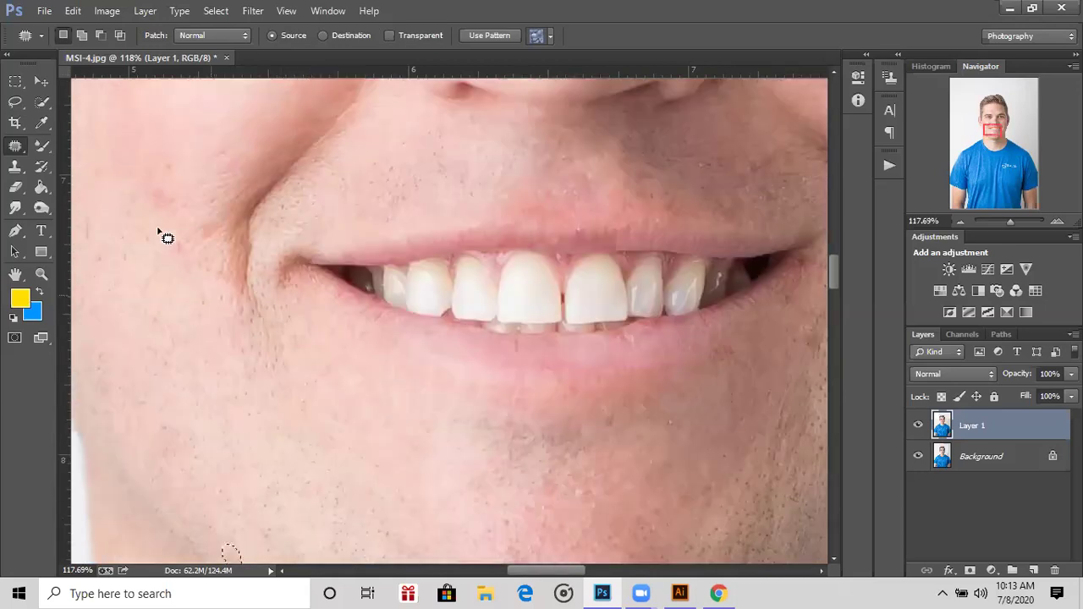
pyautogui.scroll(1, 158, 230)
pyautogui.moveTo(150, 266)
pyautogui.mouseDown()
pyautogui.moveTo(169, 273)
pyautogui.moveTo(140, 237)
pyautogui.moveTo(213, 145)
pyautogui.mouseUp()
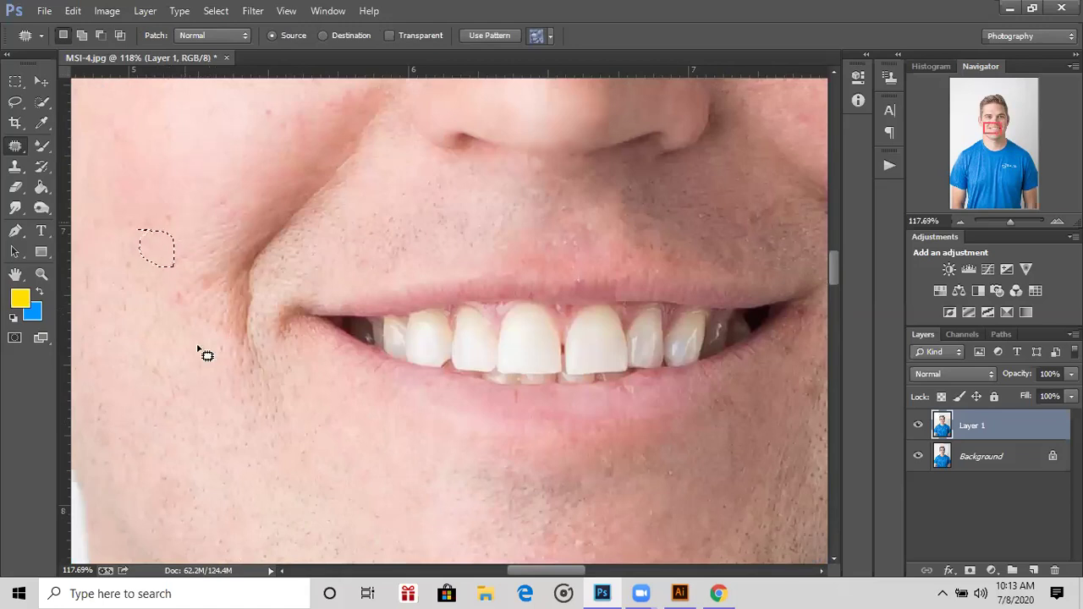
pyautogui.click(180, 292)
pyautogui.click(211, 289)
pyautogui.moveTo(216, 285); pyautogui.dragTo(206, 289)
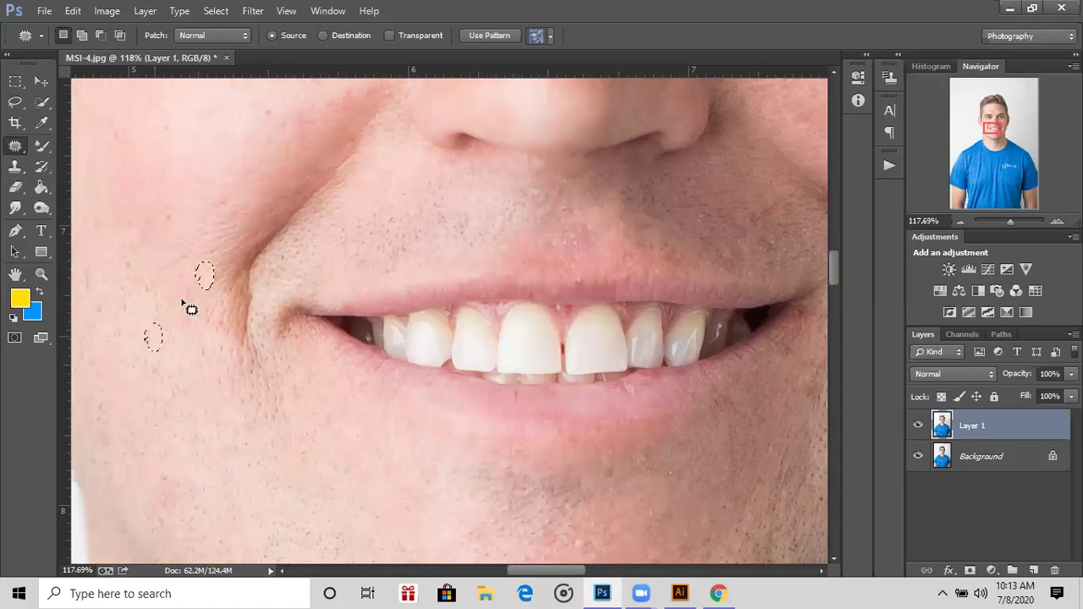
# Patch the small spots on the upper cheek beside the nose with the smooth skin around them
pyautogui.scroll(5, 167, 249)
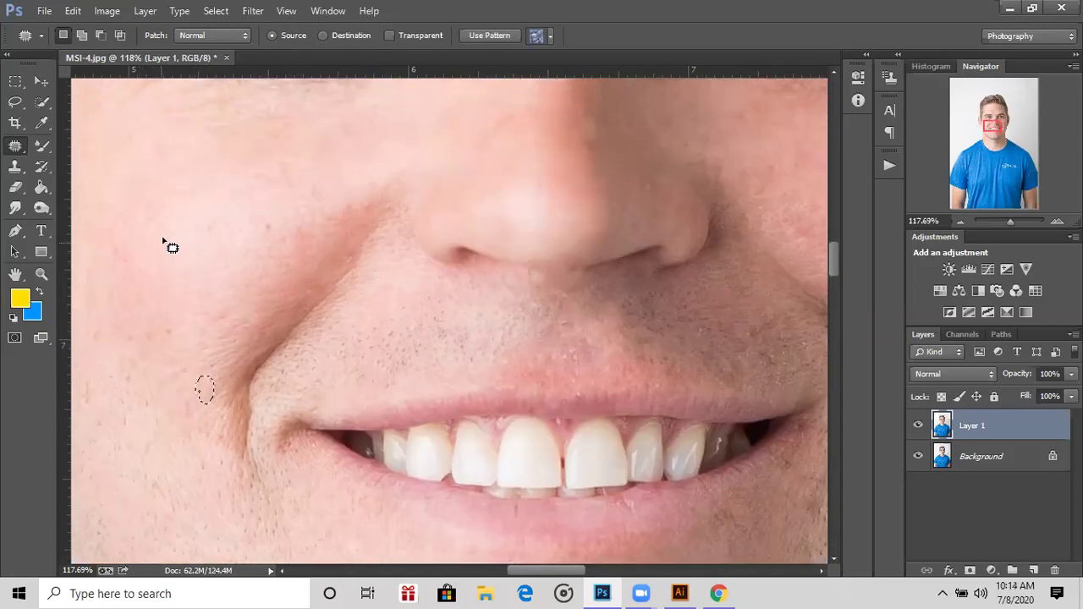
pyautogui.scroll(4, 167, 245)
pyautogui.moveTo(252, 333)
pyautogui.mouseDown()
pyautogui.moveTo(276, 317)
pyautogui.moveTo(266, 328)
pyautogui.moveTo(290, 329)
pyautogui.moveTo(291, 356)
pyautogui.moveTo(284, 338)
pyautogui.mouseUp()
pyautogui.click(290, 329)
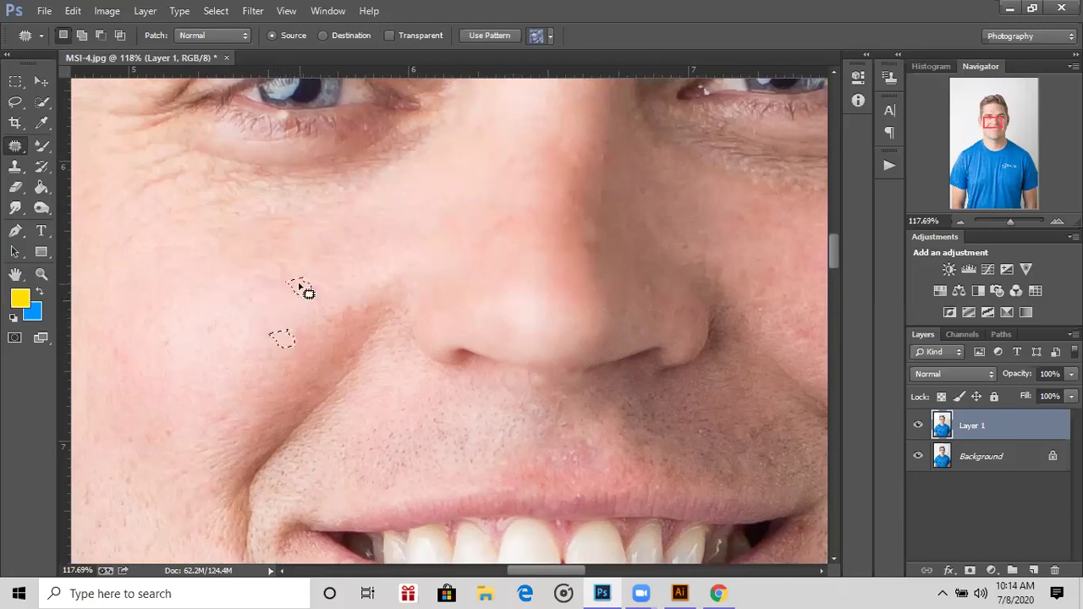
pyautogui.scroll(3, 471, 216)
pyautogui.scroll(3, 463, 210)
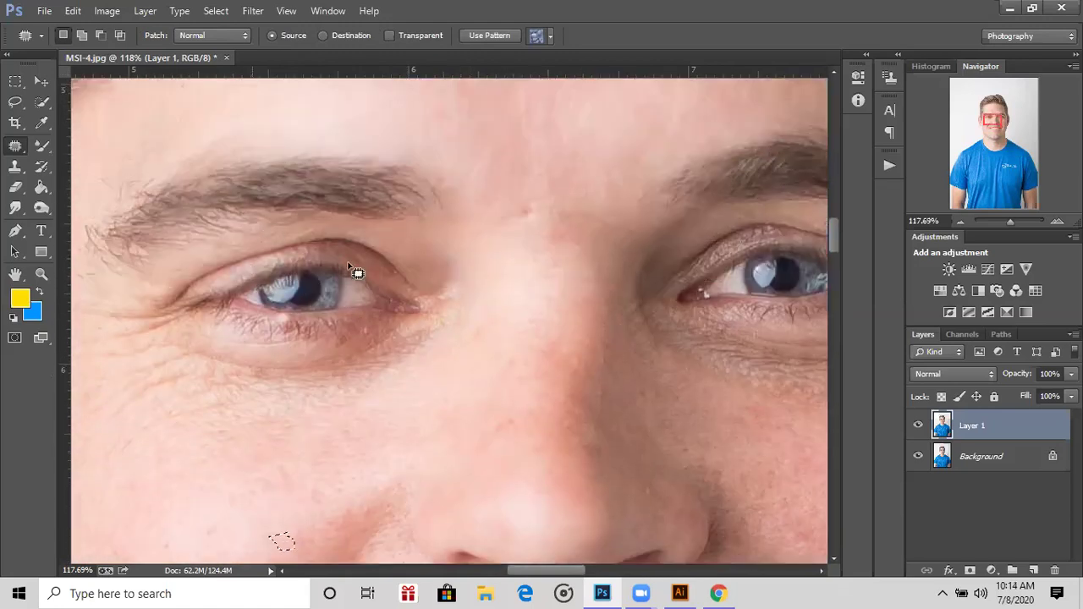
# Patch the blemish between the eyebrows and the spot on the shaded side of the nose
pyautogui.moveTo(508, 262)
pyautogui.mouseDown()
pyautogui.moveTo(538, 269)
pyautogui.moveTo(518, 256)
pyautogui.mouseUp()
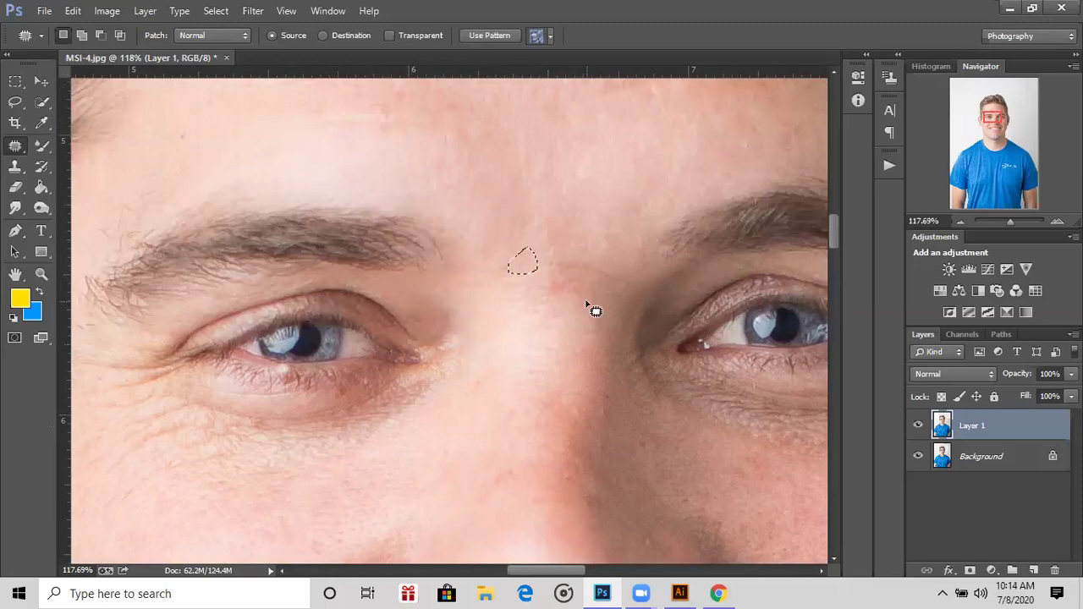
pyautogui.scroll(-1, 595, 311)
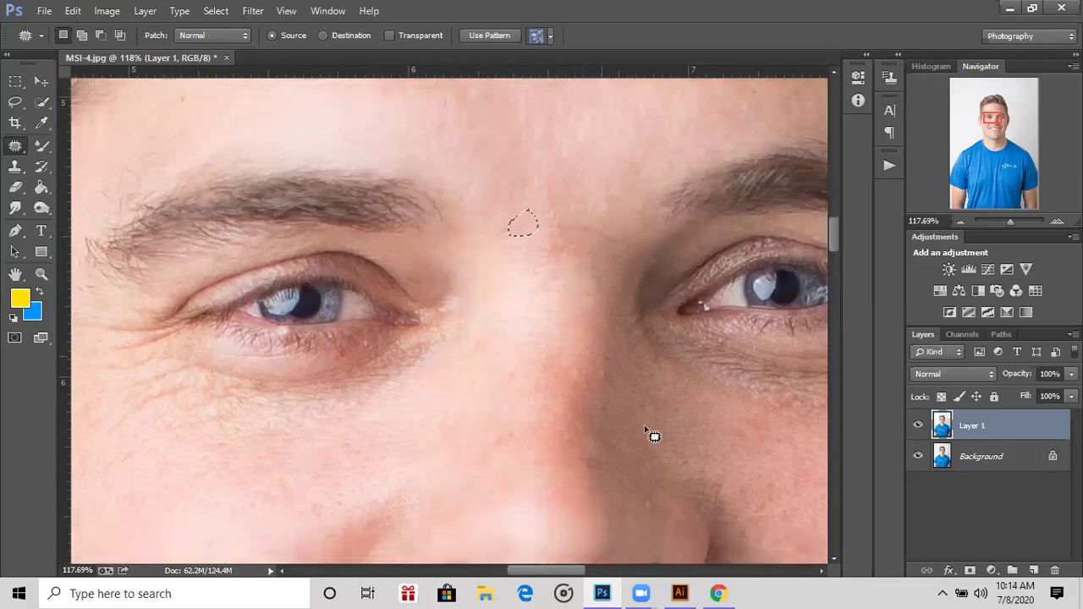
pyautogui.click(593, 453)
pyautogui.moveTo(602, 458); pyautogui.dragTo(594, 450)
pyautogui.moveTo(592, 462)
pyautogui.mouseDown()
pyautogui.moveTo(551, 307)
pyautogui.moveTo(525, 266)
pyautogui.mouseUp()
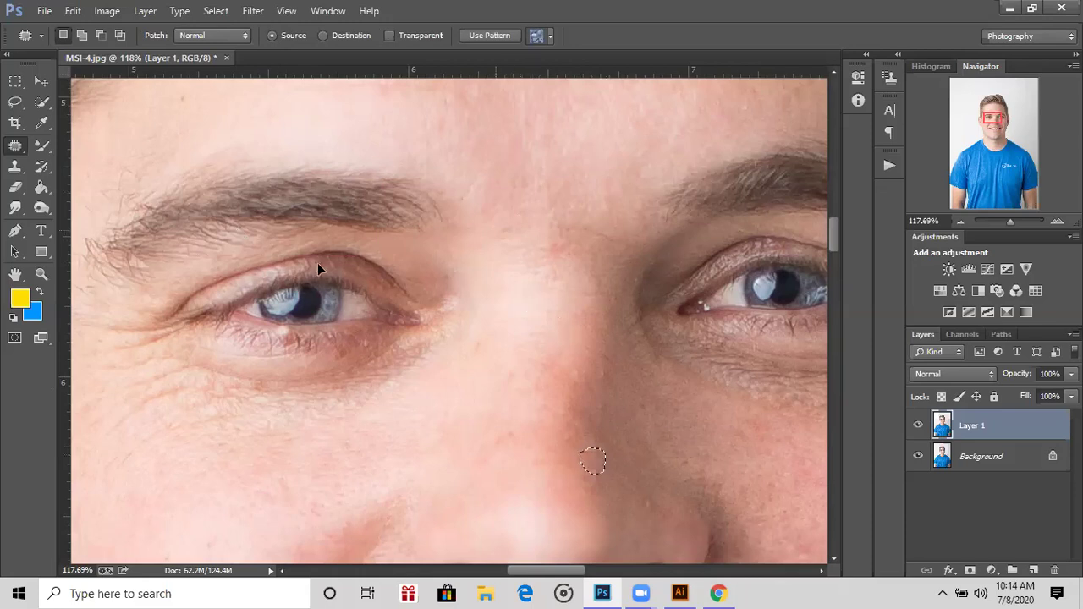
# Patch the small spot near the middle of the forehead with the clear skin around it
pyautogui.scroll(3, 317, 269)
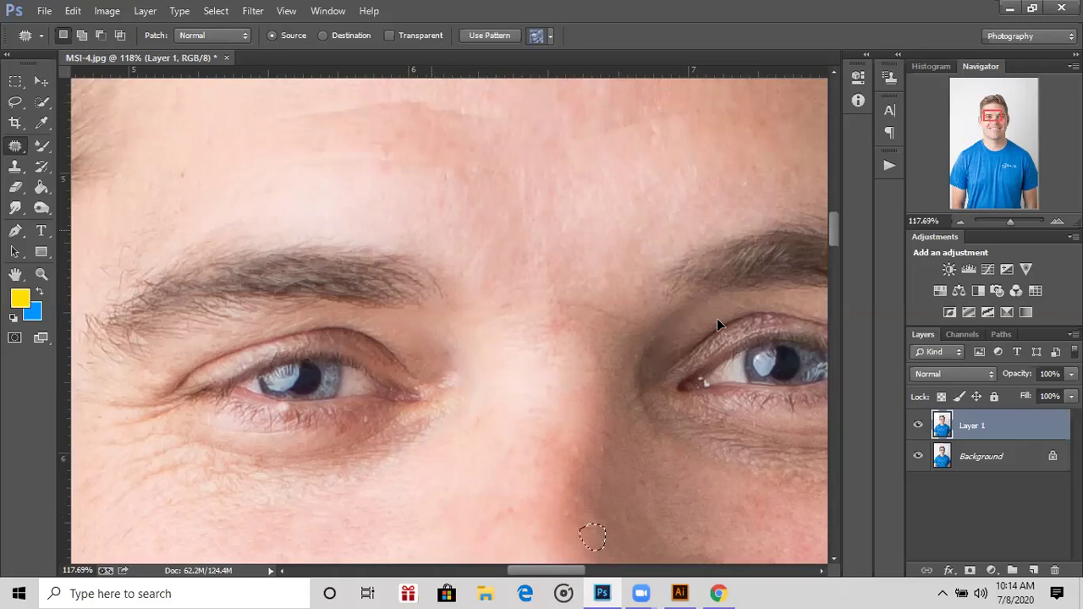
pyautogui.scroll(10, 719, 321)
pyautogui.moveTo(399, 254); pyautogui.dragTo(401, 253)
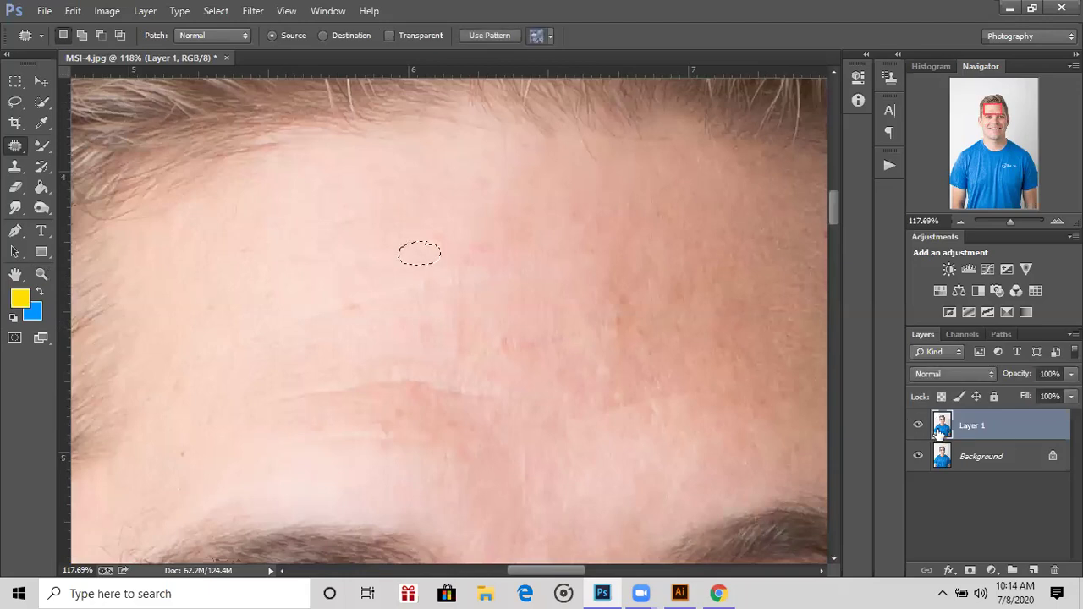
# Compare the retouched face with the original by hiding and showing Layer 1, and duplicate Layer 1
pyautogui.press('z')
pyautogui.moveTo(407, 254); pyautogui.dragTo(347, 387)
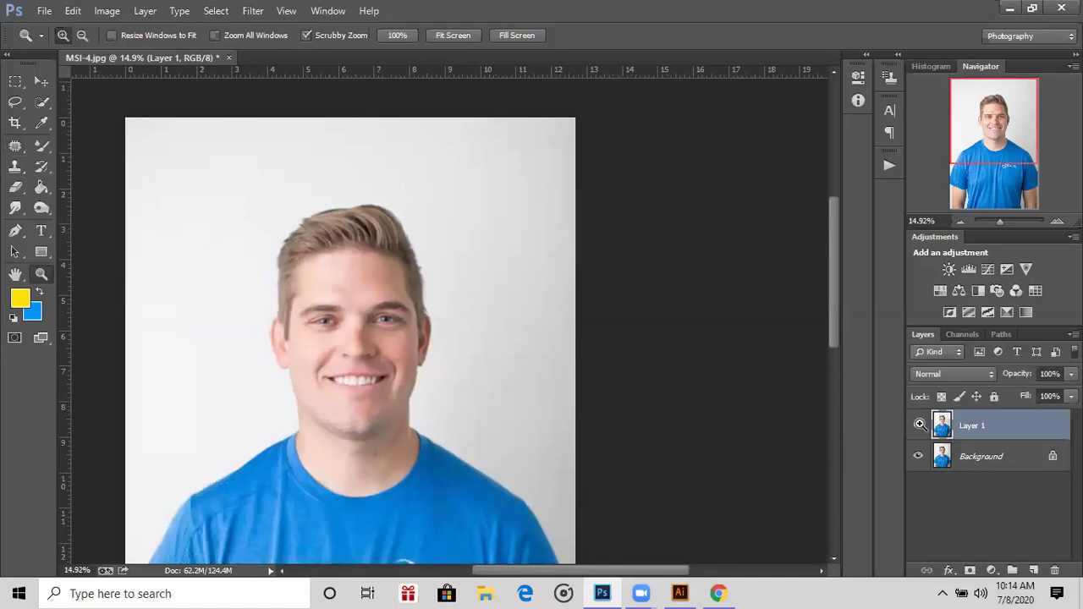
pyautogui.hotkey('ctrl', '+')
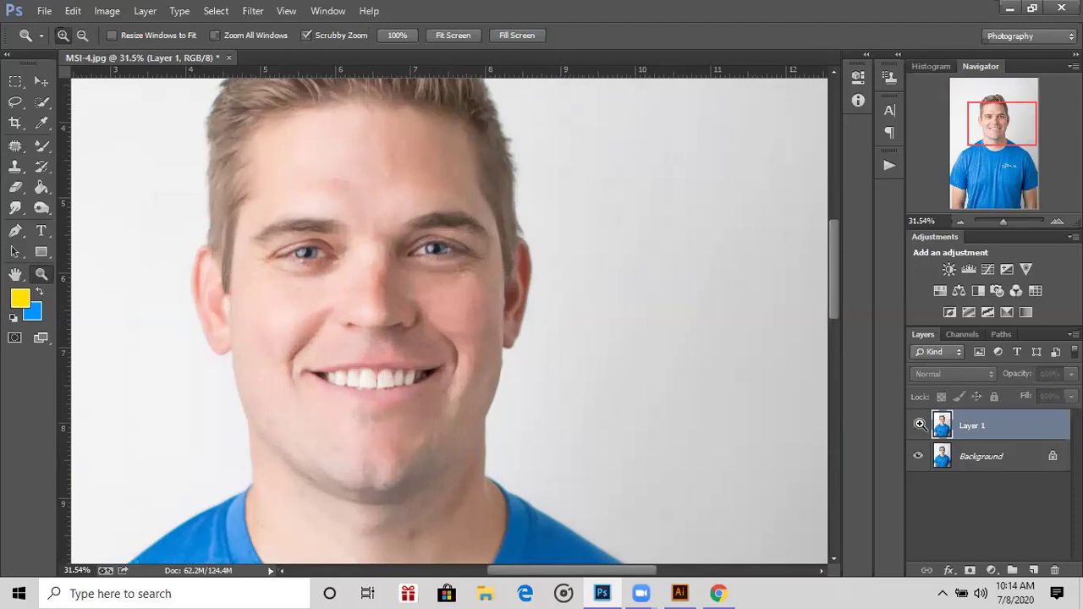
pyautogui.click(957, 425)
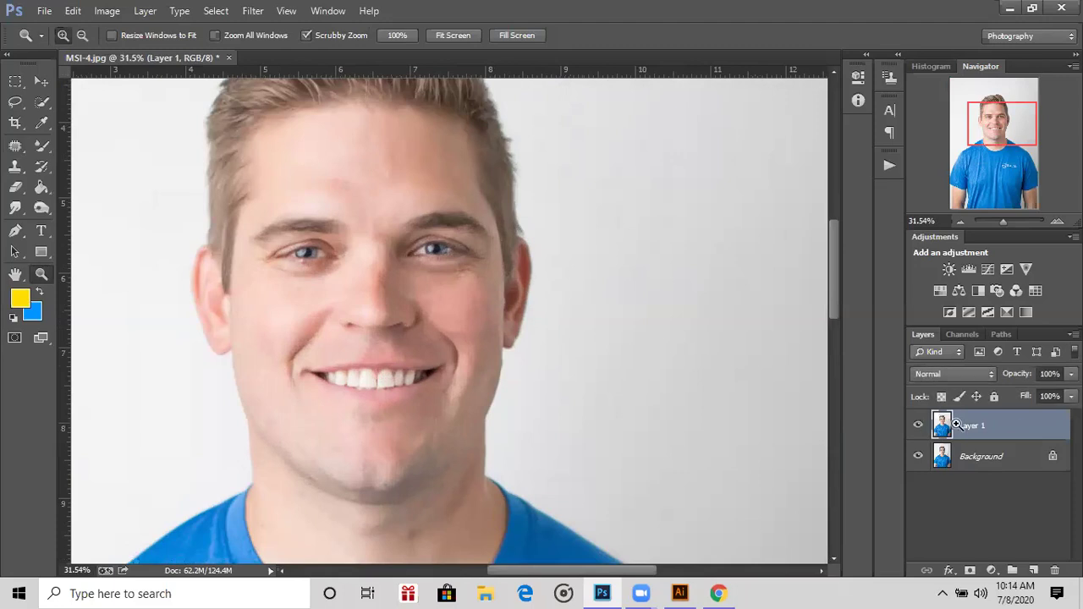
pyautogui.hotkey('ctrl', 'j')
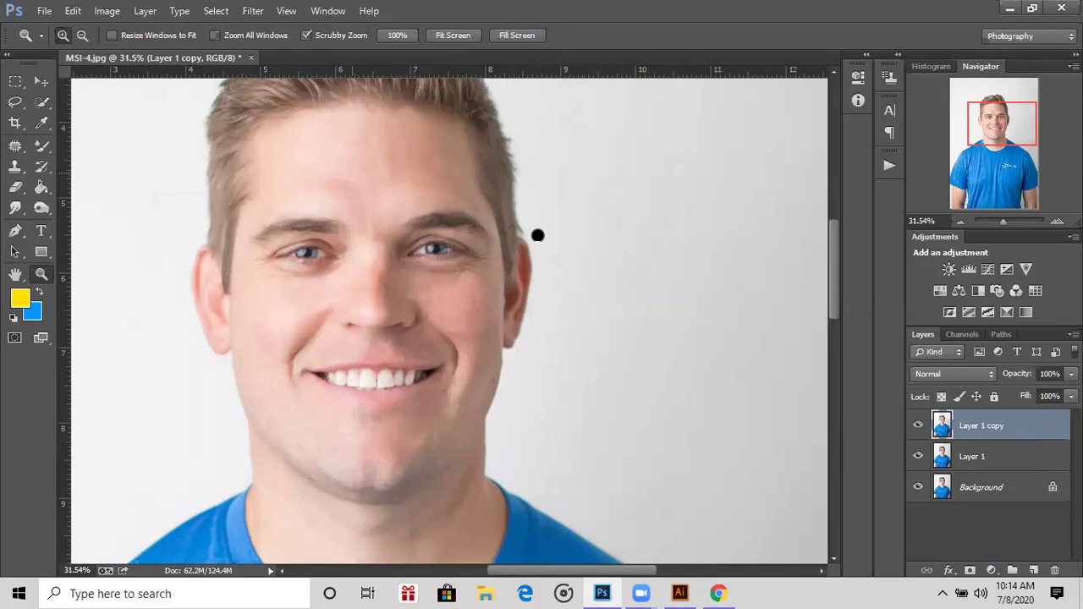
pyautogui.click(539, 235)
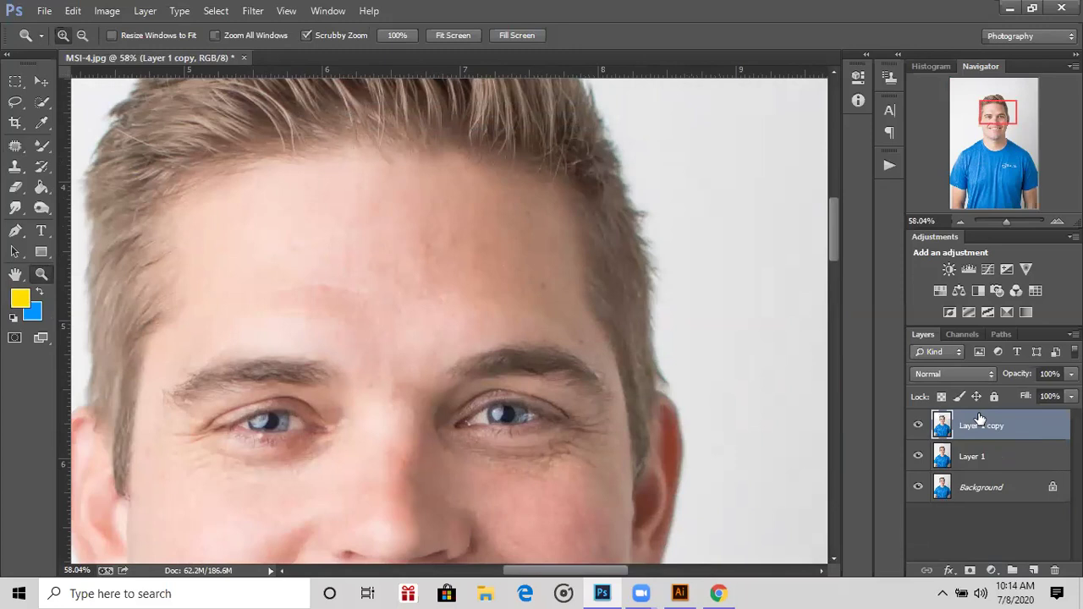
# Invert the colours of the duplicated portrait layer and set its blend mode to Vivid Light
pyautogui.hotkey('ctrl', 'i')
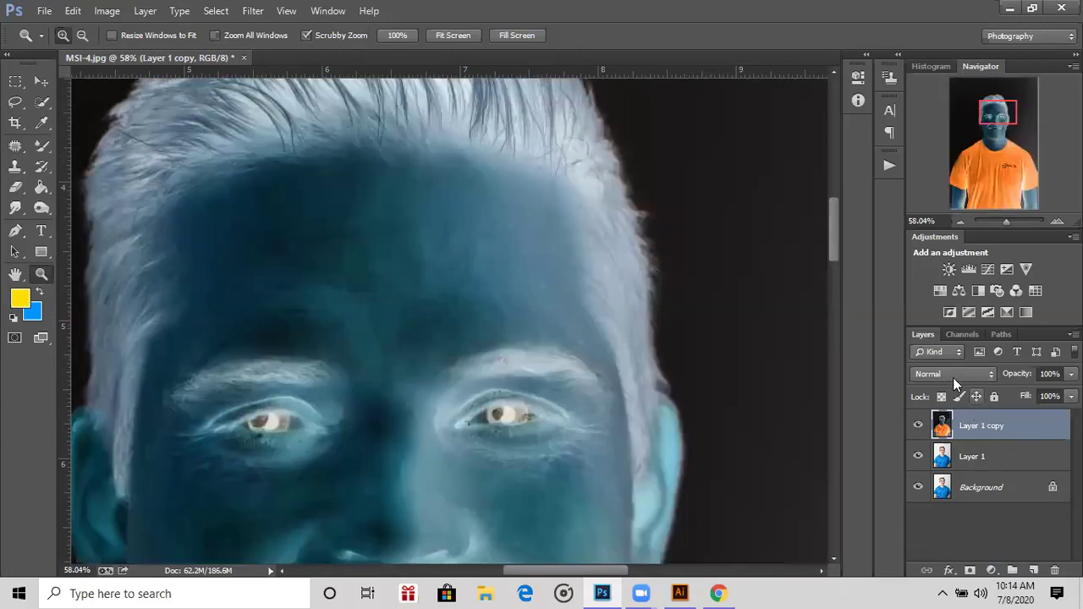
pyautogui.click(952, 373)
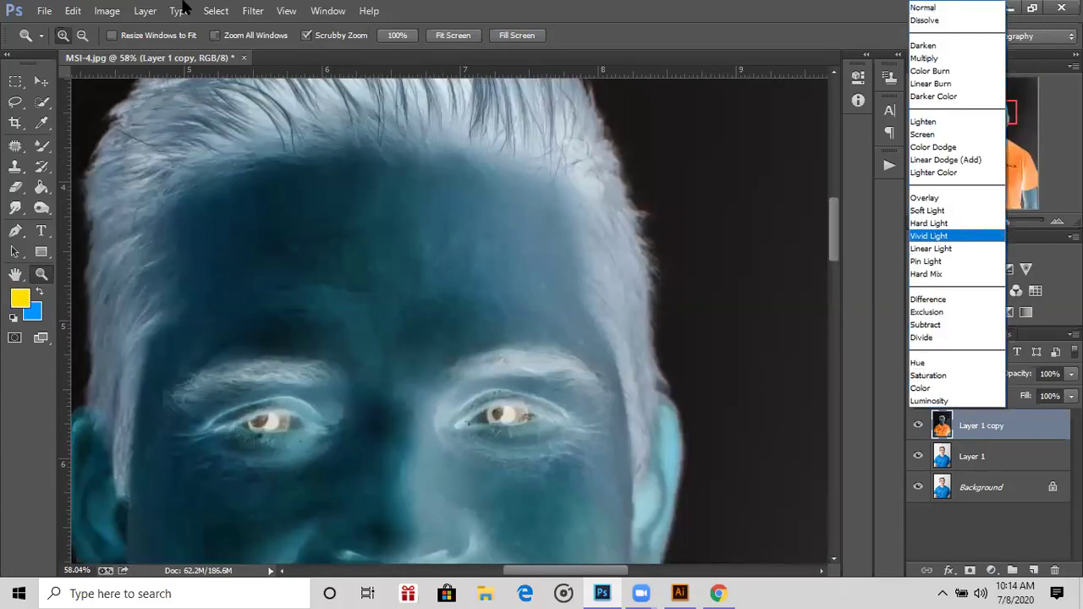
pyautogui.click(938, 230)
# Apply a High Pass filter to Layer 1 copy, adjusting its radius until the skin looks smooth
pyautogui.click(253, 11)
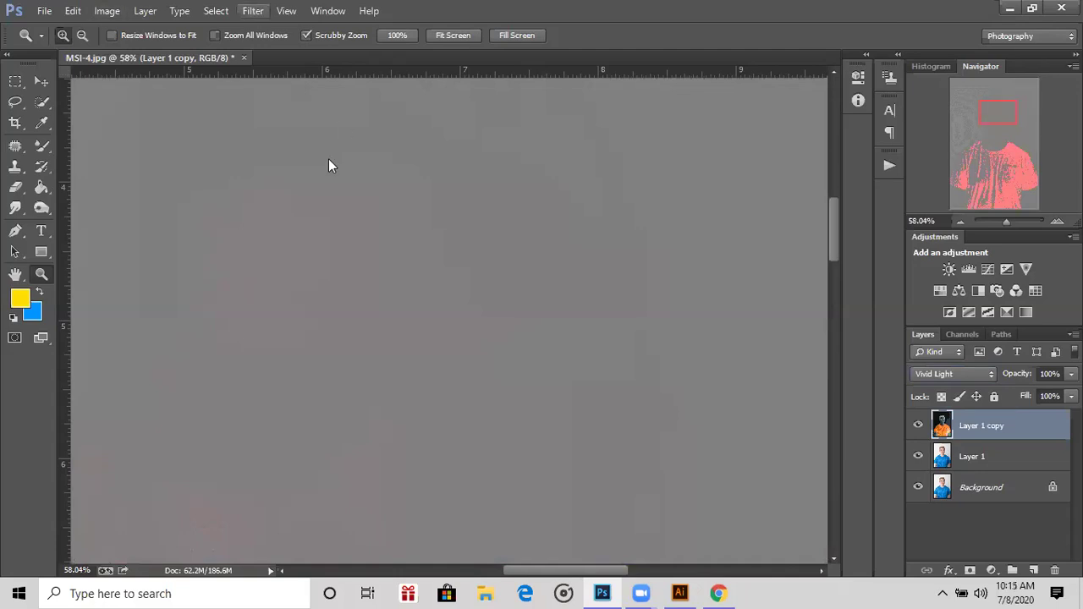
pyautogui.moveTo(419, 306)
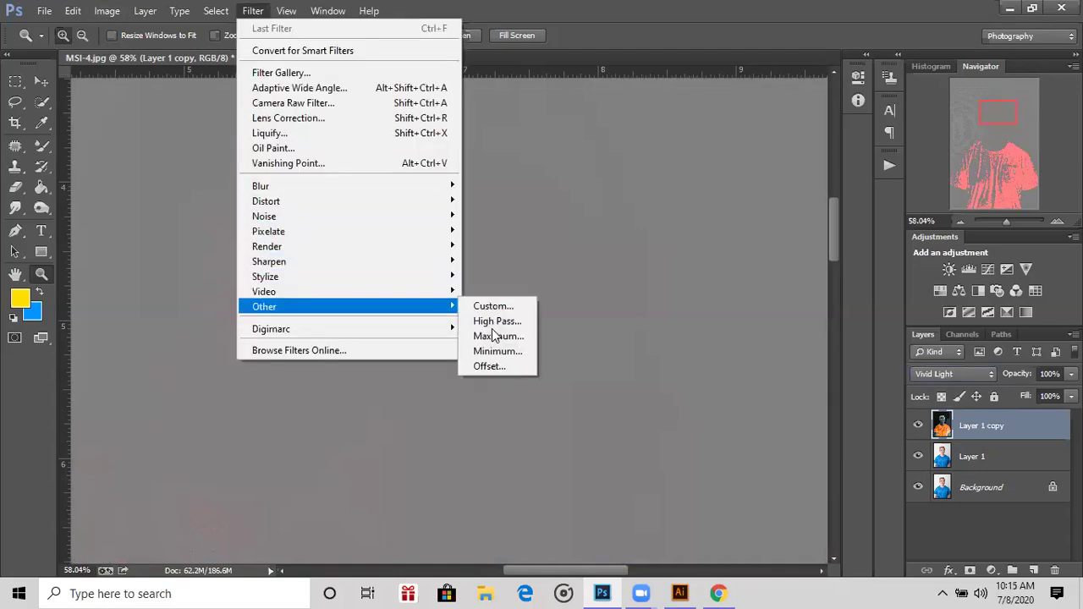
pyautogui.click(492, 323)
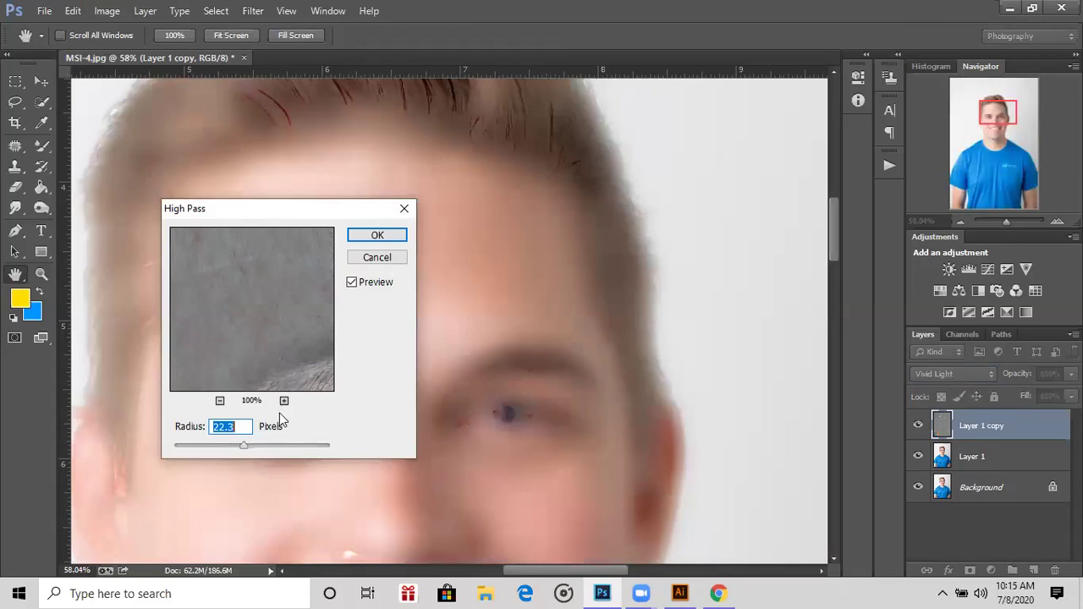
pyautogui.moveTo(240, 439); pyautogui.dragTo(237, 446)
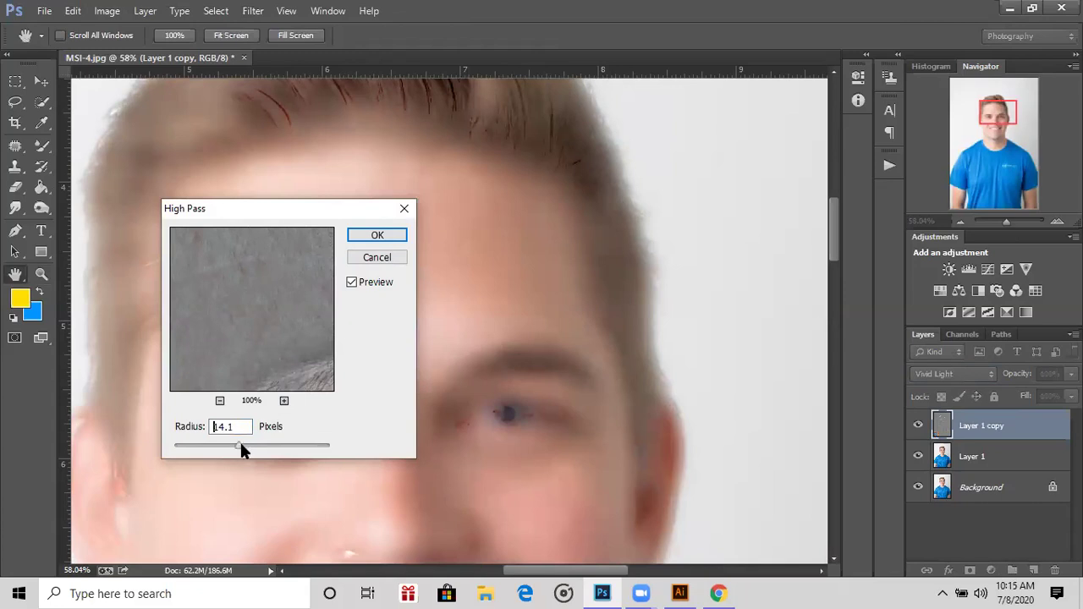
pyautogui.moveTo(240, 442); pyautogui.dragTo(243, 441)
pyautogui.press('Return')
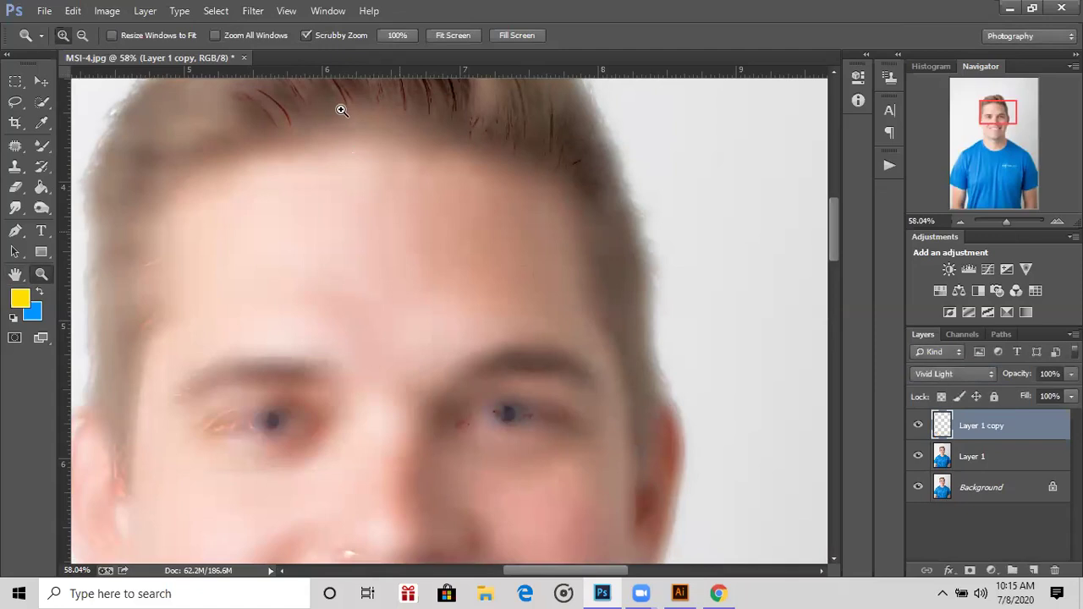
# Apply a Gaussian Blur with a radius of 34.6 pixels to Layer 1 copy
pyautogui.click(255, 11)
pyautogui.moveTo(296, 188)
pyautogui.click(512, 298)
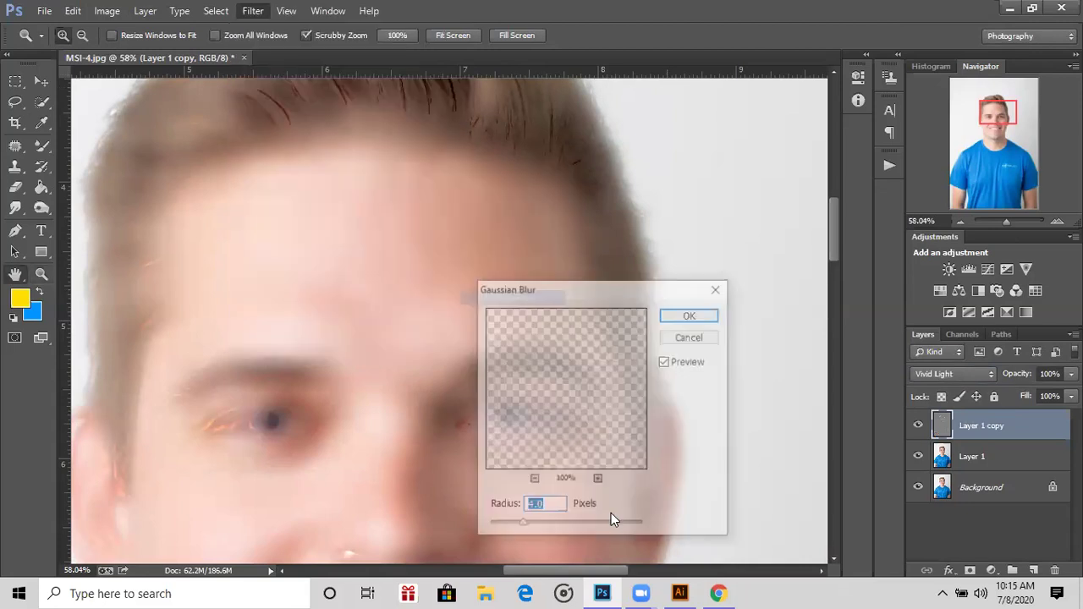
pyautogui.moveTo(523, 522); pyautogui.dragTo(577, 526)
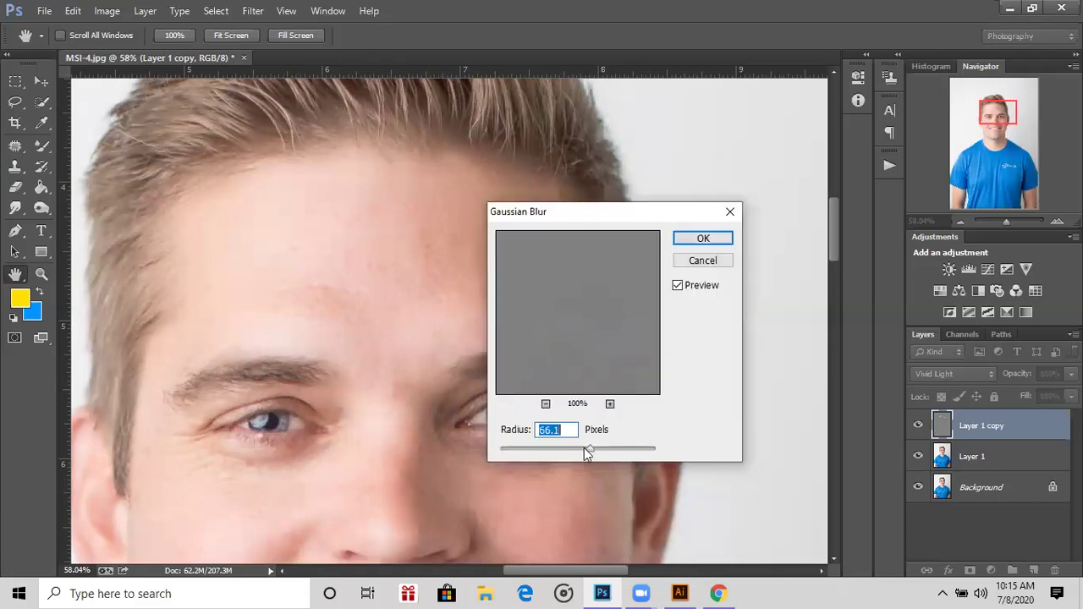
pyautogui.click(576, 449)
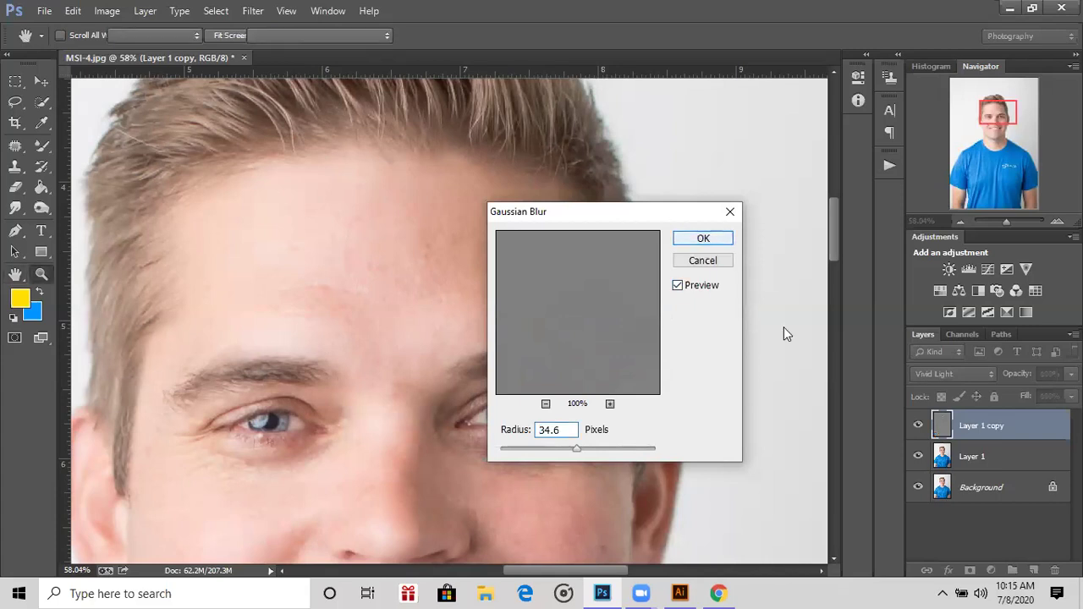
pyautogui.press('Return')
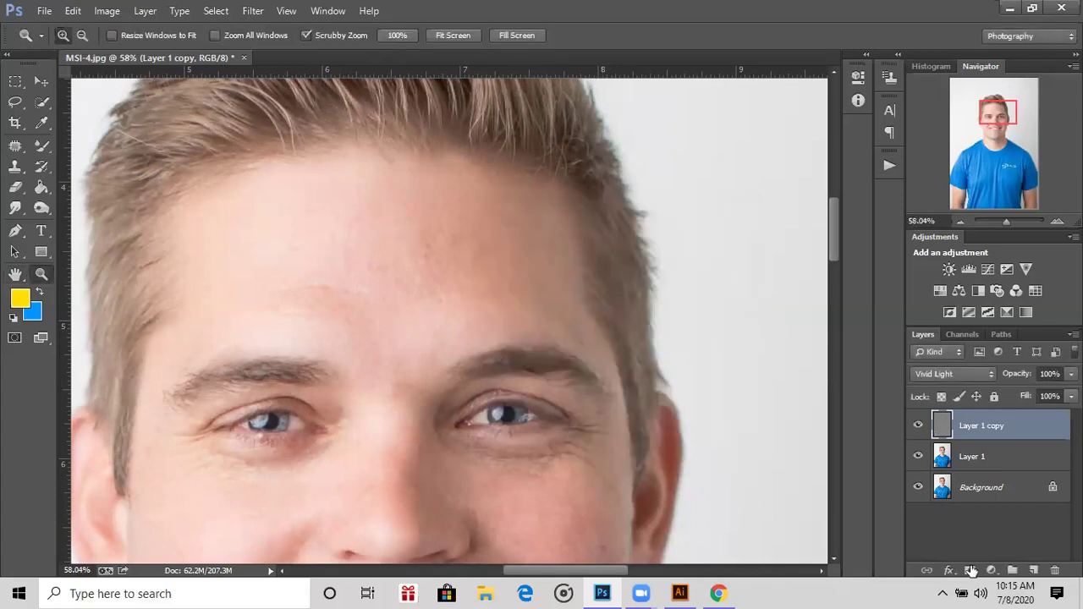
# Add a black layer mask to Layer 1 copy and paint white over the middle of the forehead with the Brush tool
pyautogui.click(971, 571)
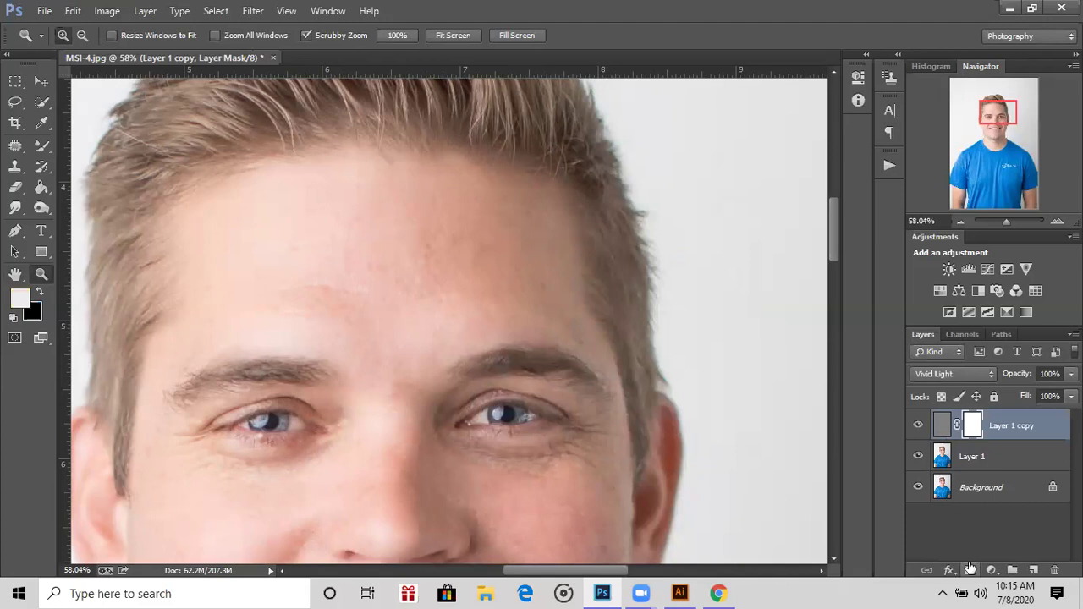
pyautogui.hotkey('ctrl', 'i')
pyautogui.click(42, 145)
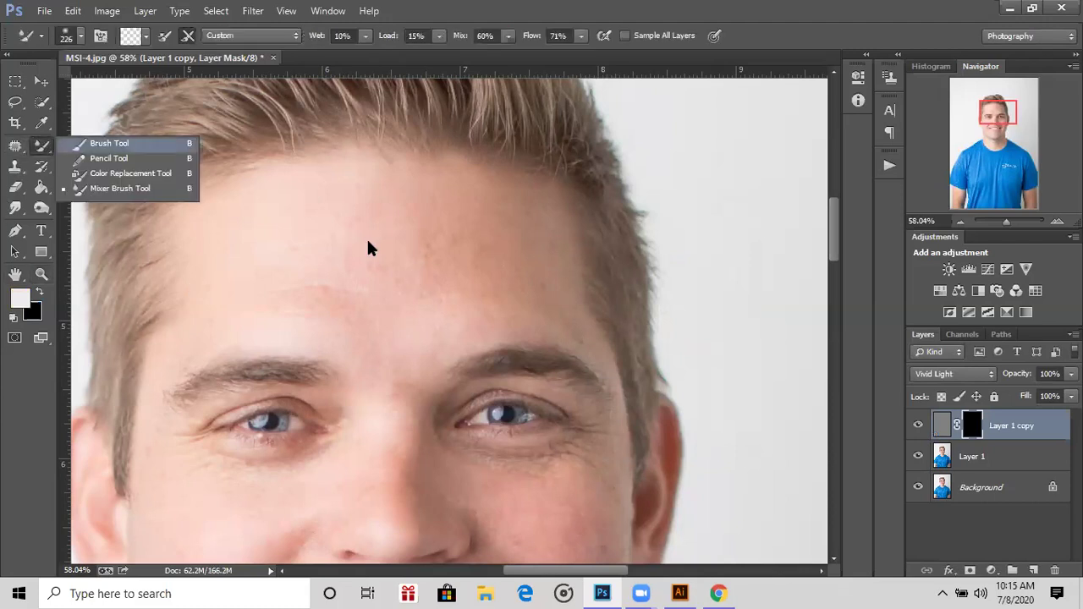
pyautogui.moveTo(390, 243)
pyautogui.mouseDown()
pyautogui.moveTo(321, 255)
pyautogui.moveTo(433, 263)
pyautogui.moveTo(399, 340)
pyautogui.moveTo(384, 295)
pyautogui.mouseUp()
pyautogui.press('x')
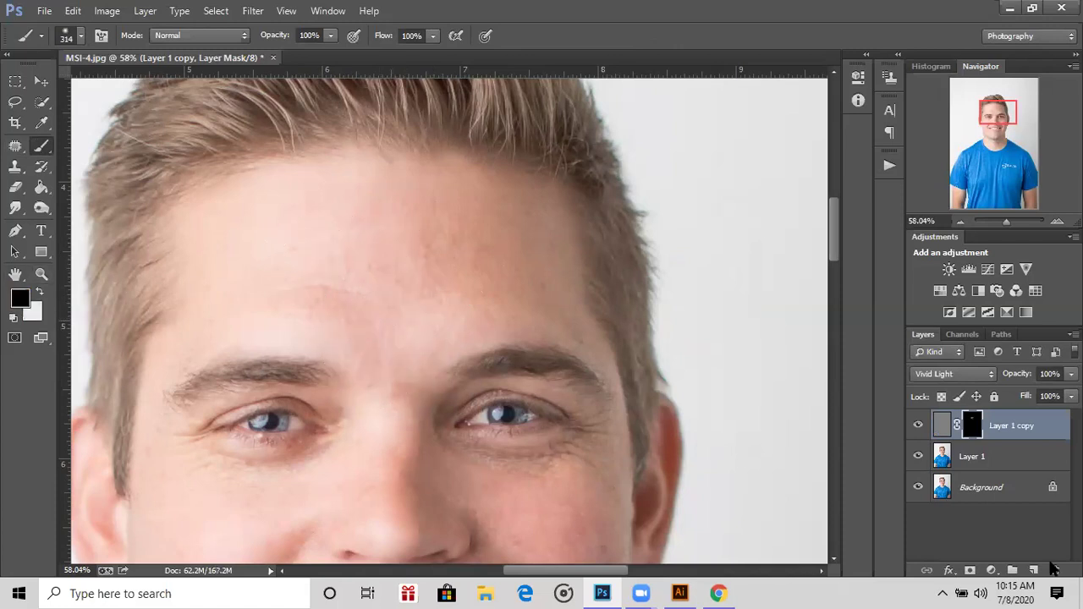
# Try placing Layer 1 copy beneath Layer 1 and brushing over the forehead on it
pyautogui.moveTo(958, 443); pyautogui.dragTo(961, 475)
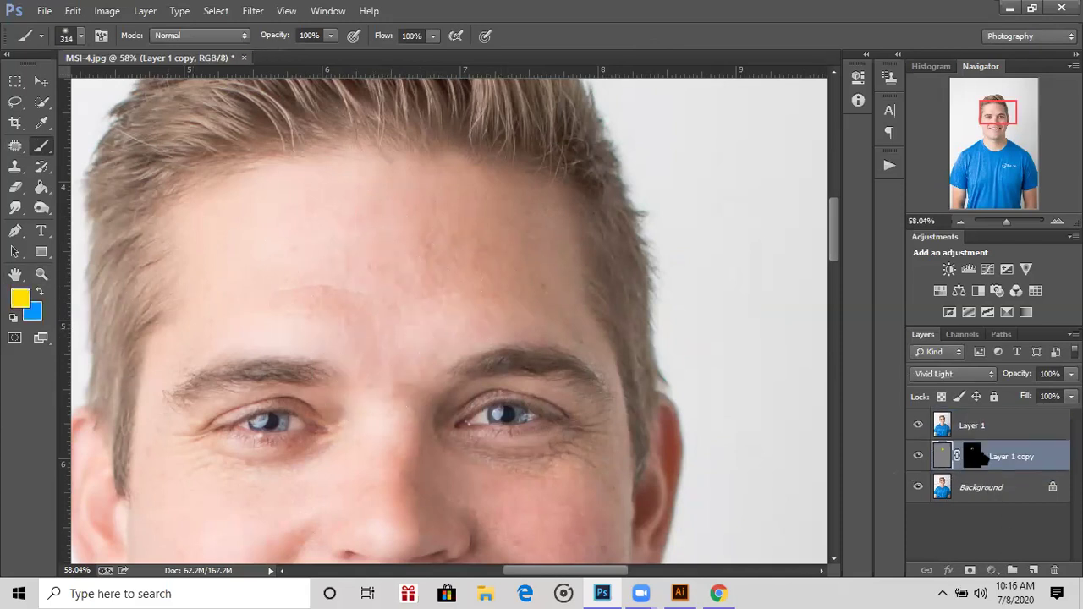
pyautogui.hotkey('ctrl', '\\')
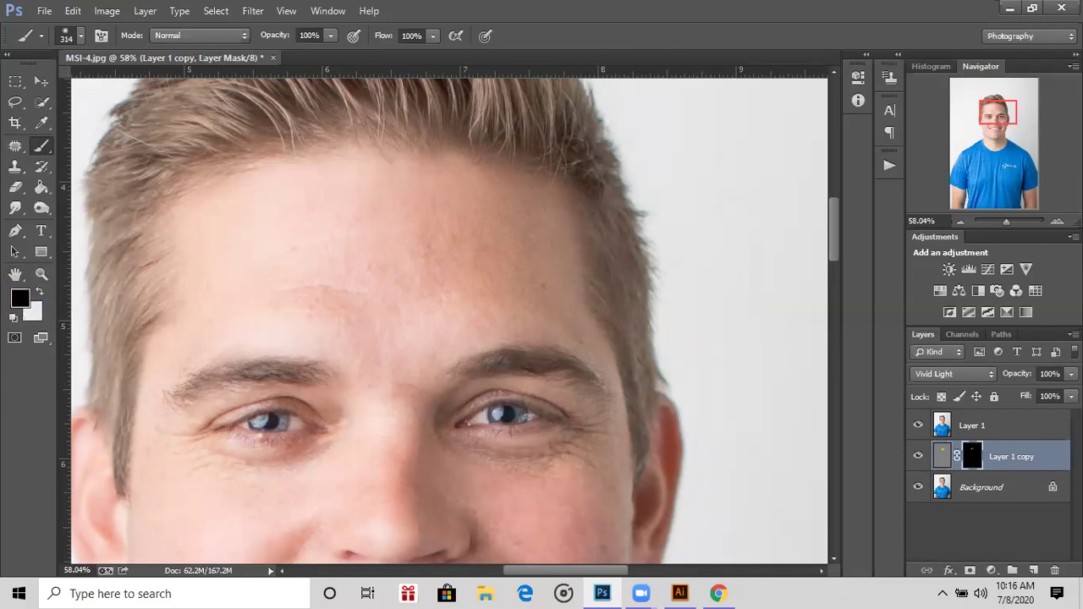
pyautogui.moveTo(1003, 455)
pyautogui.mouseDown()
pyautogui.moveTo(1001, 408)
pyautogui.moveTo(1020, 457)
pyautogui.mouseUp()
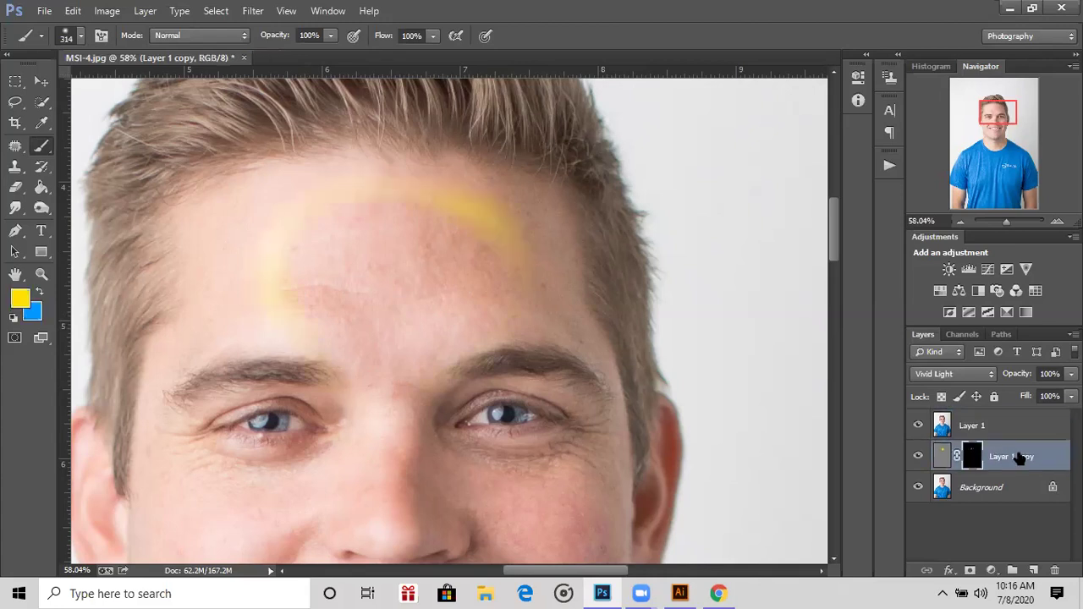
pyautogui.press('d')
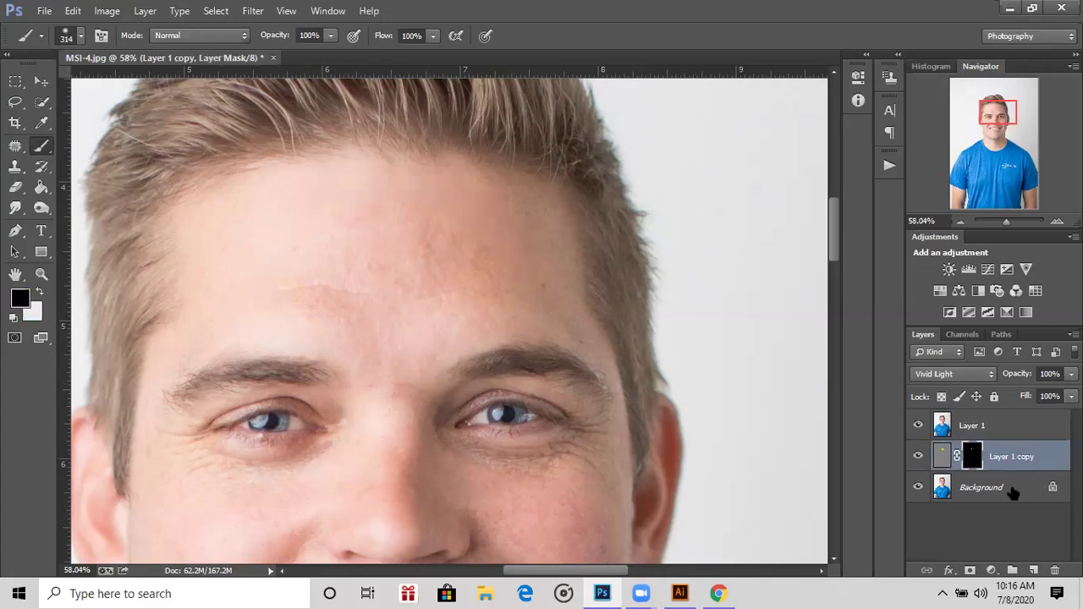
# Step back through the edits to undo the layer reordering, brush strokes, layer mask and Gaussian Blur on Layer 1 copy
pyautogui.click(74, 10)
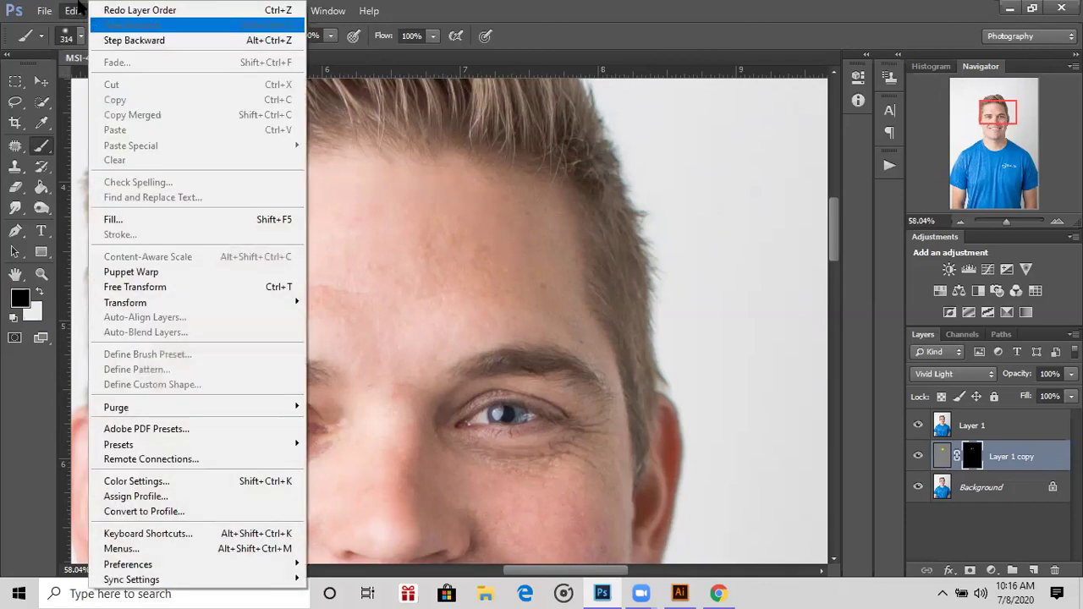
pyautogui.click(74, 10)
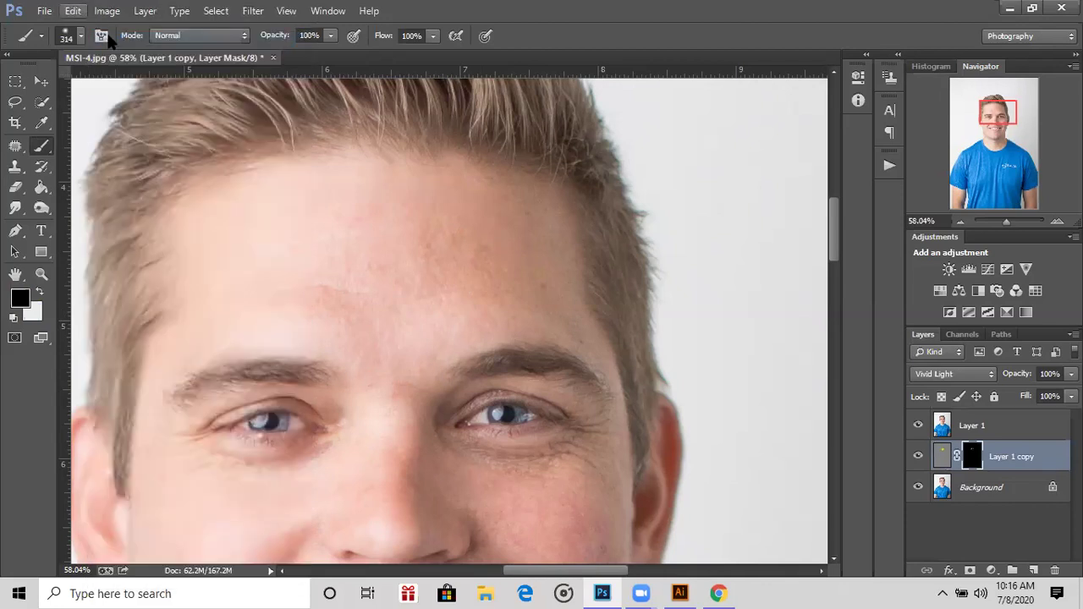
pyautogui.click(74, 10)
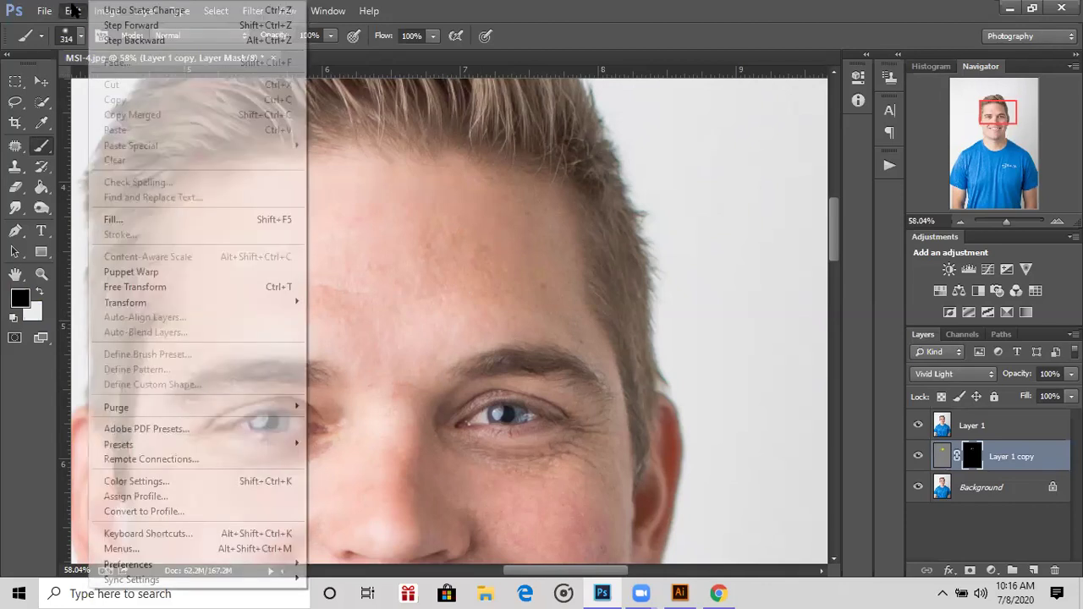
pyautogui.click(75, 10)
pyautogui.click(74, 10)
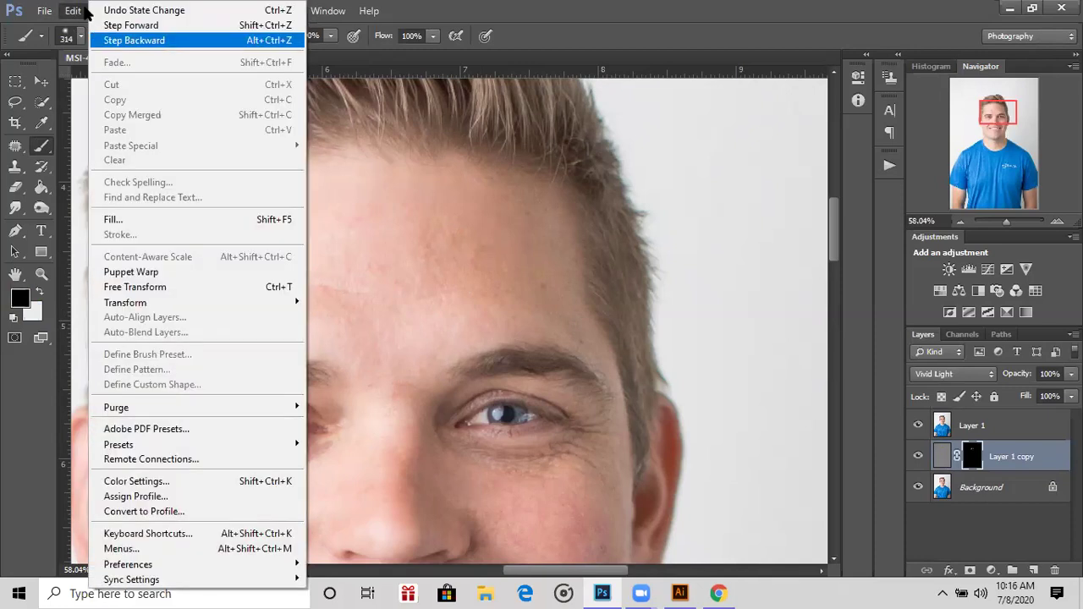
pyautogui.click(95, 39)
pyautogui.click(75, 10)
pyautogui.click(105, 40)
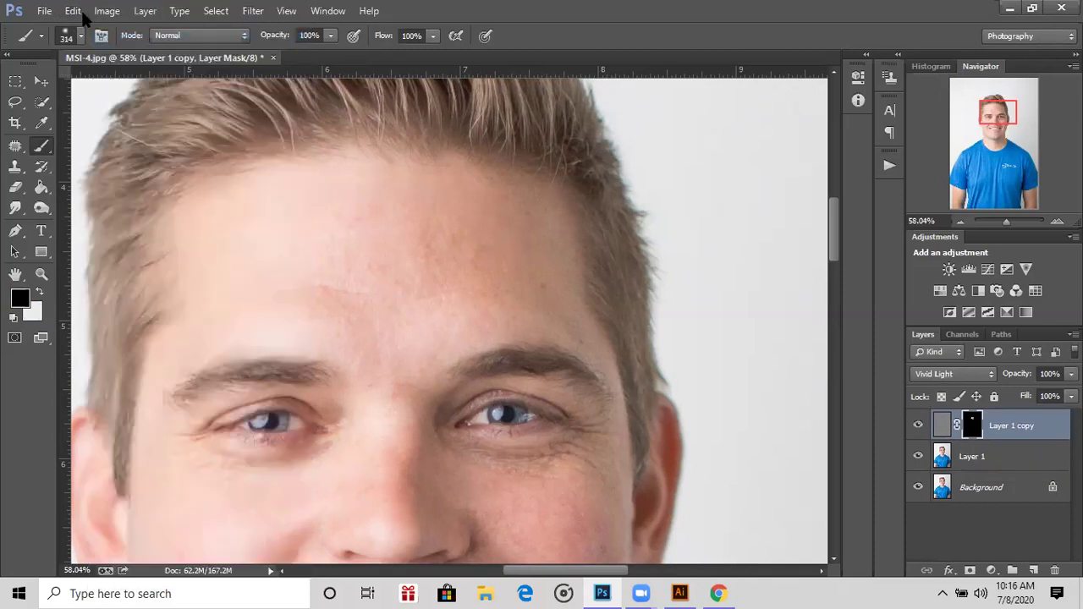
pyautogui.click(80, 11)
pyautogui.click(127, 41)
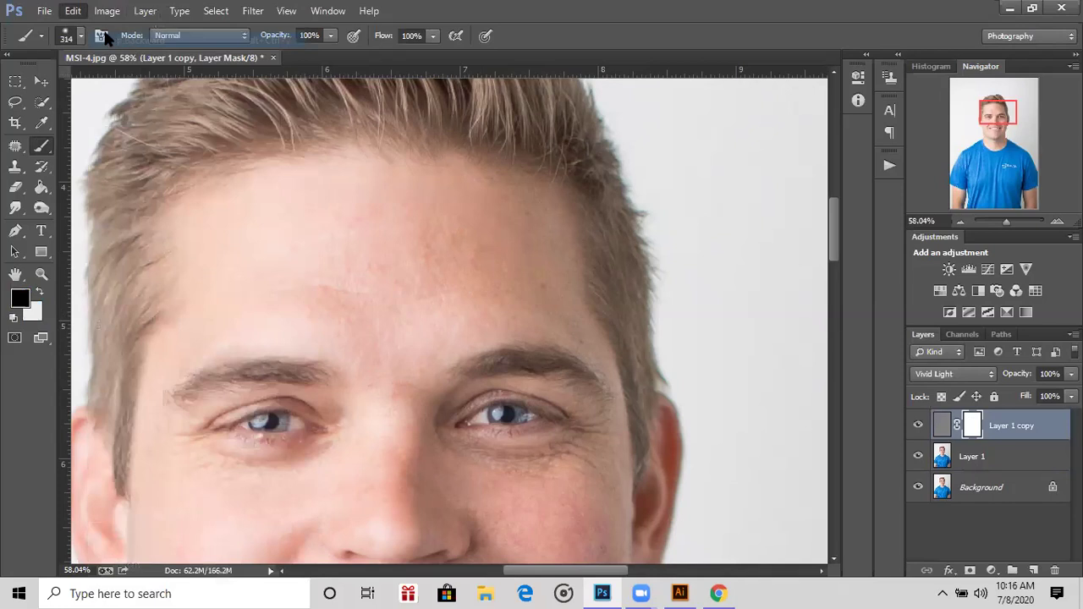
pyautogui.hotkey('alt', 'e')
pyautogui.click(107, 38)
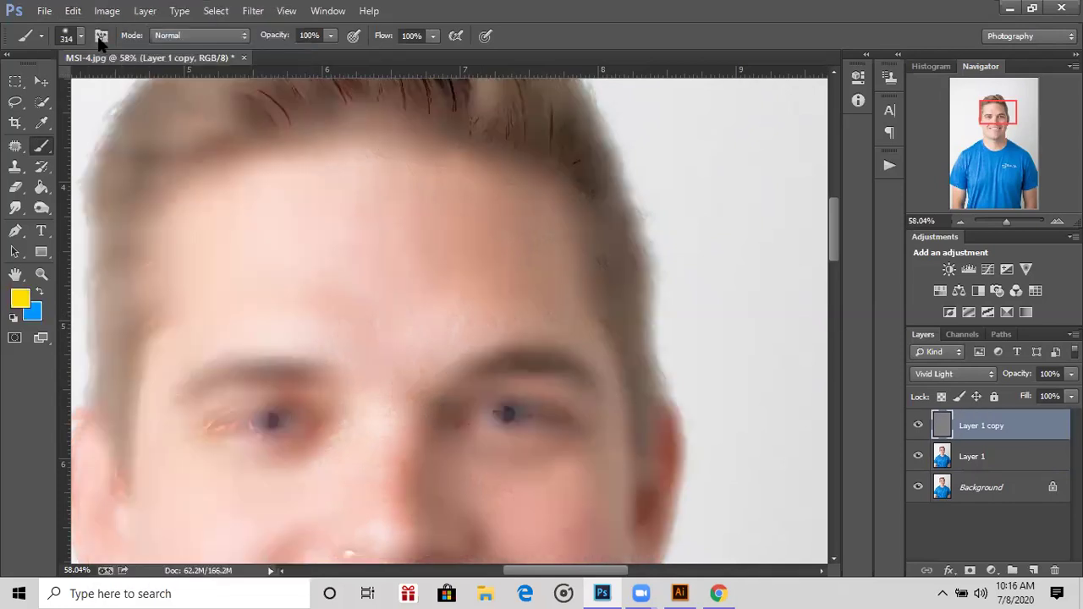
# Step back through the edits to undo the High Pass filter, inversion, Vivid Light blending and duplication of Layer 1
pyautogui.click(72, 11)
pyautogui.hotkey('ctrl', 'alt', 'z')
pyautogui.click(71, 11)
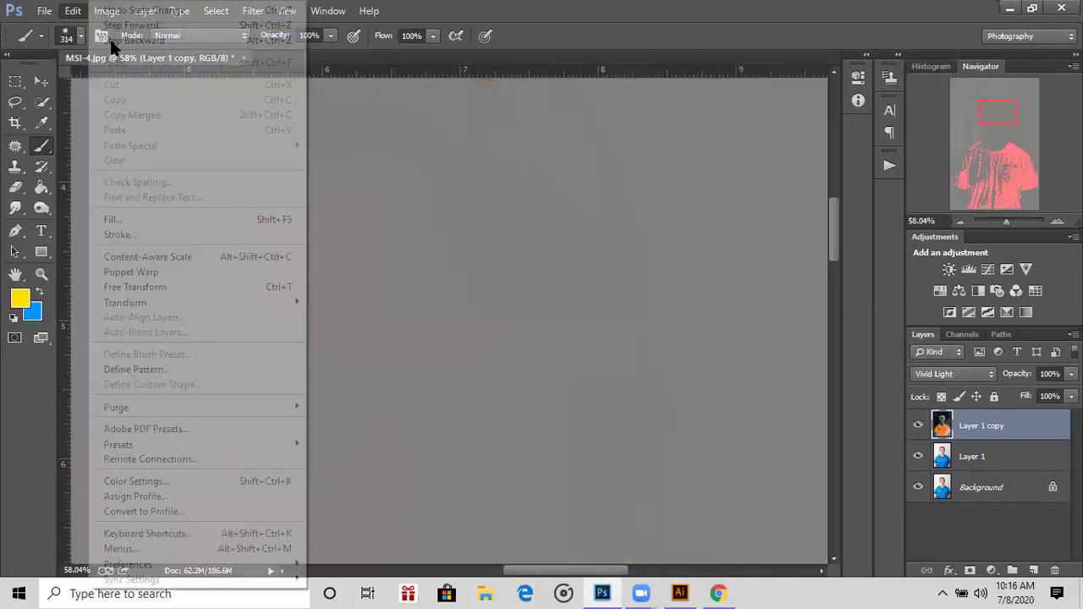
pyautogui.click(74, 11)
pyautogui.click(74, 12)
pyautogui.click(112, 40)
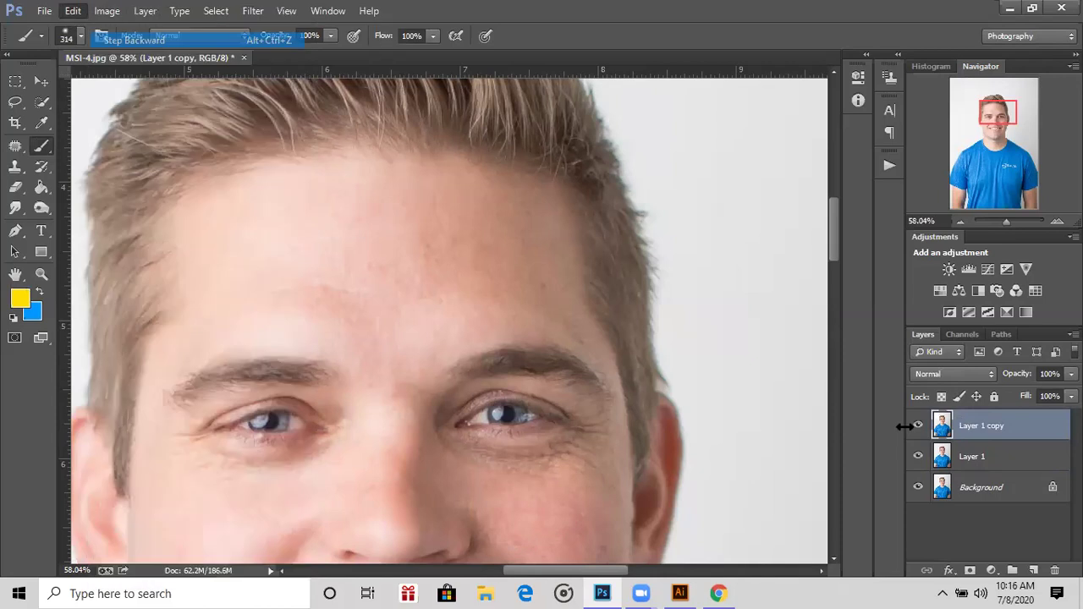
pyautogui.hotkey('alt', 'ctrl', 'z')
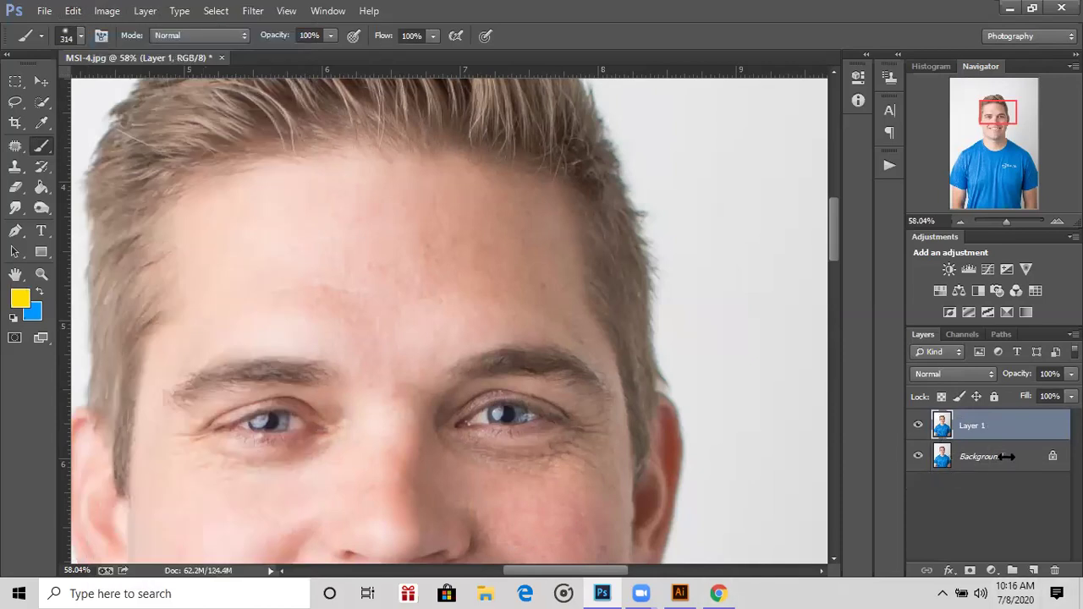
pyautogui.click(918, 457)
pyautogui.hotkey('ctrl', 'j')
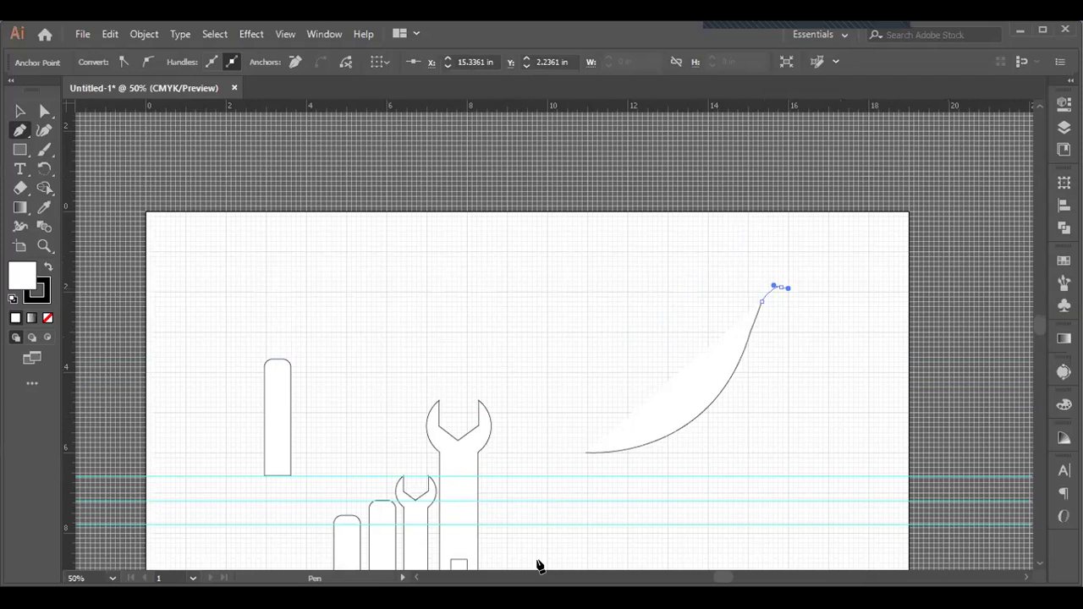
# Shape the upper tip of the large curved path with the Pen tool, extending the end anchor's handle downward about 1.47 in
pyautogui.moveTo(788, 288); pyautogui.dragTo(776, 345)
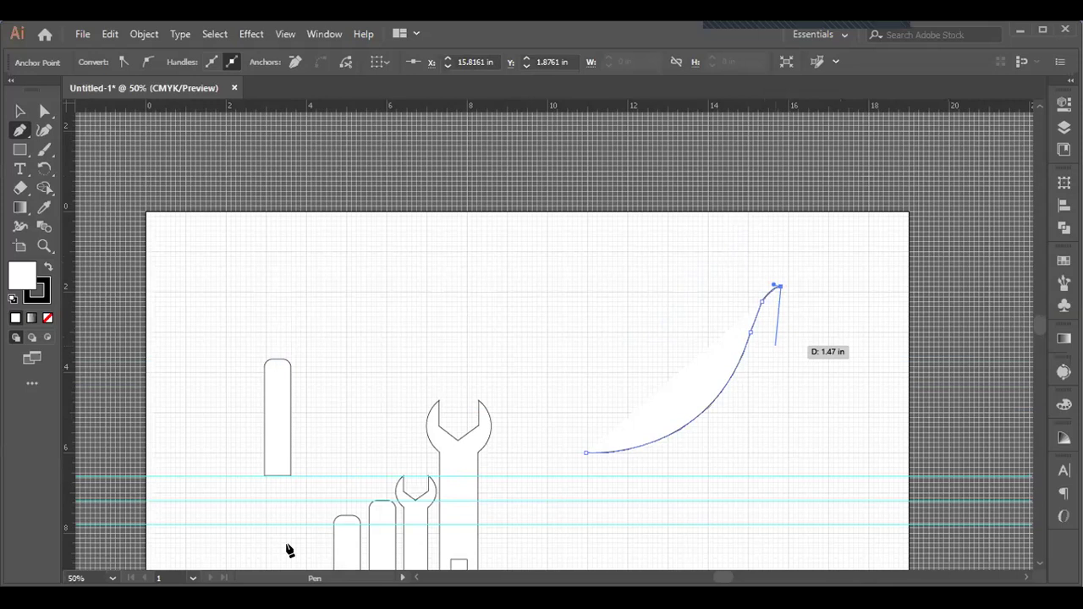
pyautogui.moveTo(776, 344); pyautogui.dragTo(288, 548)
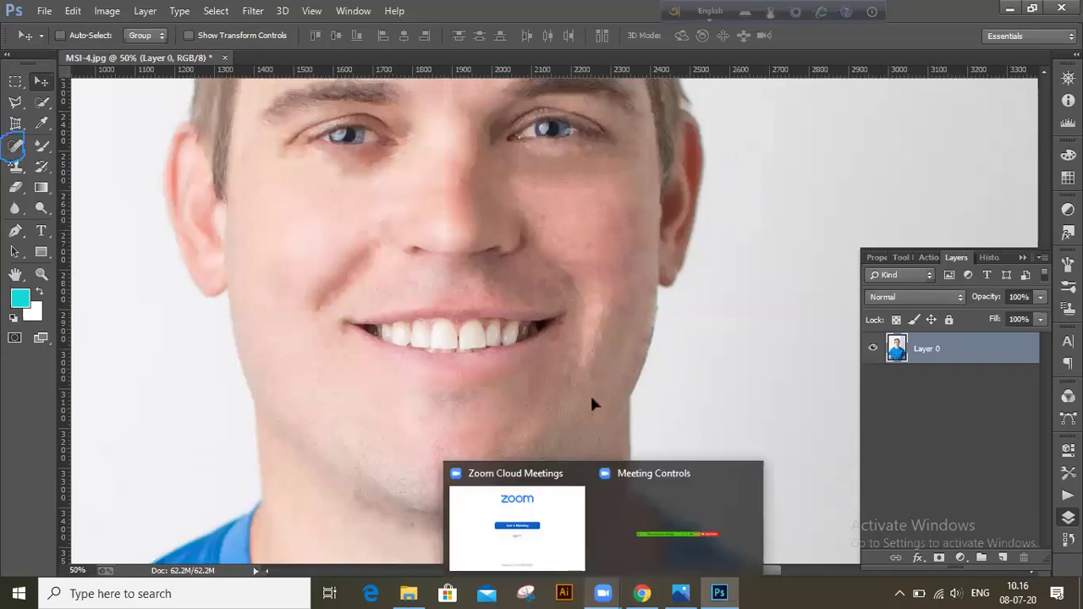
# Reposition Layer 0 with the Move tool so the face from eyes to chin is in view
pyautogui.scroll(-5, 588, 403)
pyautogui.scroll(3, 684, 229)
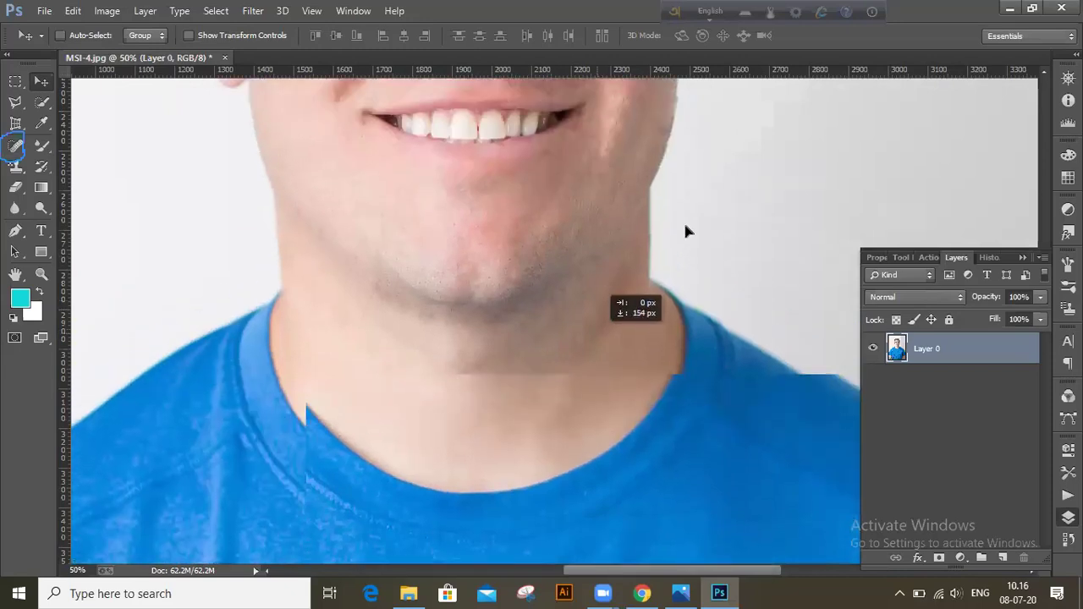
pyautogui.scroll(3, 686, 374)
pyautogui.moveTo(684, 342); pyautogui.dragTo(688, 387)
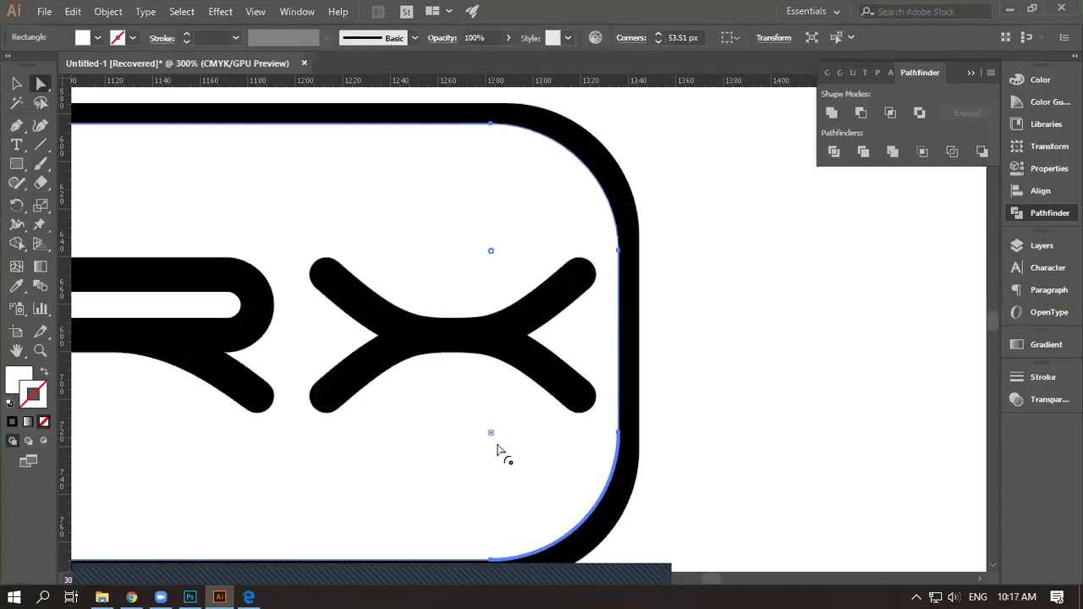
# Fine-tune the corner rounding of the white inner rectangle so the black frame around the lettering has an even thickness
pyautogui.moveTo(497, 451); pyautogui.dragTo(509, 462)
pyautogui.click(741, 394)
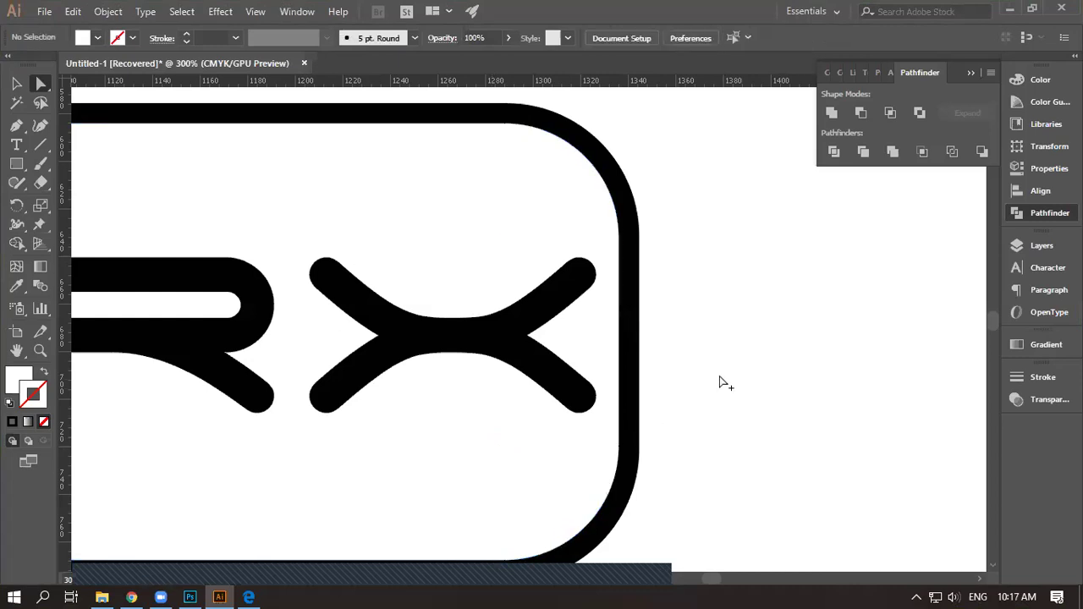
pyautogui.hotkey('ctrl', '1')
pyautogui.moveTo(527, 483); pyautogui.dragTo(673, 423)
pyautogui.hscroll(-4, 687, 434)
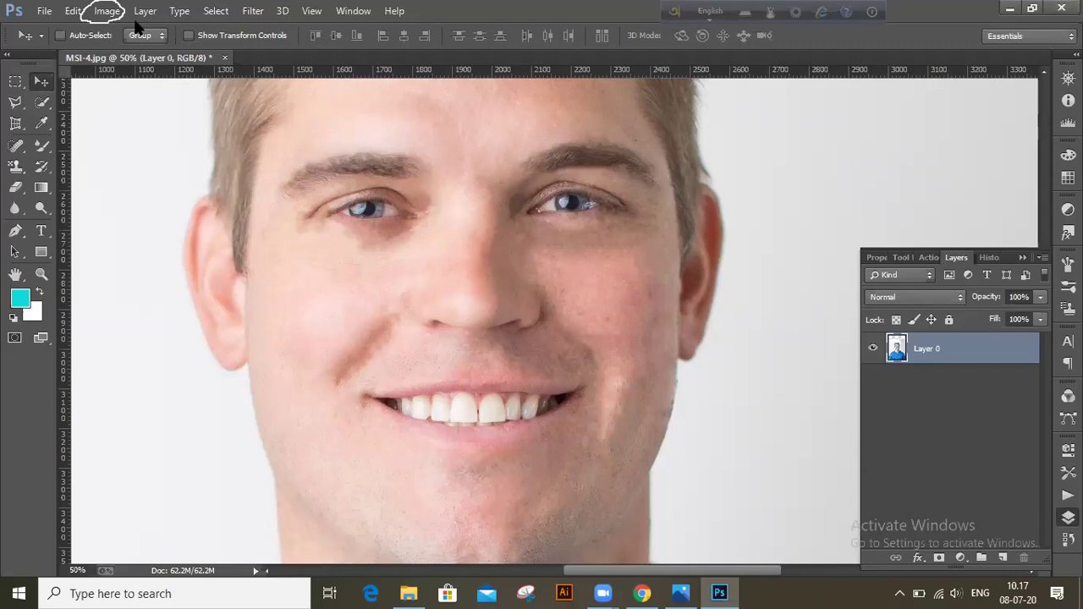
# Open the Brightness/Contrast adjustment for Layer 0 and try a brightness of 15
pyautogui.click(111, 12)
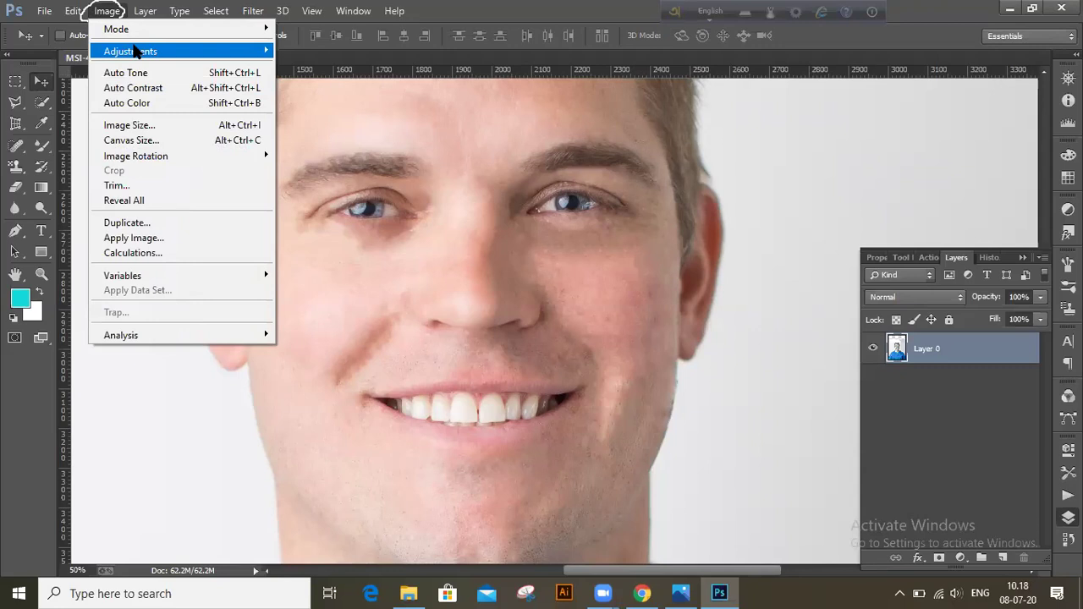
pyautogui.moveTo(136, 51)
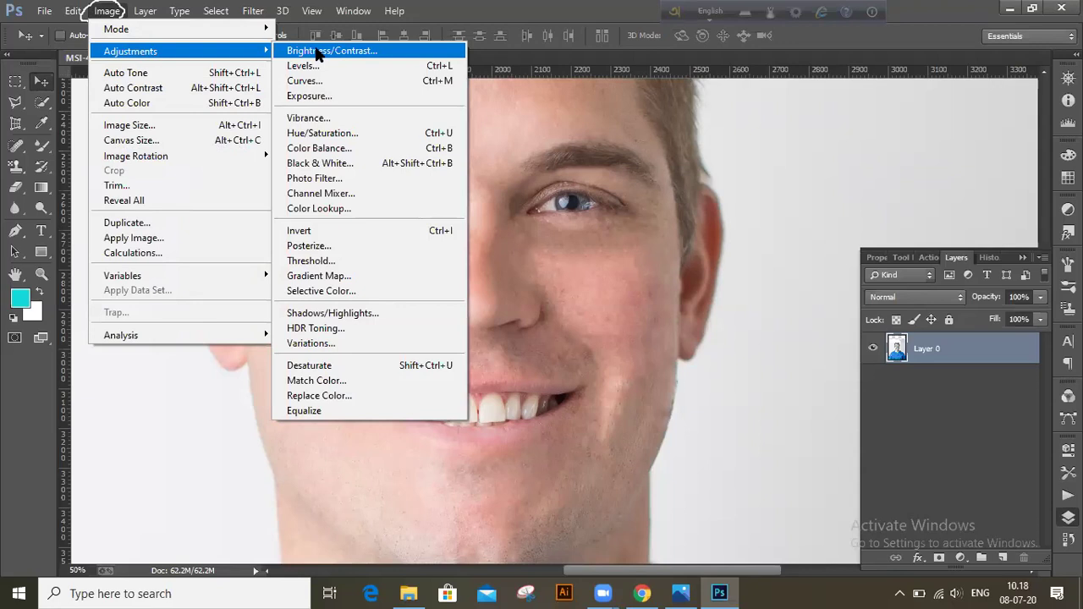
pyautogui.press('Down')
pyautogui.press('Down')
pyautogui.press('Down')
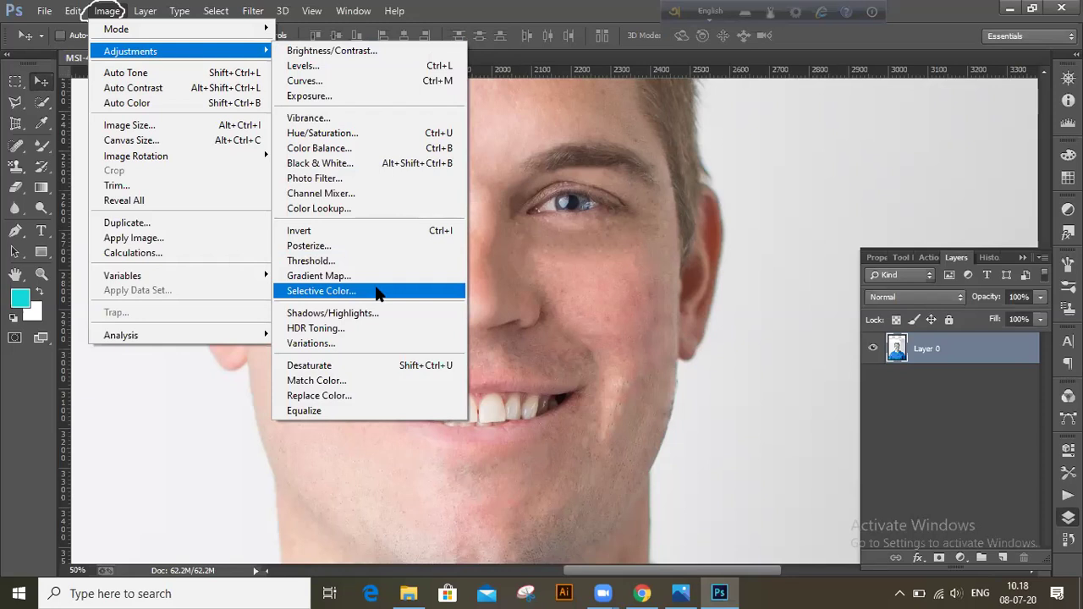
pyautogui.click(367, 50)
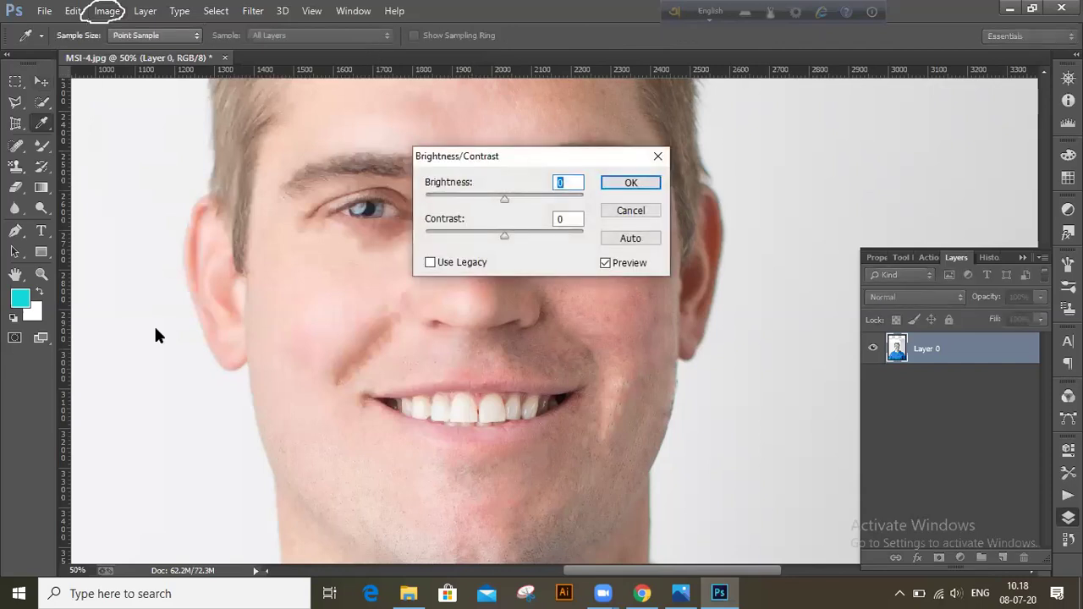
pyautogui.moveTo(155, 329); pyautogui.dragTo(109, 363)
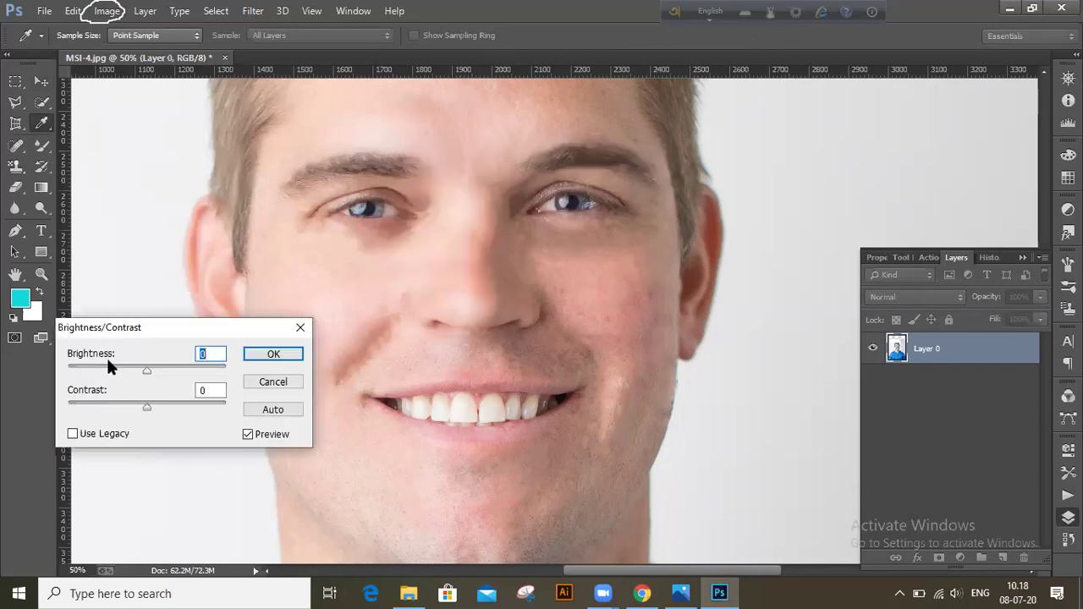
pyautogui.click(153, 364)
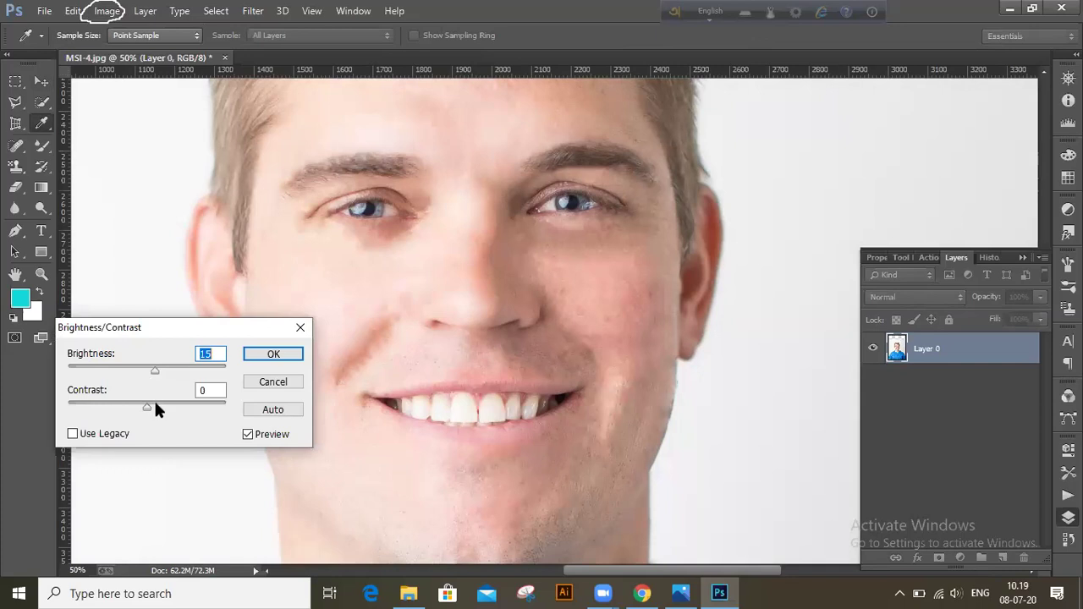
# Try contrast values up to 60 on the portrait preview, then reduce the contrast to 8
pyautogui.click(155, 406)
pyautogui.moveTo(161, 410); pyautogui.dragTo(163, 410)
pyautogui.moveTo(167, 404); pyautogui.dragTo(206, 405)
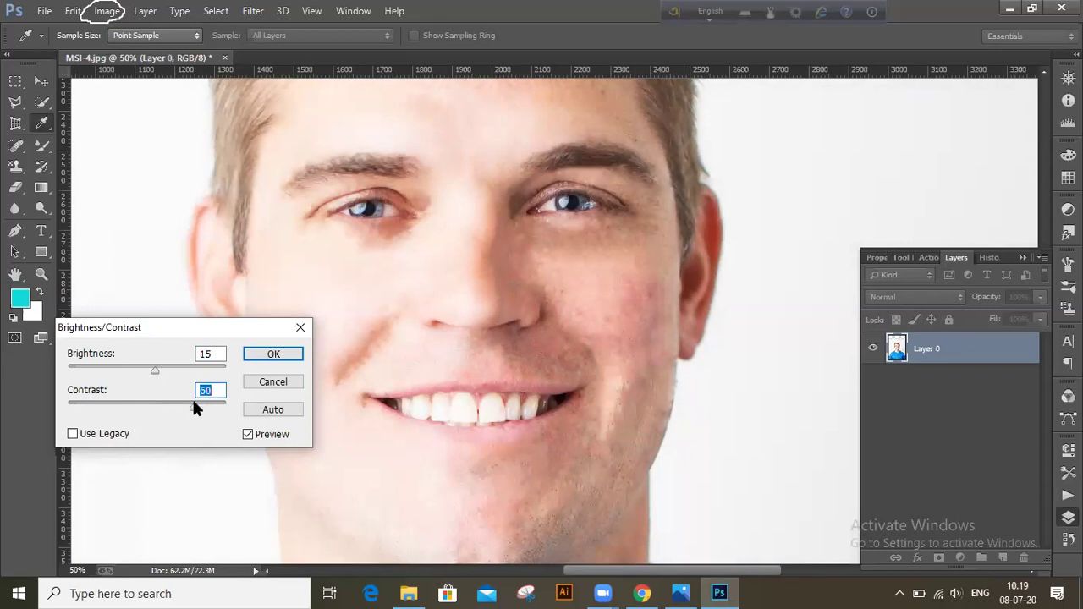
pyautogui.moveTo(194, 404); pyautogui.dragTo(184, 404)
pyautogui.click(158, 405)
pyautogui.click(153, 404)
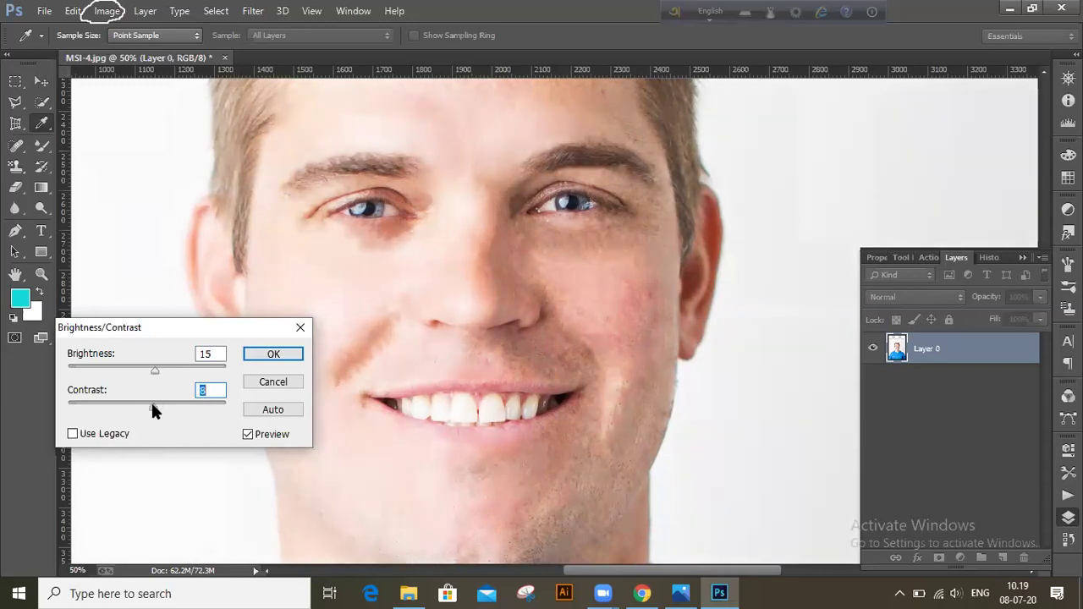
# Try negative contrast values from -16 downward on the portrait, then raise the contrast to 23
pyautogui.click(122, 405)
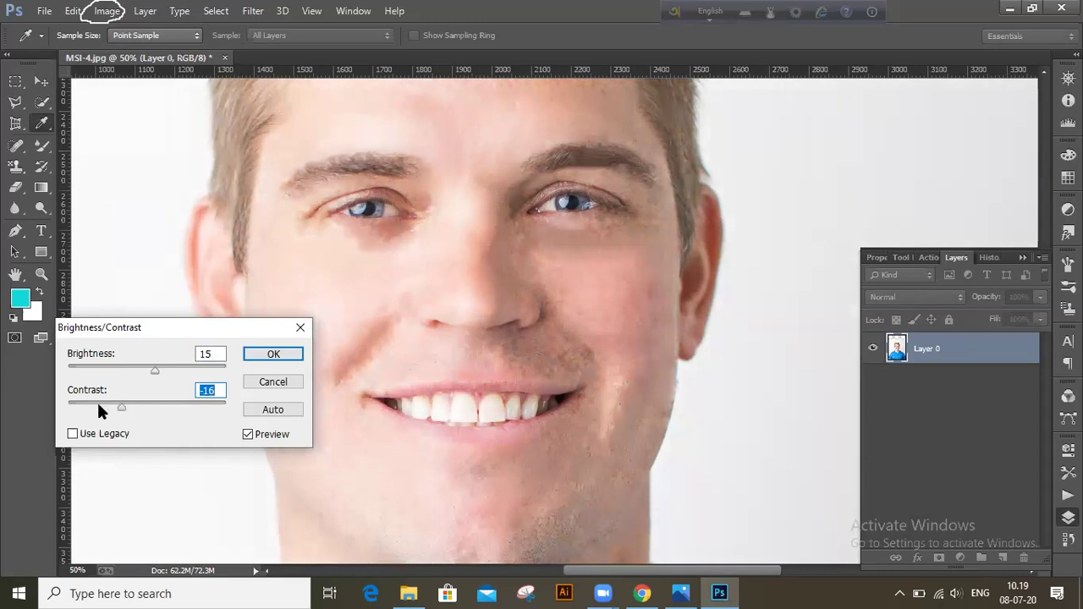
pyautogui.click(95, 406)
pyautogui.click(81, 406)
pyautogui.click(155, 407)
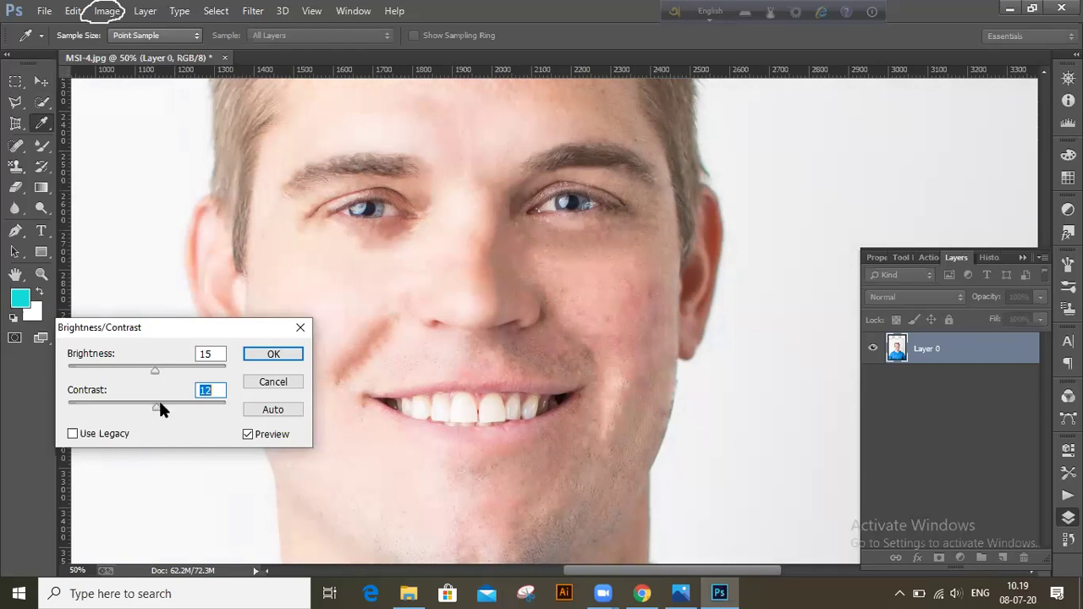
pyautogui.moveTo(161, 410); pyautogui.dragTo(162, 410)
pyautogui.click(151, 404)
pyautogui.click(165, 404)
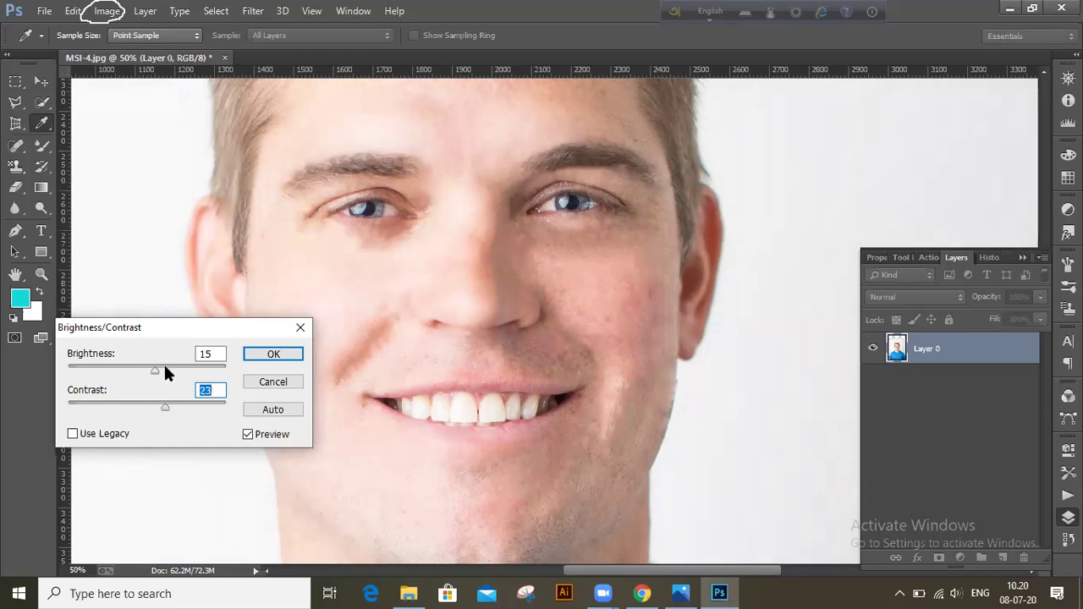
# Try brightness 35 and 17 with contrast 13 and 19, then cancel the Brightness/Contrast adjustment
pyautogui.click(165, 369)
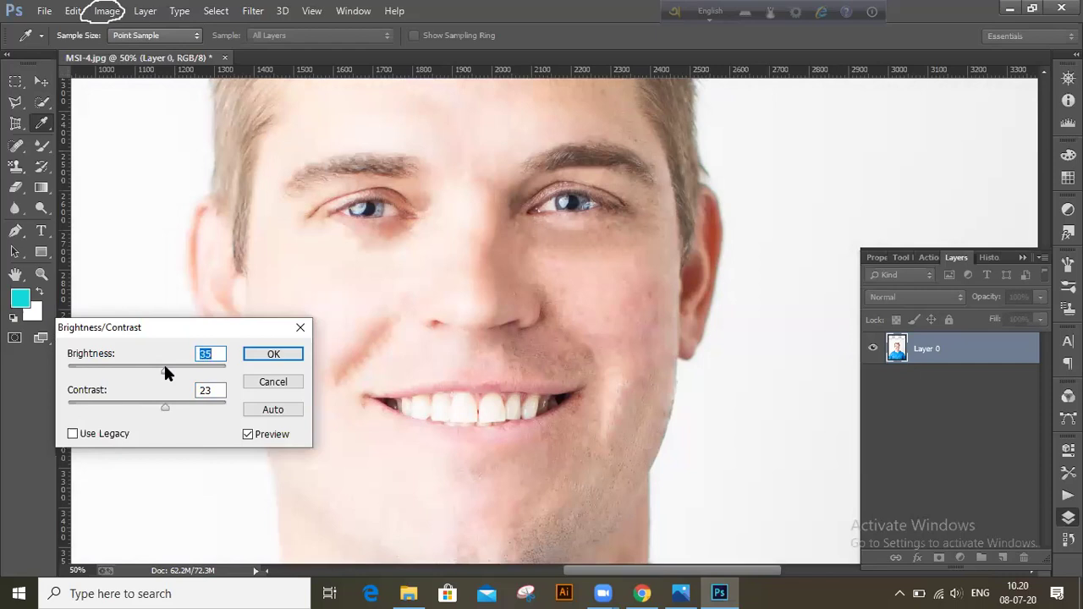
pyautogui.click(144, 369)
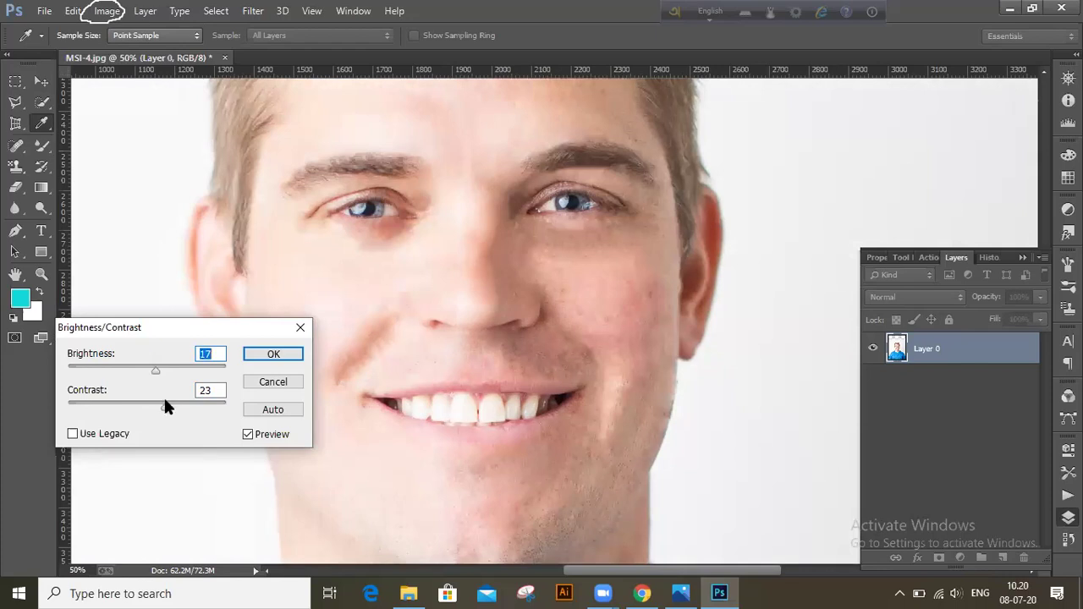
pyautogui.click(157, 403)
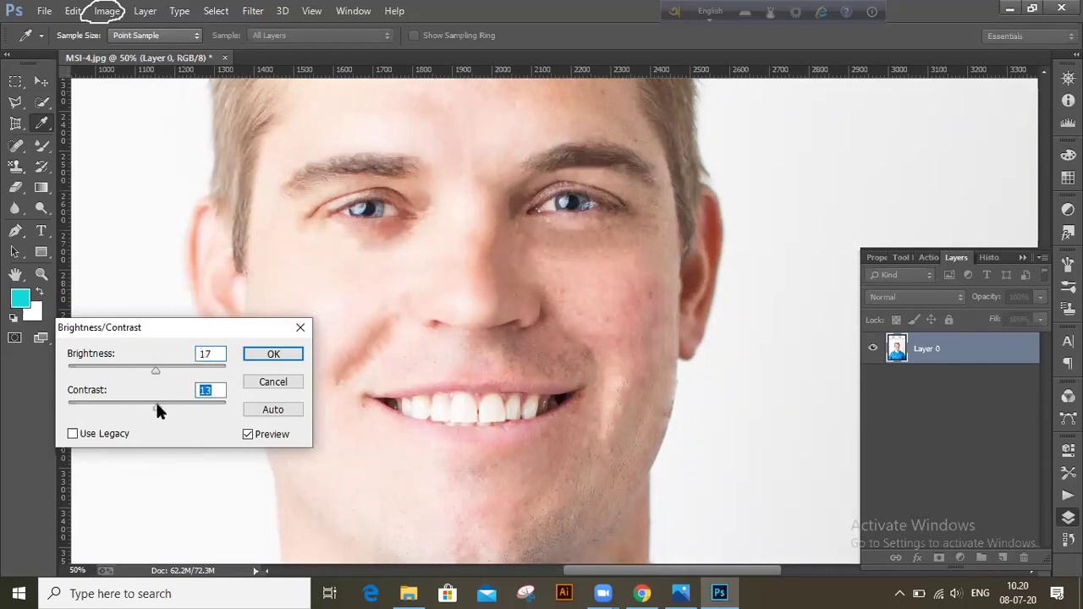
pyautogui.click(162, 406)
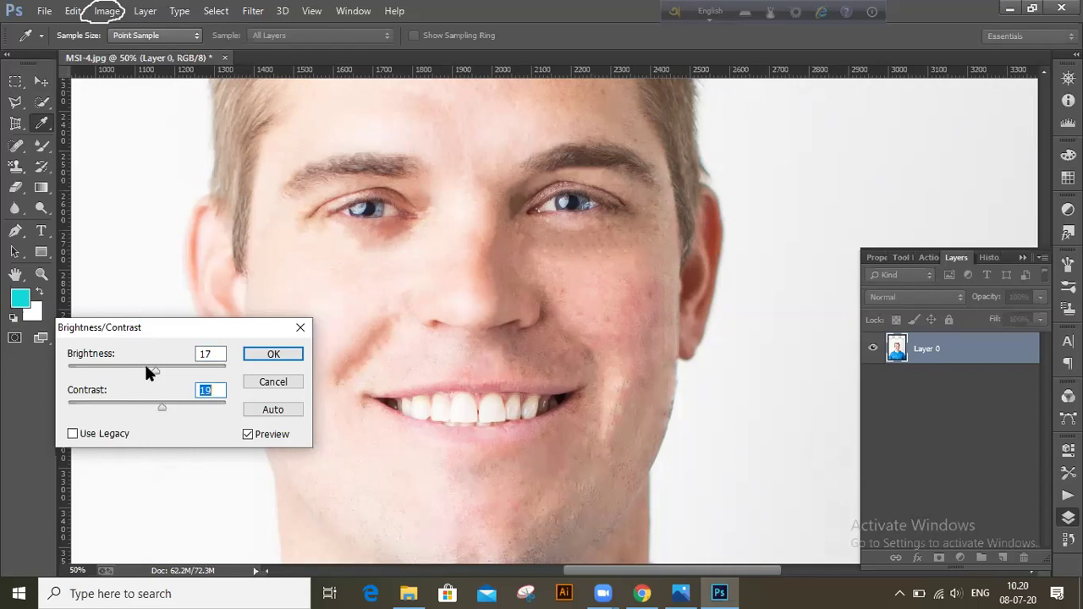
pyautogui.click(149, 405)
pyautogui.click(271, 382)
pyautogui.press('v')
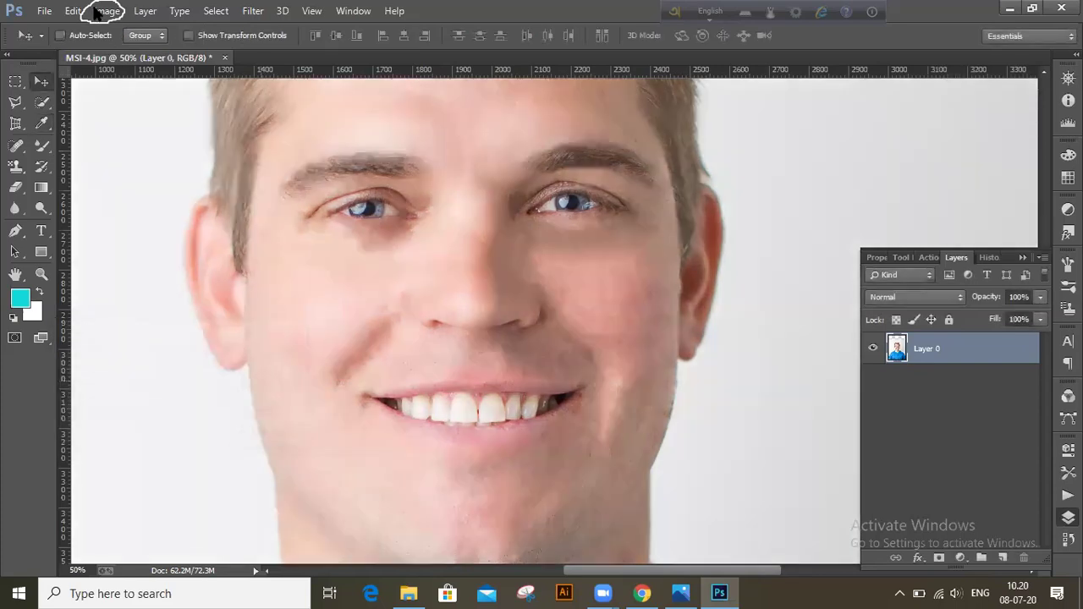
# Apply a Brightness/Contrast adjustment to Layer 0 with brightness 9 and contrast 15
pyautogui.click(105, 12)
pyautogui.moveTo(119, 51)
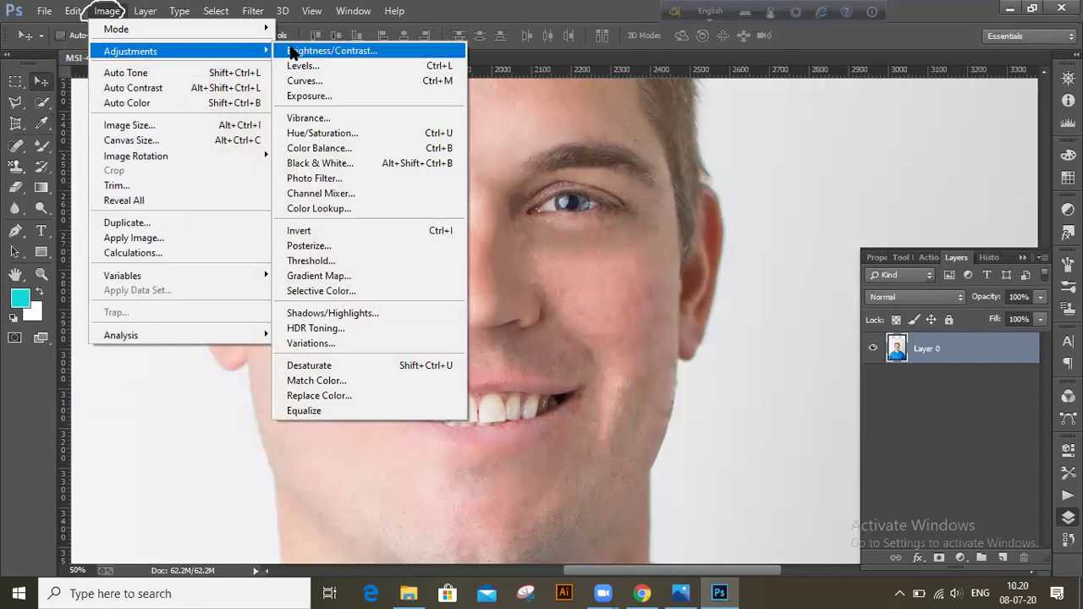
pyautogui.click(292, 51)
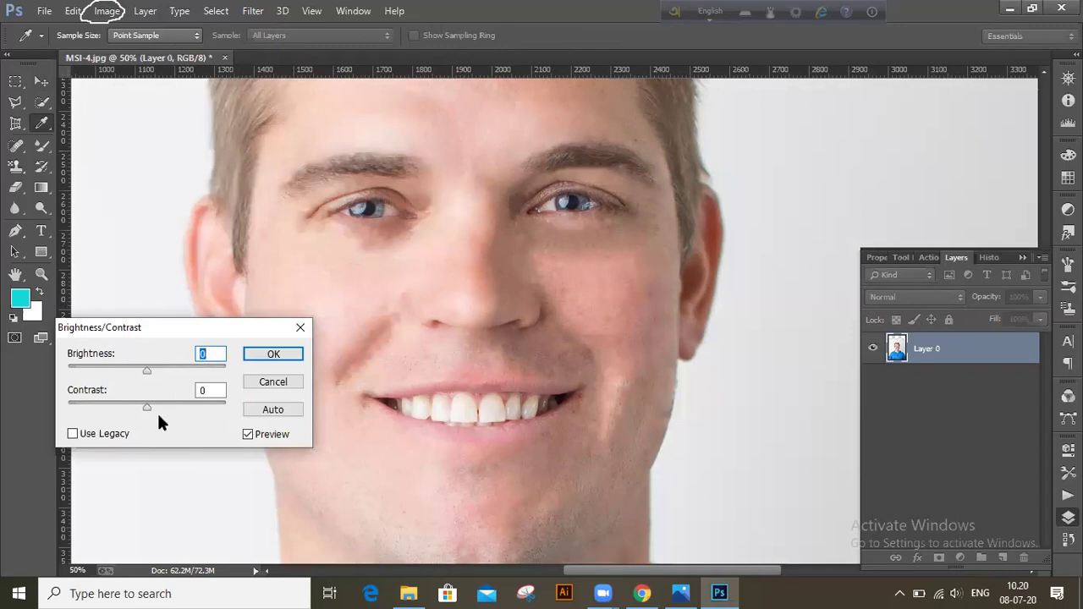
pyautogui.moveTo(153, 406); pyautogui.dragTo(157, 403)
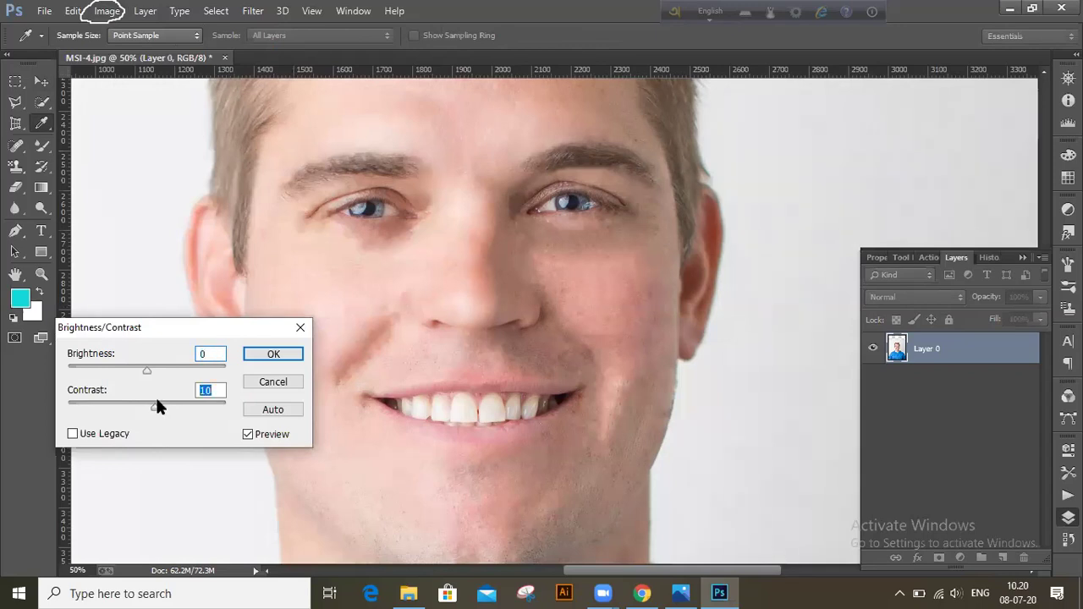
pyautogui.click(161, 405)
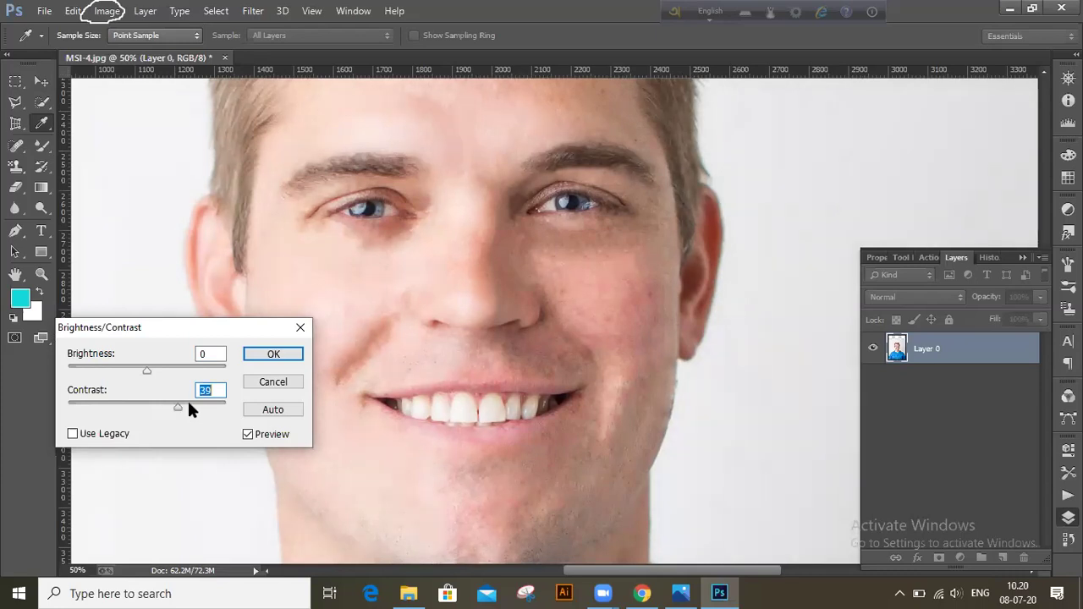
pyautogui.click(189, 404)
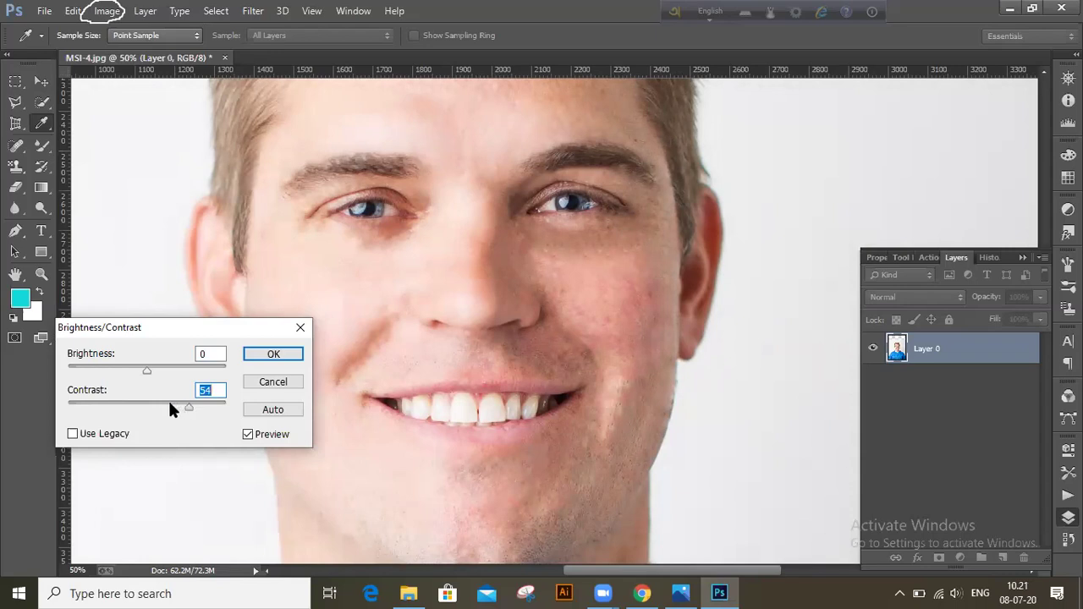
pyautogui.click(153, 405)
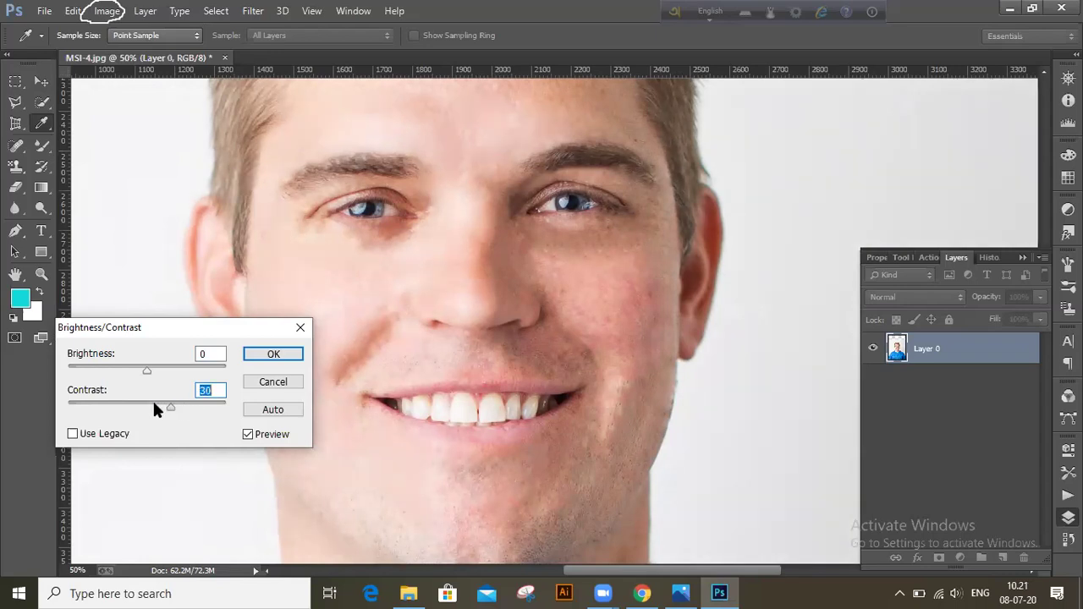
pyautogui.click(154, 401)
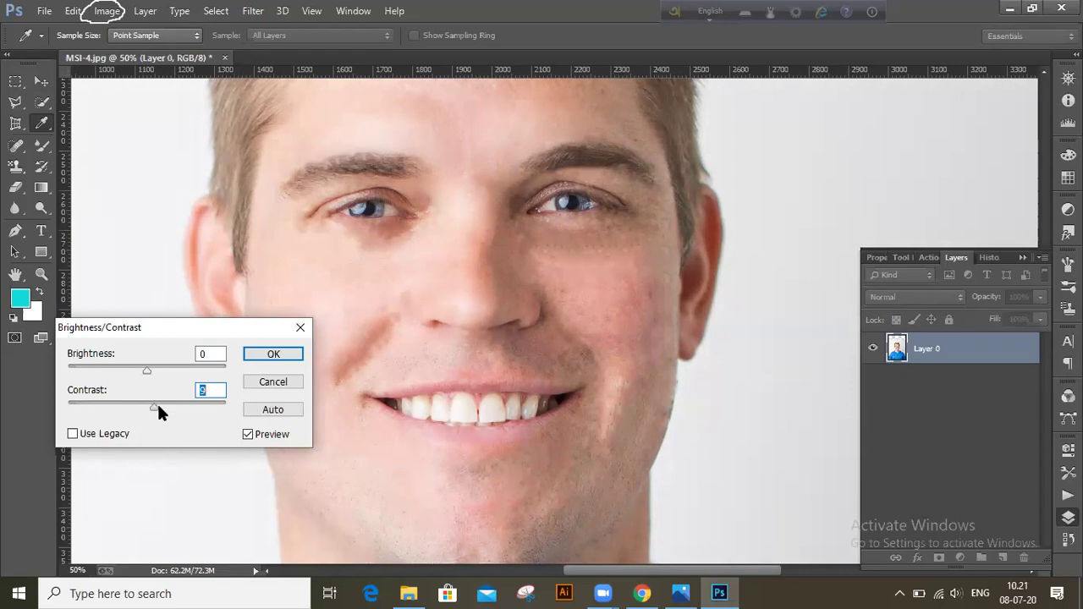
pyautogui.click(159, 405)
pyautogui.click(150, 367)
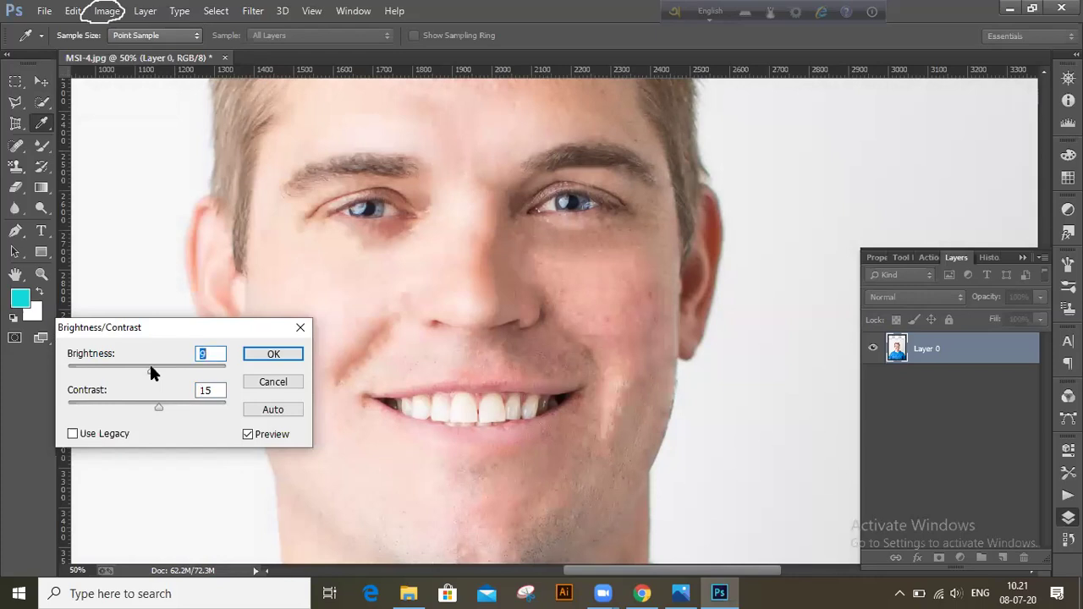
pyautogui.click(273, 354)
pyautogui.press('v')
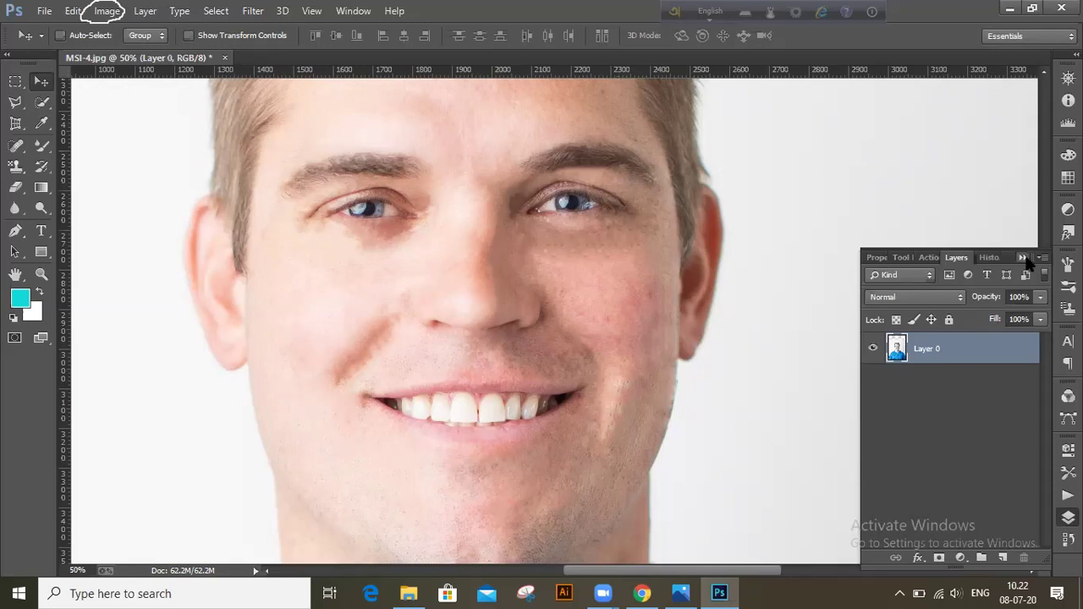
# Retouch the blemishes on the forehead with the Spot Healing Brush in Content-Aware mode
pyautogui.click(1023, 257)
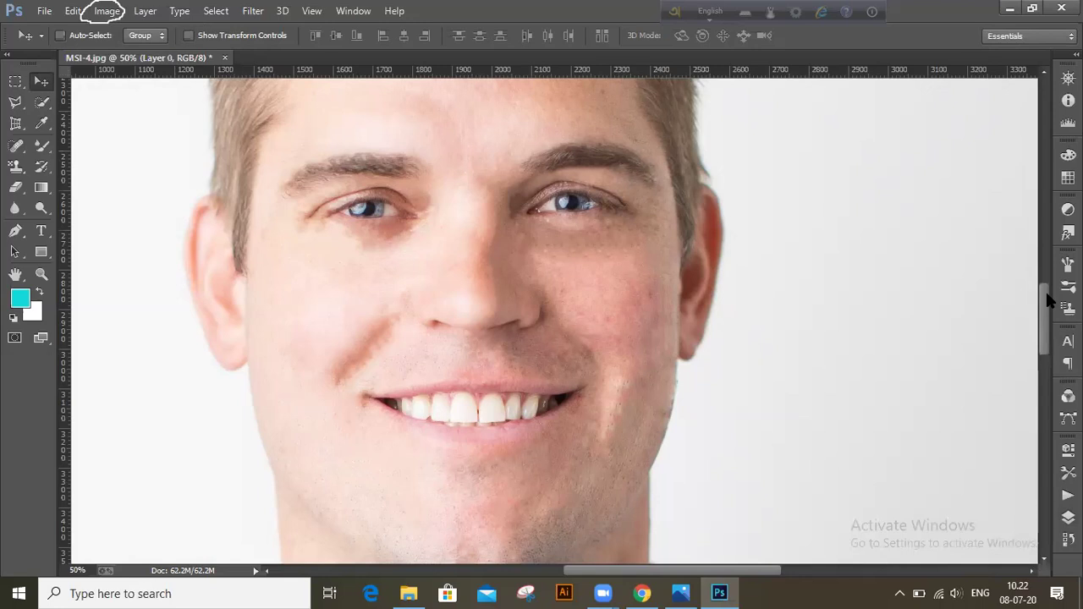
pyautogui.scroll(3, 1046, 282)
pyautogui.scroll(2, 1046, 282)
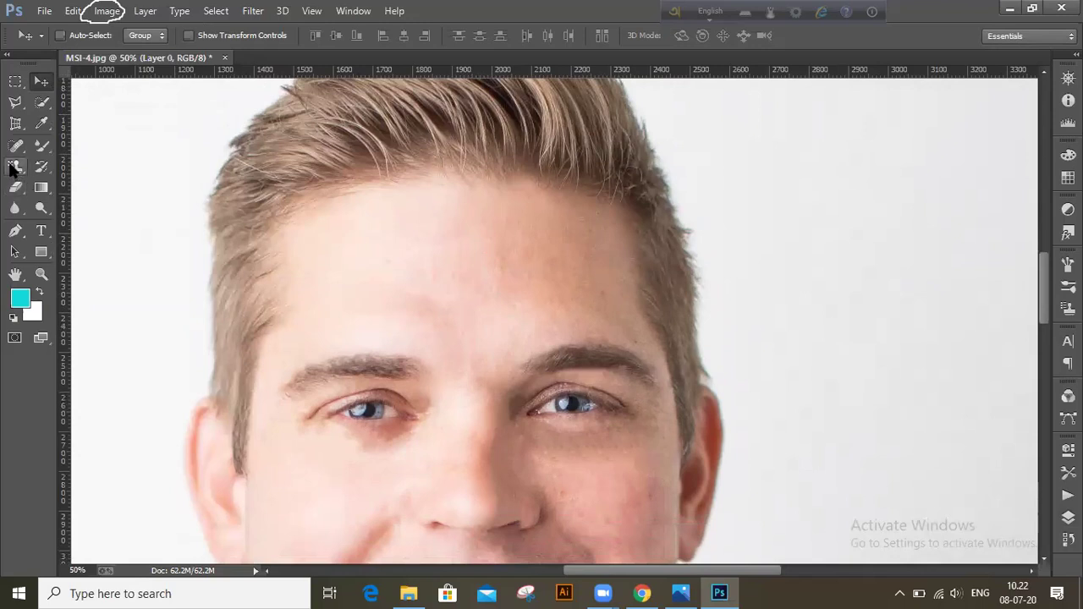
pyautogui.click(15, 144)
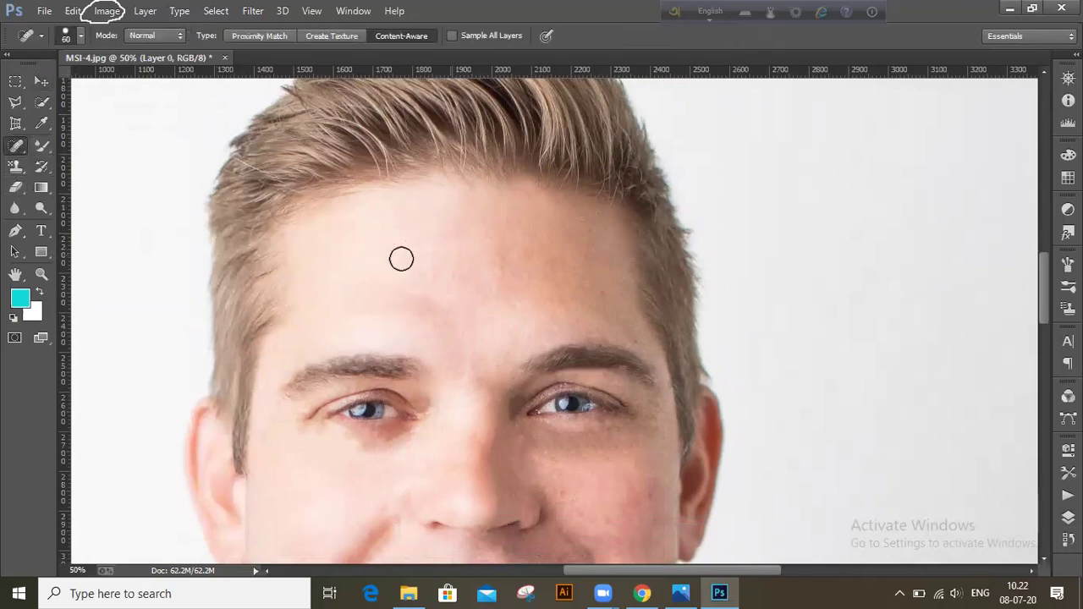
pyautogui.click(446, 248)
pyautogui.click(460, 278)
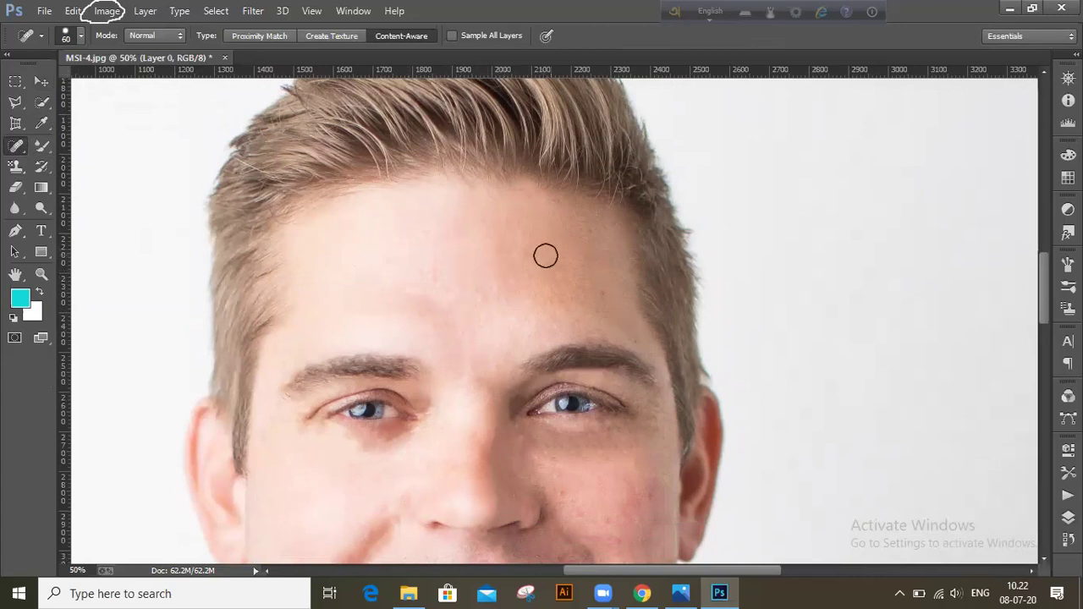
pyautogui.click(546, 270)
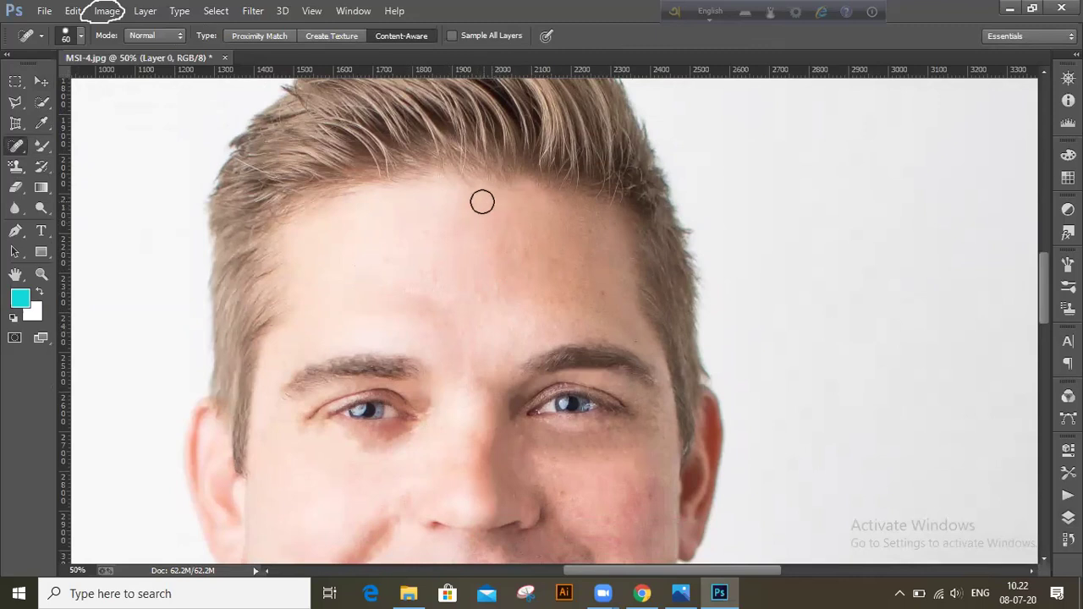
pyautogui.click(439, 191)
pyautogui.click(430, 193)
pyautogui.keyDown('shift'); pyautogui.click(387, 193); pyautogui.keyUp('shift')
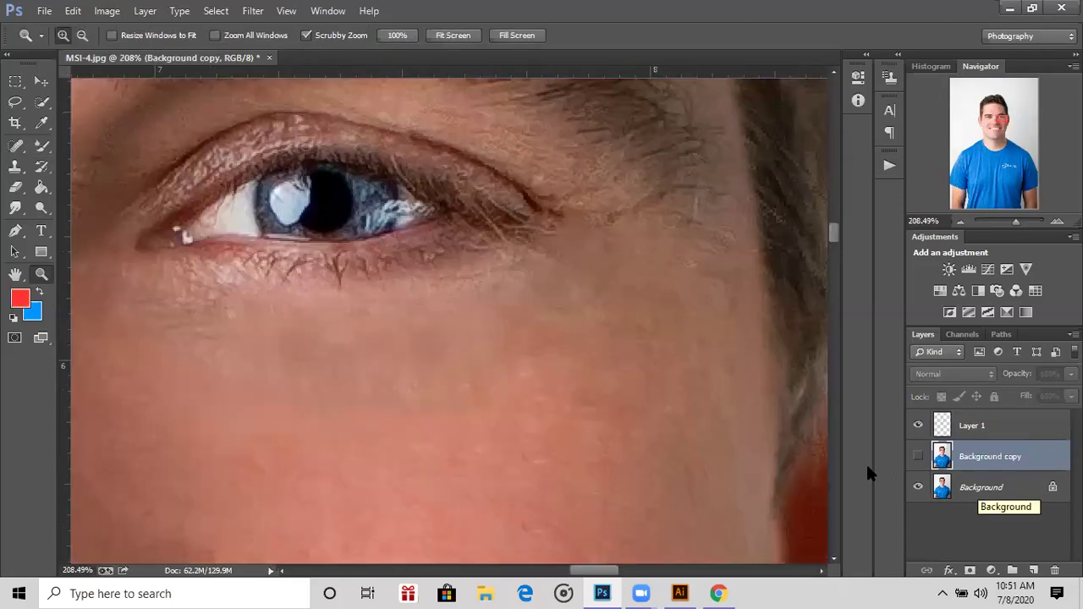
# Merge the visible layers into the Background and duplicate the Background layer
pyautogui.rightClick(864, 461)
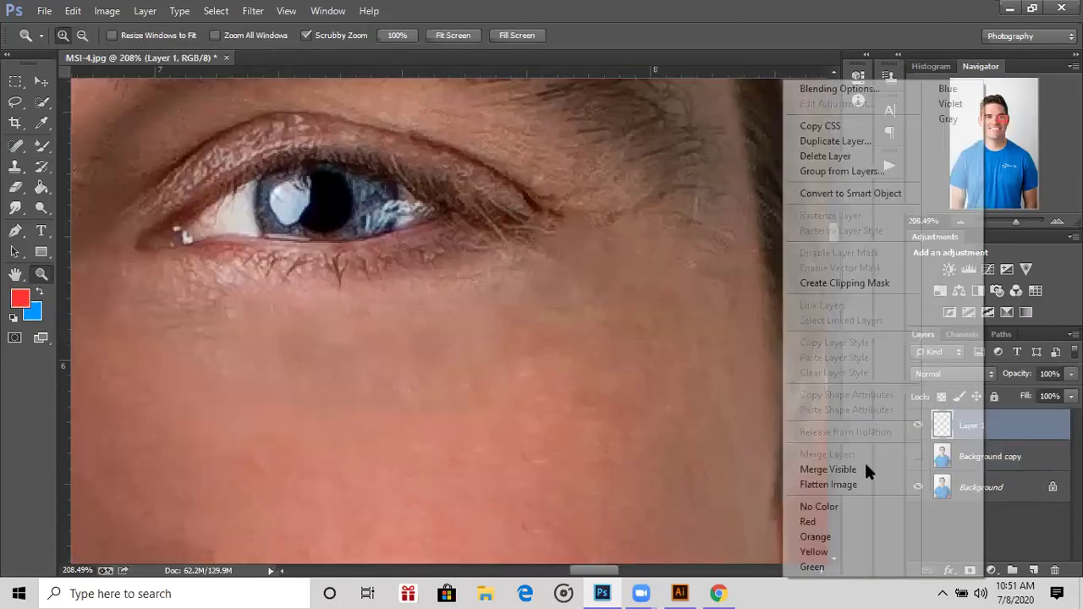
pyautogui.click(866, 464)
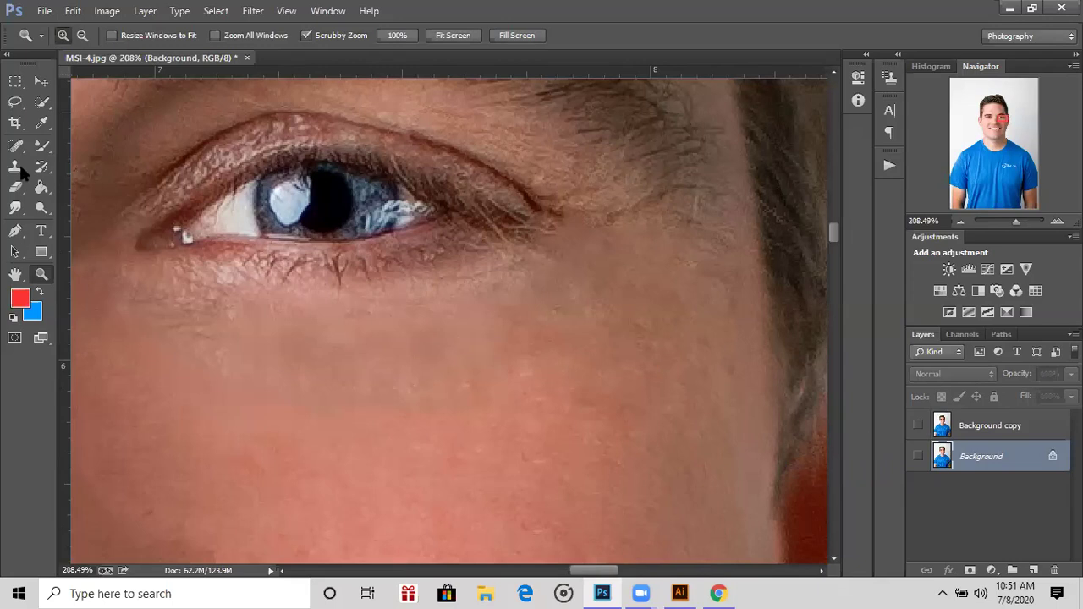
pyautogui.hotkey('ctrl', 'j')
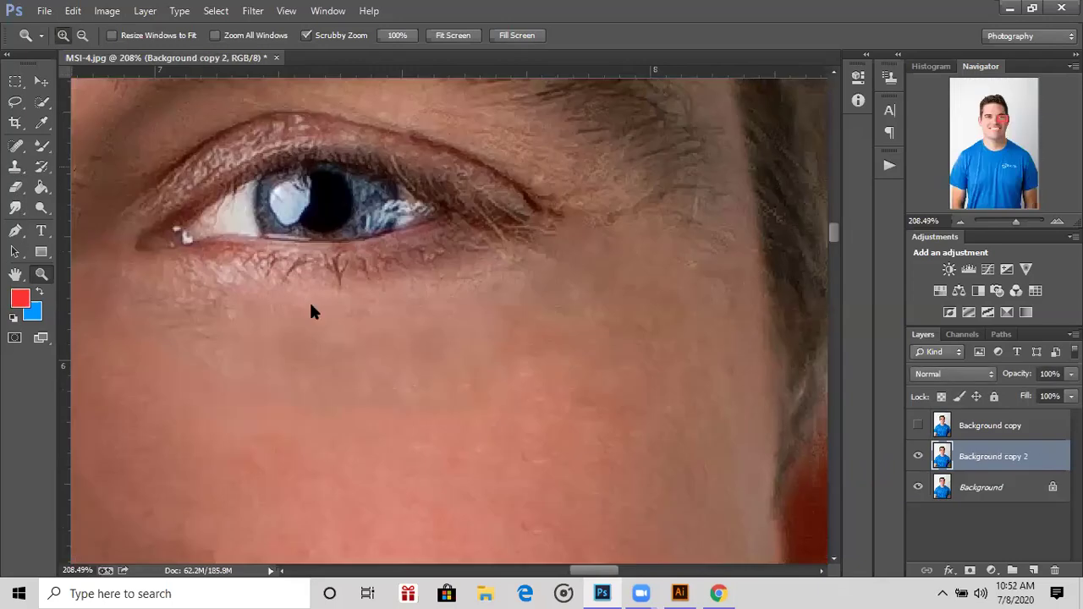
# Smooth the skin below the eye with the Smudge tool at a brush size of 83 px
pyautogui.press('r')
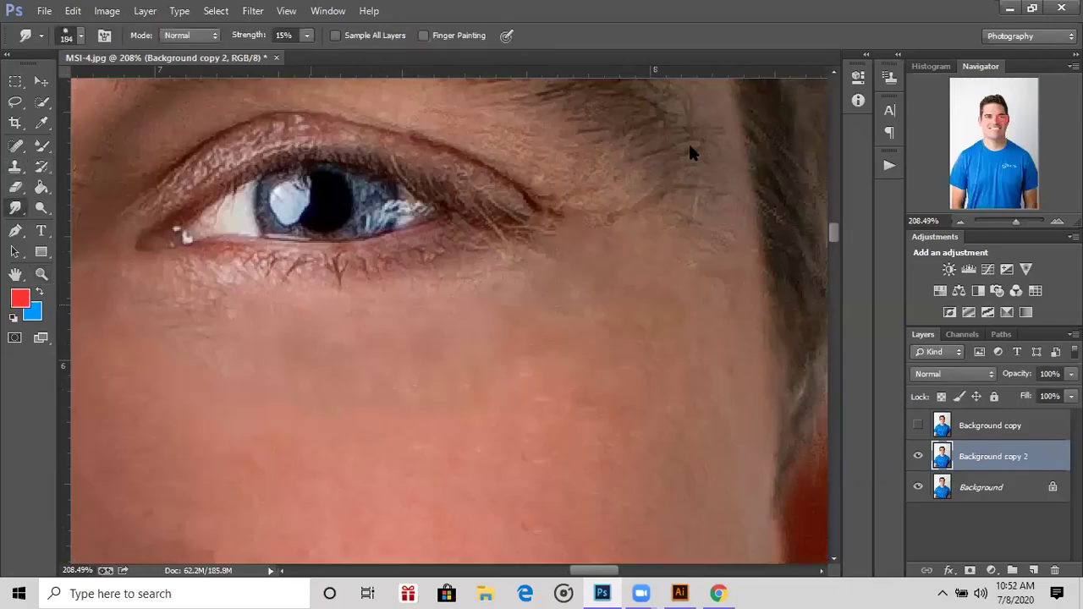
pyautogui.rightClick(525, 273)
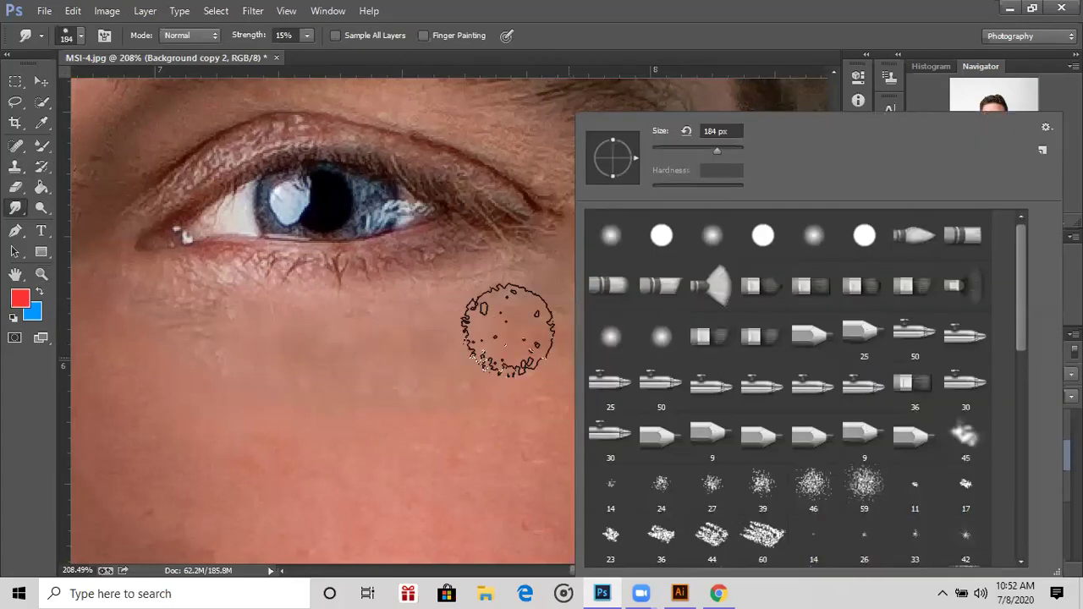
pyautogui.write('83')
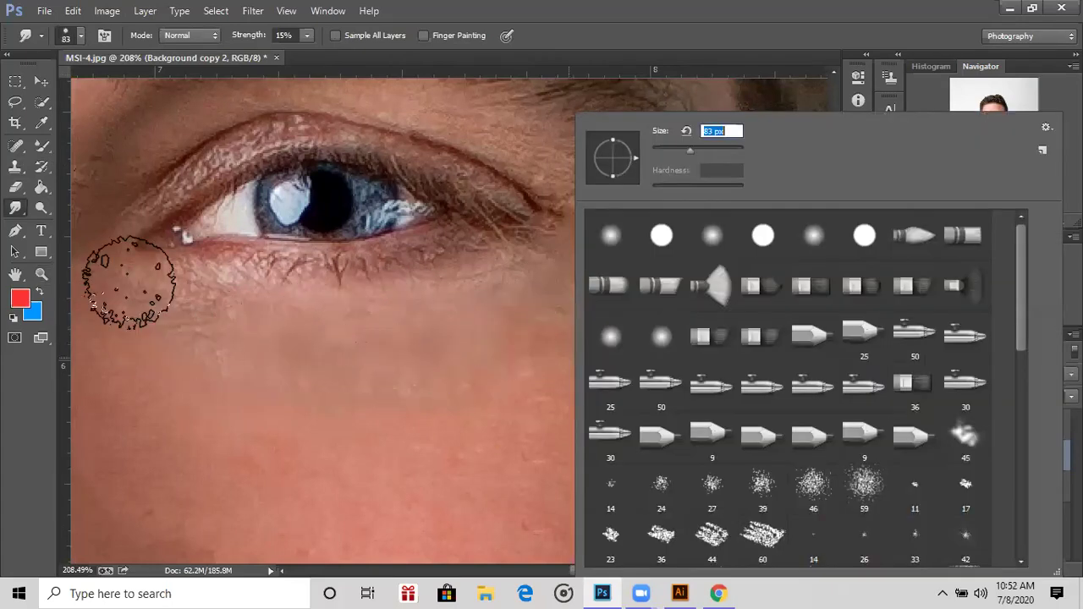
pyautogui.press('Return')
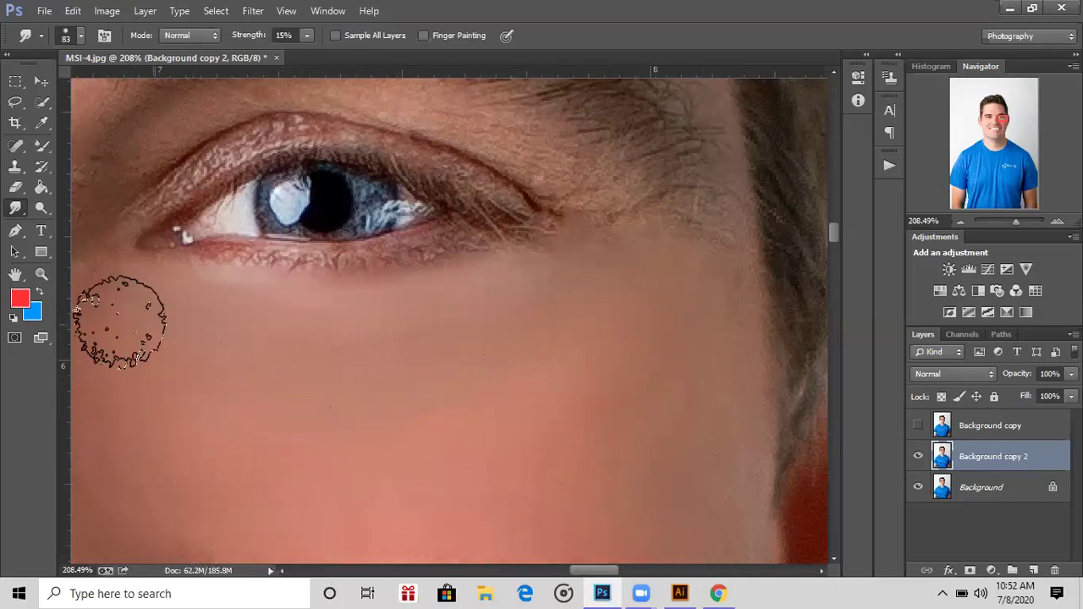
# Lower the opacity of the smoothed Background copy 2 layer to 49%
pyautogui.click(40, 268)
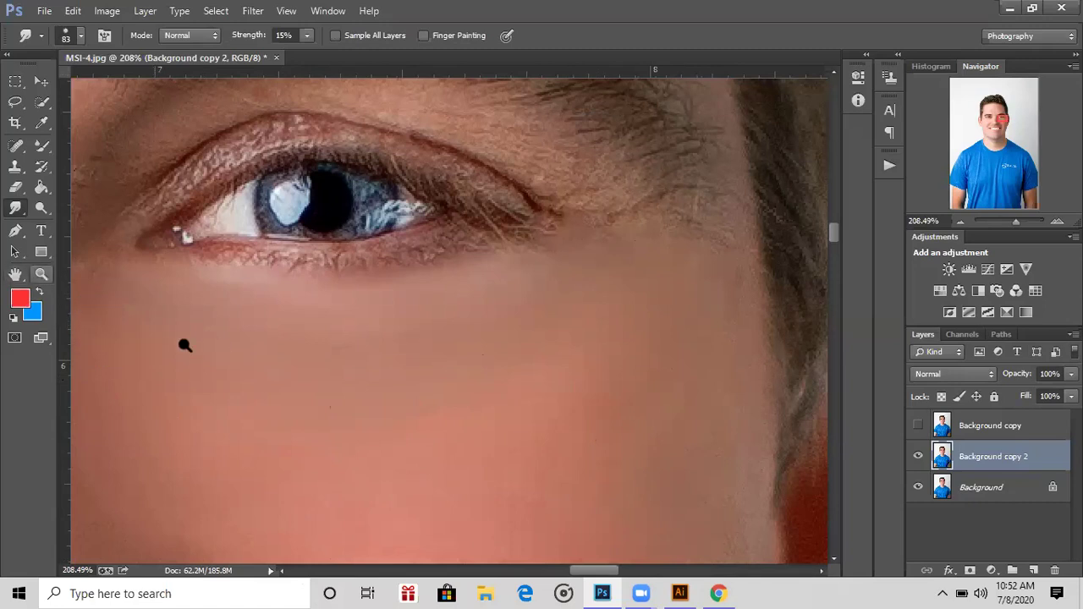
pyautogui.keyDown('alt'); pyautogui.click(183, 344); pyautogui.keyUp('alt')
pyautogui.moveTo(183, 343); pyautogui.dragTo(181, 347)
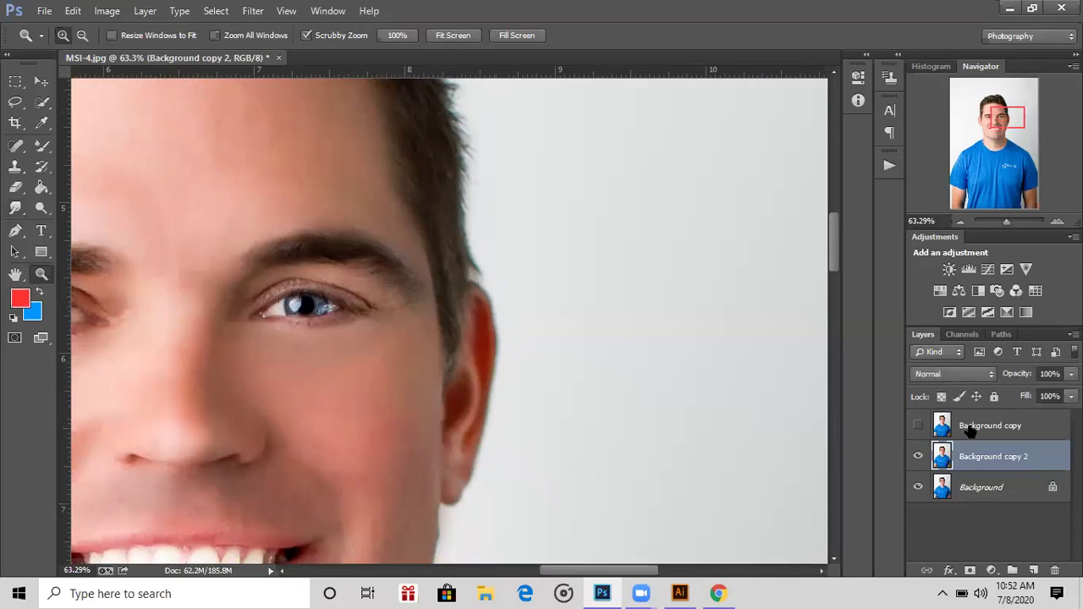
pyautogui.click(1071, 396)
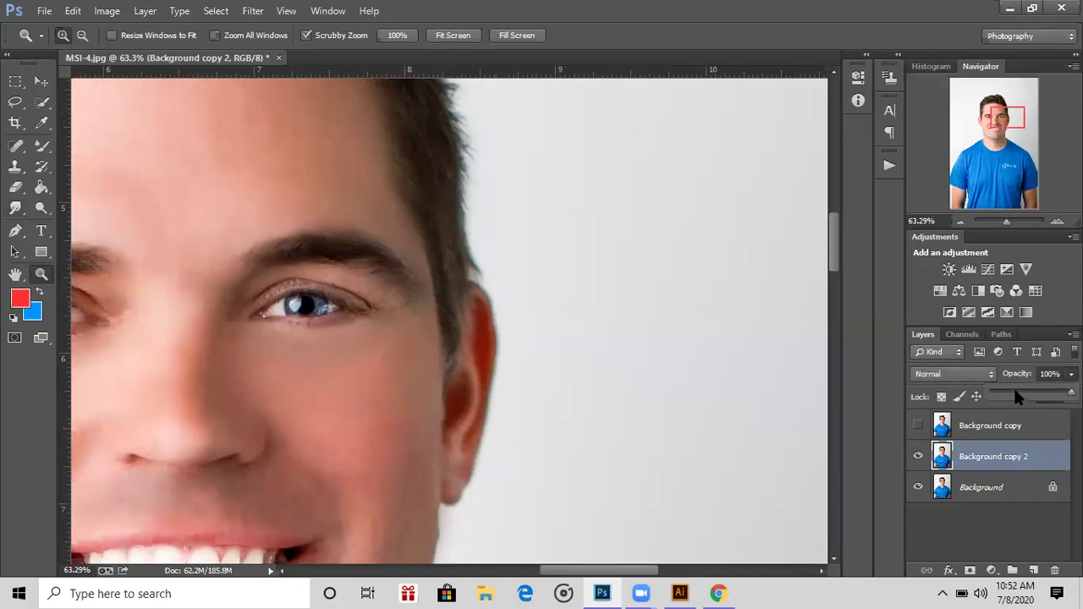
pyautogui.click(1015, 391)
pyautogui.click(891, 480)
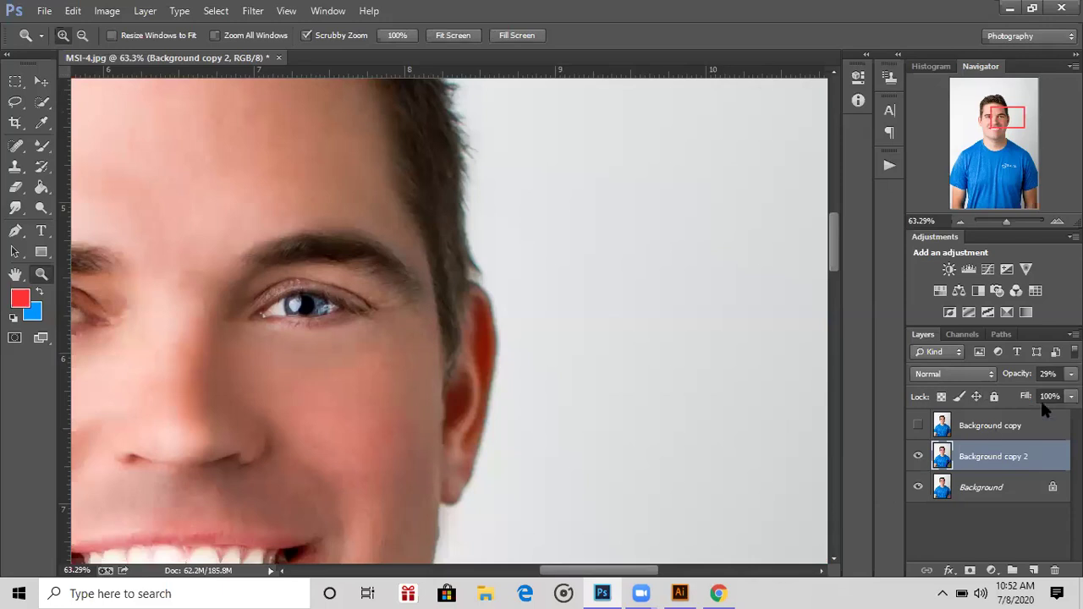
pyautogui.click(1072, 374)
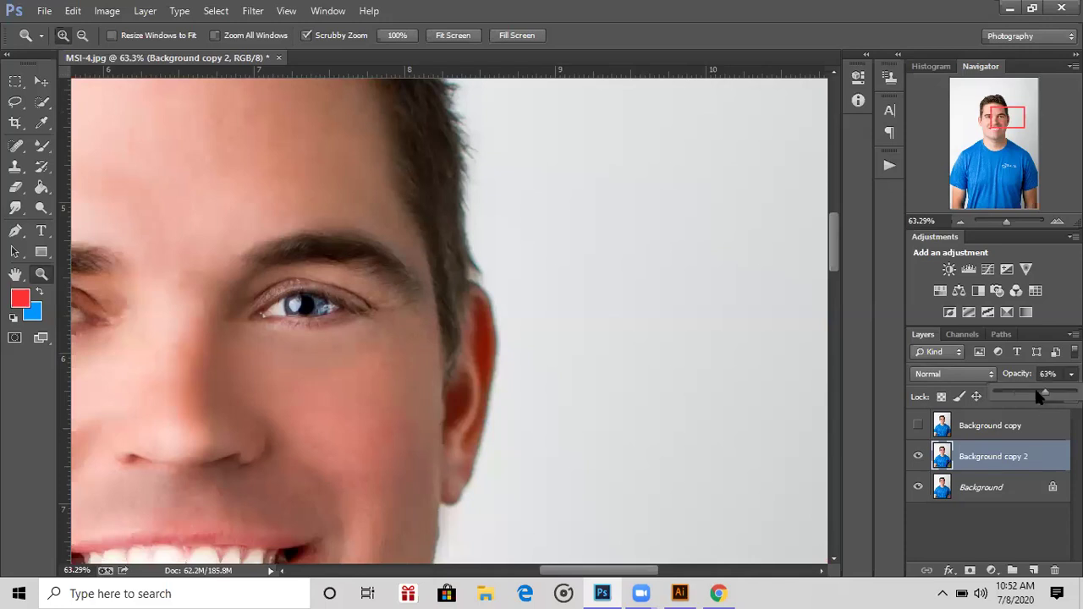
pyautogui.moveTo(1039, 397); pyautogui.dragTo(1029, 396)
pyautogui.click(292, 315)
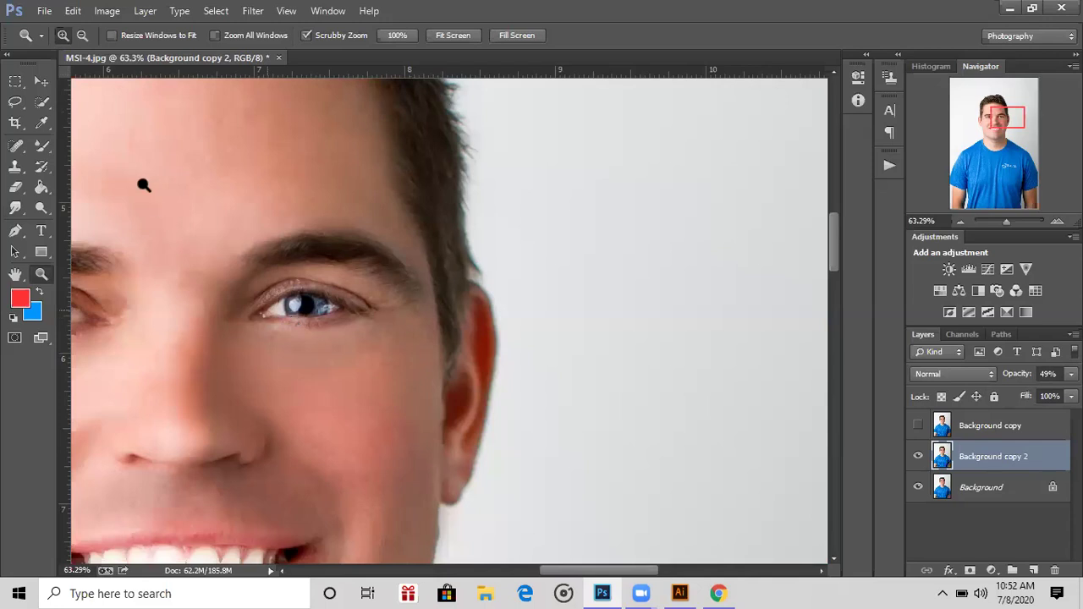
# Enlarge the Smudge brush for the forehead area and open its brush settings
pyautogui.moveTo(152, 167); pyautogui.dragTo(164, 166)
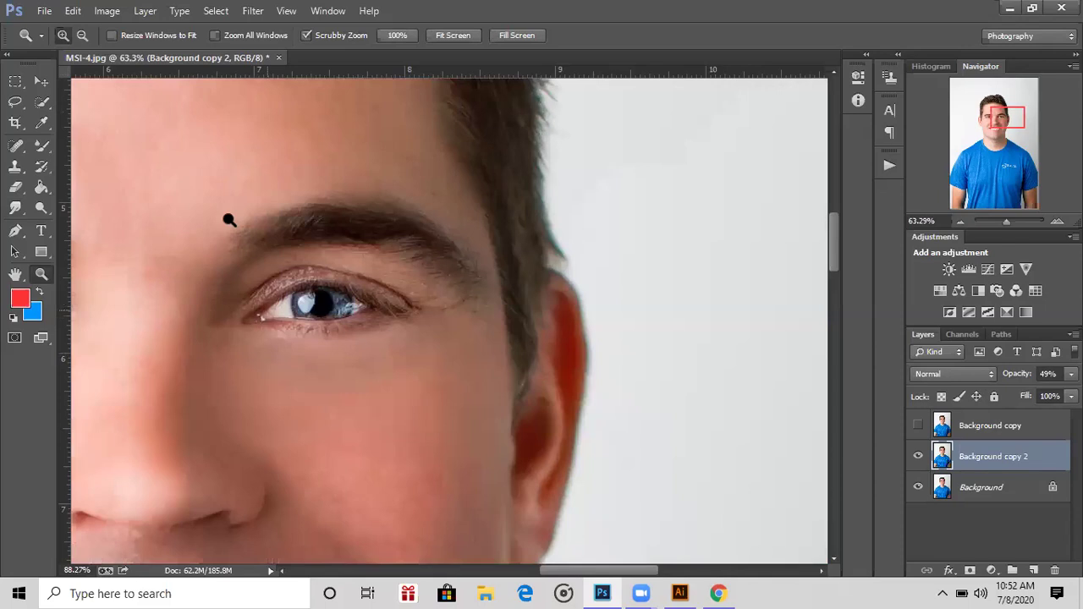
pyautogui.click(152, 160)
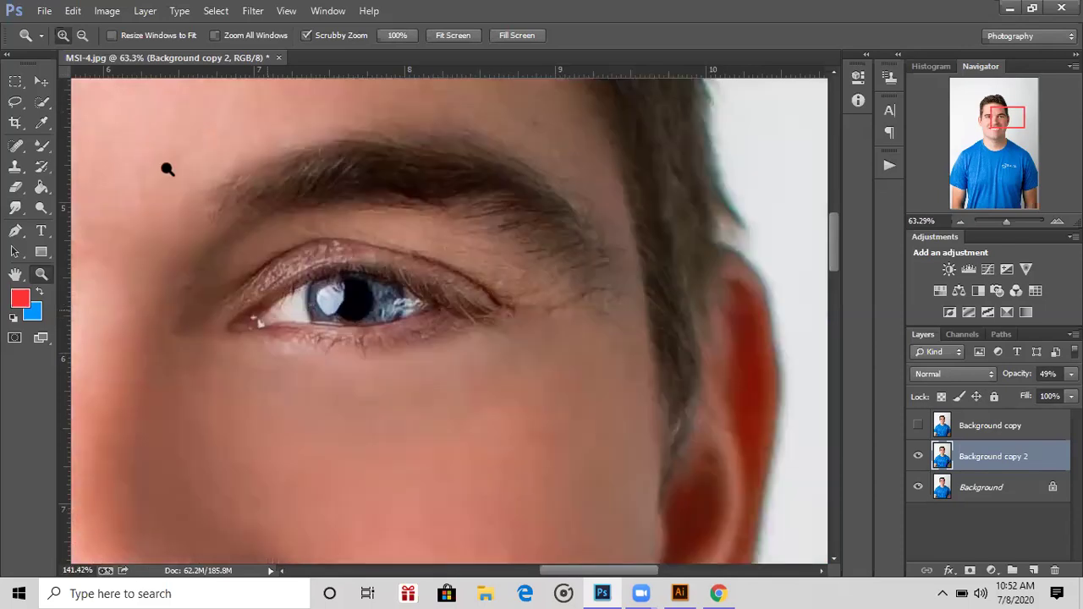
pyautogui.moveTo(181, 175); pyautogui.dragTo(181, 177)
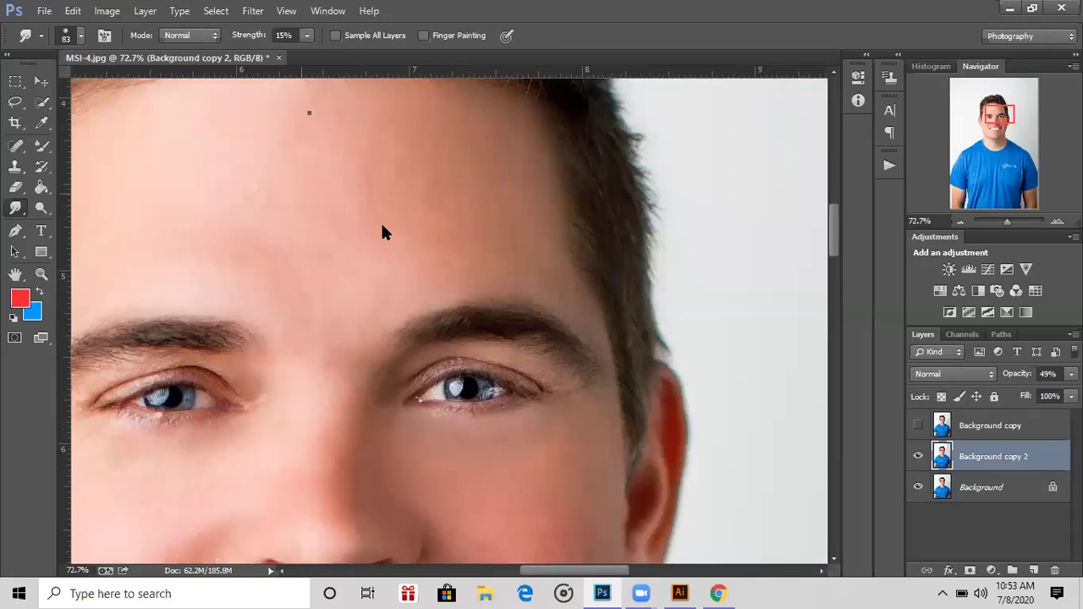
pyautogui.press(']')
pyautogui.press(']')
pyautogui.press(']')
pyautogui.press(']')
pyautogui.rightClick(376, 256)
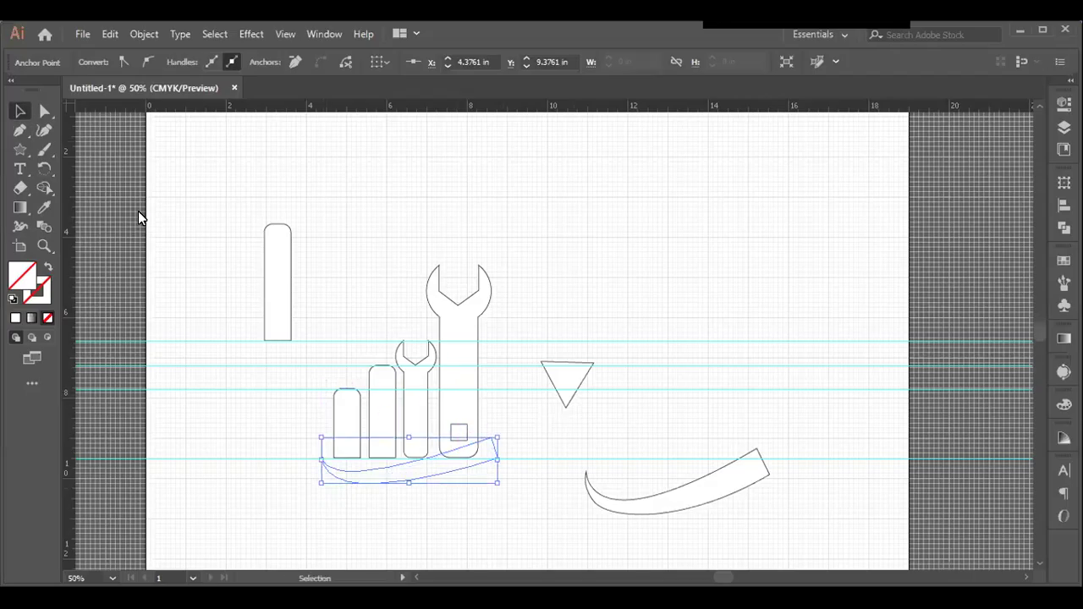
# In Illustrator, rotate the swoosh beneath the wrenches slightly and nudge its selected anchor points downward
pyautogui.moveTo(503, 491)
pyautogui.mouseDown()
pyautogui.moveTo(494, 504)
pyautogui.moveTo(503, 486)
pyautogui.moveTo(530, 476)
pyautogui.moveTo(508, 497)
pyautogui.mouseUp()
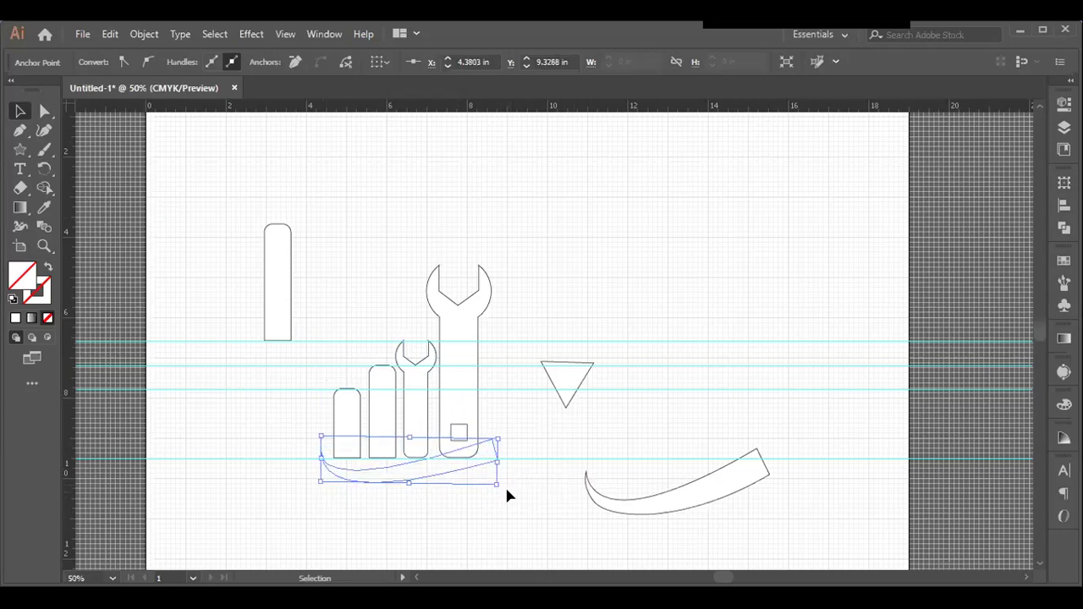
pyautogui.press('Down')
pyautogui.press('Down')
pyautogui.press('Down')
pyautogui.press('Down')
pyautogui.press('Down')
pyautogui.press('Down')
pyautogui.press('Down')
pyautogui.press('Down')
pyautogui.press('Down')
pyautogui.press('Down')
pyautogui.press('Down')
pyautogui.press('Down')
pyautogui.press('Down')
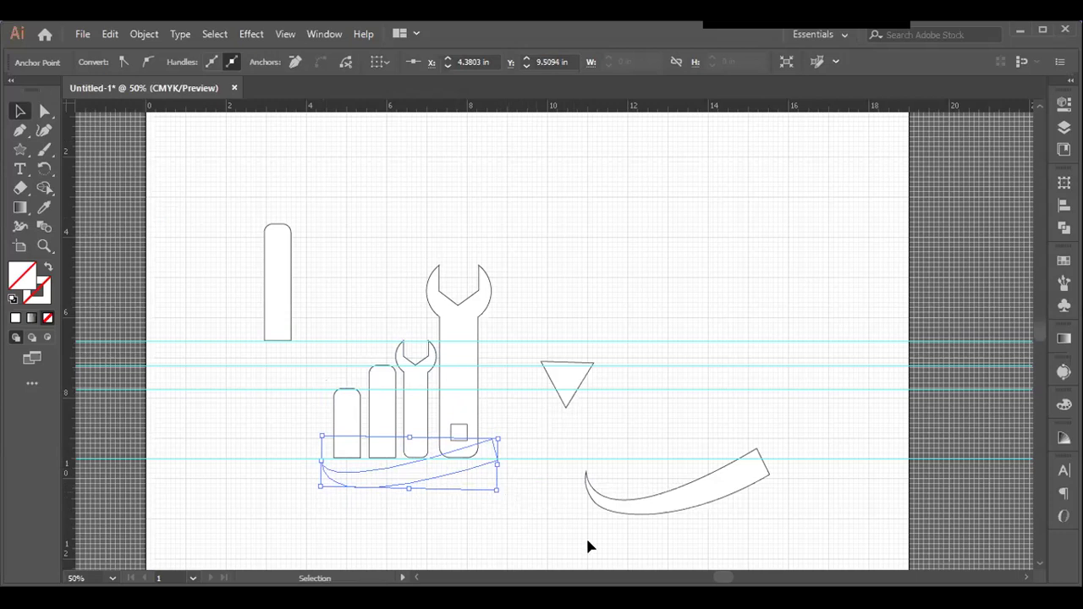
# Delete the swoosh beneath the wrenches and draw a new one about 5 in wide with a 1 pt blue stroke
pyautogui.press('Delete')
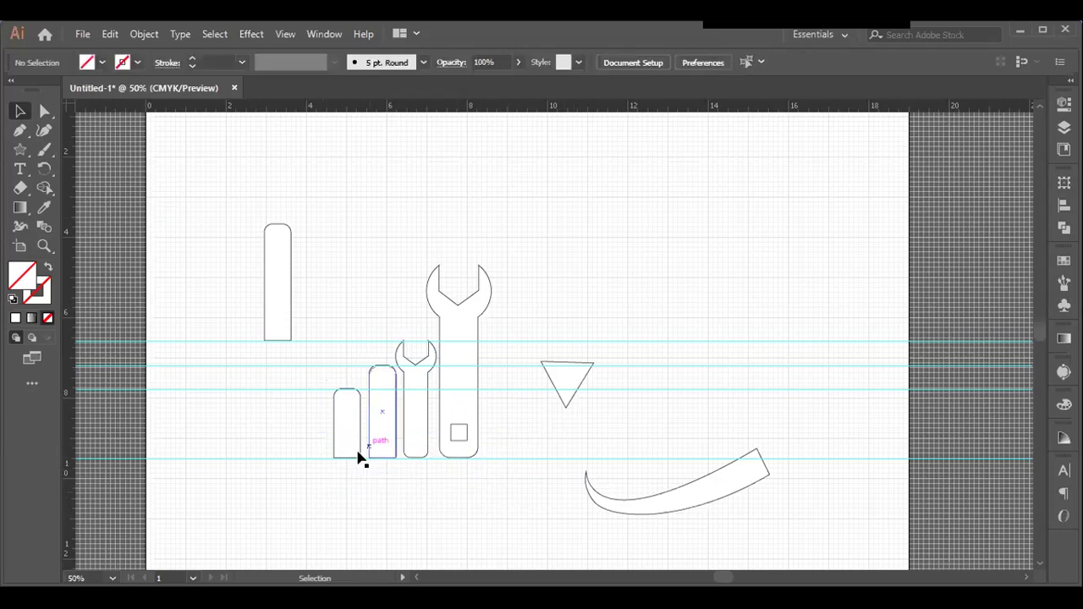
pyautogui.hotkey('ctrl', 'z')
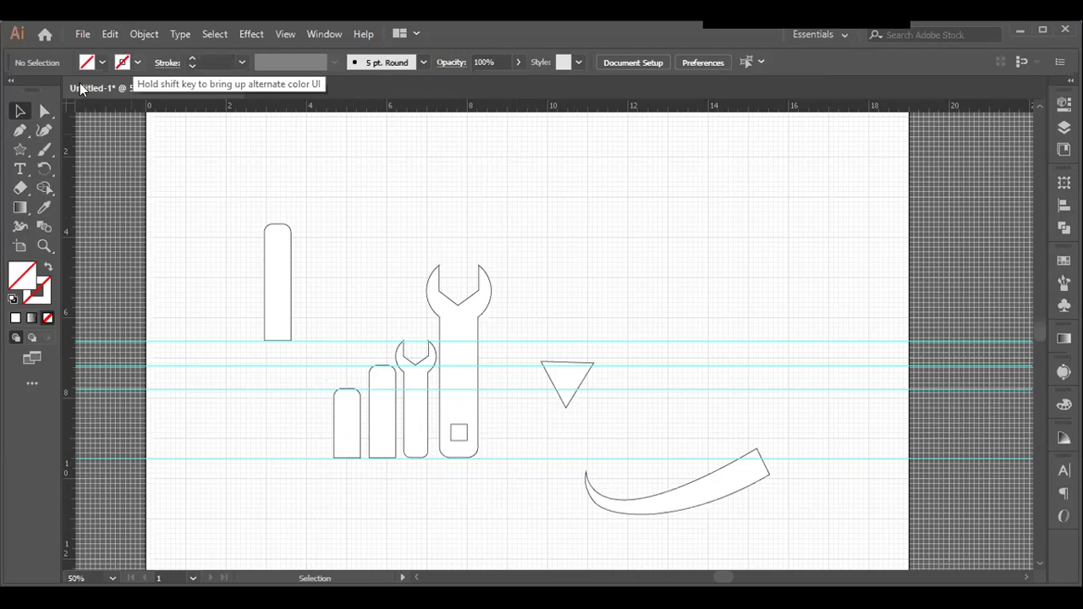
pyautogui.click(138, 61)
pyautogui.click(80, 89)
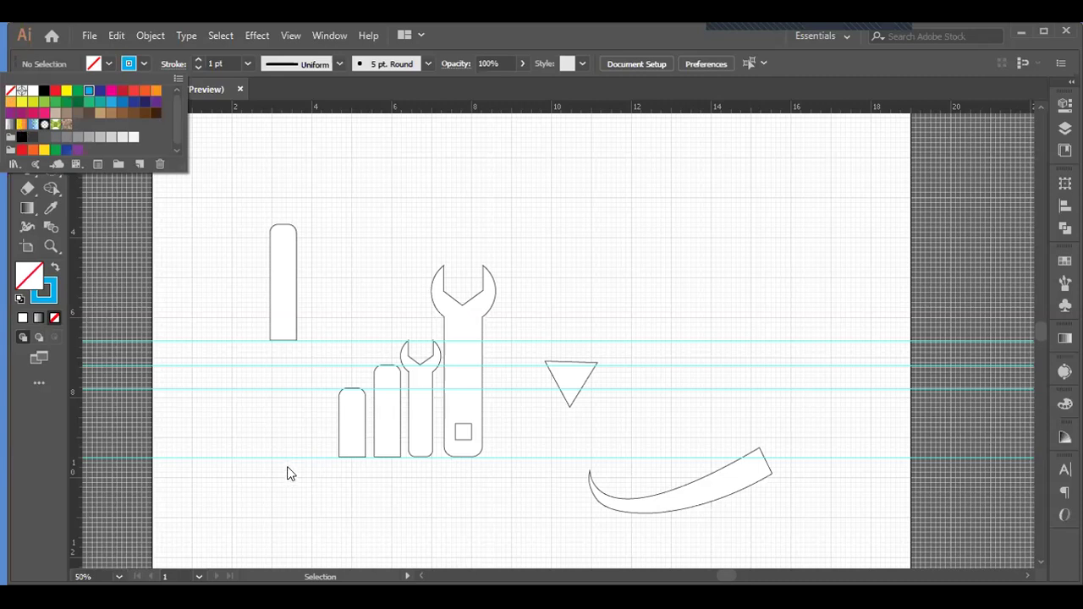
pyautogui.click(499, 443)
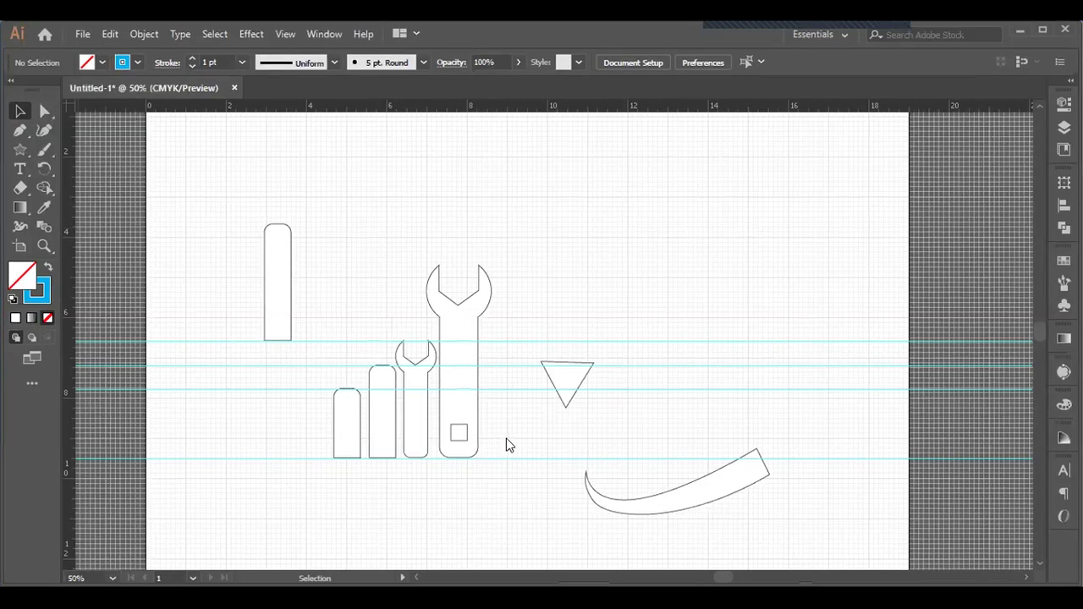
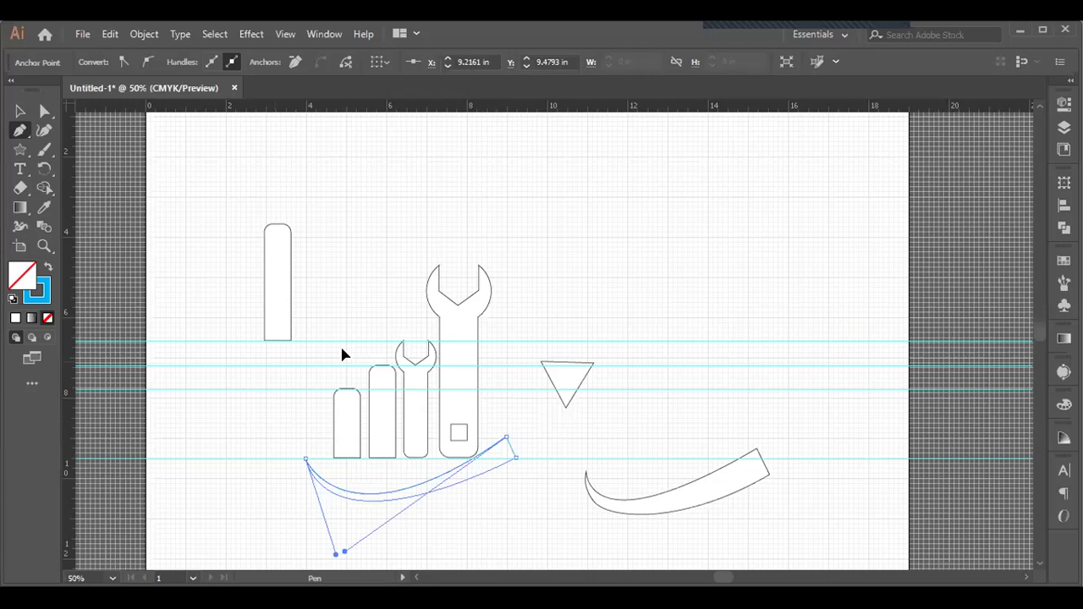
pyautogui.press('v')
pyautogui.click(343, 356)
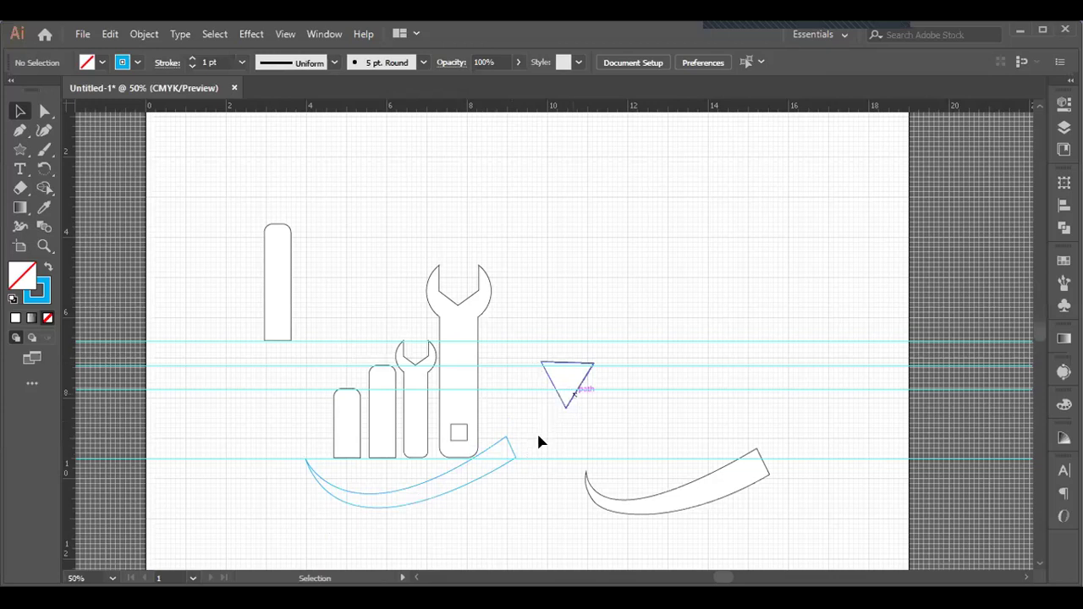
# Place the triangle over the raised end of the blue swoosh as an arrowhead, undoing the last change
pyautogui.hotkey('ctrl', 'z')
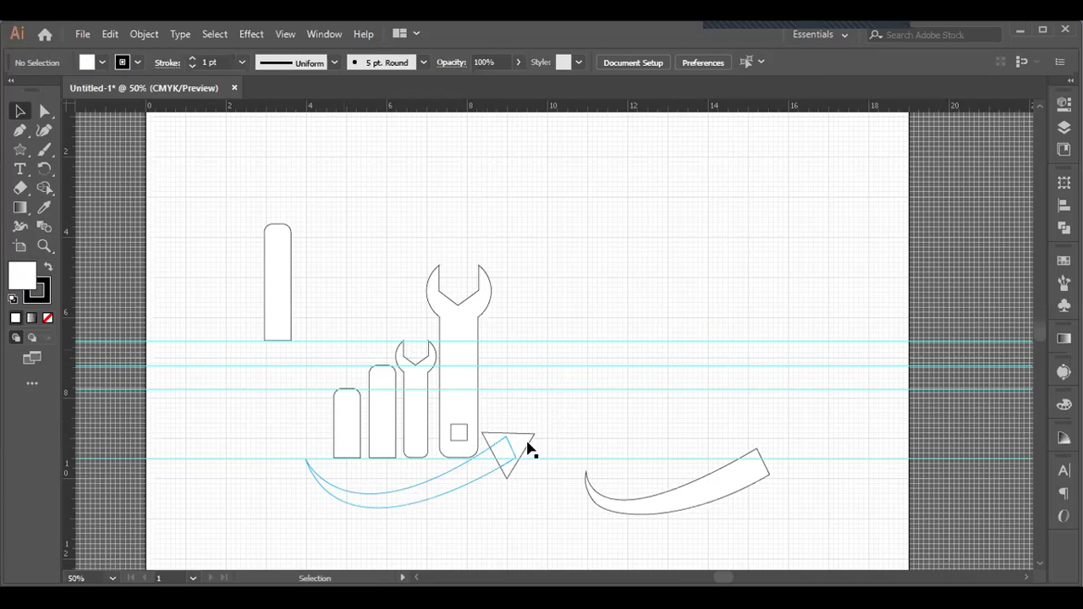
pyautogui.moveTo(529, 448); pyautogui.dragTo(370, 516)
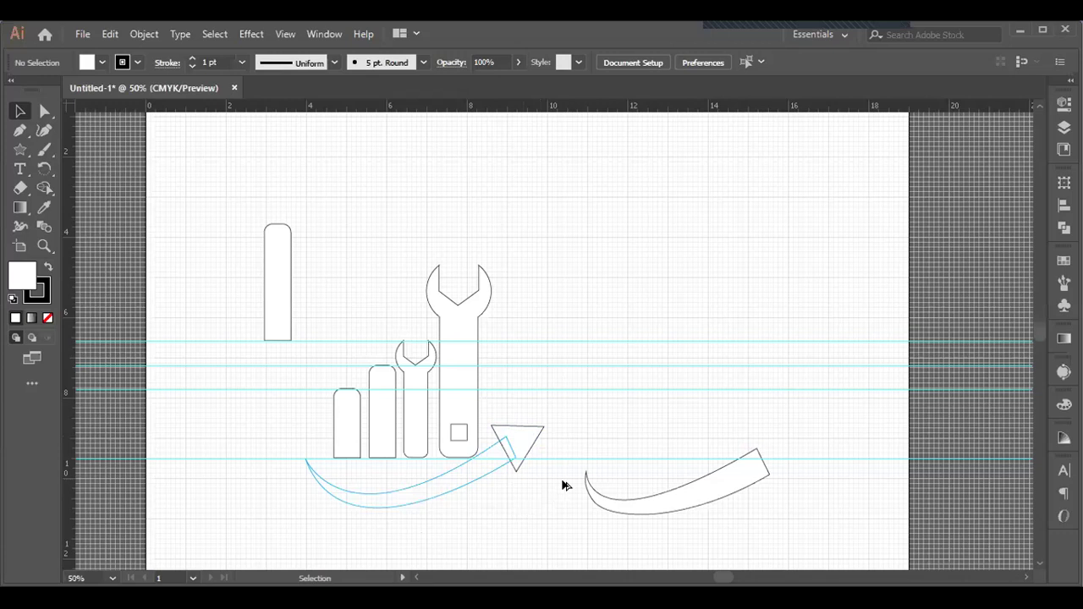
pyautogui.hotkey('ctrl', 'z')
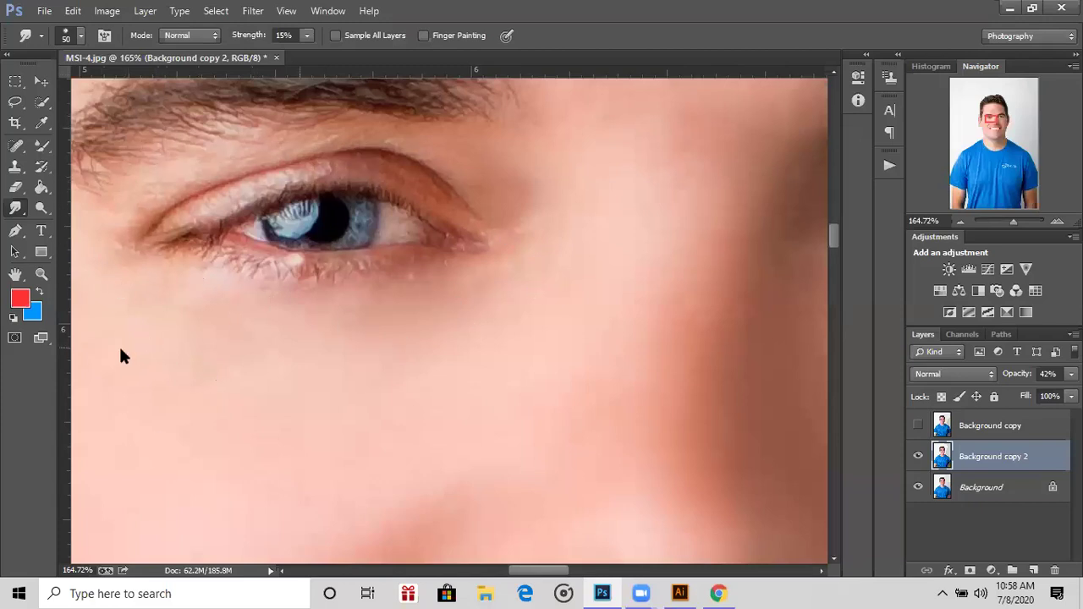
# Inspect the smoothed skin around both eyes, the eyebrows and the whole face at close and wider magnifications
pyautogui.press('b')
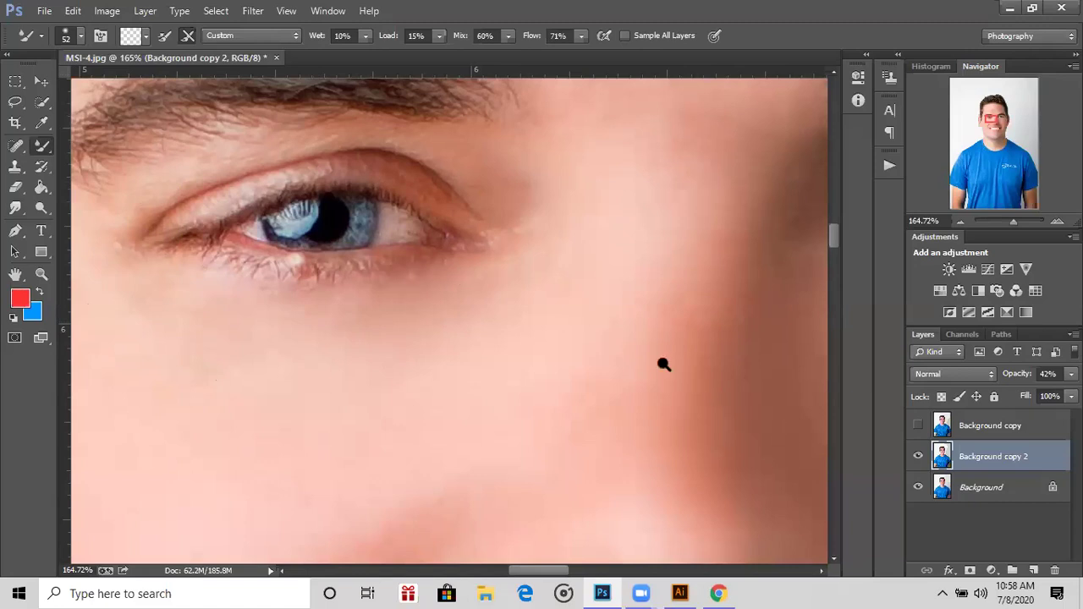
pyautogui.press('z')
pyautogui.scroll(-5, 319, 252)
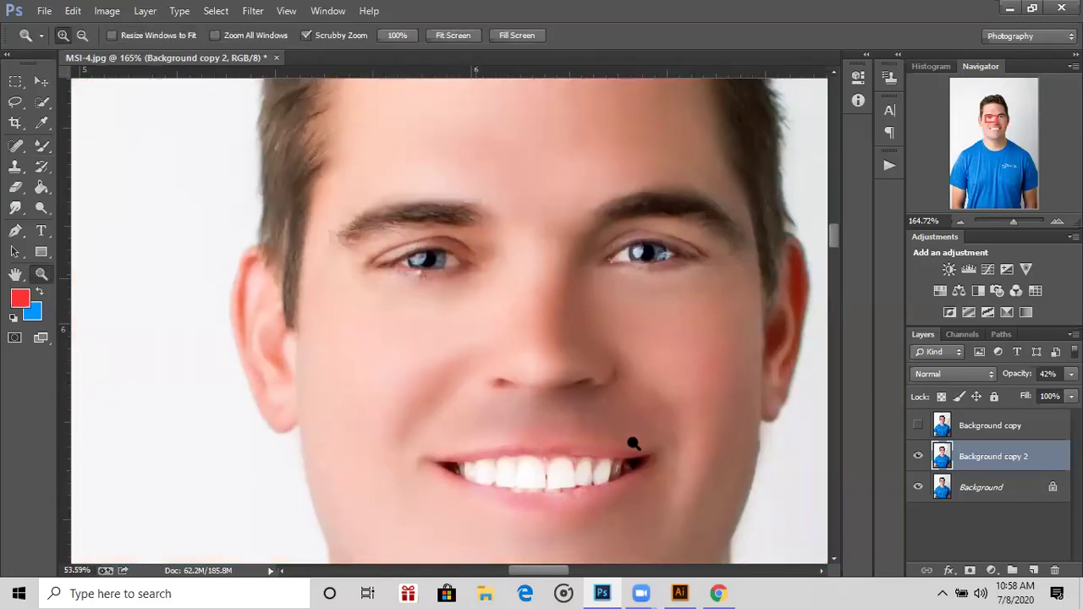
pyautogui.scroll(2, 779, 254)
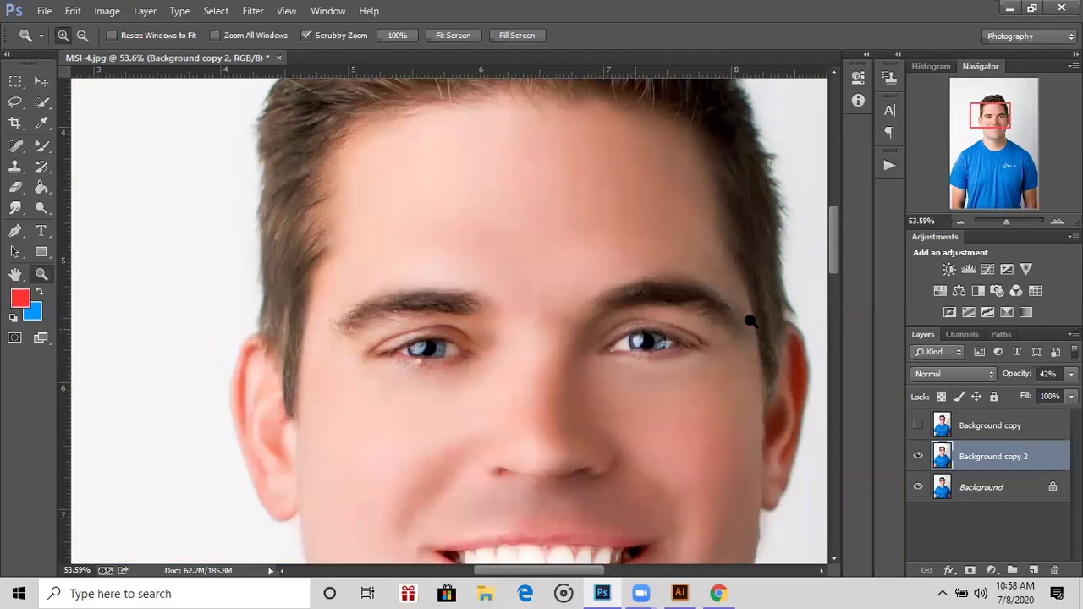
pyautogui.scroll(2, 751, 322)
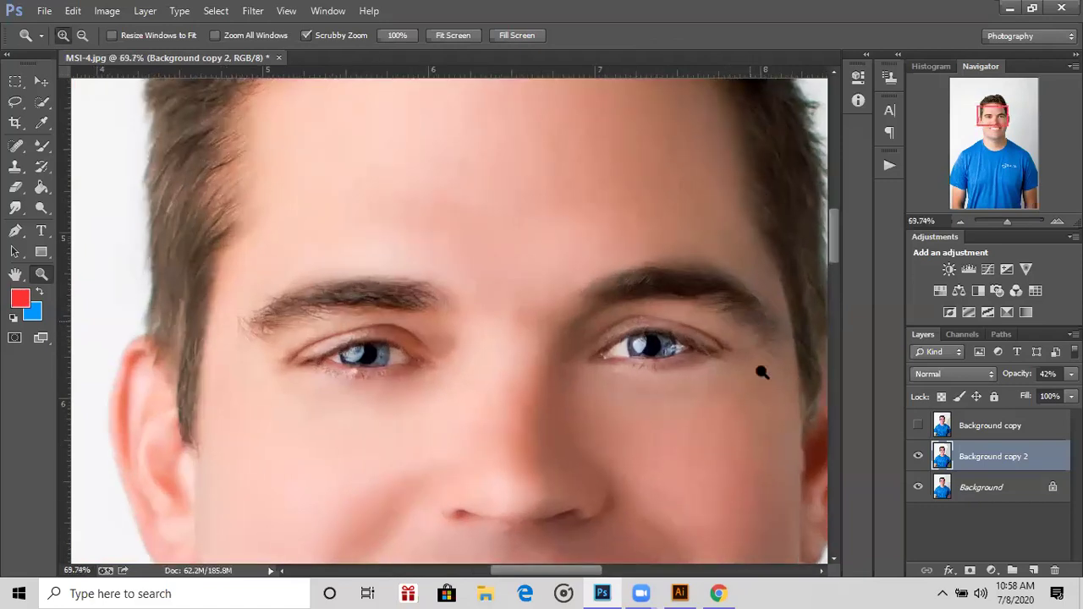
pyautogui.scroll(3, 393, 355)
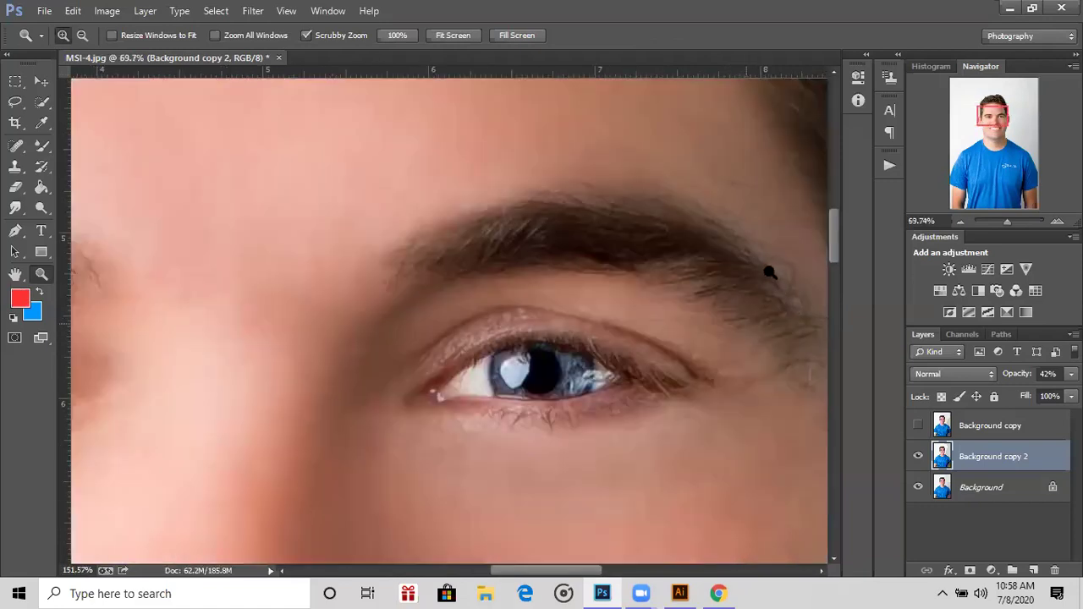
pyautogui.scroll(2, 737, 142)
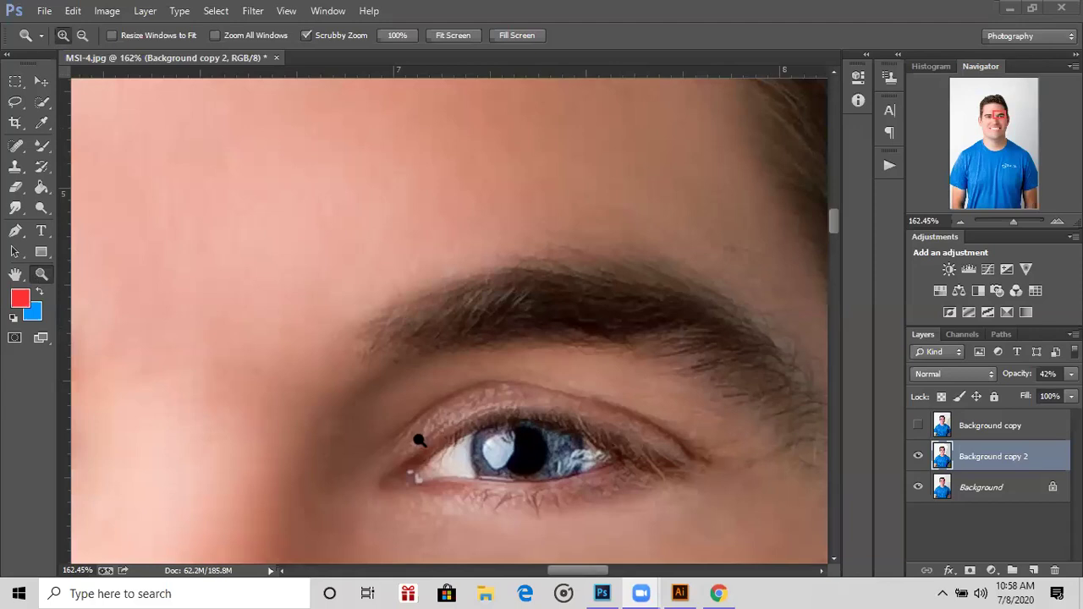
pyautogui.keyDown('alt'); pyautogui.click(537, 491); pyautogui.keyUp('alt')
pyautogui.keyDown('alt'); pyautogui.click(544, 416); pyautogui.keyUp('alt')
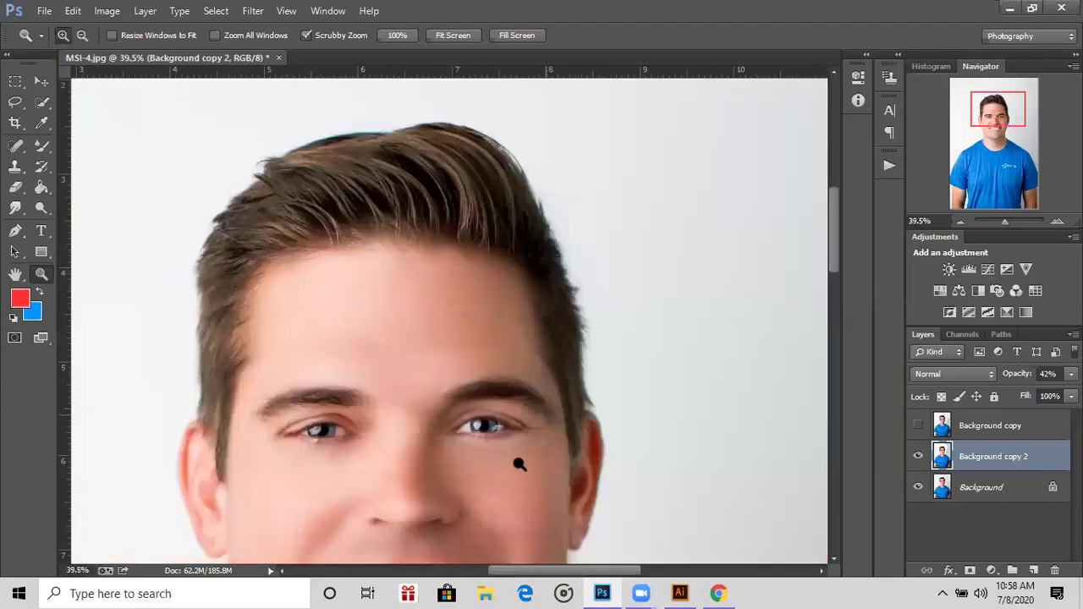
pyautogui.scroll(-1, 523, 453)
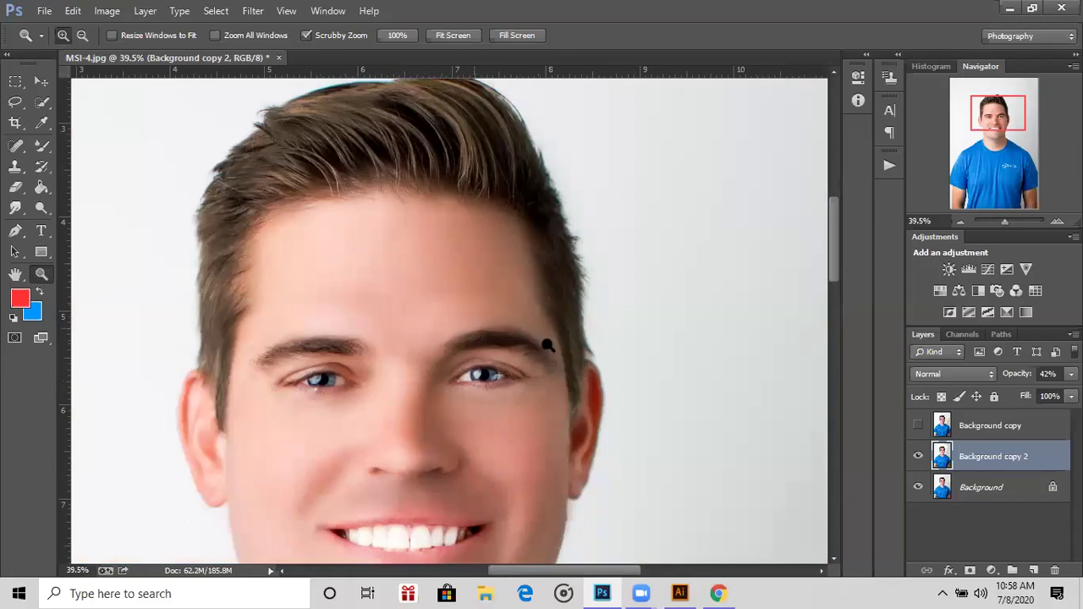
# Spot-heal the skin between the eyebrows on Background copy 2 and the inner upper eyelid on the Background layer
pyautogui.moveTo(345, 362); pyautogui.dragTo(410, 304)
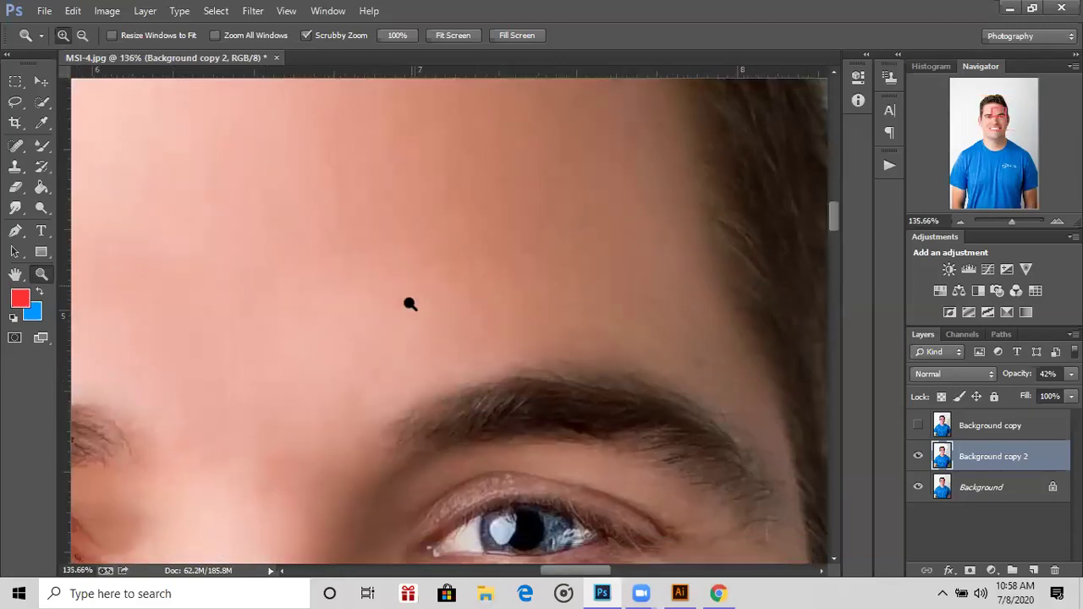
pyautogui.scroll(-2, 410, 304)
pyautogui.click(16, 146)
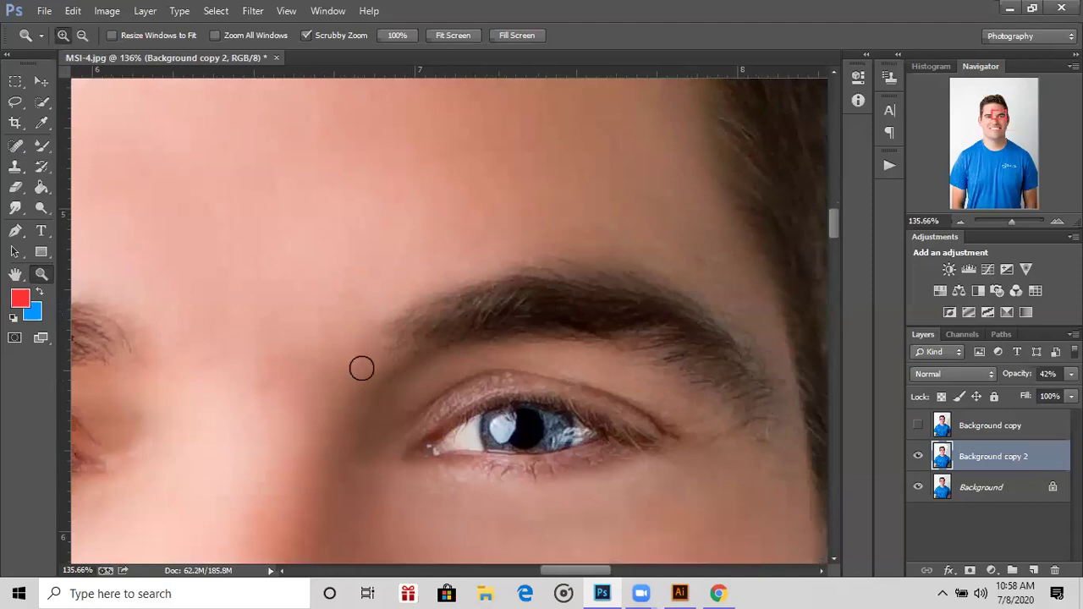
pyautogui.moveTo(254, 343)
pyautogui.mouseDown()
pyautogui.moveTo(351, 370)
pyautogui.moveTo(296, 363)
pyautogui.moveTo(327, 380)
pyautogui.mouseUp()
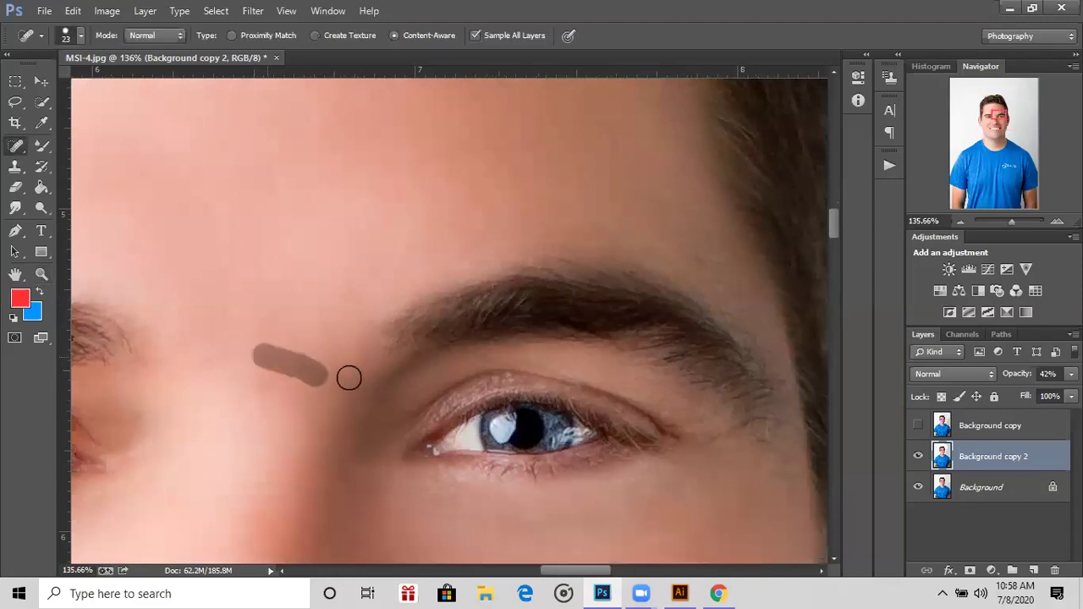
pyautogui.click(979, 496)
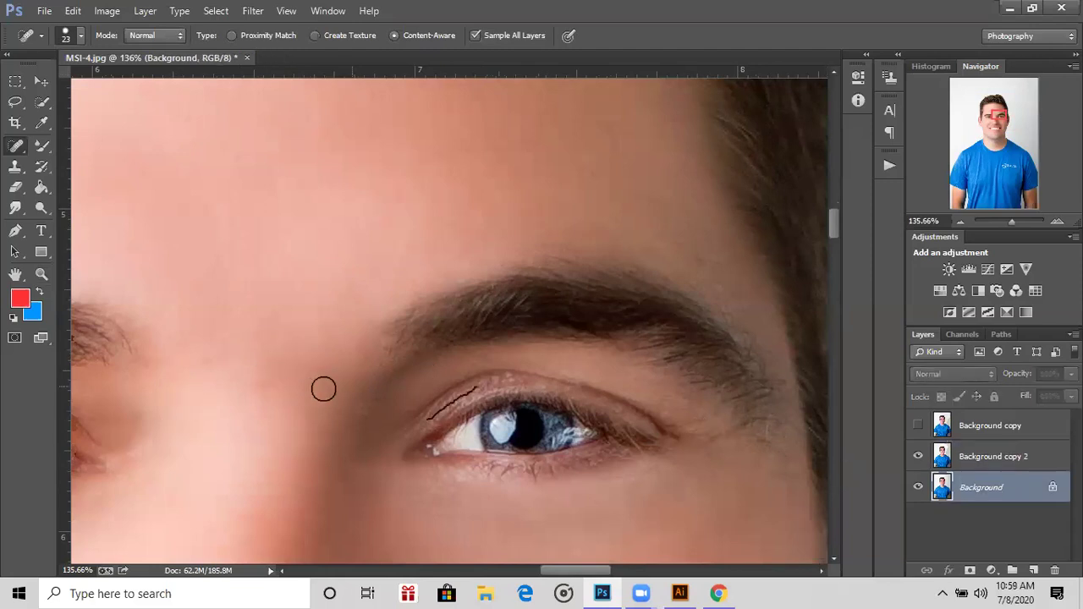
pyautogui.moveTo(427, 418); pyautogui.dragTo(490, 401)
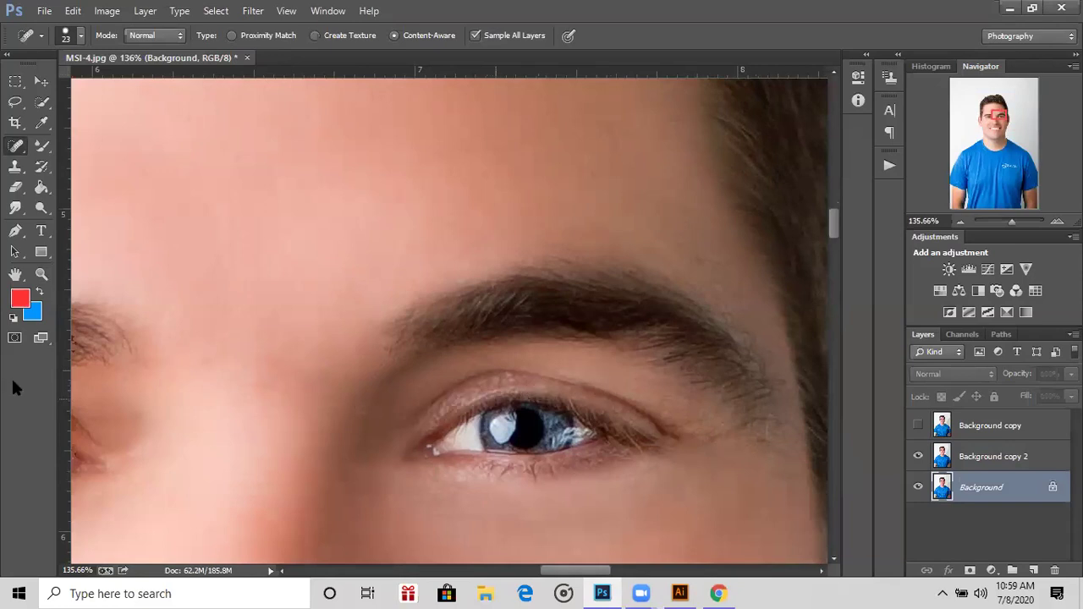
# Add a new layer directly above Background and spot-heal the upper eyelid skin near the inner corner of the eye
pyautogui.press('z')
pyautogui.click(574, 393)
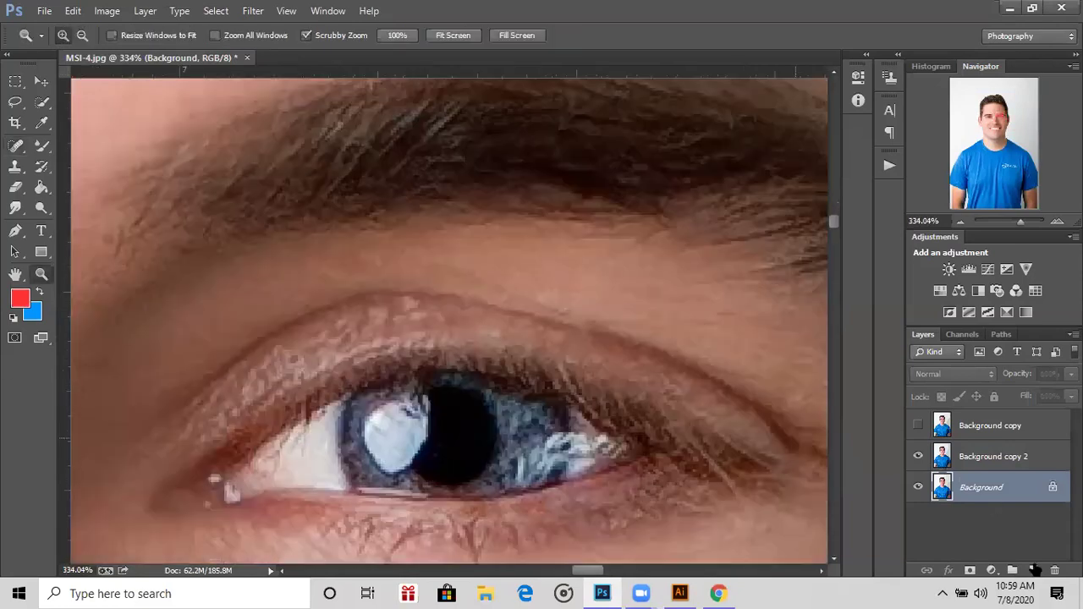
pyautogui.click(1034, 571)
pyautogui.click(16, 146)
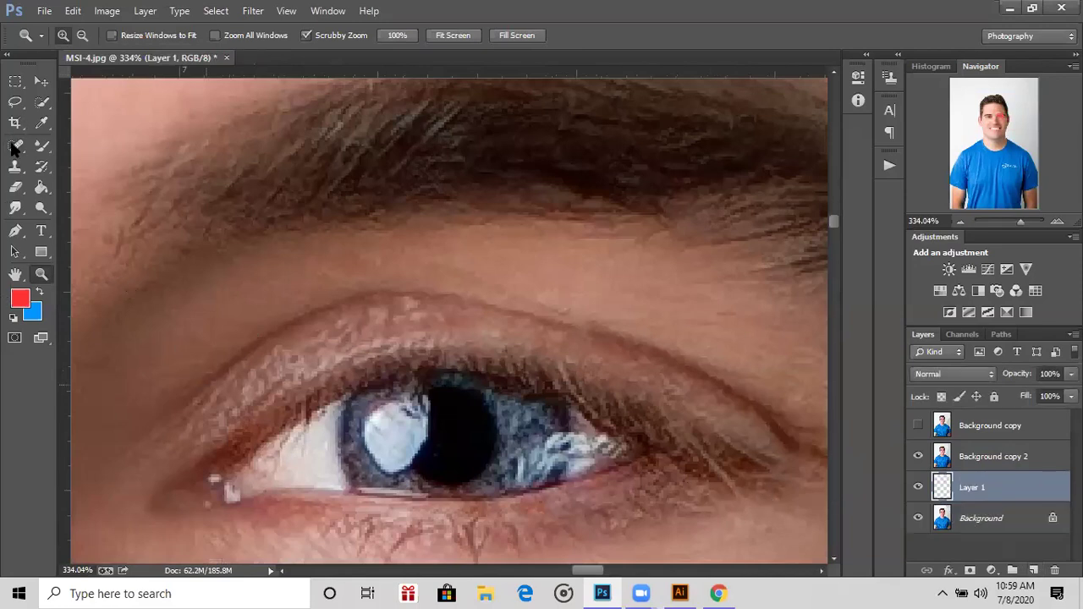
pyautogui.moveTo(217, 428); pyautogui.dragTo(189, 415)
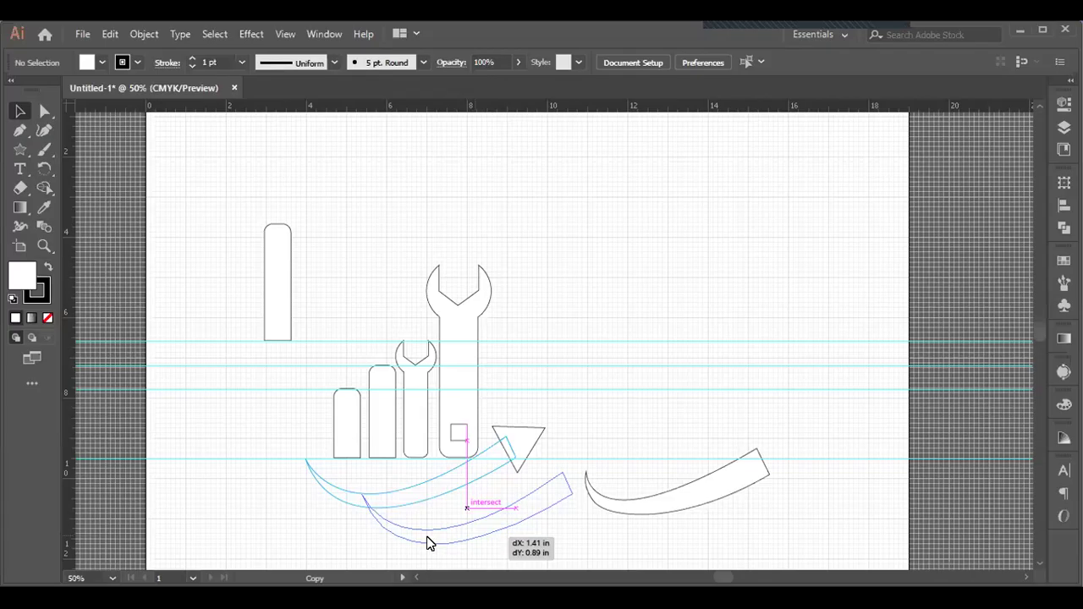
# In Illustrator, duplicate the blue swoosh as a smaller copy beneath the original and rotate the copy clockwise
pyautogui.moveTo(427, 542); pyautogui.dragTo(415, 553)
pyautogui.moveTo(472, 525); pyautogui.dragTo(472, 525)
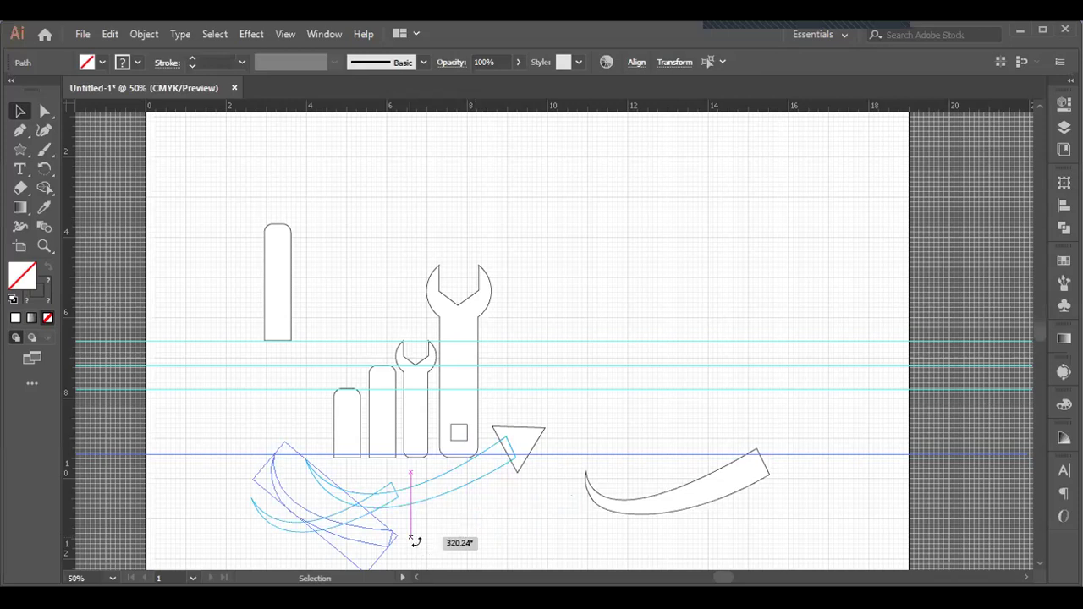
pyautogui.moveTo(438, 518); pyautogui.dragTo(438, 518)
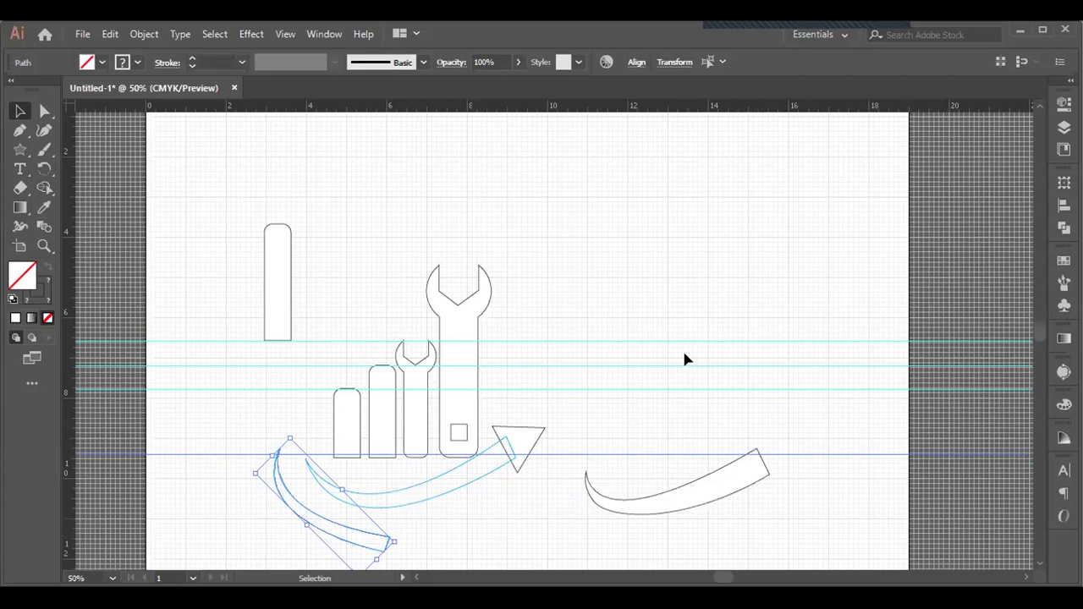
pyautogui.moveTo(439, 518); pyautogui.dragTo(427, 525)
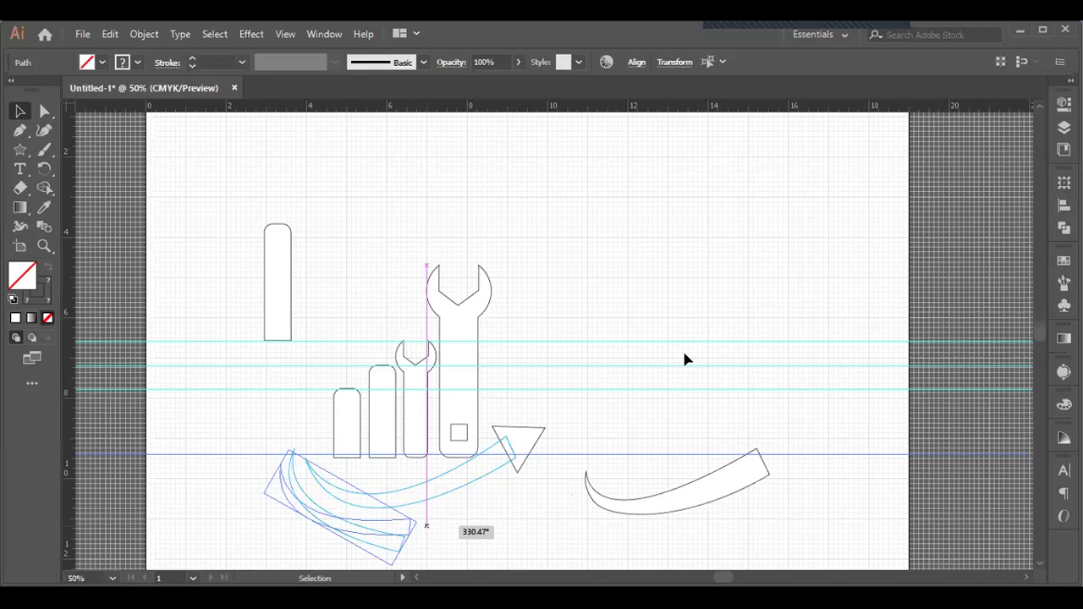
pyautogui.moveTo(426, 526); pyautogui.dragTo(427, 526)
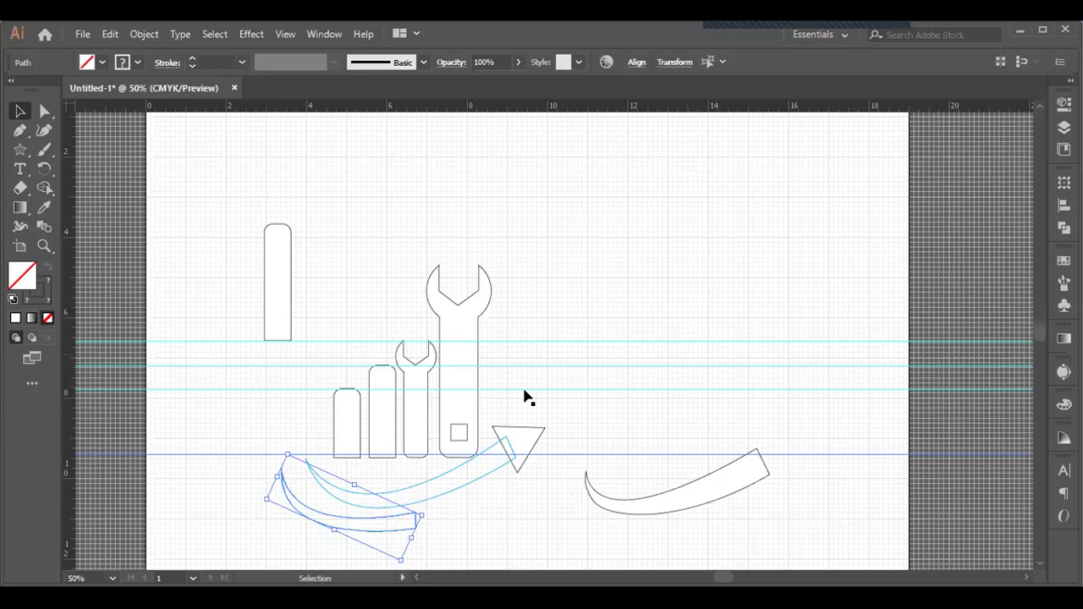
# Move the smaller swoosh right so it sits beneath the larger swoosh's tail, and convert it to a guide
pyautogui.hotkey('shift', 'Right')
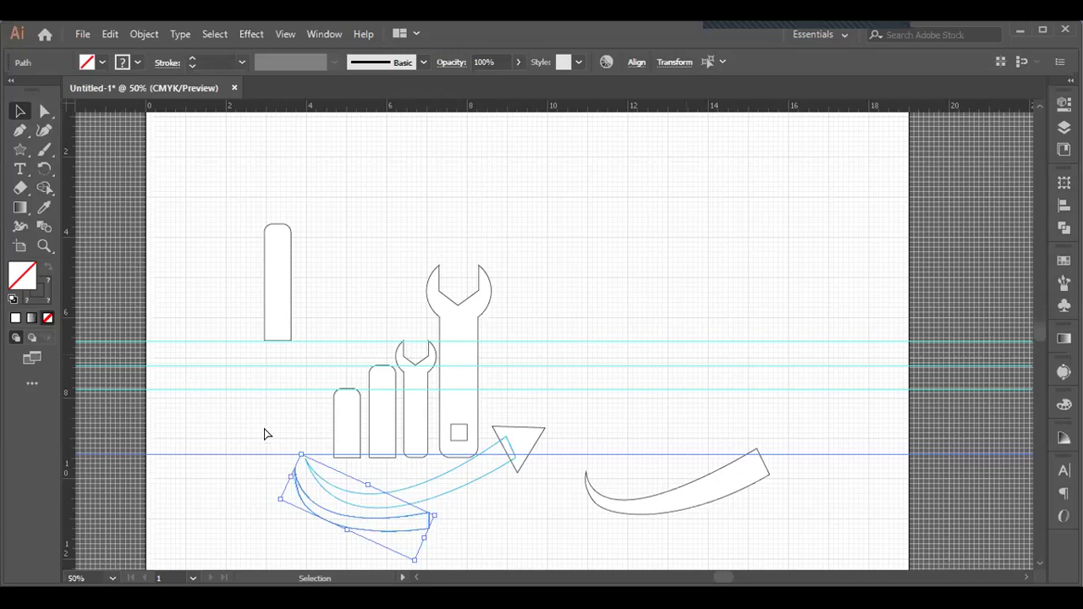
pyautogui.moveTo(304, 456); pyautogui.dragTo(306, 458)
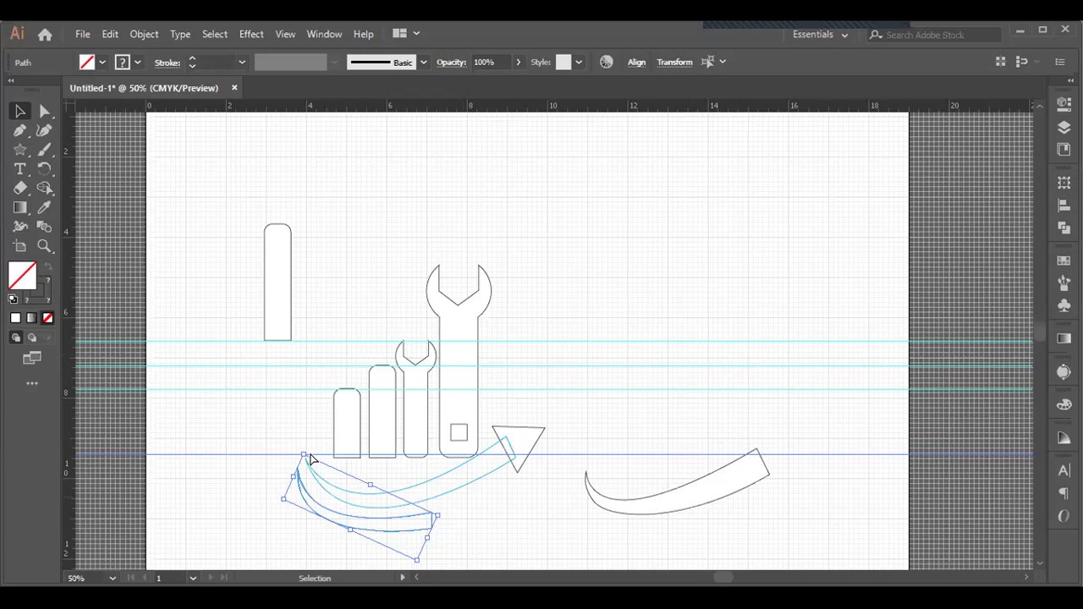
pyautogui.hotkey('ctrl', '5')
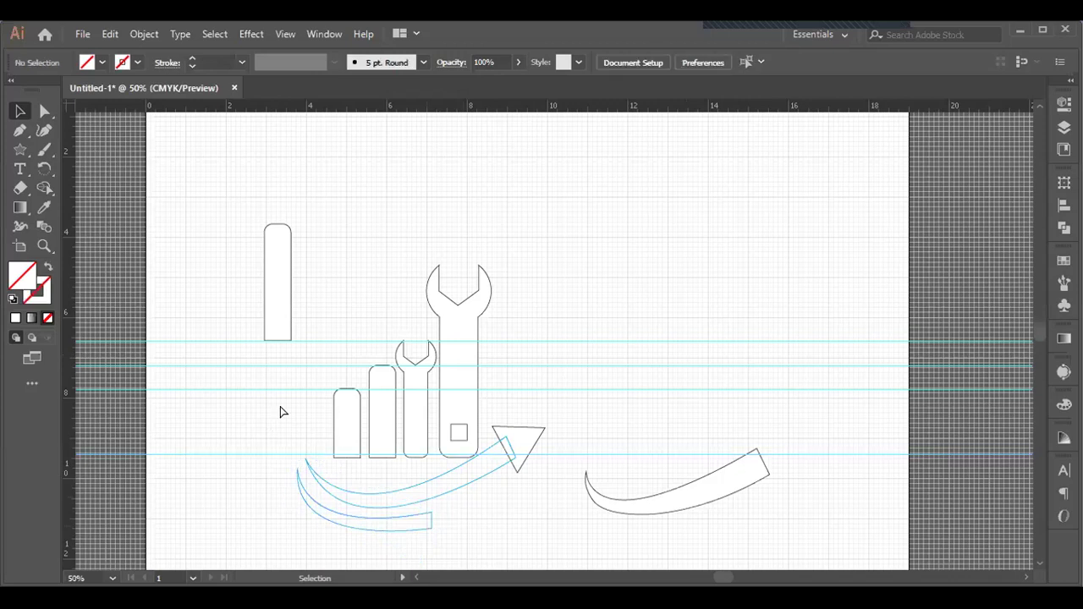